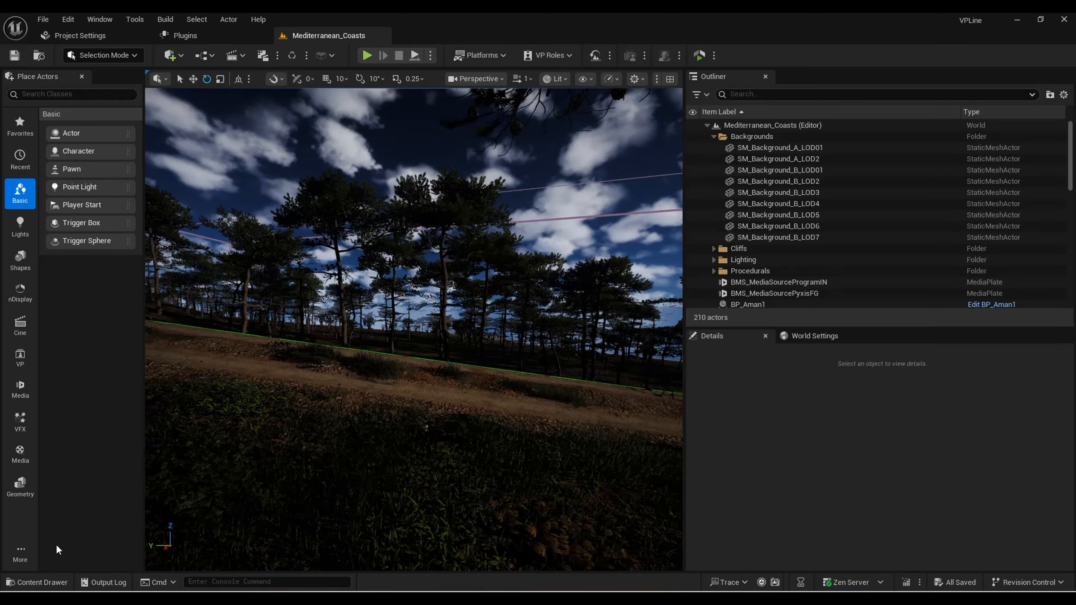
Place the BP_Aman blueprint from the MetaHumans/Aman folder into the level beside the dirt path
{"action": "left_click", "coordinate": [37, 583]}
{"action": "double_click", "coordinate": [330, 502]}
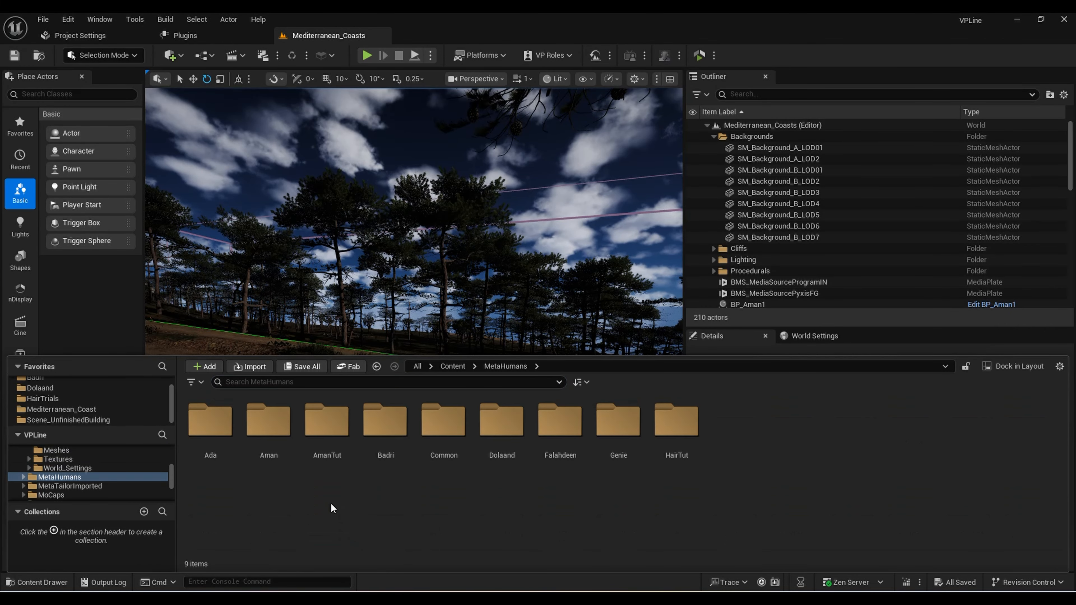
{"action": "double_click", "coordinate": [274, 429]}
{"action": "left_click", "coordinate": [799, 468]}
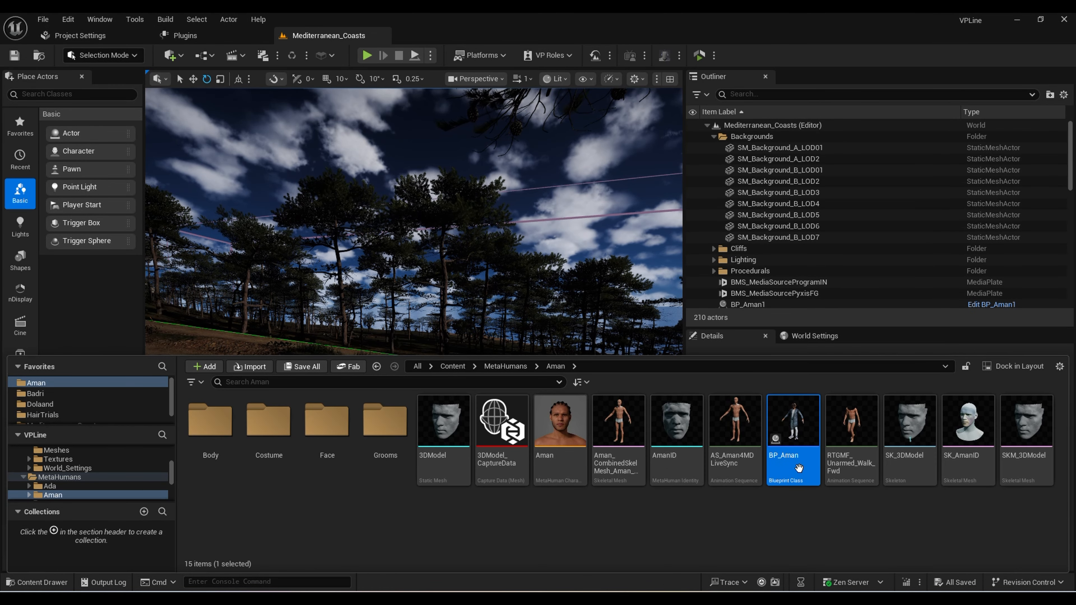
{"action": "left_click_drag", "start_coordinate": [799, 468], "coordinate": [377, 373]}
{"action": "right_click_drag", "start_coordinate": [377, 373], "coordinate": [538, 493]}
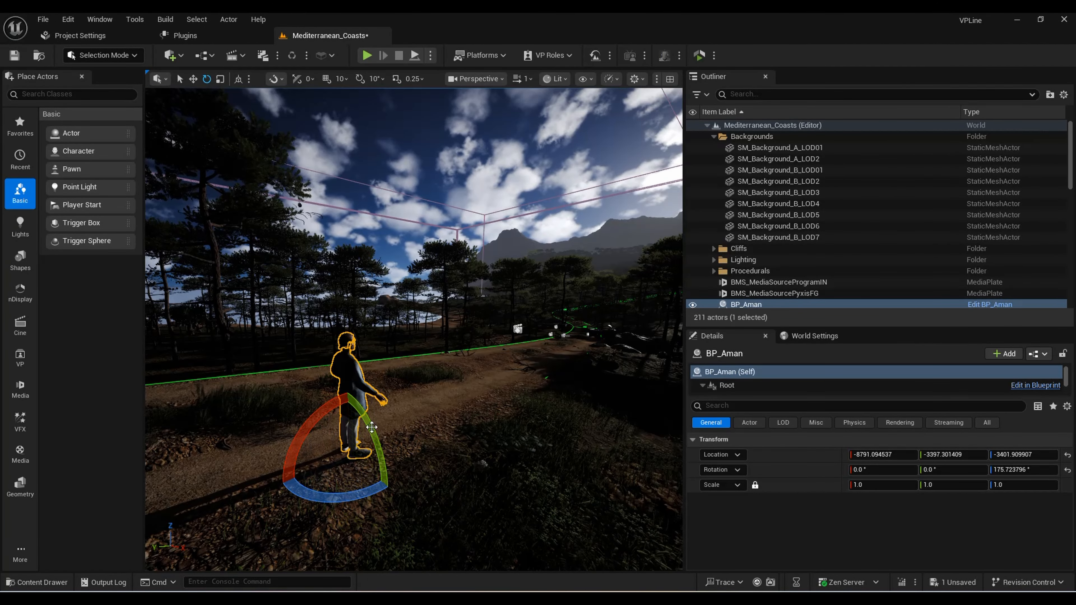
{"action": "right_click_drag", "start_coordinate": [575, 337], "coordinate": [550, 402]}
{"action": "mouse_move", "coordinate": [519, 354]}
{"action": "right_mouse_down"}
{"action": "mouse_move", "coordinate": [555, 354]}
{"action": "mouse_move", "coordinate": [525, 357]}
{"action": "right_mouse_up"}
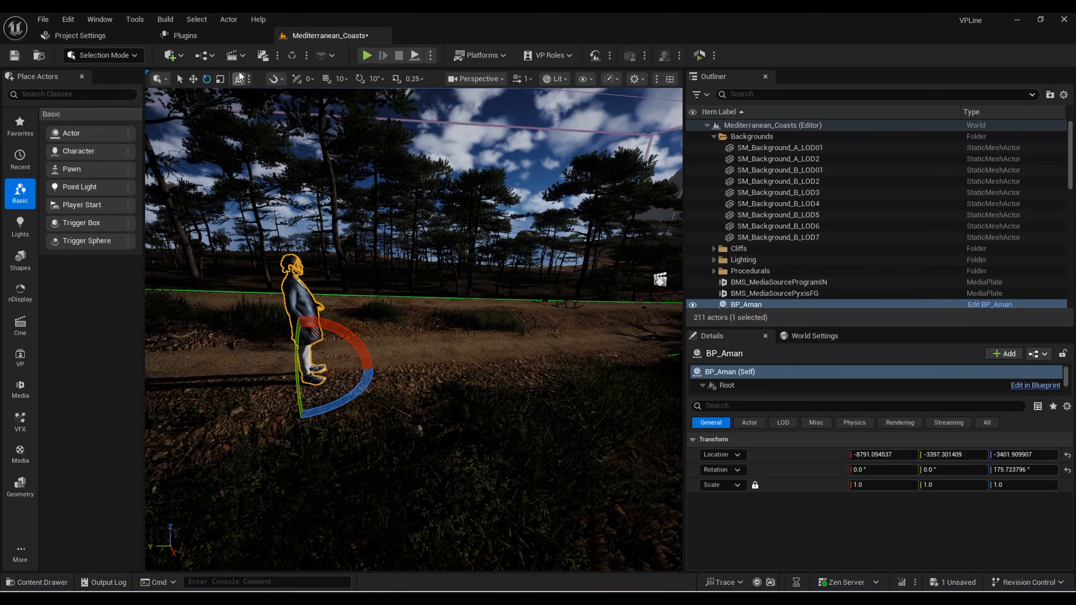
Create a level sequence named TestTutorialSequence and save it in the Sequences folder
{"action": "left_click", "coordinate": [236, 60]}
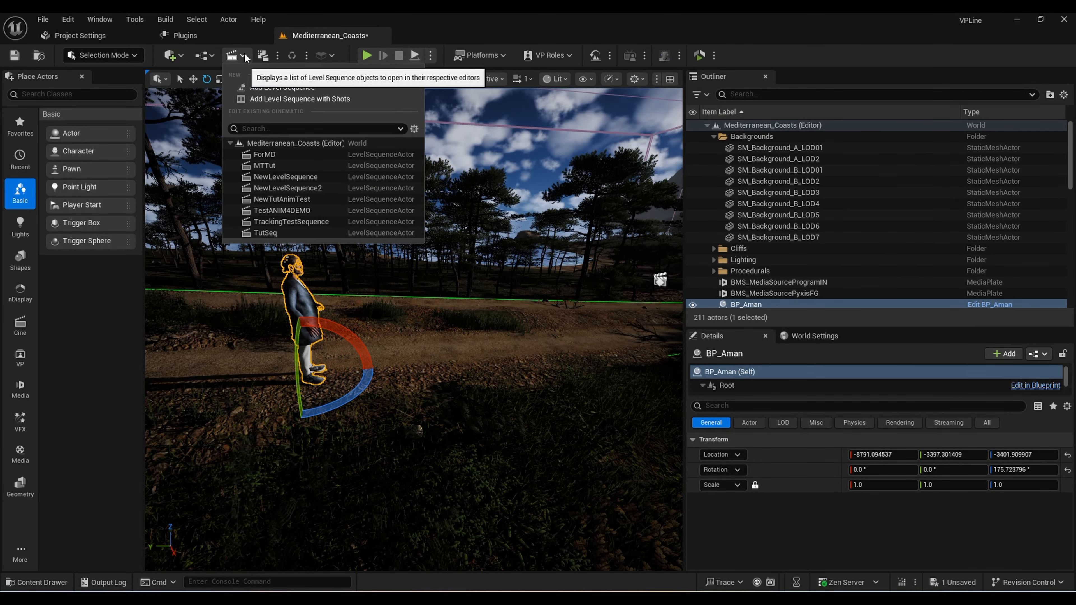
{"action": "left_click", "coordinate": [281, 87]}
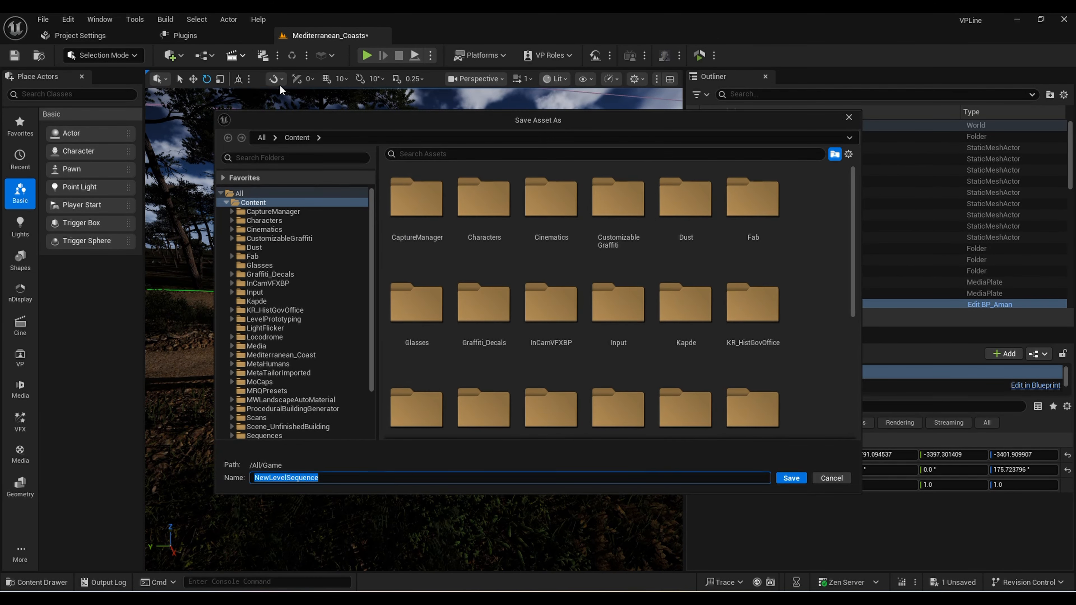
{"action": "left_click", "coordinate": [336, 478]}
{"action": "double_click", "coordinate": [334, 480]}
{"action": "type", "text": "TestTutorialSeq"}
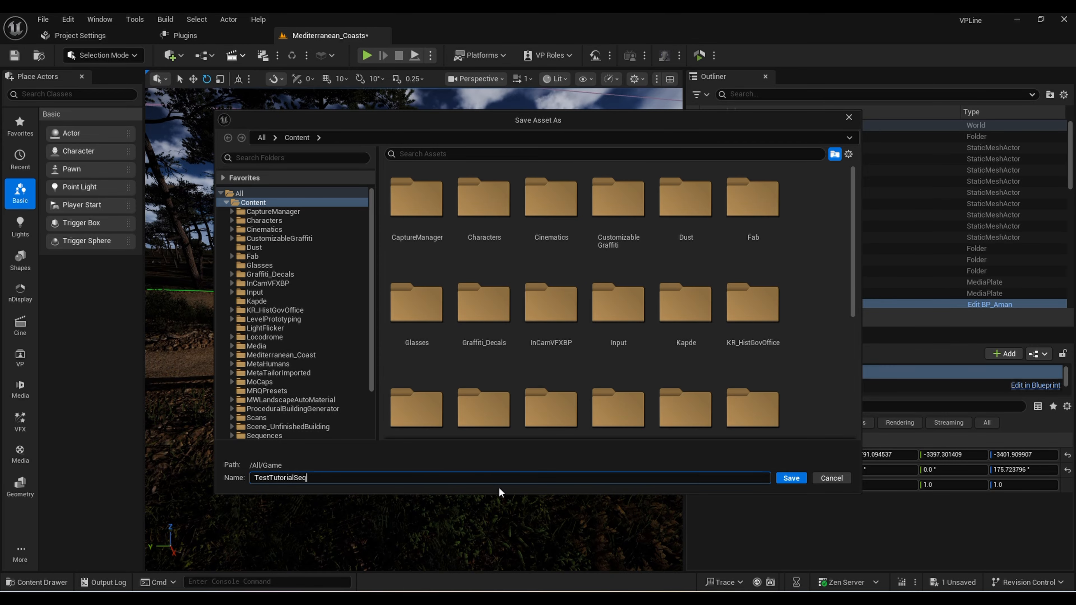
{"action": "type", "text": "uence"}
{"action": "scroll", "coordinate": [481, 373], "scroll_direction": "down", "scroll_amount": 5}
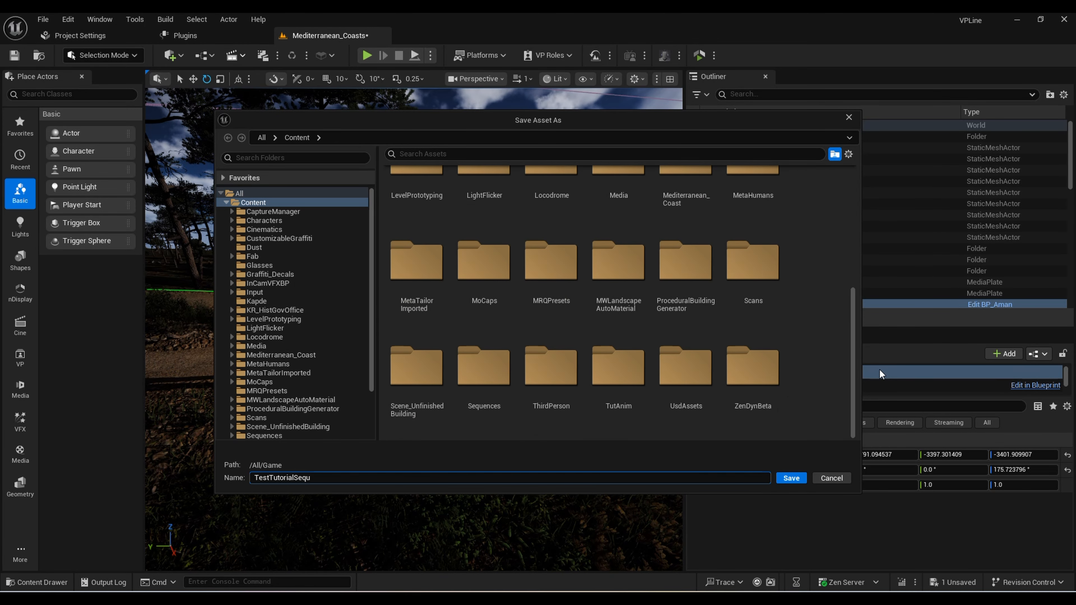
{"action": "double_click", "coordinate": [498, 371]}
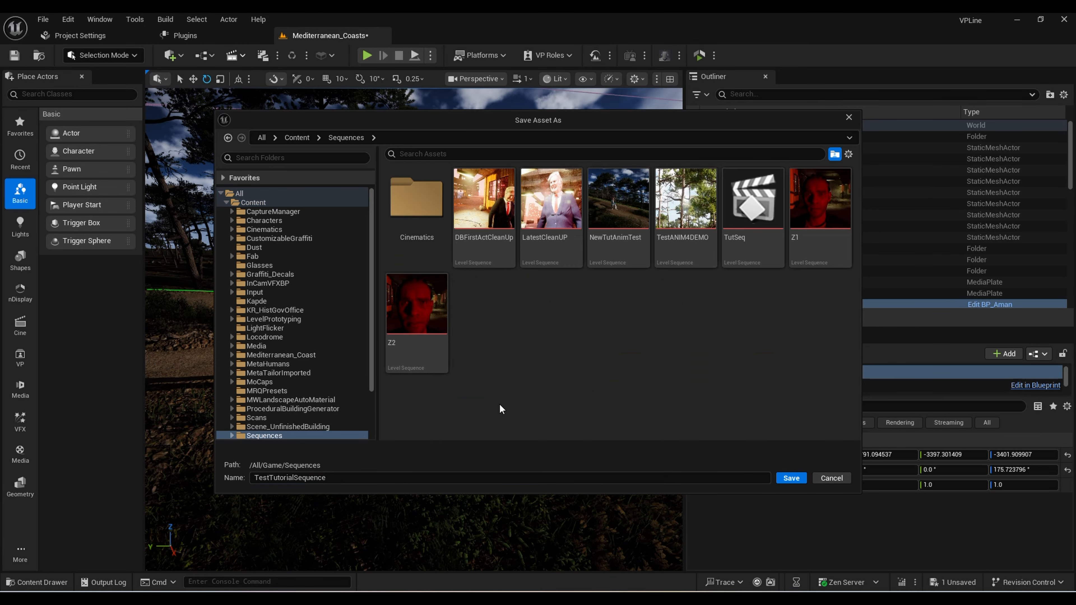
{"action": "left_click", "coordinate": [789, 480]}
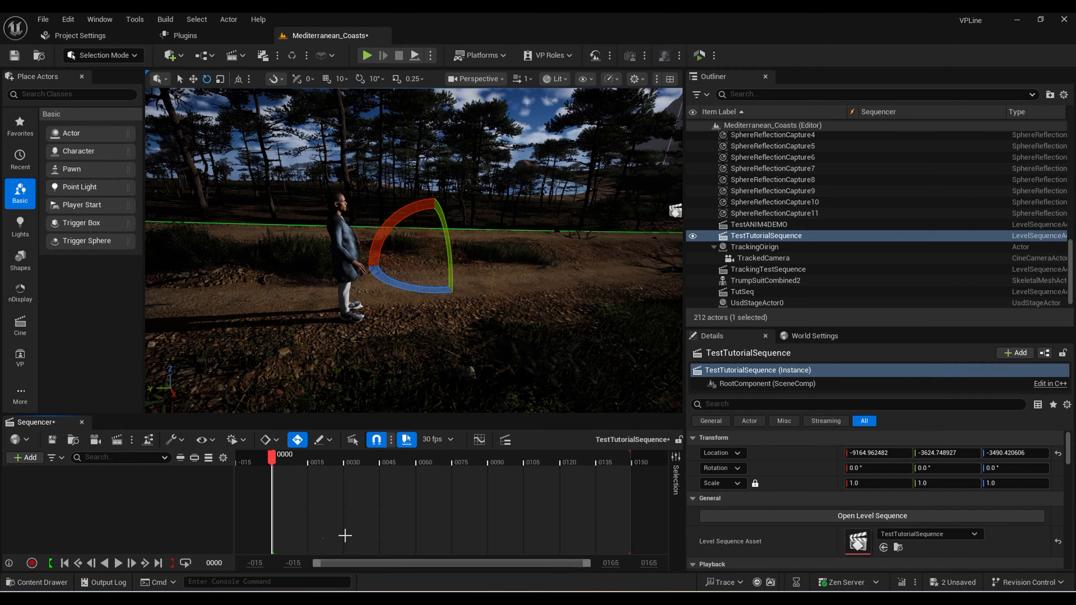
Scrub the playhead along the sequence timeline, stopping at frame 18
{"action": "left_click_drag", "start_coordinate": [272, 459], "coordinate": [177, 467]}
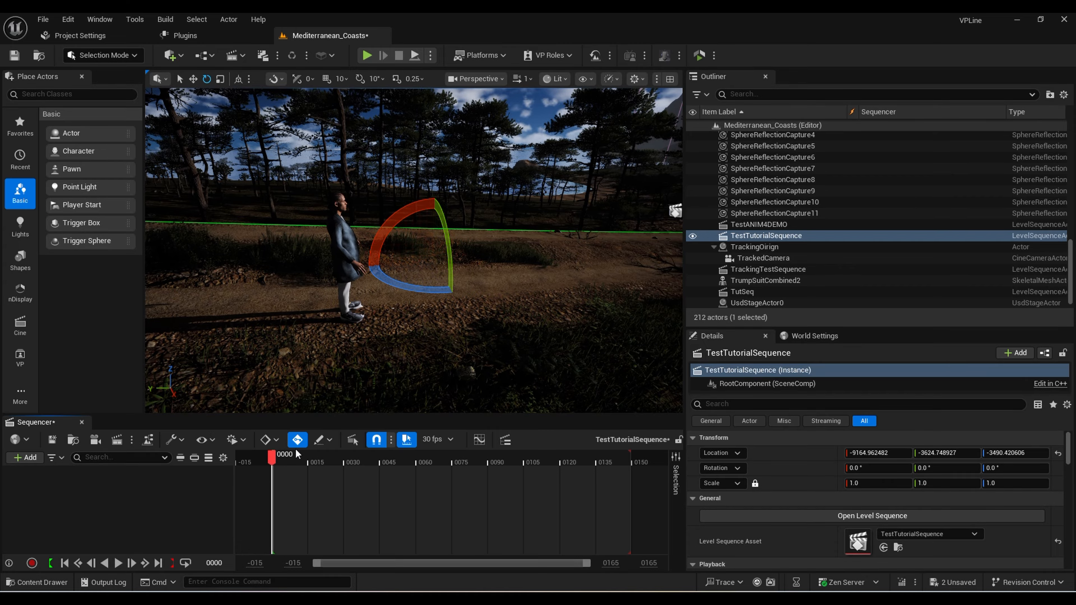
{"action": "left_click_drag", "start_coordinate": [266, 460], "coordinate": [332, 463]}
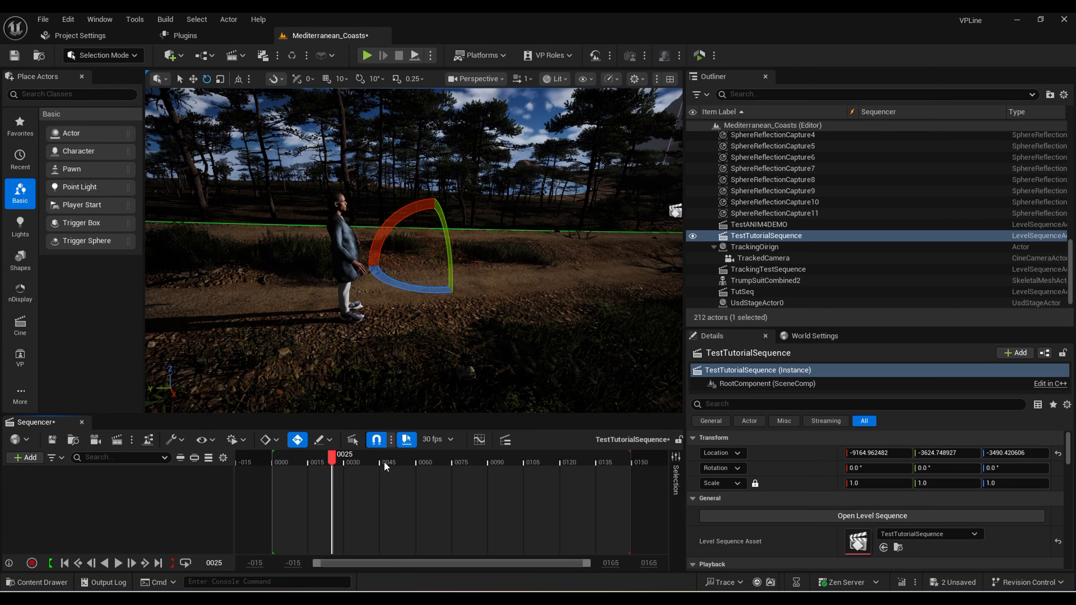
{"action": "left_click_drag", "start_coordinate": [332, 458], "coordinate": [314, 483]}
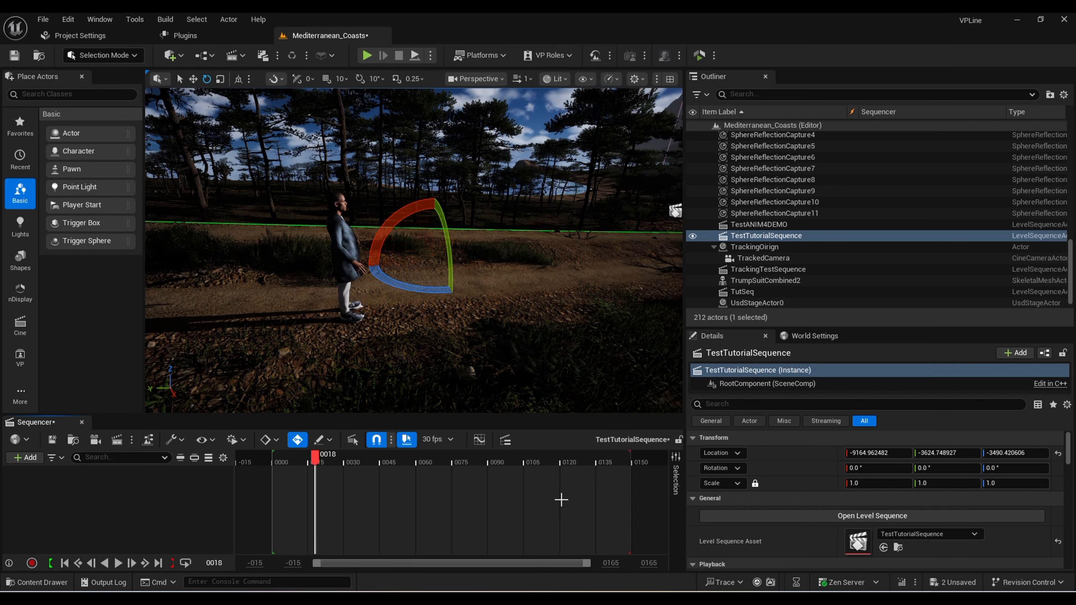
Extend the end of the sequence's playback range to frame 241
{"action": "scroll", "coordinate": [562, 500], "scroll_direction": "down", "scroll_amount": 3, "text": "ctrl"}
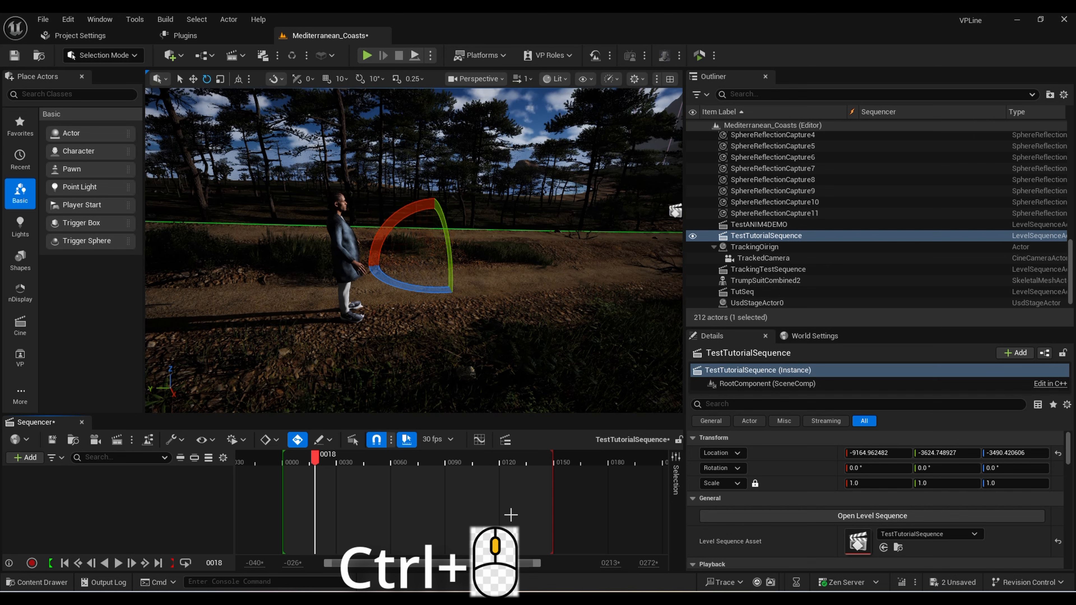
{"action": "scroll", "coordinate": [511, 515], "scroll_direction": "down", "scroll_amount": 2, "text": "ctrl"}
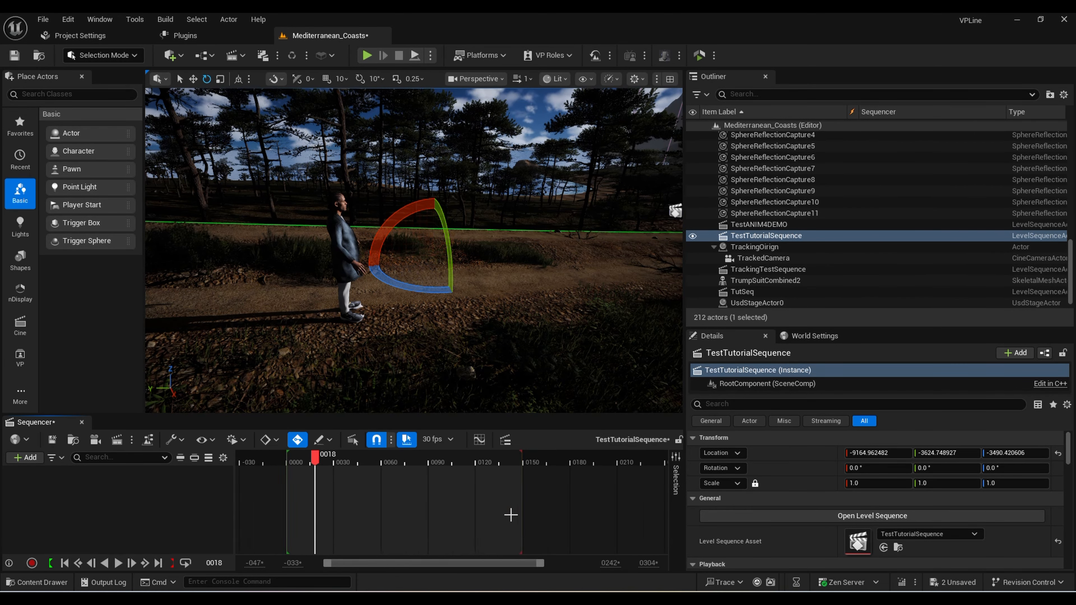
{"action": "scroll", "coordinate": [507, 515], "scroll_direction": "up", "scroll_amount": 2, "text": "ctrl"}
{"action": "scroll", "coordinate": [399, 488], "scroll_direction": "down", "scroll_amount": 2, "text": "ctrl"}
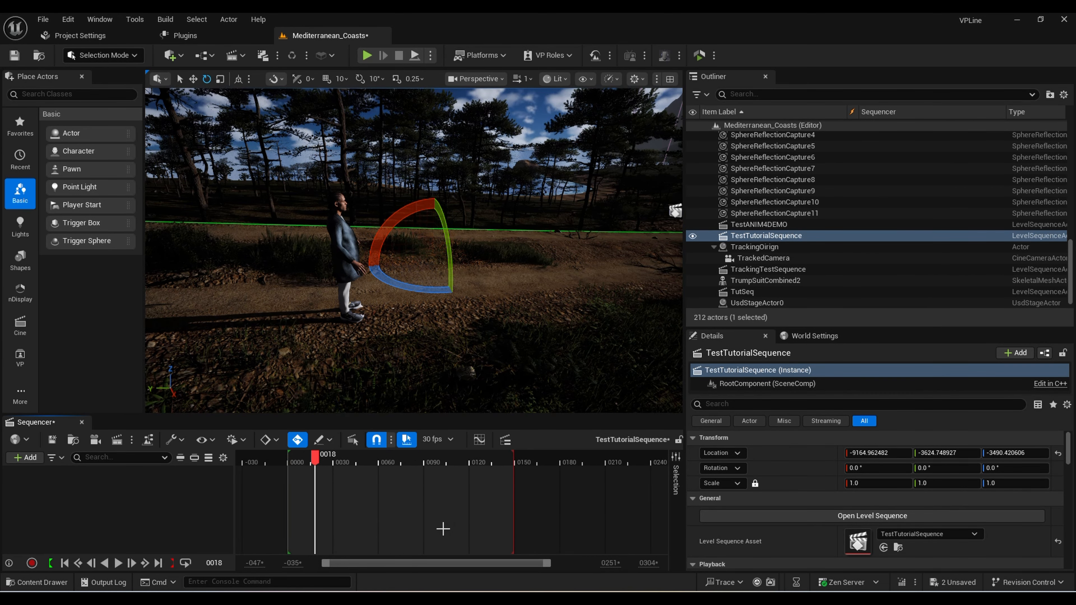
{"action": "left_click_drag", "start_coordinate": [513, 460], "coordinate": [653, 463]}
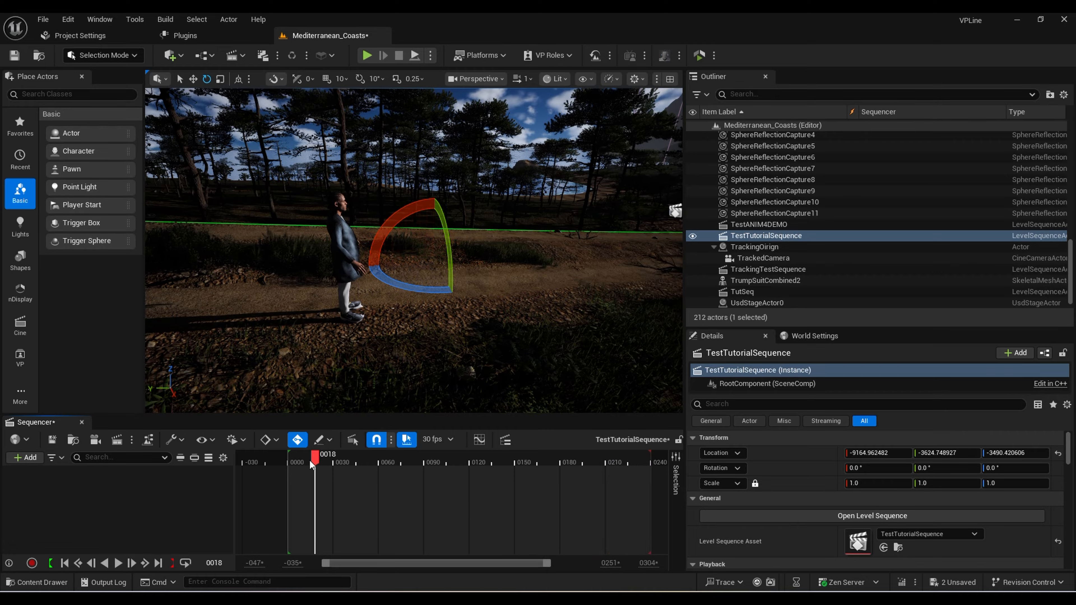
Review the sequence's playback and view options, including the playback start, end and speed settings
{"action": "mouse_move", "coordinate": [315, 462]}
{"action": "left_mouse_down"}
{"action": "mouse_move", "coordinate": [598, 465]}
{"action": "mouse_move", "coordinate": [299, 460]}
{"action": "left_mouse_up"}
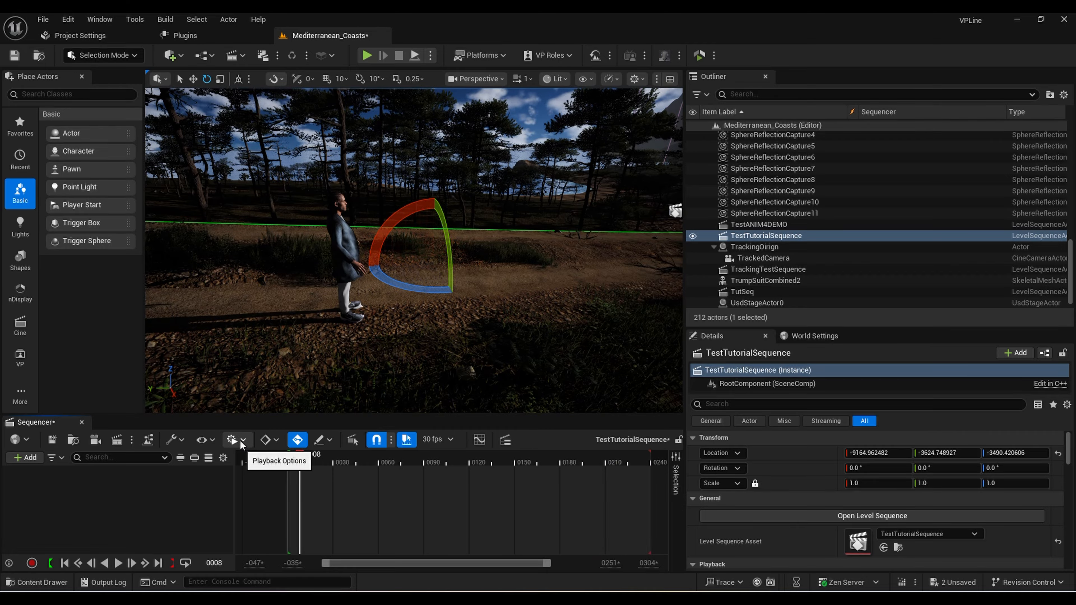
{"action": "left_click", "coordinate": [240, 444]}
{"action": "mouse_move", "coordinate": [285, 280]}
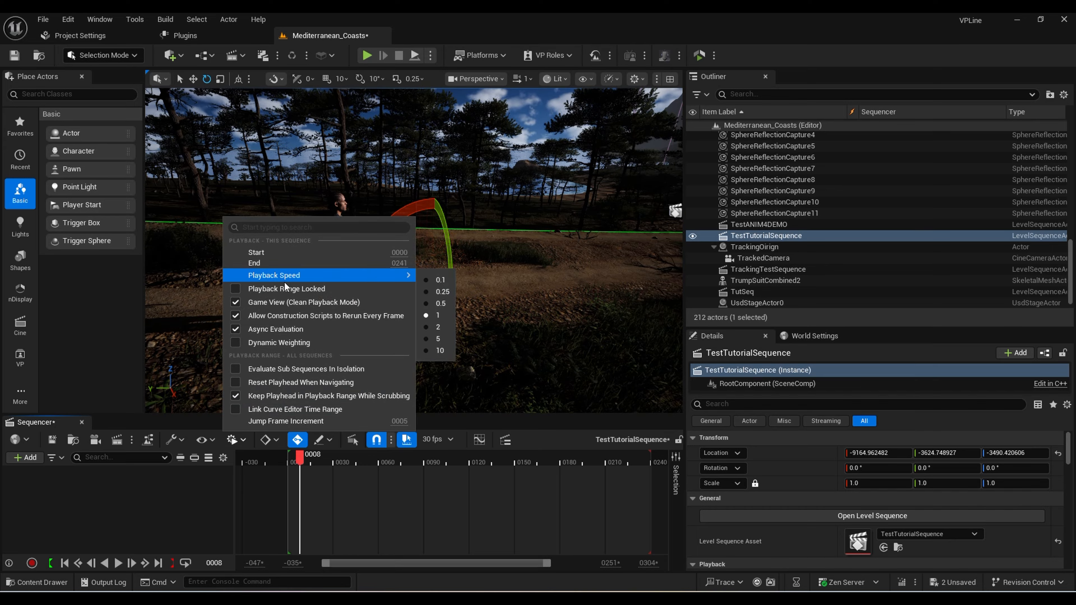
{"action": "left_click", "coordinate": [214, 440]}
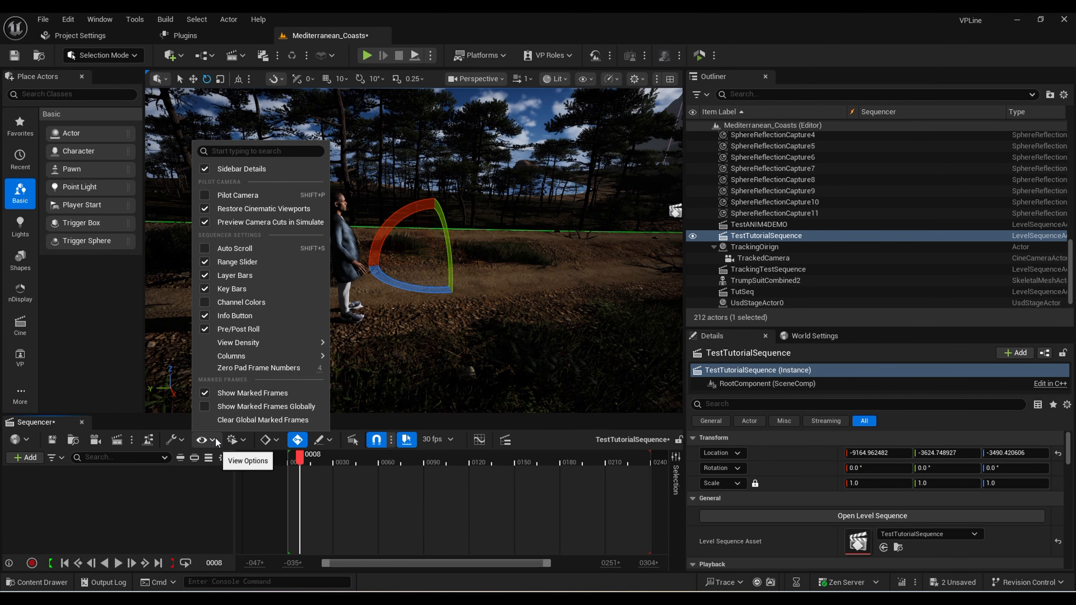
{"action": "left_click", "coordinate": [233, 440]}
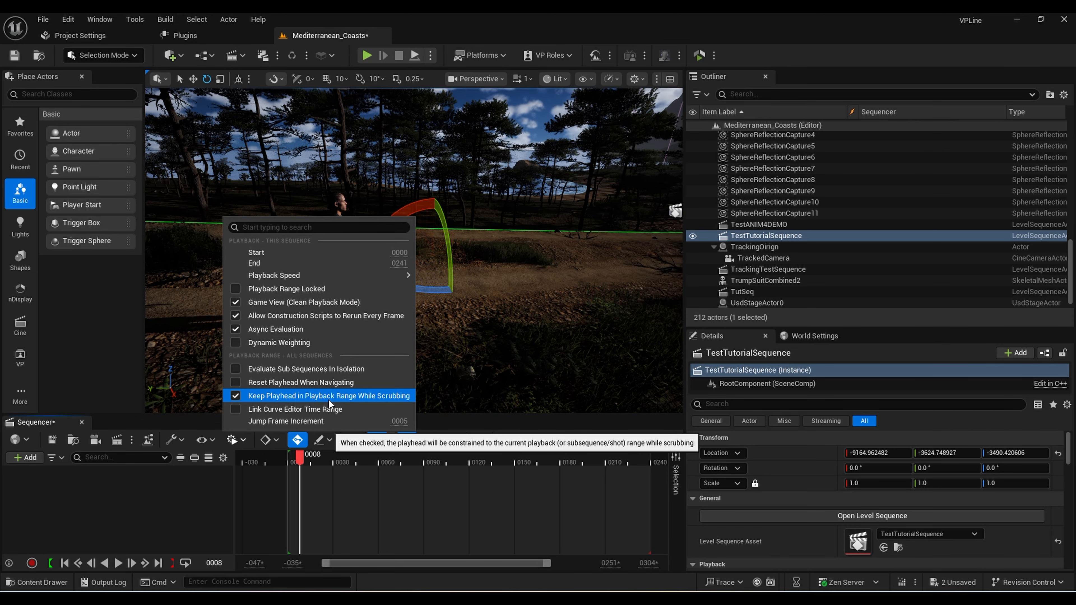
Scrub the playhead through the playback range, stopping at frame 121
{"action": "left_click_drag", "start_coordinate": [302, 463], "coordinate": [376, 471]}
{"action": "scroll", "coordinate": [341, 468], "scroll_direction": "down", "scroll_amount": 3, "text": "ctrl"}
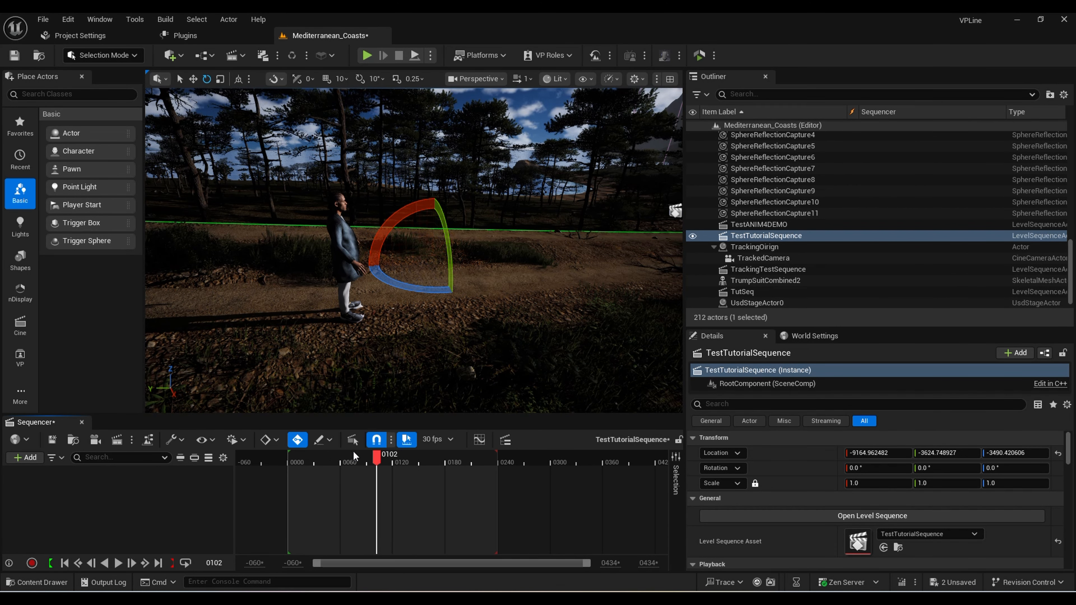
{"action": "scroll", "coordinate": [474, 498], "scroll_direction": "down", "scroll_amount": 5, "text": "ctrl"}
{"action": "left_click", "coordinate": [362, 463]}
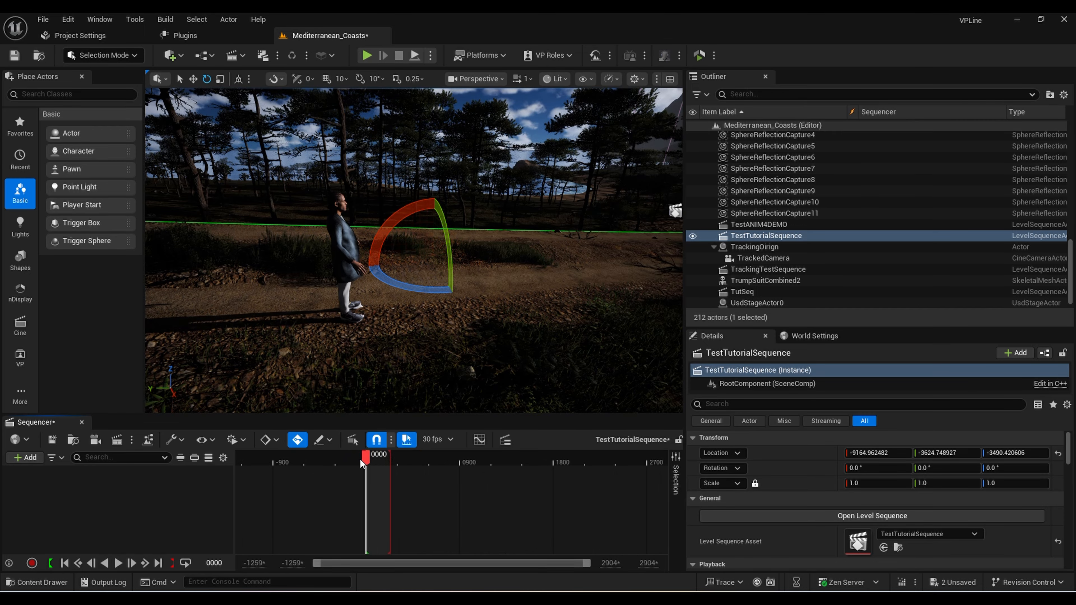
{"action": "mouse_move", "coordinate": [361, 463]}
{"action": "left_mouse_down"}
{"action": "mouse_move", "coordinate": [440, 470]}
{"action": "mouse_move", "coordinate": [379, 466]}
{"action": "left_mouse_up"}
Examine the playback range at different timeline scales and shift the visible frames backward and forward
{"action": "scroll", "coordinate": [465, 517], "scroll_direction": "down", "scroll_amount": 3, "text": "ctrl"}
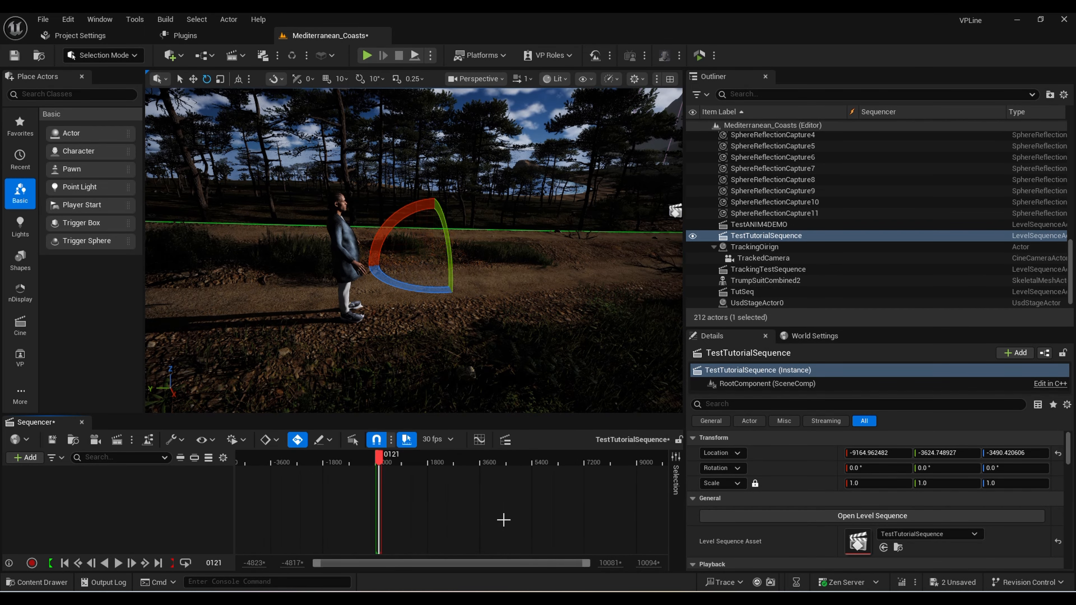
{"action": "scroll", "coordinate": [509, 466], "scroll_direction": "down", "scroll_amount": 2, "text": "ctrl"}
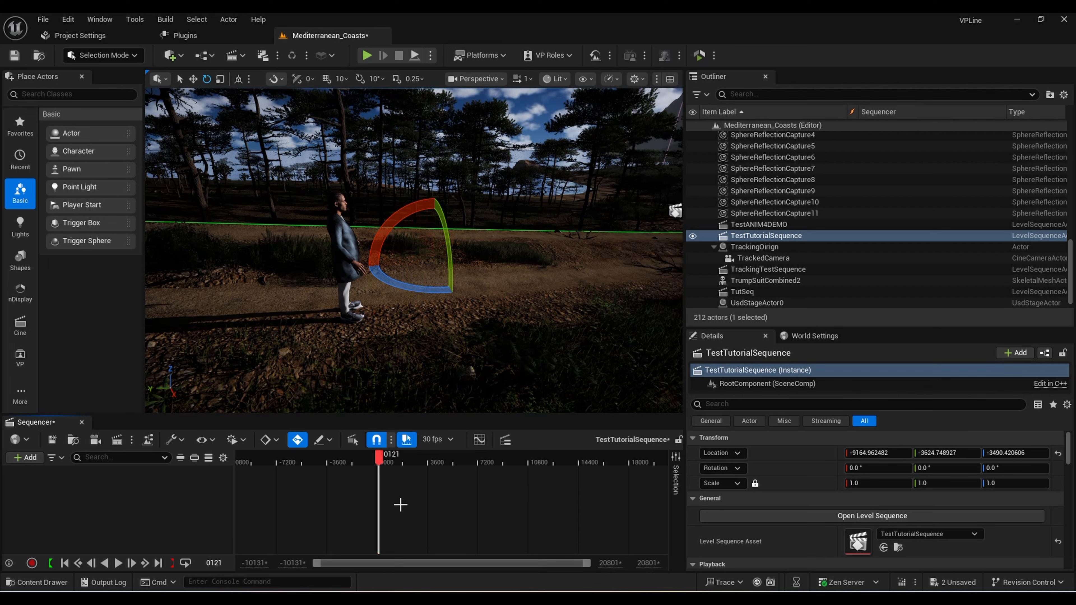
{"action": "scroll", "coordinate": [401, 504], "scroll_direction": "up", "scroll_amount": 10, "text": "ctrl"}
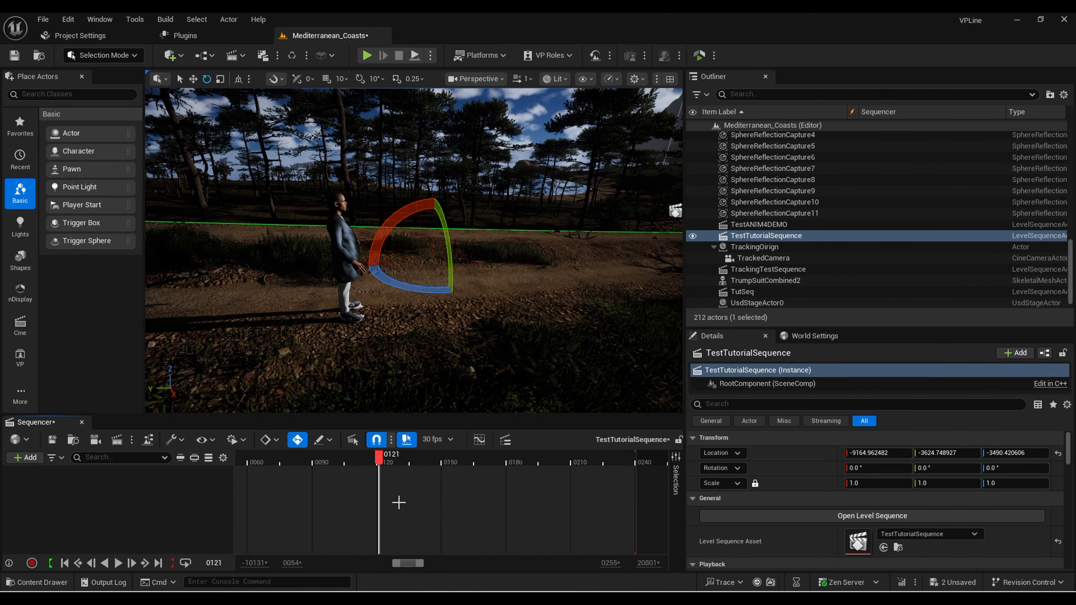
{"action": "scroll", "coordinate": [398, 503], "scroll_direction": "up", "scroll_amount": 3, "text": "ctrl"}
{"action": "scroll", "coordinate": [369, 499], "scroll_direction": "down", "scroll_amount": 12, "text": "ctrl"}
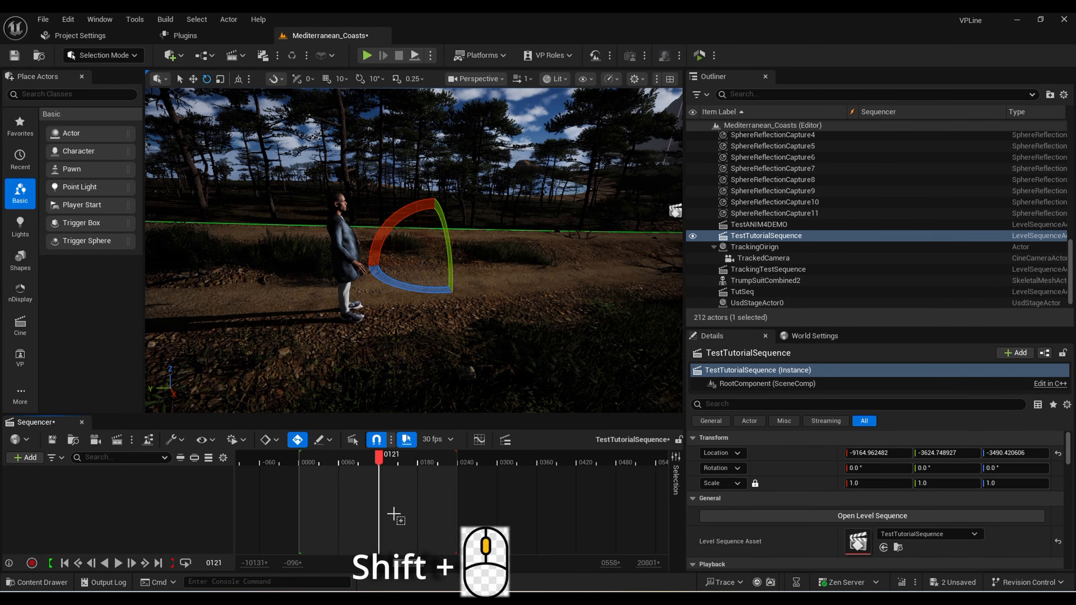
{"action": "scroll", "coordinate": [394, 511], "scroll_direction": "left", "scroll_amount": 3, "text": "shift"}
{"action": "scroll", "coordinate": [394, 511], "scroll_direction": "right", "scroll_amount": 5, "text": "shift"}
{"action": "scroll", "coordinate": [394, 513], "scroll_direction": "left", "scroll_amount": 3, "text": "shift"}
{"action": "scroll", "coordinate": [394, 515], "scroll_direction": "left", "scroll_amount": 3, "text": "shift"}
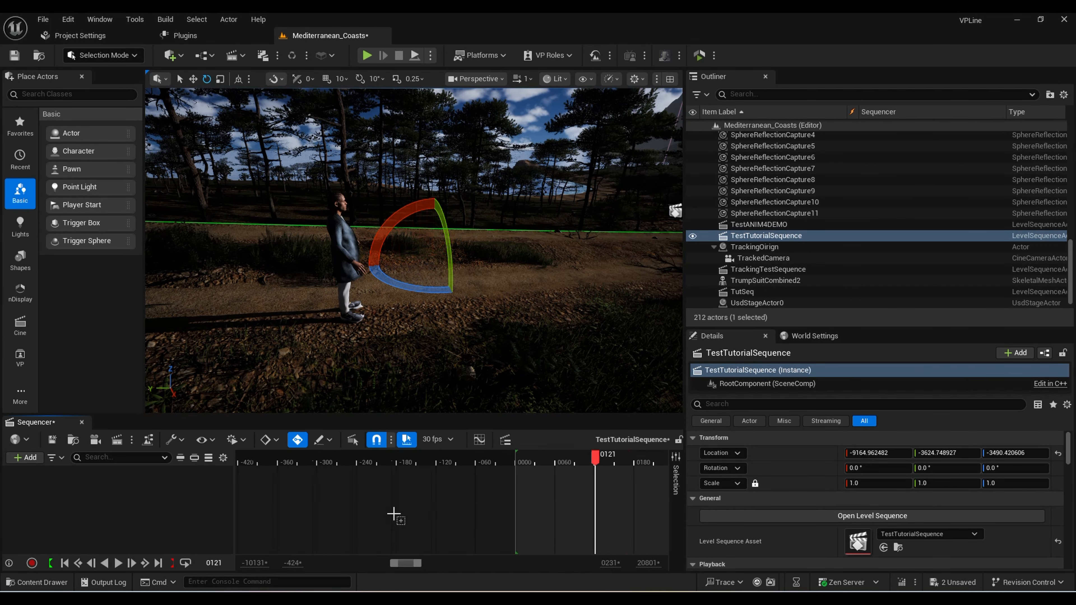
{"action": "scroll", "coordinate": [394, 516], "scroll_direction": "right", "scroll_amount": 5, "text": "shift"}
{"action": "scroll", "coordinate": [394, 515], "scroll_direction": "left", "scroll_amount": 1, "text": "shift"}
{"action": "scroll", "coordinate": [394, 515], "scroll_direction": "right", "scroll_amount": 2, "text": "shift"}
{"action": "scroll", "coordinate": [394, 516], "scroll_direction": "up", "scroll_amount": 6, "text": "ctrl"}
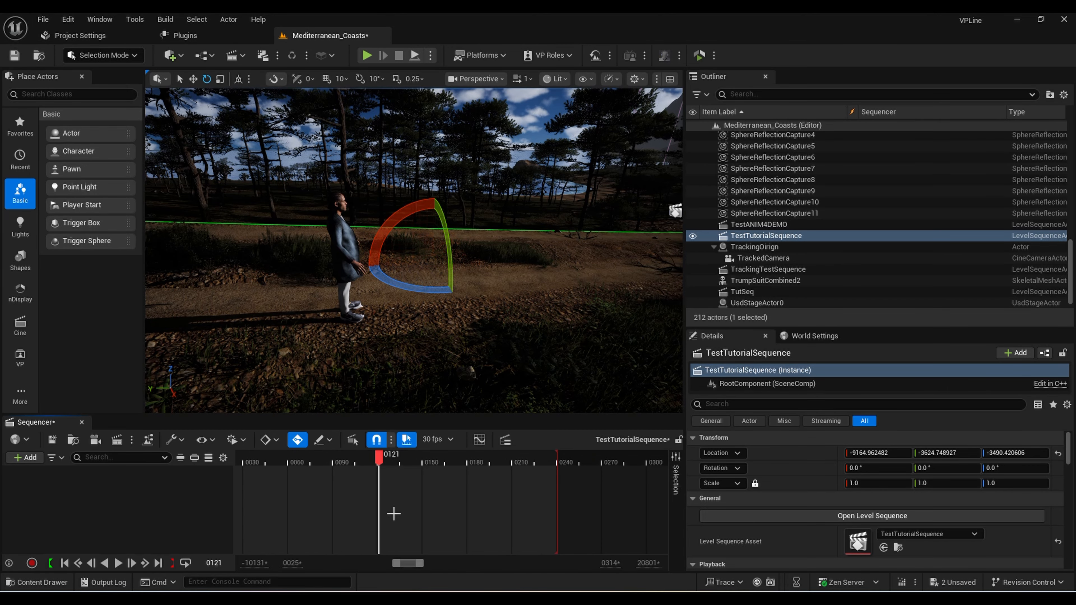
{"action": "scroll", "coordinate": [394, 513], "scroll_direction": "down", "scroll_amount": 3, "text": "ctrl"}
Add the BP_Aman actor to the sequence from the Outliner and delete its track again
{"action": "left_click", "coordinate": [339, 251]}
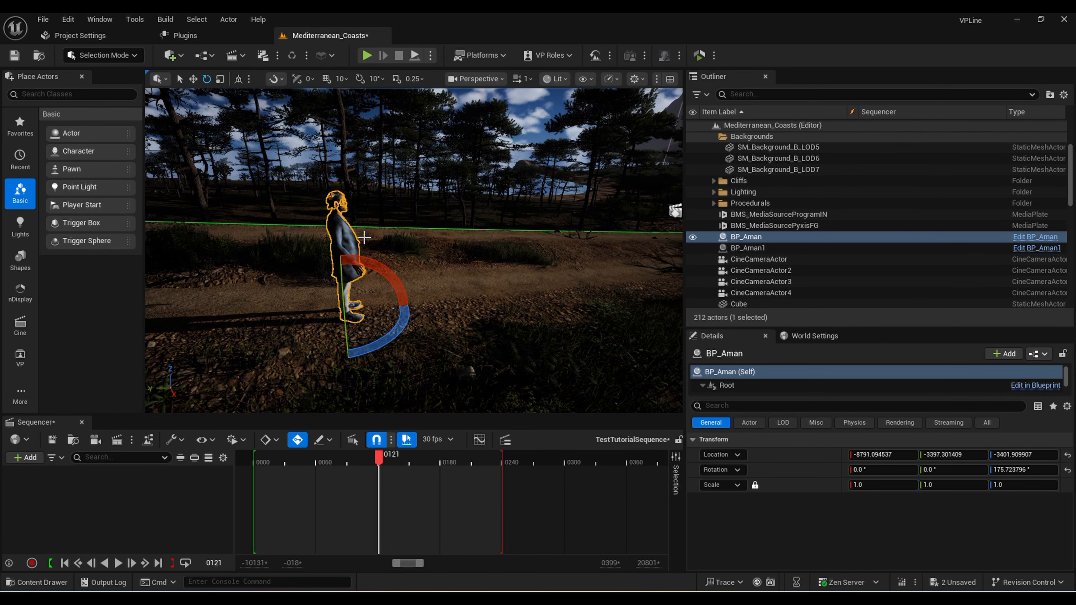
{"action": "mouse_move", "coordinate": [415, 253]}
{"action": "right_mouse_down"}
{"action": "mouse_move", "coordinate": [460, 244]}
{"action": "mouse_move", "coordinate": [414, 254]}
{"action": "right_mouse_up"}
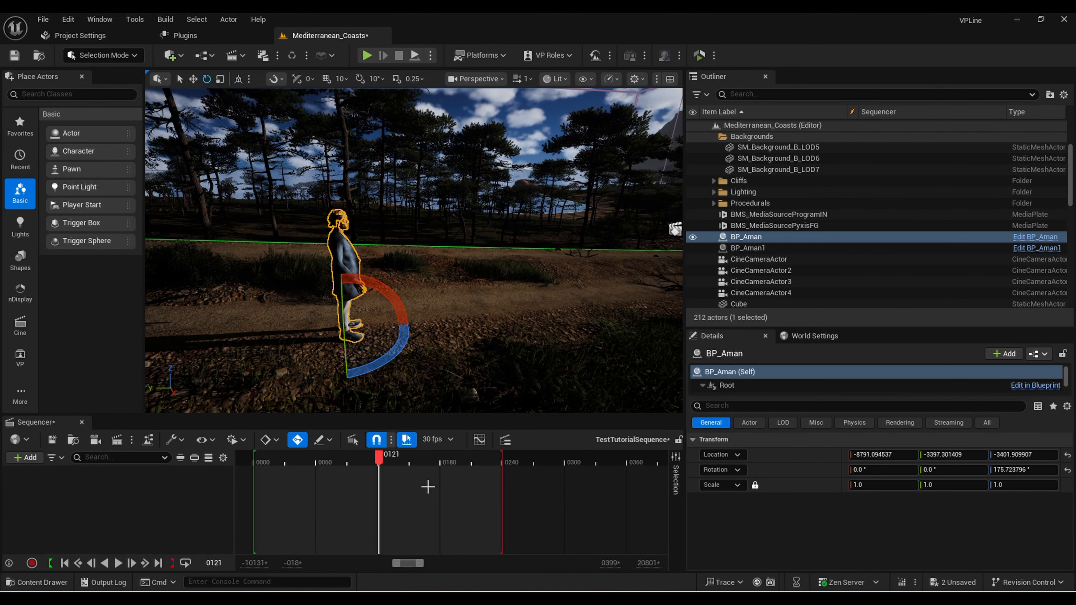
{"action": "key", "text": "a"}
{"action": "right_click_drag", "start_coordinate": [502, 303], "coordinate": [565, 302]}
{"action": "key", "text": "w"}
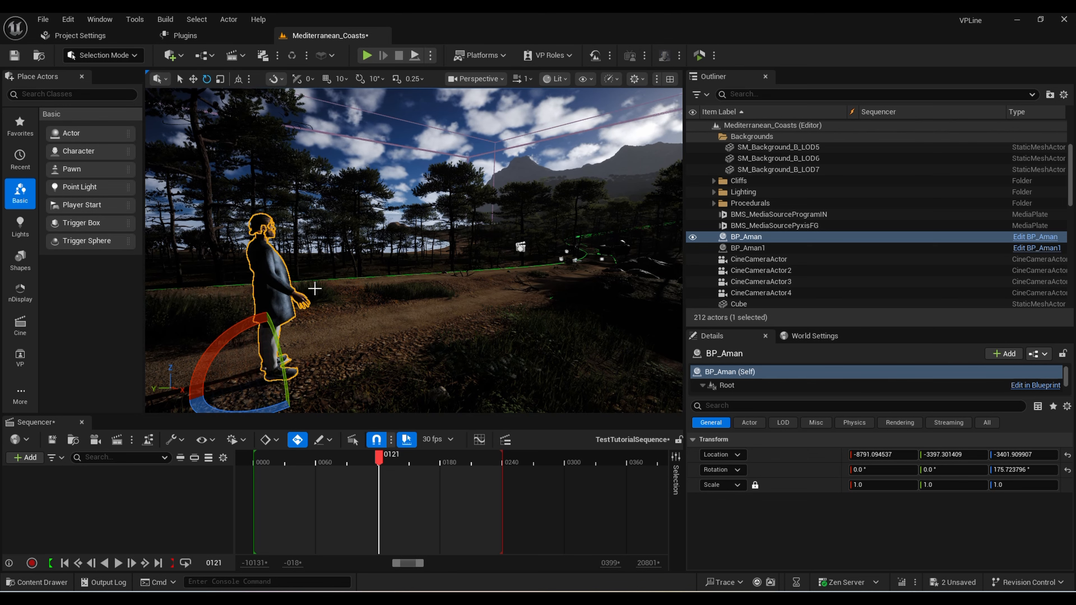
{"action": "left_click", "coordinate": [749, 238]}
{"action": "left_click_drag", "start_coordinate": [750, 237], "coordinate": [135, 500]}
{"action": "key", "text": "Delete"}
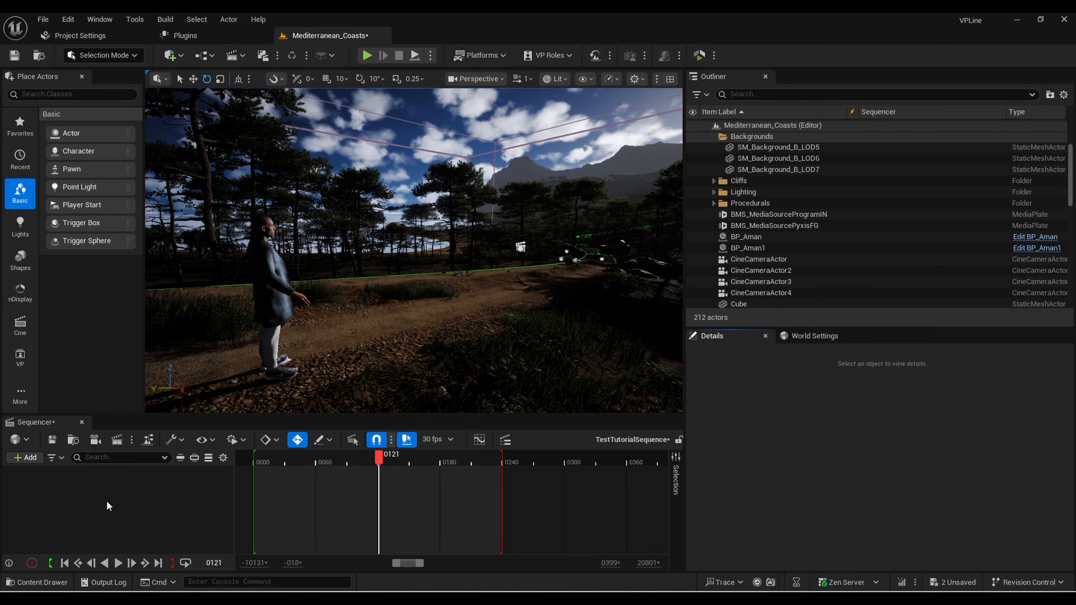
Add an actor track for BP_Aman to the sequence and close the Anim Layers window
{"action": "left_click", "coordinate": [102, 55]}
{"action": "left_click", "coordinate": [101, 475]}
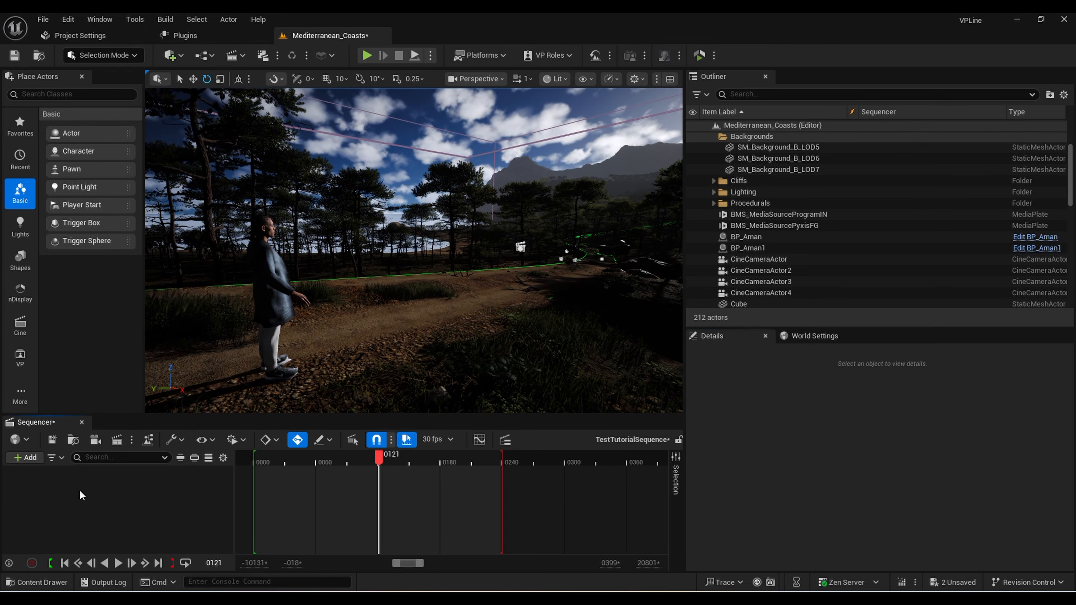
{"action": "left_click", "coordinate": [25, 458]}
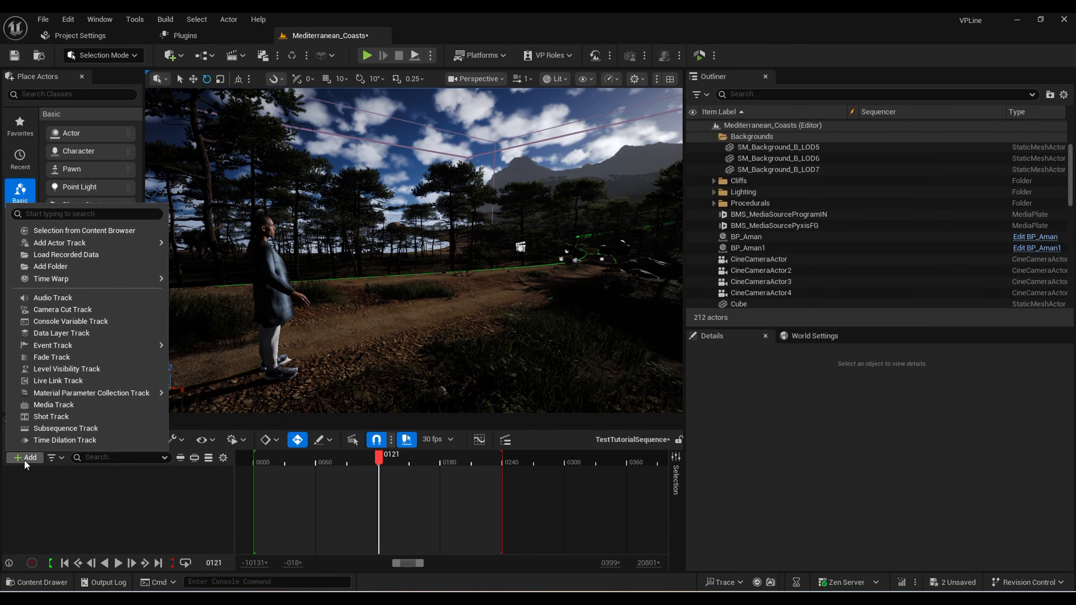
{"action": "mouse_move", "coordinate": [85, 248]}
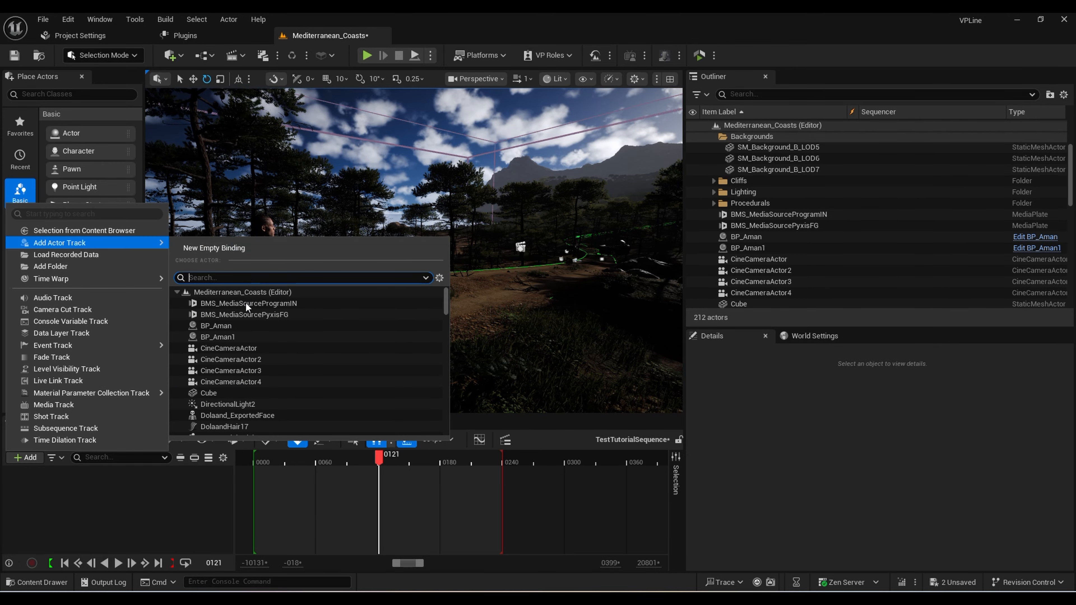
{"action": "left_click", "coordinate": [240, 327]}
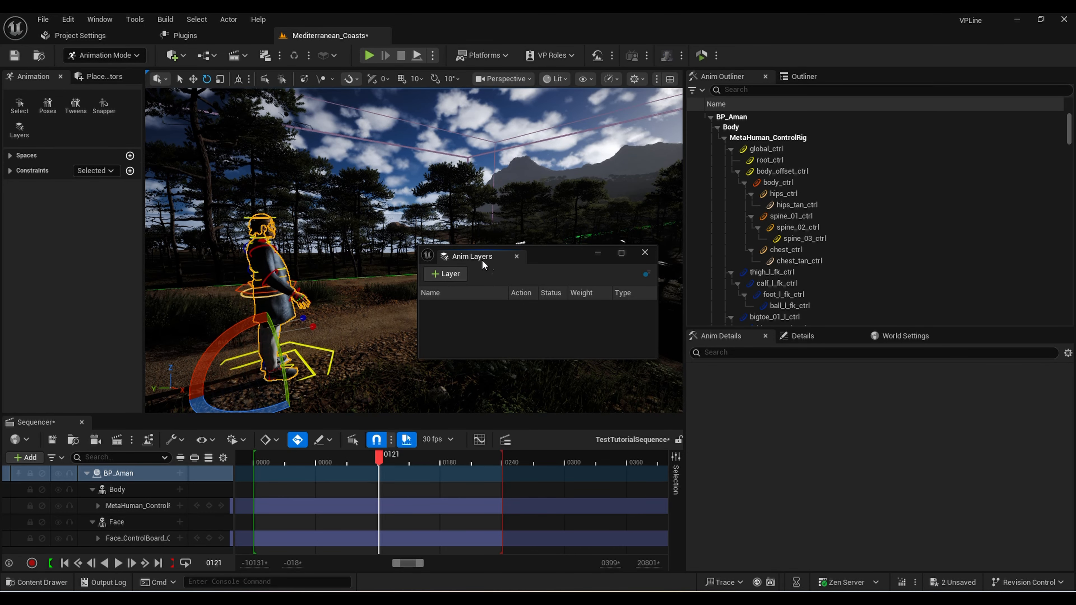
{"action": "left_click", "coordinate": [645, 255]}
Rotate the body_ctrl control at the character's waist by about -37° around Z
{"action": "right_click_drag", "start_coordinate": [526, 254], "coordinate": [439, 204]}
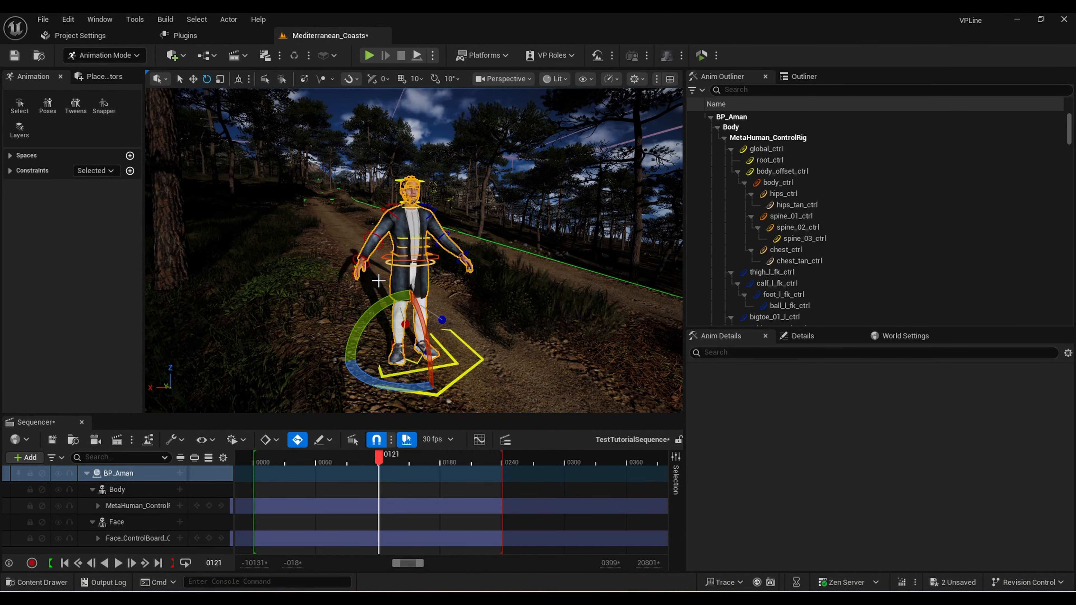
{"action": "left_click", "coordinate": [395, 259]}
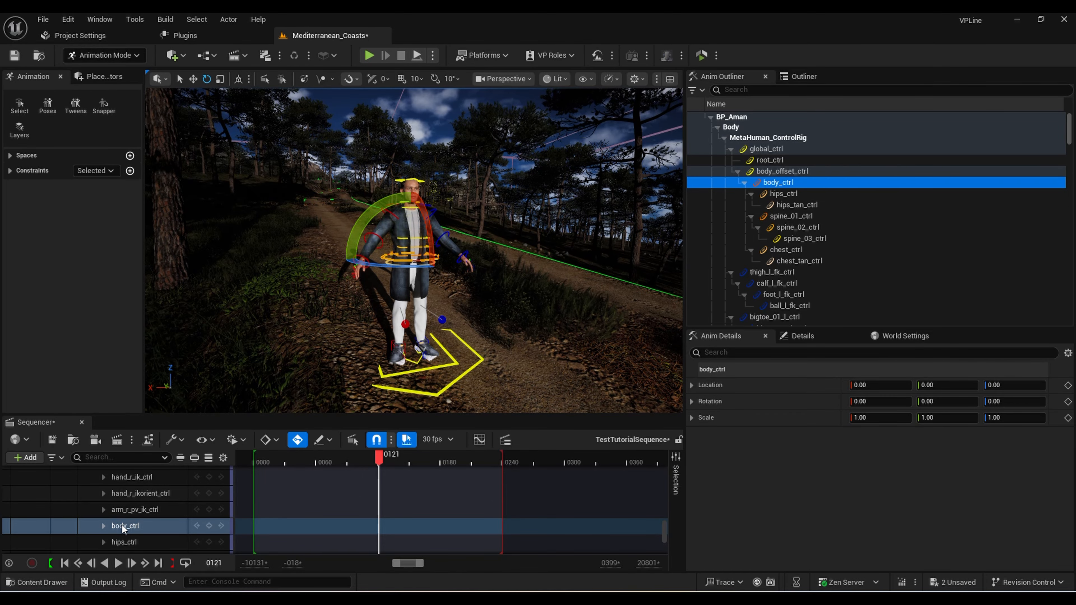
{"action": "mouse_move", "coordinate": [386, 270]}
{"action": "left_mouse_down"}
{"action": "mouse_move", "coordinate": [483, 261]}
{"action": "mouse_move", "coordinate": [381, 266]}
{"action": "left_mouse_up"}
{"action": "scroll", "coordinate": [416, 263], "scroll_direction": "up", "scroll_amount": 4}
{"action": "scroll", "coordinate": [424, 313], "scroll_direction": "up", "scroll_amount": 2}
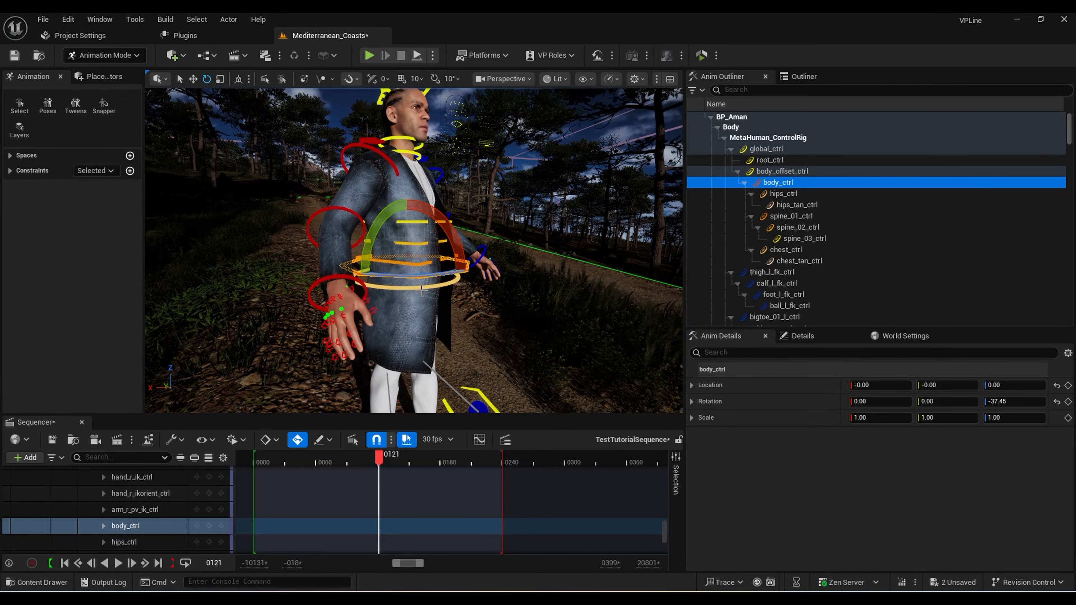
{"action": "left_click", "coordinate": [413, 289]}
{"action": "left_click", "coordinate": [417, 277]}
{"action": "mouse_move", "coordinate": [418, 277]}
{"action": "left_mouse_down"}
{"action": "mouse_move", "coordinate": [451, 276]}
{"action": "mouse_move", "coordinate": [413, 276]}
{"action": "left_mouse_up"}
Try rotating and moving the right upper arm control upperarm_r_fk_ctrl, and undo the last move
{"action": "left_click", "coordinate": [381, 165]}
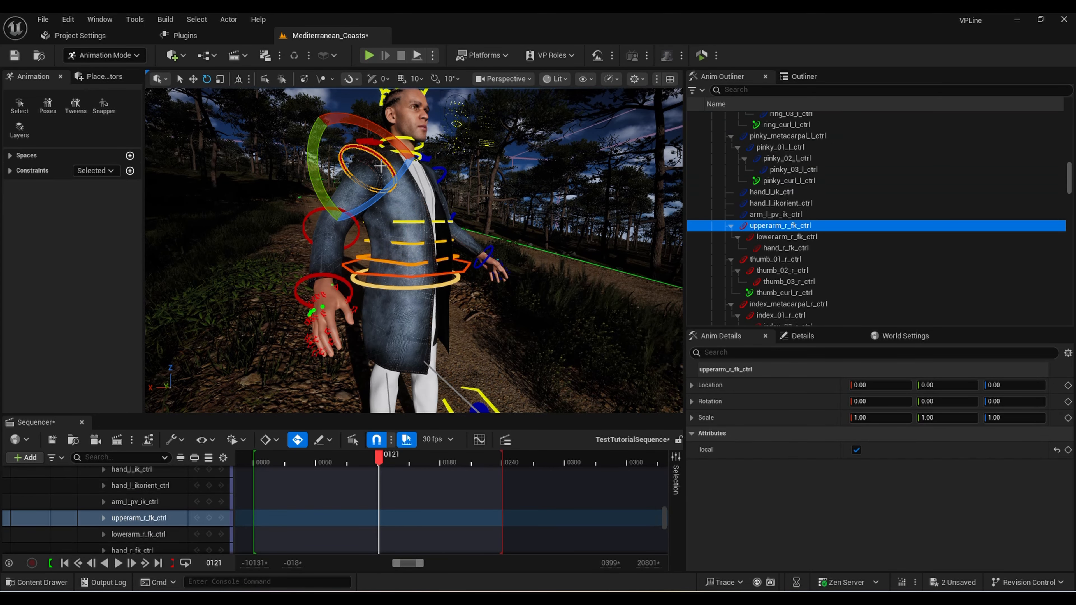
{"action": "left_click_drag", "start_coordinate": [392, 179], "coordinate": [384, 186]}
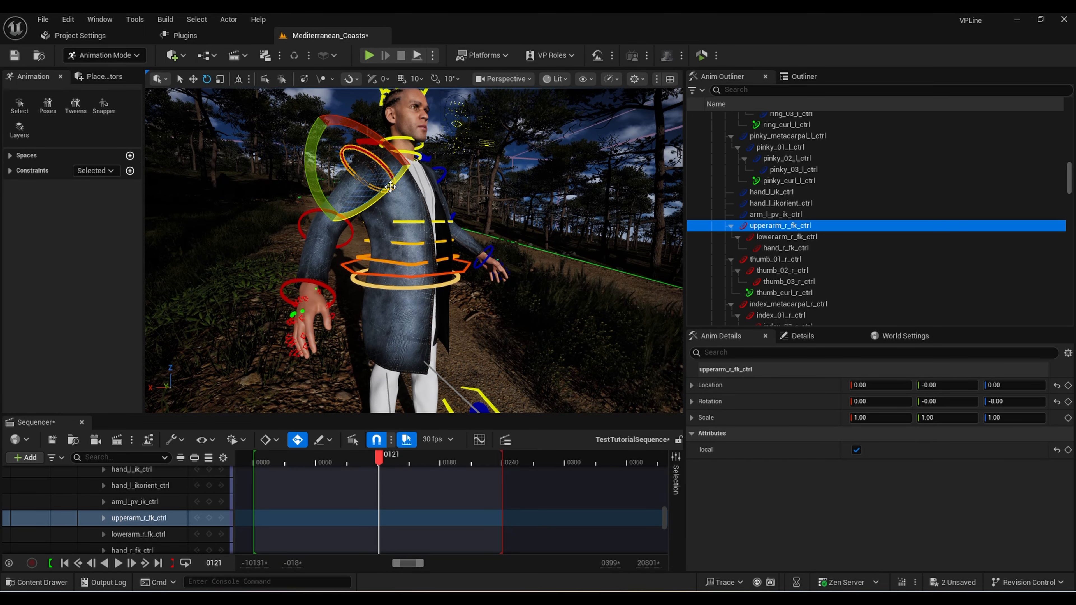
{"action": "key", "text": "w"}
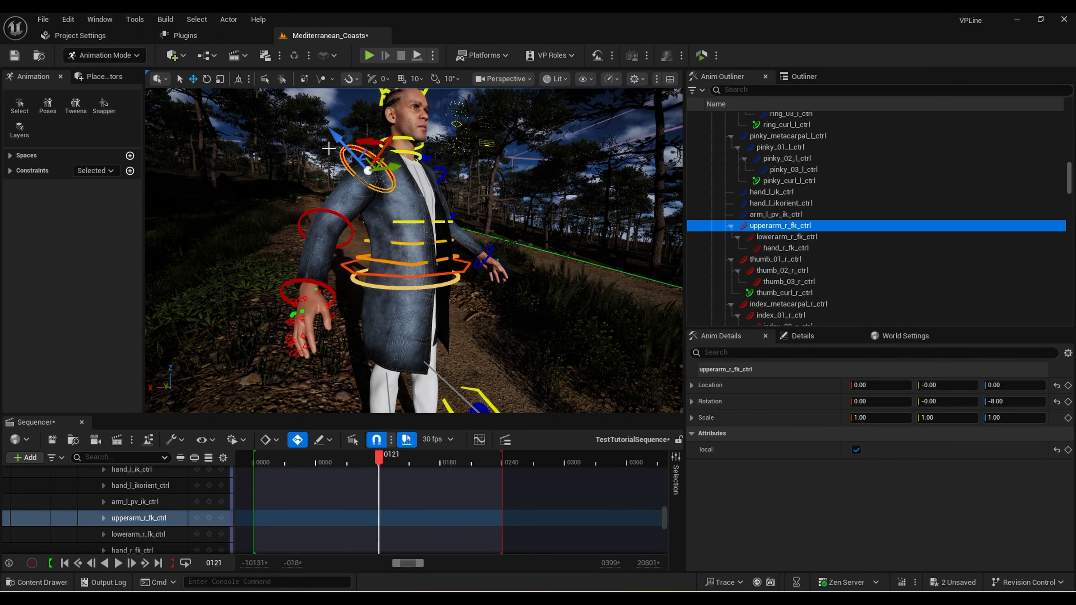
{"action": "left_click_drag", "start_coordinate": [338, 138], "coordinate": [339, 139]}
{"action": "key", "text": "e"}
{"action": "left_click_drag", "start_coordinate": [393, 178], "coordinate": [370, 170]}
{"action": "key", "text": "w"}
{"action": "left_click_drag", "start_coordinate": [344, 135], "coordinate": [341, 132]}
{"action": "key", "text": "ctrl+z"}
Rotate the right forearm control lowerarm_r_fk_ctrl, and rotate hand_r_fk_ctrl to about -11° around X
{"action": "right_click_drag", "start_coordinate": [340, 133], "coordinate": [336, 159]}
{"action": "left_click", "coordinate": [323, 152]}
{"action": "key", "text": "e"}
{"action": "left_click_drag", "start_coordinate": [317, 132], "coordinate": [306, 171]}
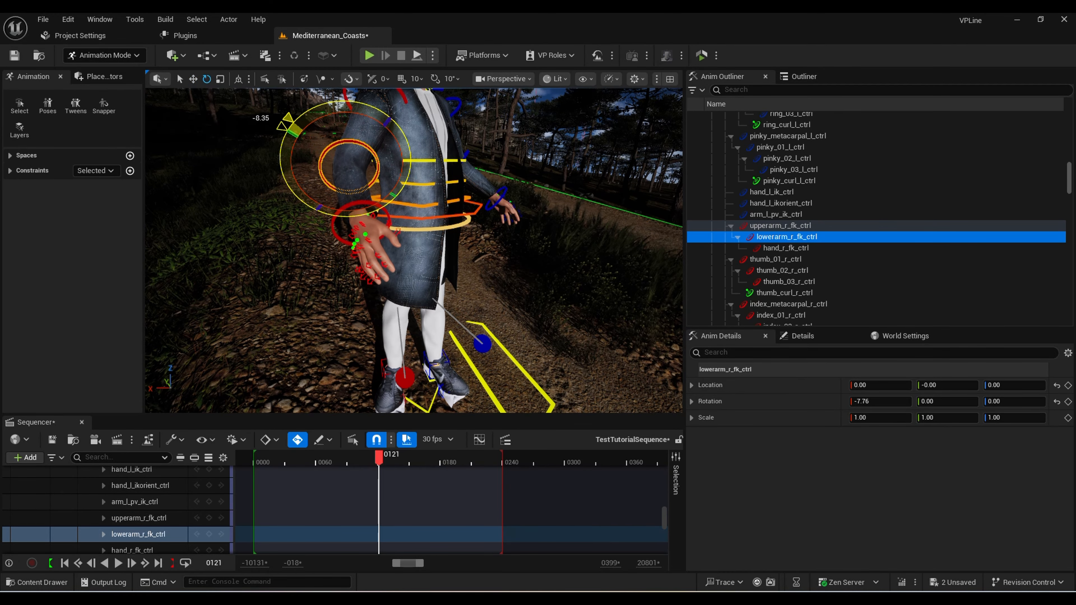
{"action": "left_click", "coordinate": [341, 213]}
{"action": "left_click_drag", "start_coordinate": [297, 220], "coordinate": [292, 232]}
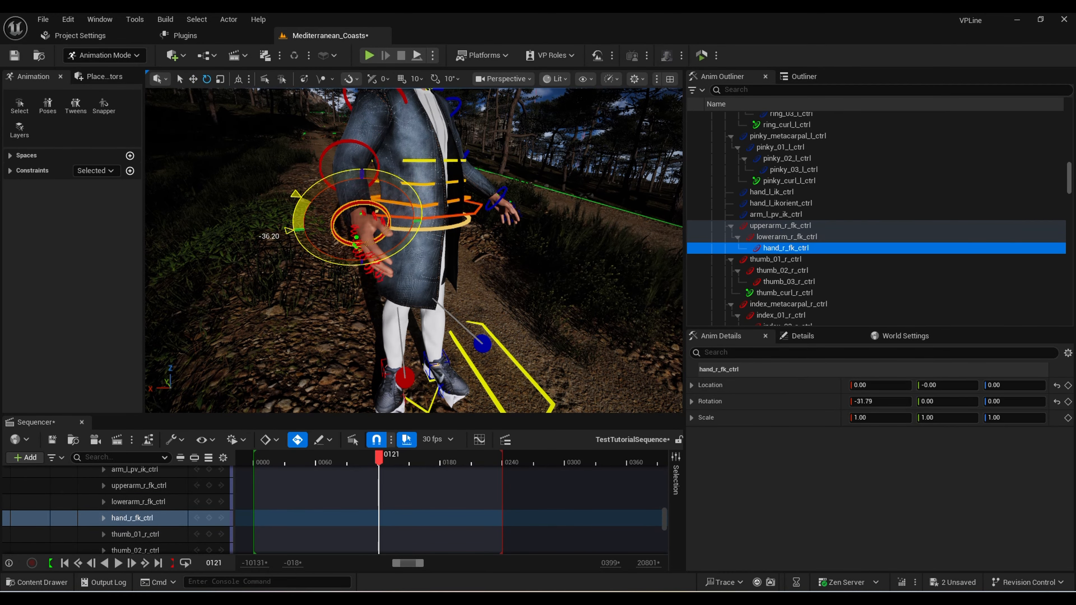
Examine the posed character by flying the viewport camera around, toward and away from it at different camera speeds
{"action": "right_click_drag", "start_coordinate": [366, 188], "coordinate": [415, 251]}
{"action": "key", "text": "d"}
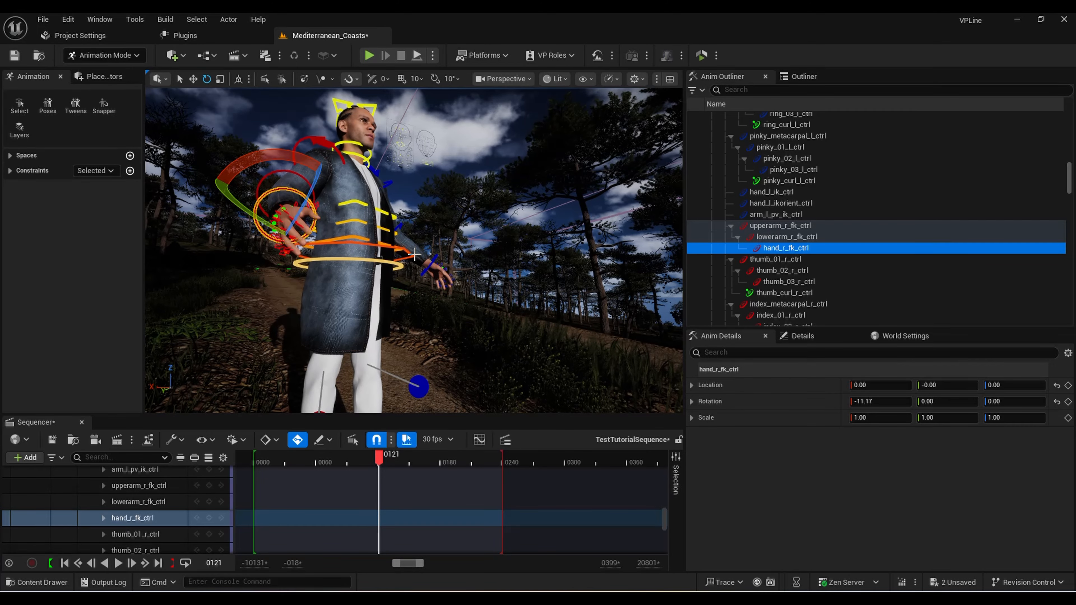
{"action": "right_click_drag", "start_coordinate": [295, 228], "coordinate": [264, 228]}
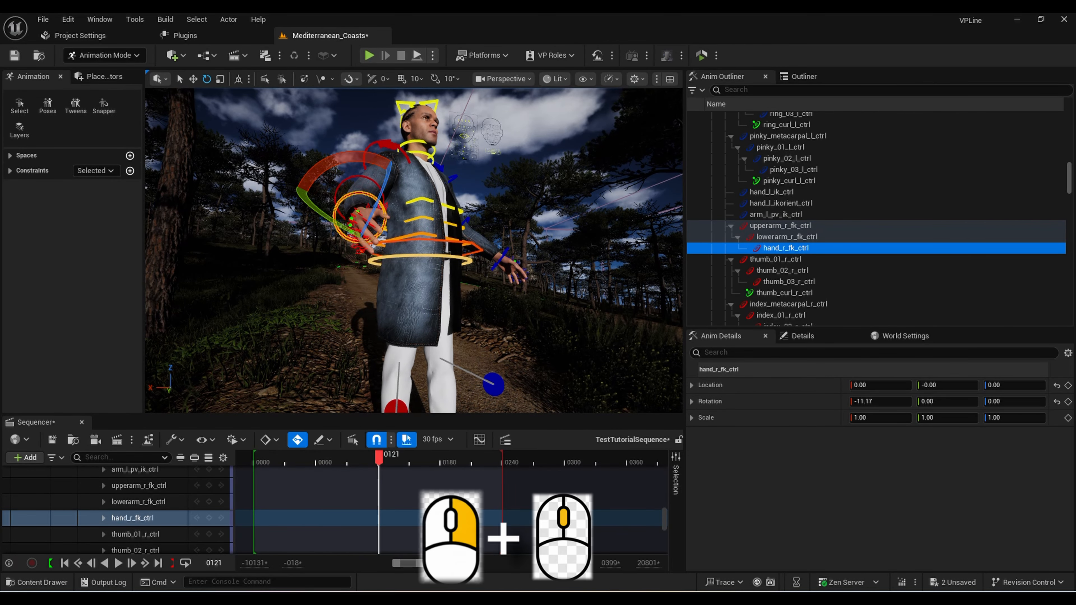
{"action": "mouse_move", "coordinate": [263, 228]}
{"action": "right_mouse_down"}
{"action": "mouse_move", "coordinate": [279, 224]}
{"action": "mouse_move", "coordinate": [253, 221]}
{"action": "right_mouse_up"}
{"action": "key", "text": "w"}
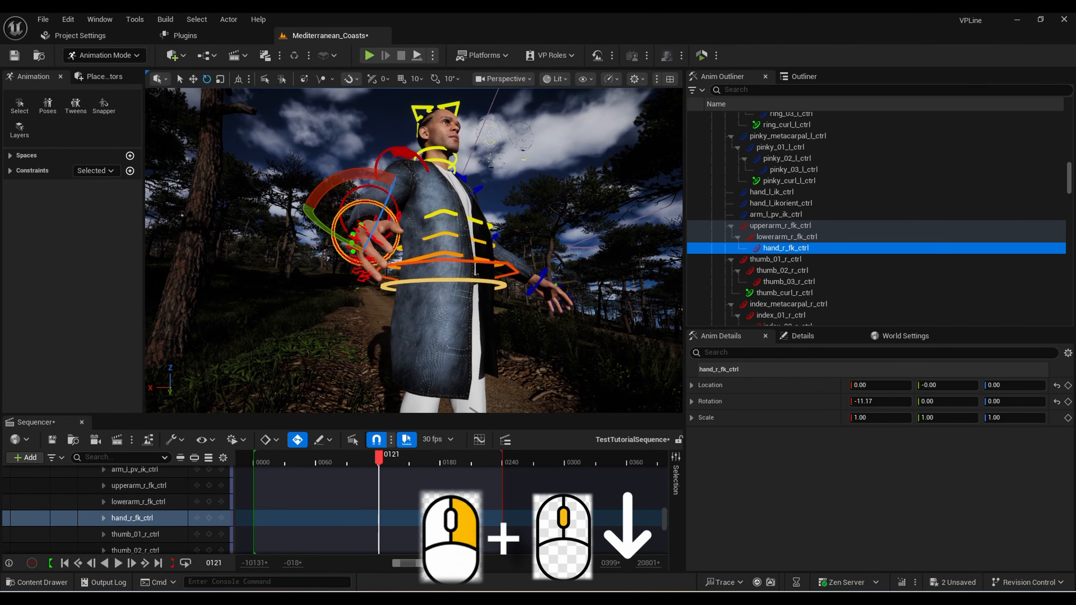
{"action": "key", "text": "w"}
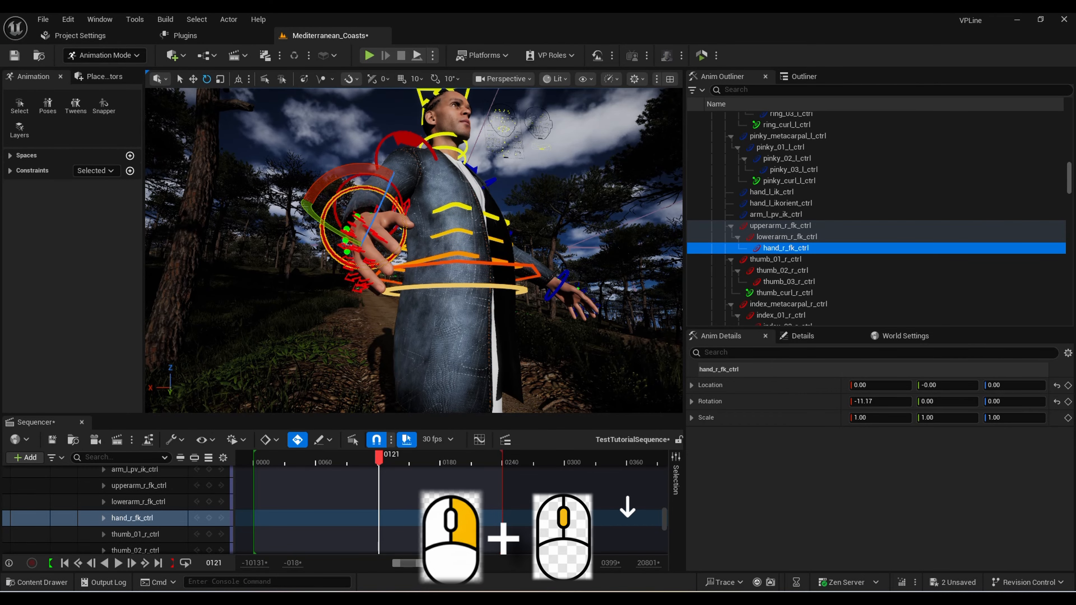
{"action": "key", "text": "w"}
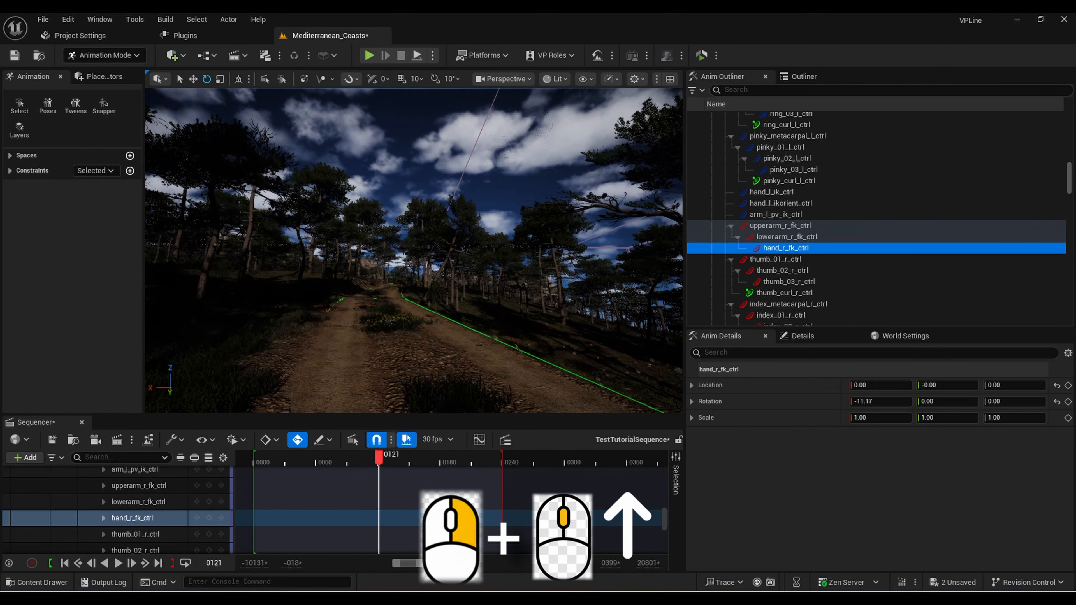
{"action": "key", "text": "s"}
{"action": "key", "text": "w"}
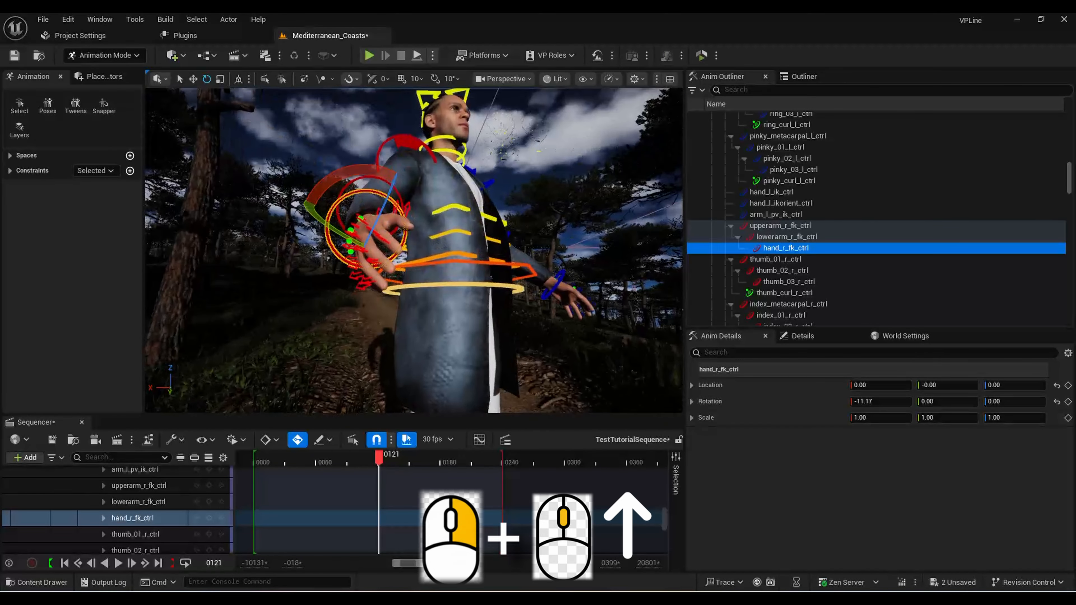
Select the right hand's finger controls pinky_02_r_ctrl and ring_02_r_ctrl, and focus the view on the ring finger control
{"action": "left_click", "coordinate": [472, 282]}
{"action": "left_click", "coordinate": [471, 283]}
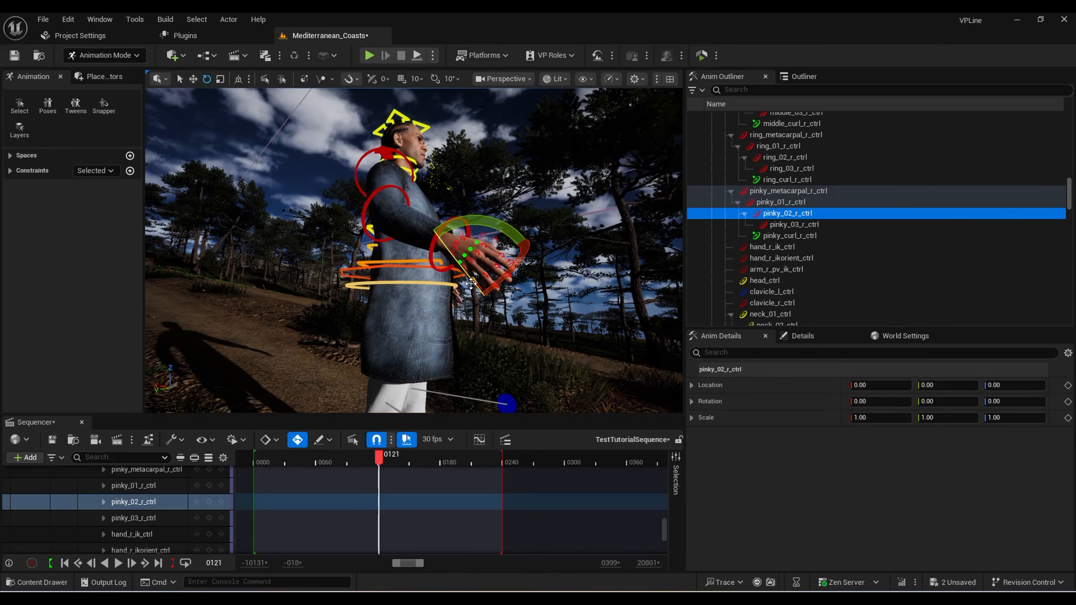
{"action": "left_click_drag", "start_coordinate": [469, 279], "coordinate": [505, 318]}
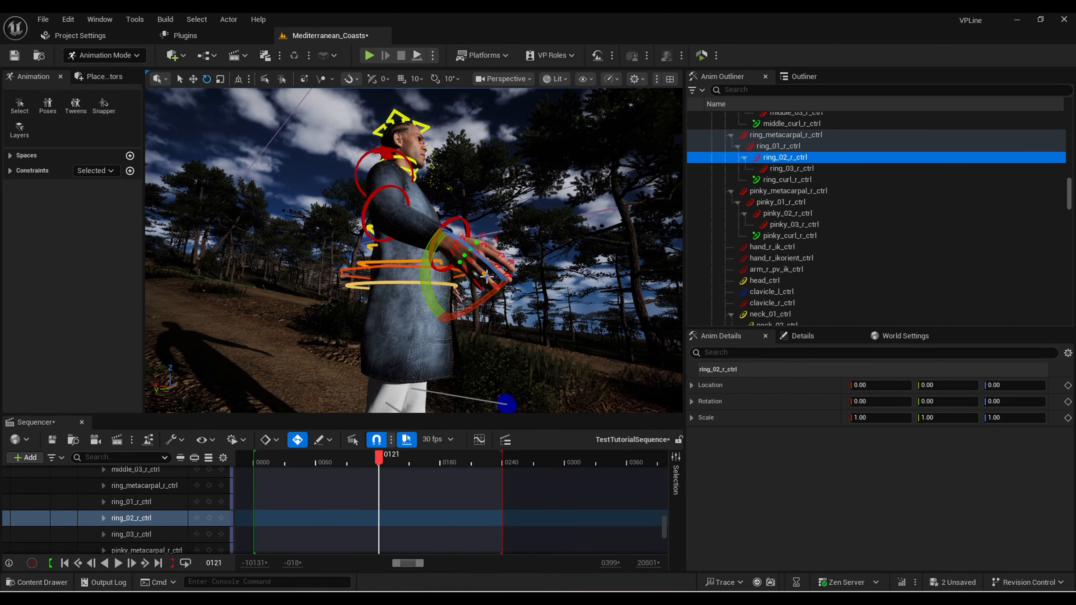
{"action": "left_click", "coordinate": [785, 157]}
{"action": "key", "text": "f"}
{"action": "right_click_drag", "start_coordinate": [522, 252], "coordinate": [523, 252]}
Undo all control selections and pose changes made on the BP_Aman rig
{"action": "key", "text": "ctrl+z"}
{"action": "key", "text": "ctrl+z"}
{"action": "key", "text": "ctrl+z"}
{"action": "key", "text": "ctrl+z"}
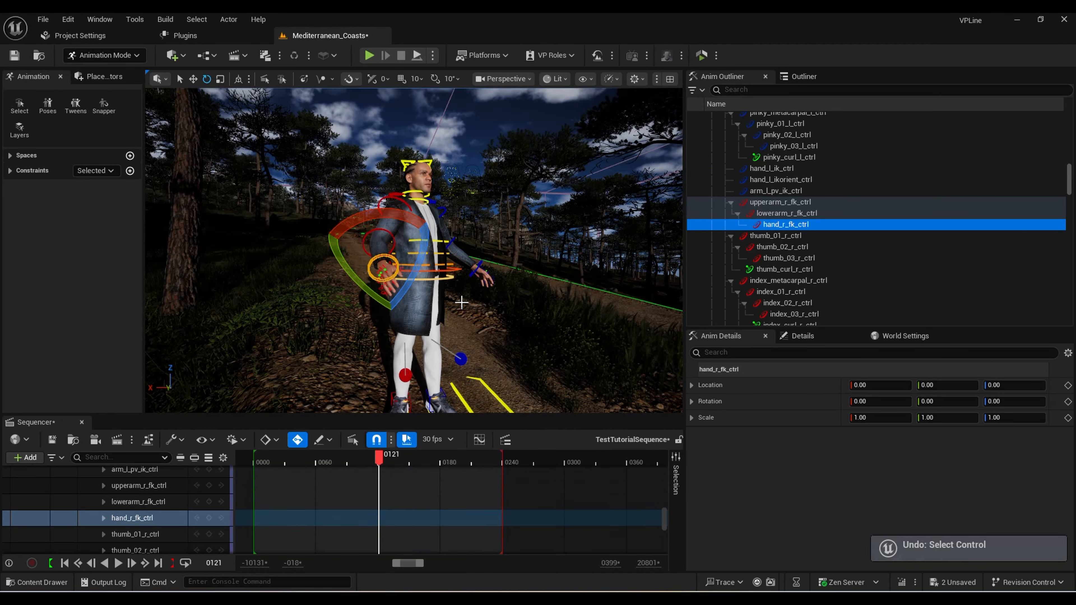
{"action": "key", "text": "ctrl+z"}
{"action": "key", "text": "ctrl+z"}
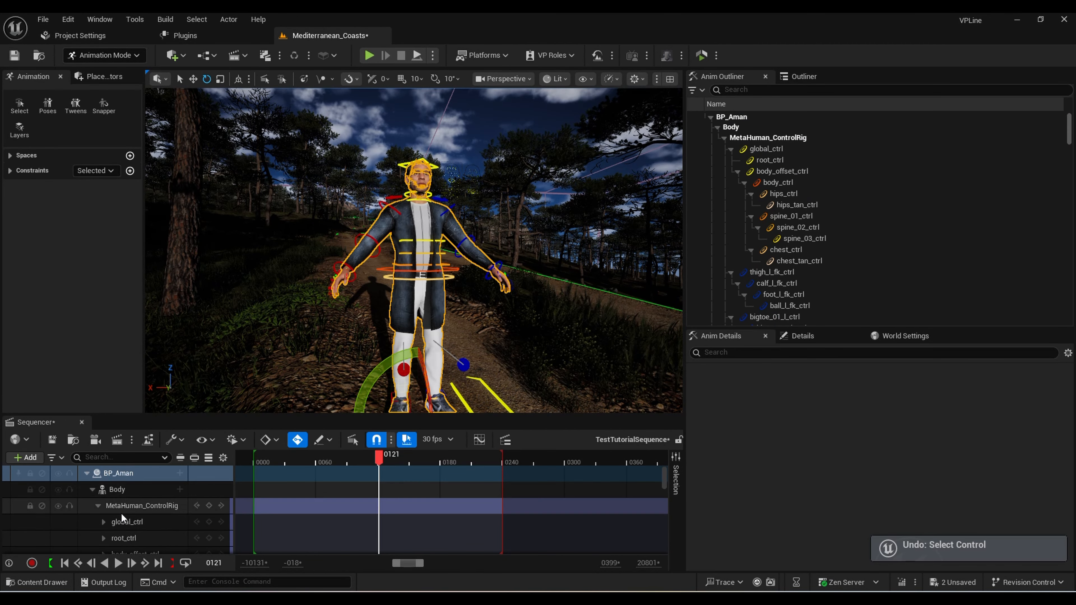
Delete the MetaHuman_ControlRig and Face_ControlBoard_CtrlRig tracks from BP_Aman's Body and Face in the sequence
{"action": "left_click", "coordinate": [123, 512]}
{"action": "scroll", "coordinate": [135, 512], "scroll_direction": "down", "scroll_amount": 2}
{"action": "scroll", "coordinate": [144, 511], "scroll_direction": "up", "scroll_amount": 2}
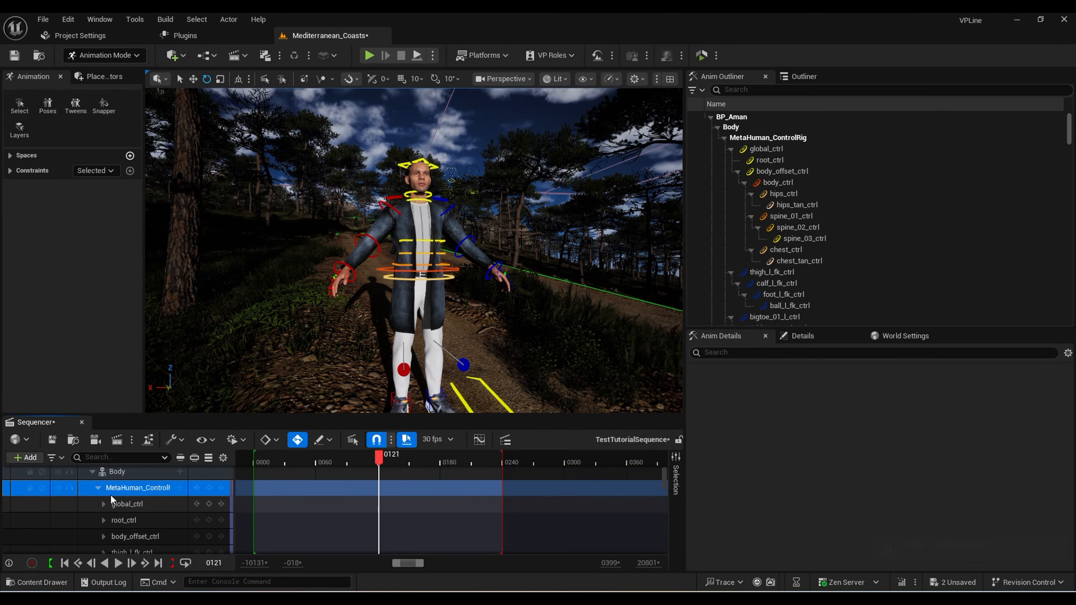
{"action": "left_click", "coordinate": [98, 506]}
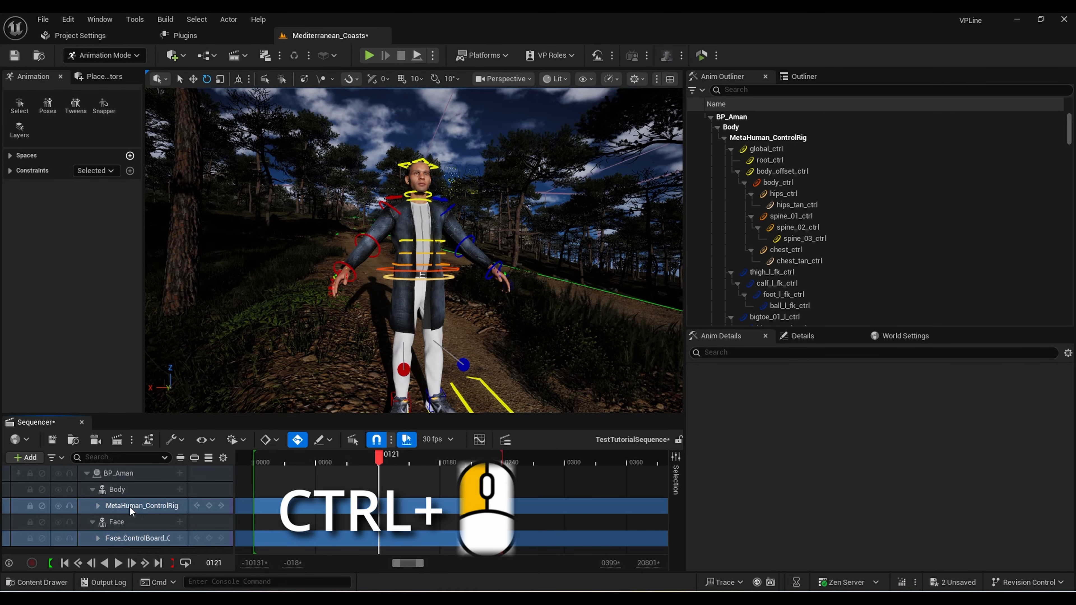
{"action": "left_click", "coordinate": [130, 507], "text": "ctrl"}
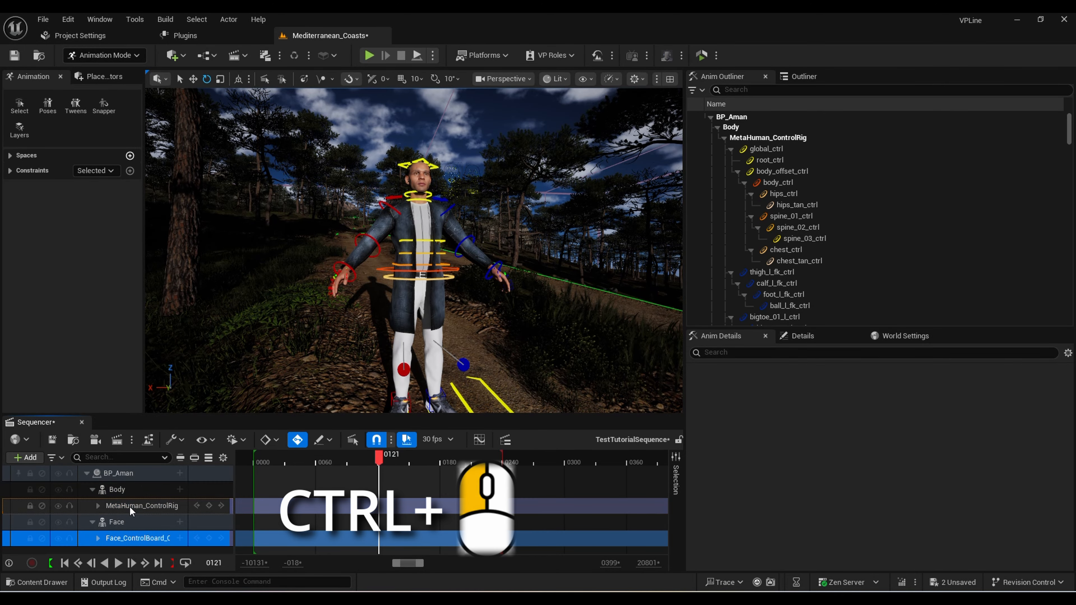
{"action": "left_click", "coordinate": [128, 509]}
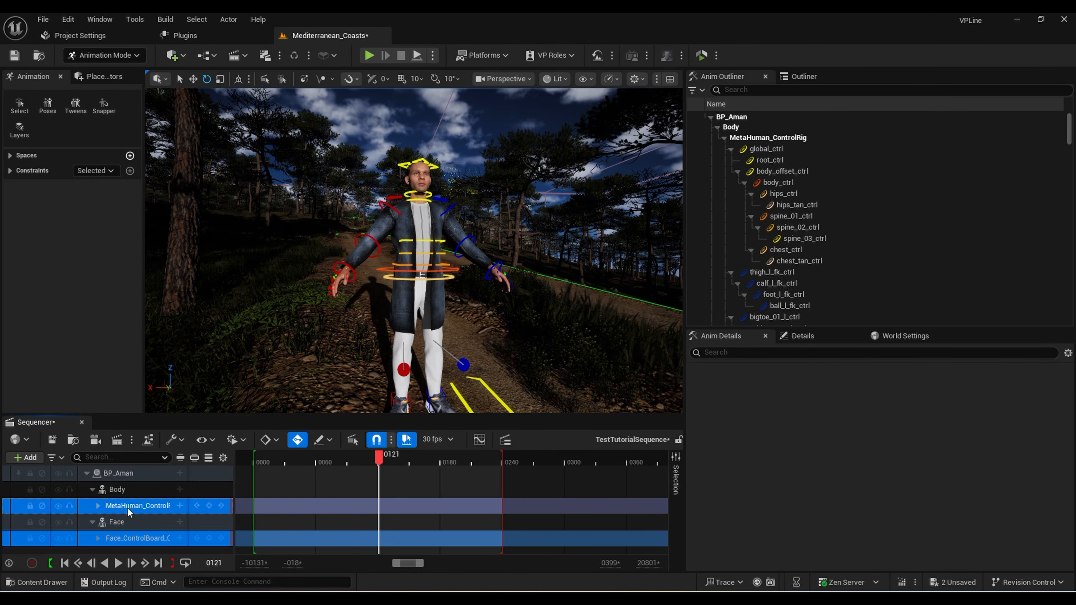
{"action": "left_click", "coordinate": [129, 539], "text": "ctrl"}
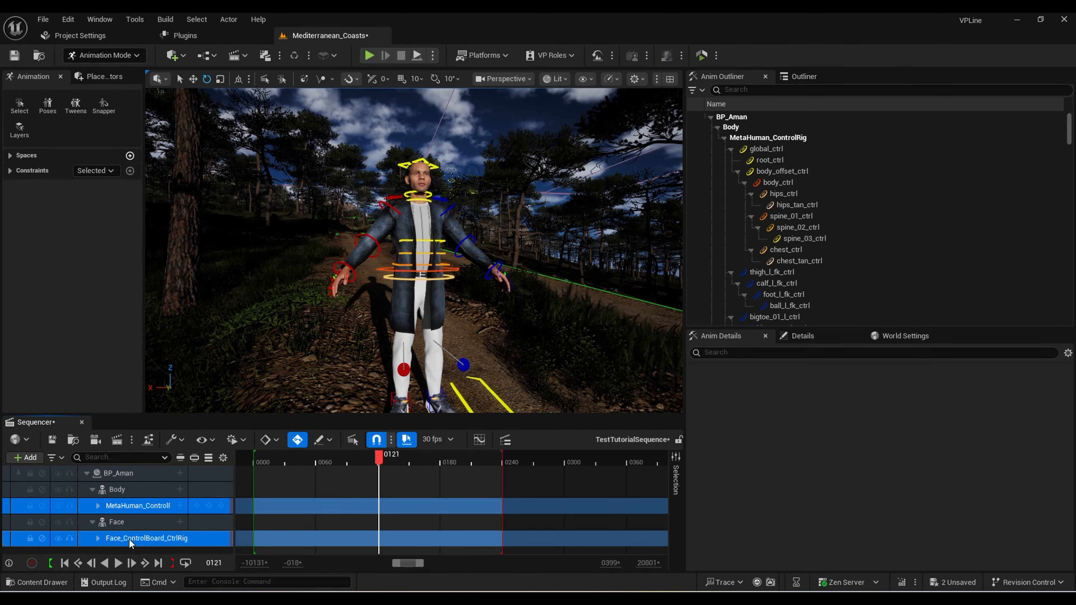
{"action": "key", "text": "Delete"}
From the Content folder, view the Third Person blueprint pack among the addable content packs and cancel without adding it
{"action": "left_click", "coordinate": [40, 583]}
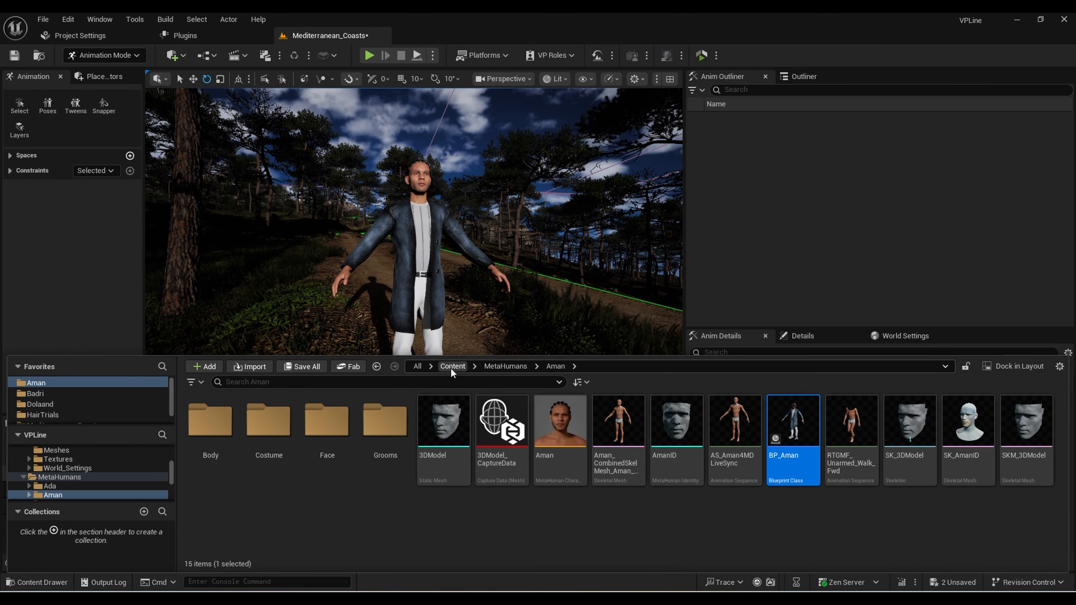
{"action": "left_click", "coordinate": [452, 366]}
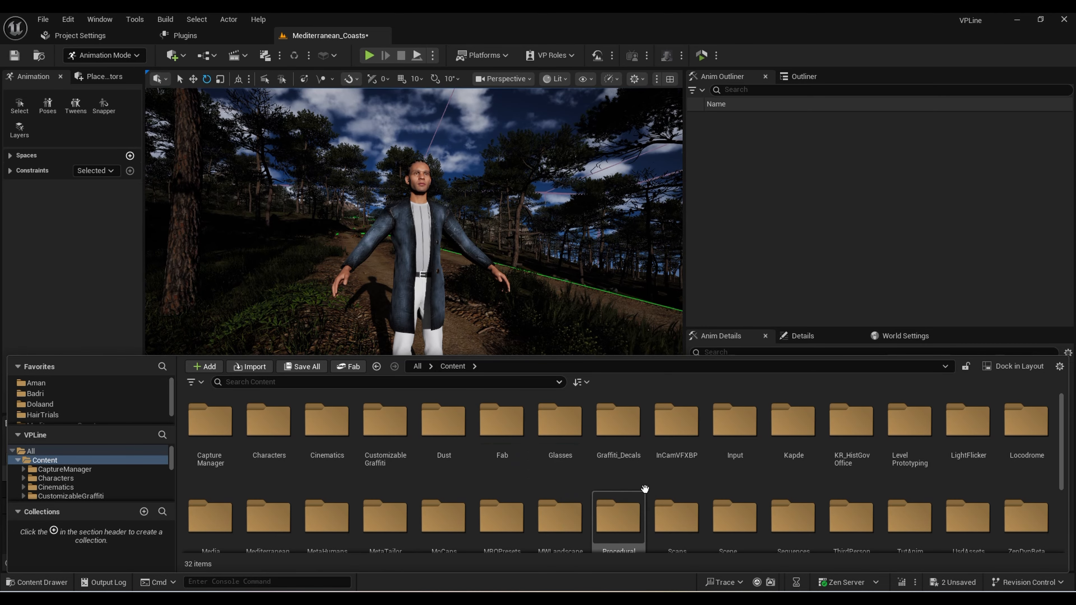
{"action": "scroll", "coordinate": [678, 505], "scroll_direction": "down", "scroll_amount": 3}
{"action": "right_click", "coordinate": [569, 517]}
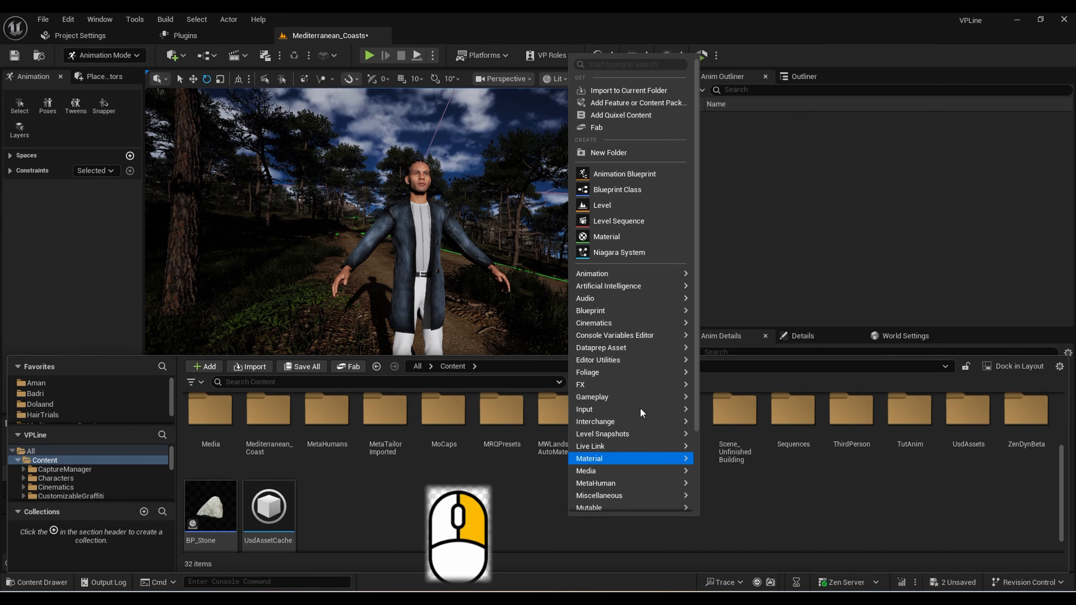
{"action": "left_click", "coordinate": [630, 104]}
{"action": "left_click", "coordinate": [363, 280]}
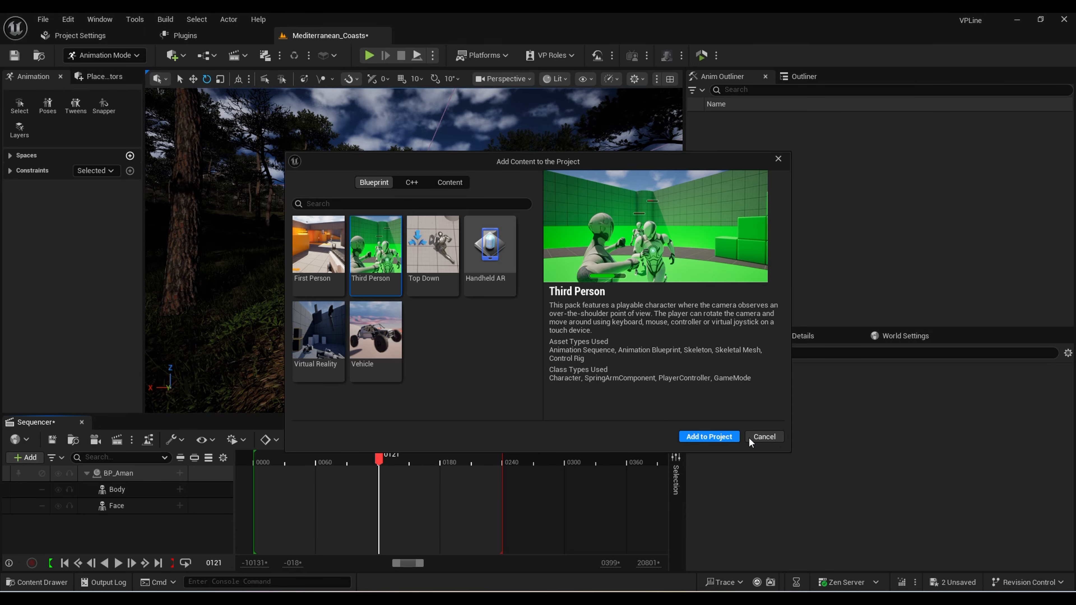
{"action": "left_click", "coordinate": [759, 436]}
Browse the project content to the Characters > Mannequins > Anims folder
{"action": "key", "text": "ctrl+space"}
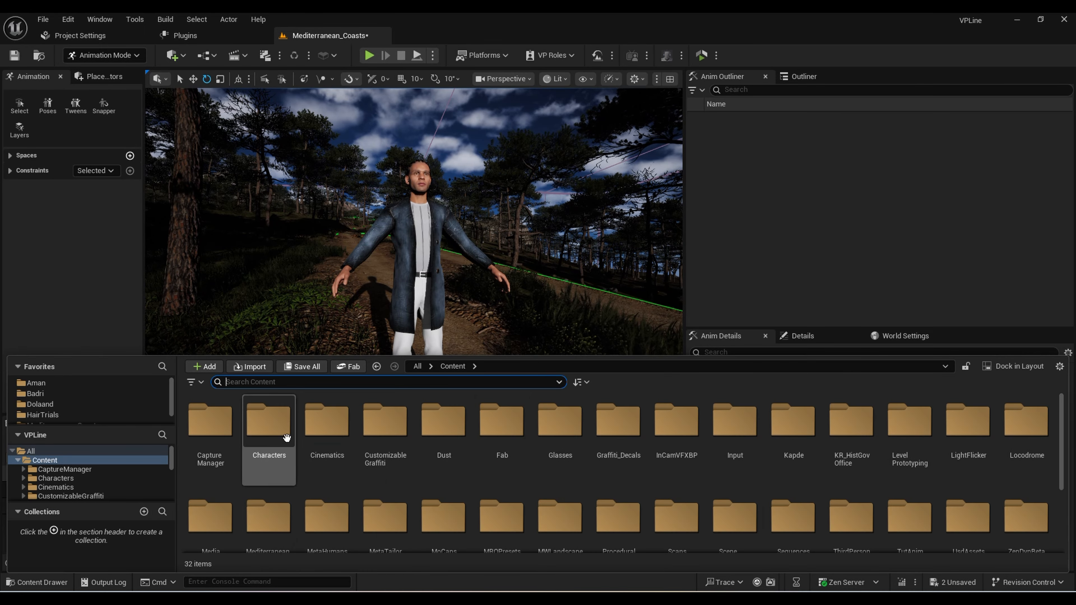
{"action": "double_click", "coordinate": [274, 452]}
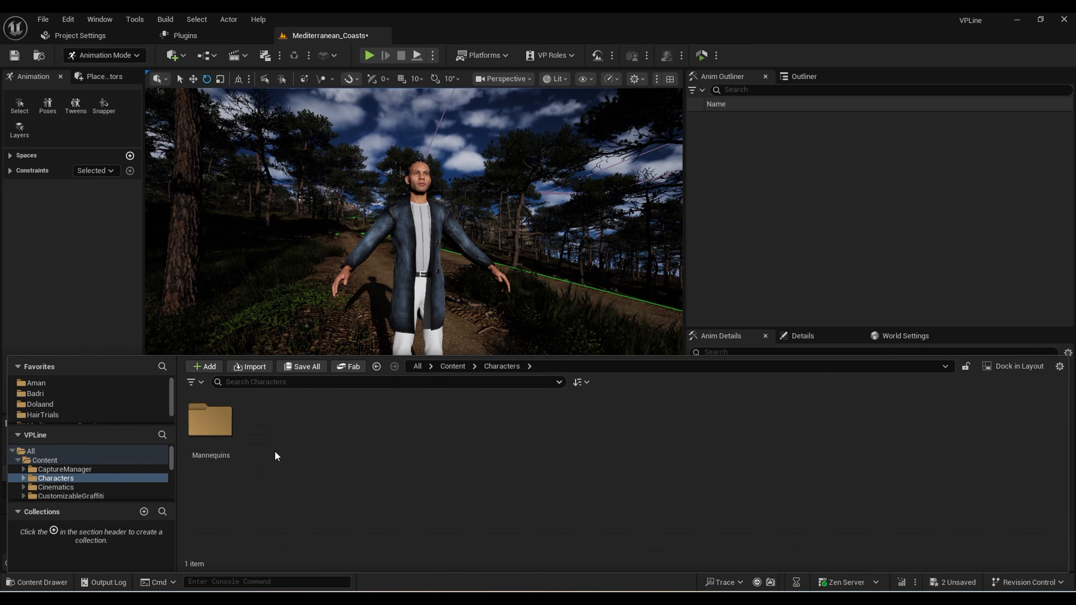
{"action": "double_click", "coordinate": [212, 437]}
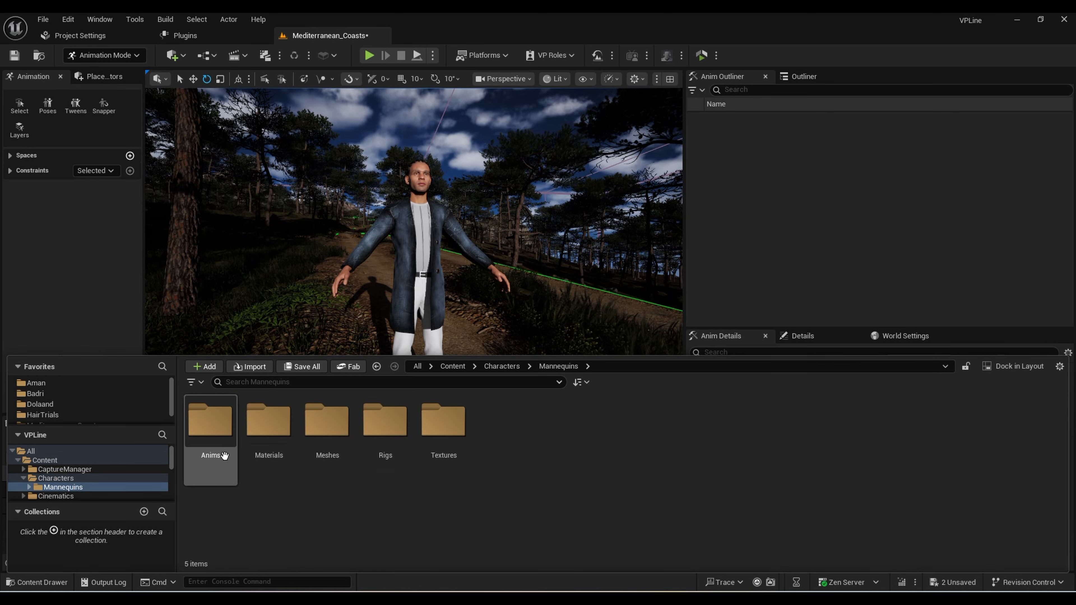
{"action": "double_click", "coordinate": [211, 458]}
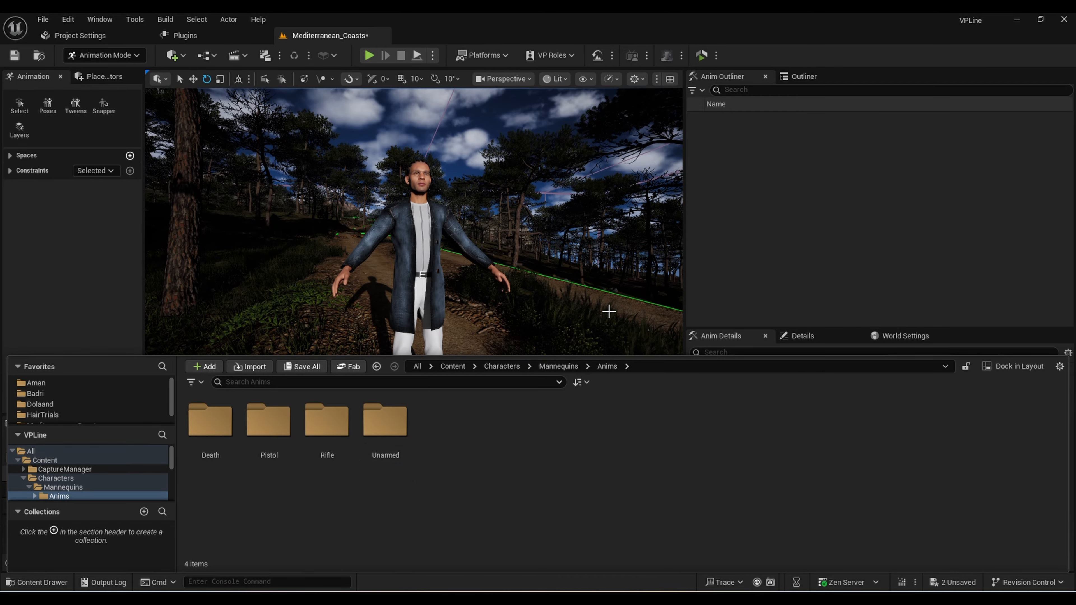
In the Unarmed > Walk folder, open MF_Unarmed_Walk_Fwd and preview the mannequin's forward walk animation
{"action": "double_click", "coordinate": [374, 421]}
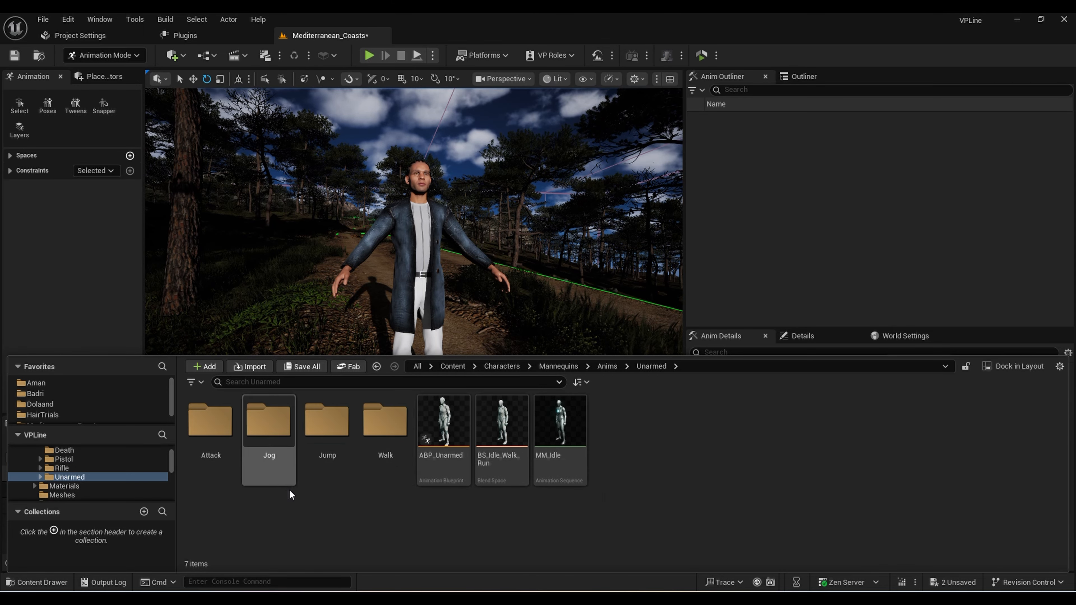
{"action": "left_click", "coordinate": [388, 449]}
{"action": "double_click", "coordinate": [388, 450]}
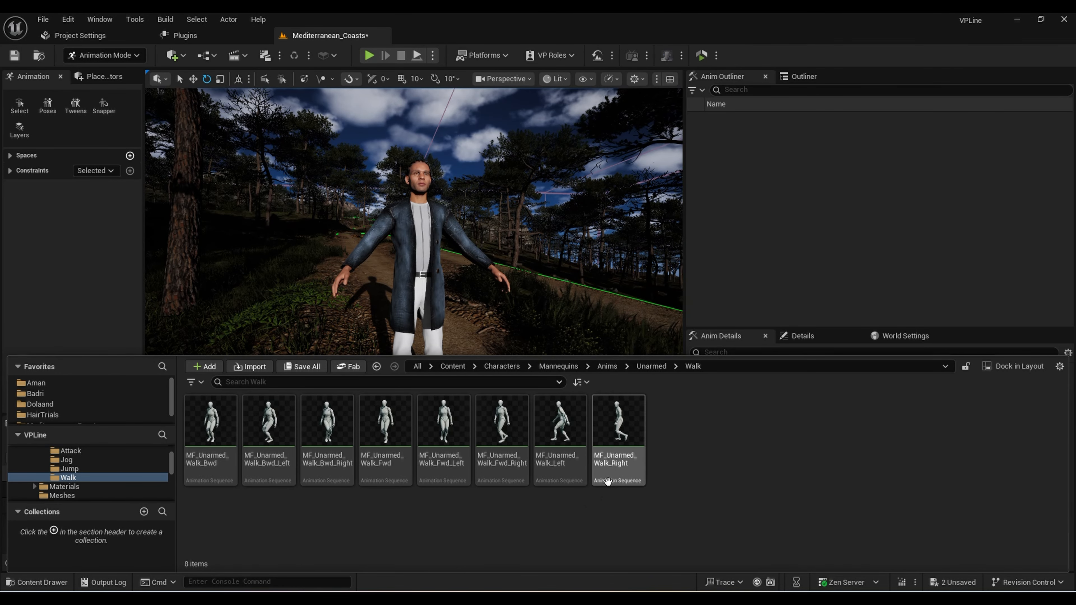
{"action": "double_click", "coordinate": [394, 459]}
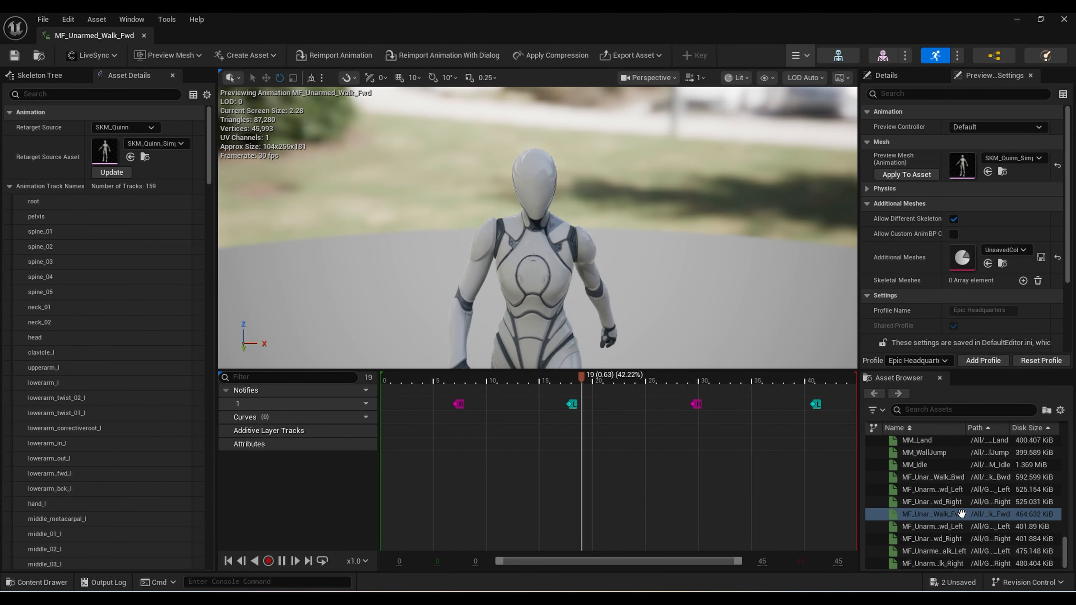
{"action": "scroll", "coordinate": [945, 487], "scroll_direction": "up", "scroll_amount": 4}
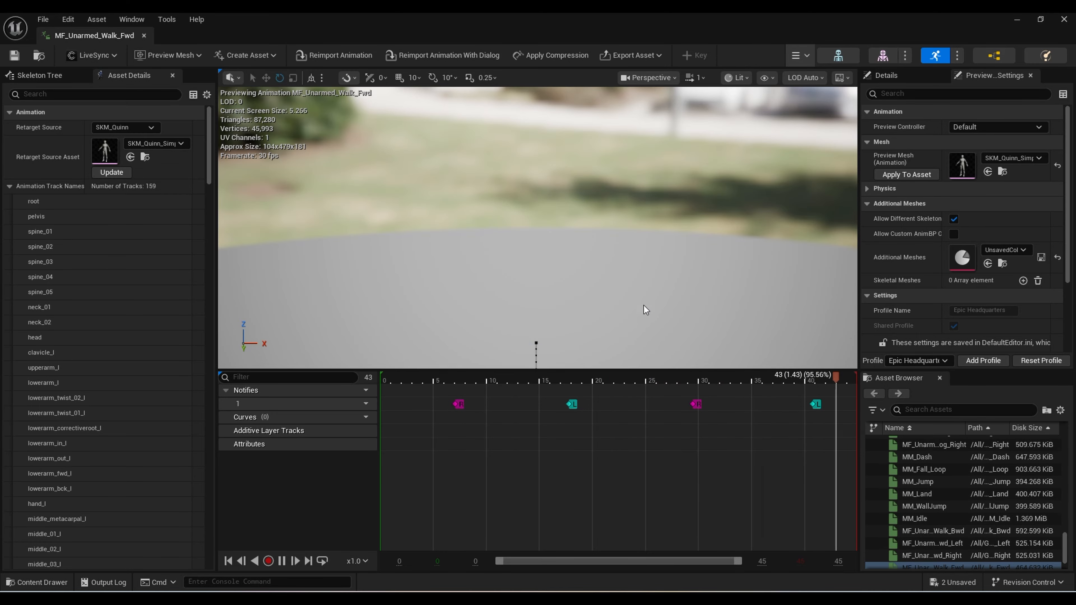
{"action": "right_click_drag", "start_coordinate": [644, 279], "coordinate": [565, 125]}
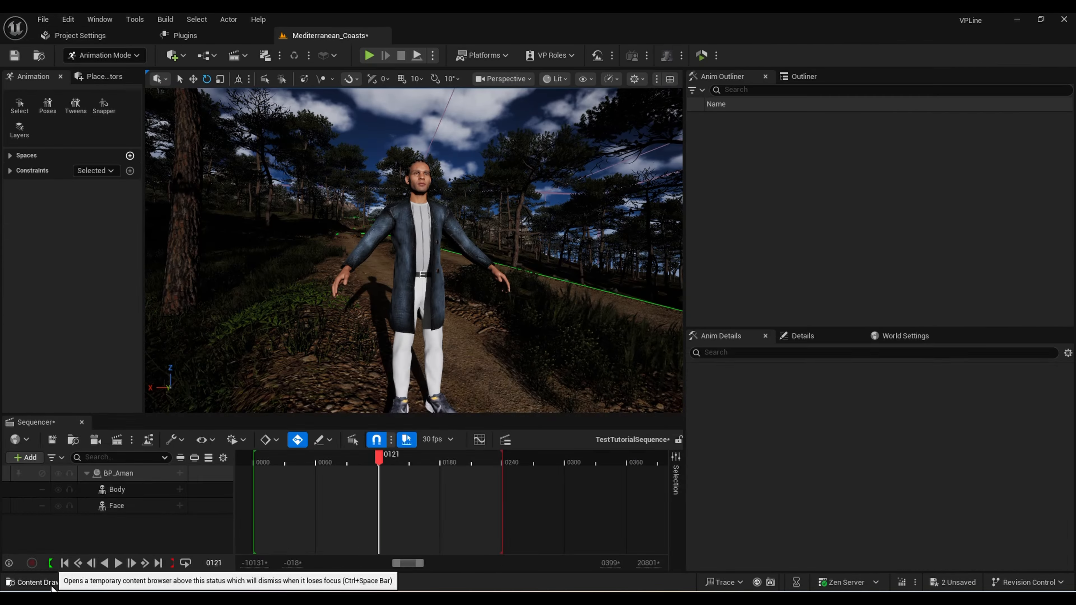
Open Retarget Animations for the MF_Unarmed_Walk_Fwd sequence in the Walk folder
{"action": "left_click", "coordinate": [51, 588]}
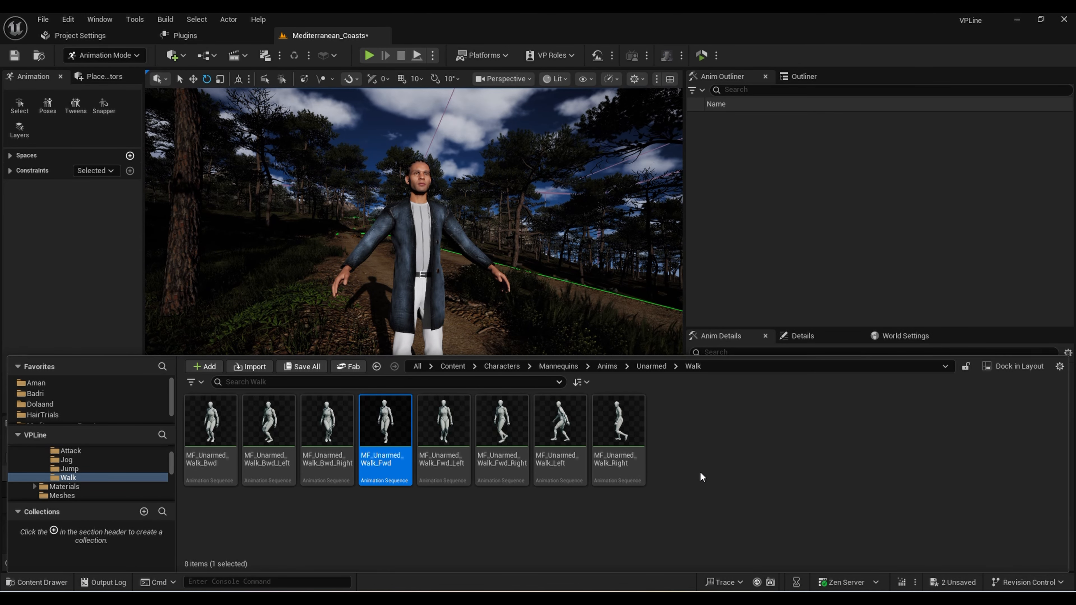
{"action": "mouse_move", "coordinate": [633, 453]}
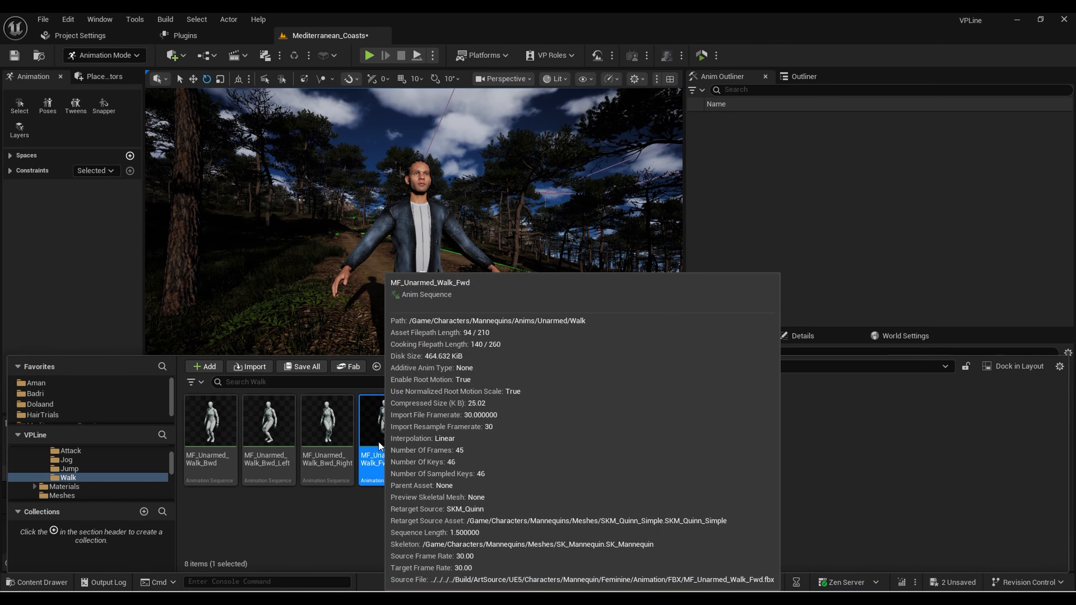
{"action": "right_click", "coordinate": [380, 446]}
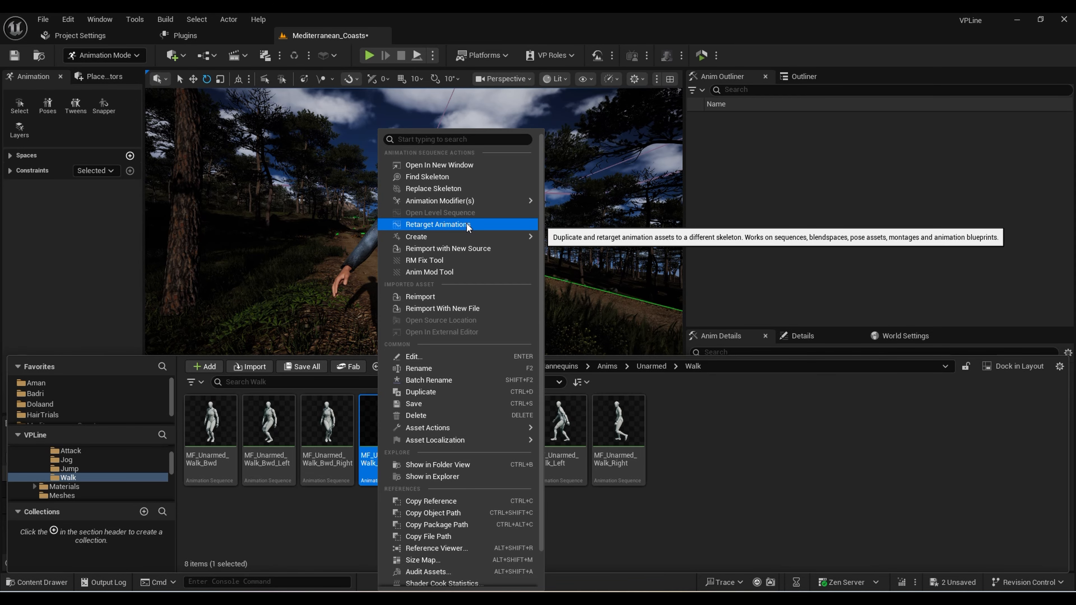
{"action": "left_click", "coordinate": [468, 225]}
{"action": "mouse_move", "coordinate": [682, 341]}
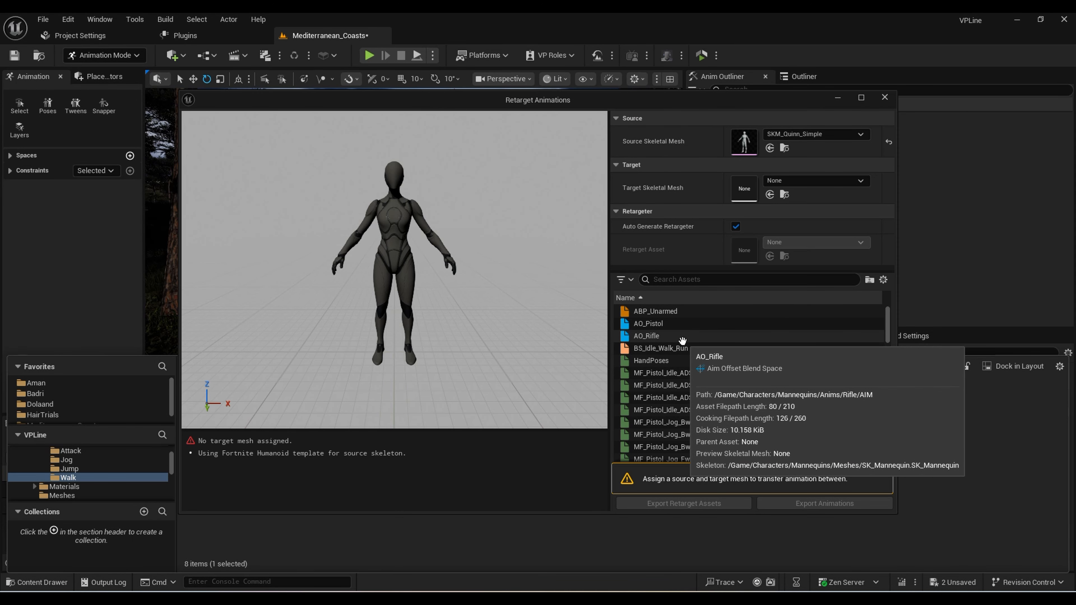
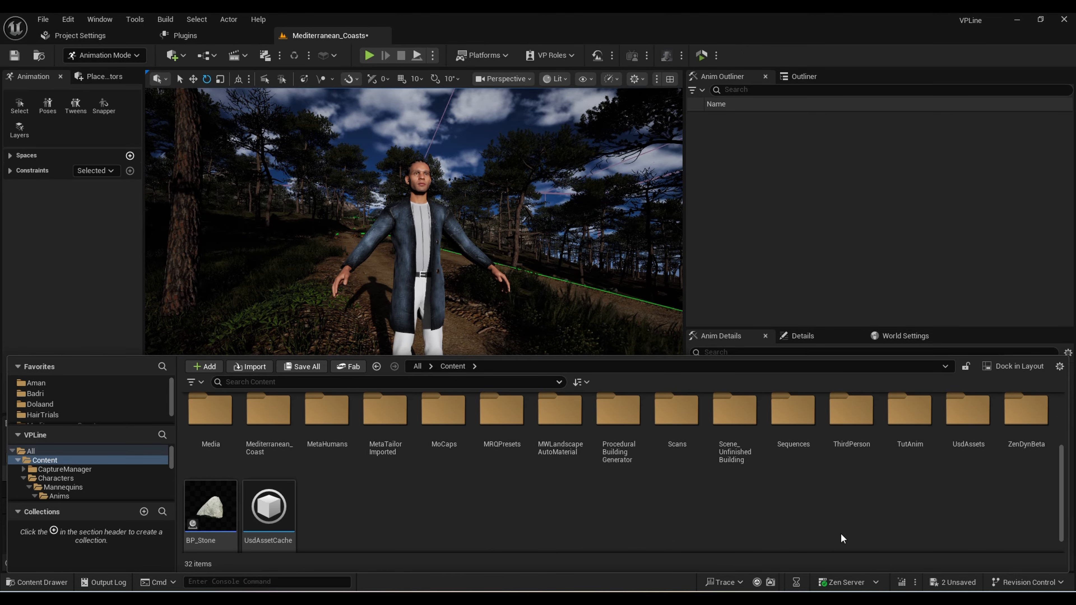
In the TutAnim folder, preview the retargeted RTUTGMF_Unarmed_Walk_Fwd and RTUTGMM_Attack_02 animations, and close the preview
{"action": "double_click", "coordinate": [910, 410]}
{"action": "left_click", "coordinate": [254, 430]}
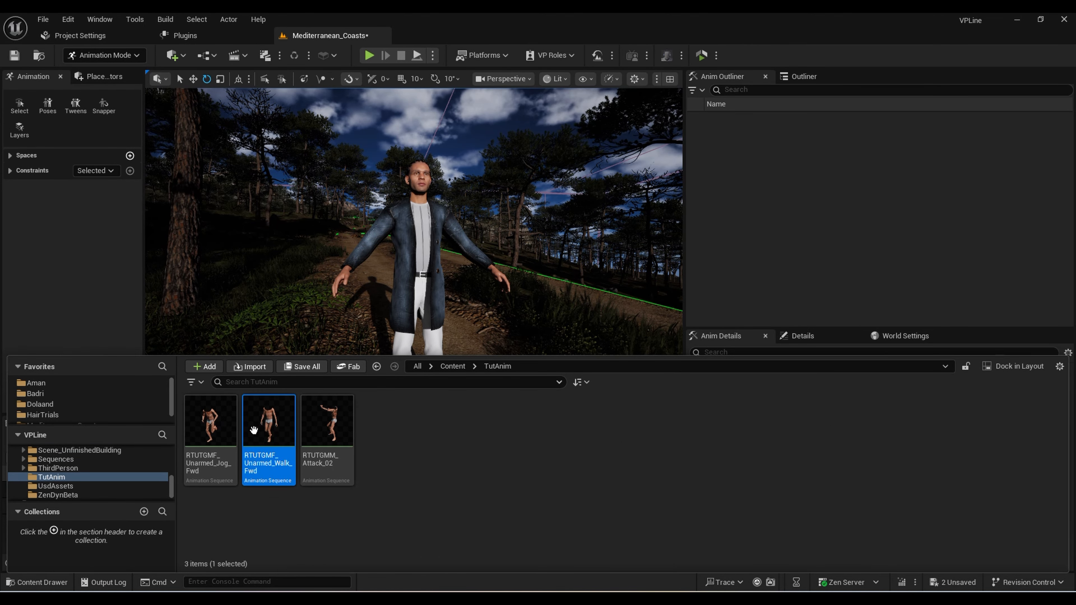
{"action": "double_click", "coordinate": [254, 431]}
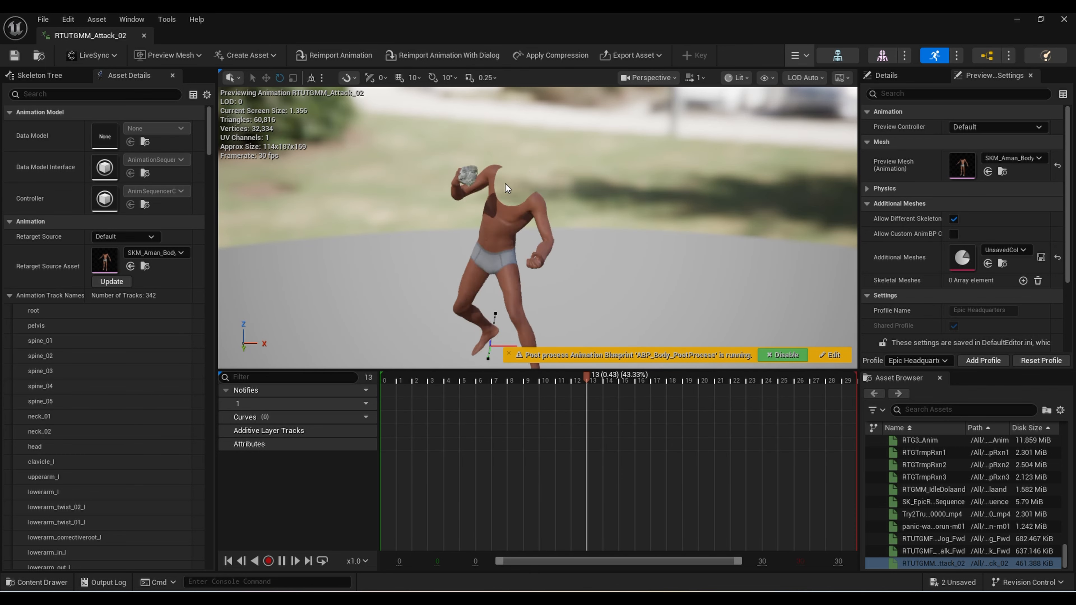
{"action": "left_click", "coordinate": [144, 35]}
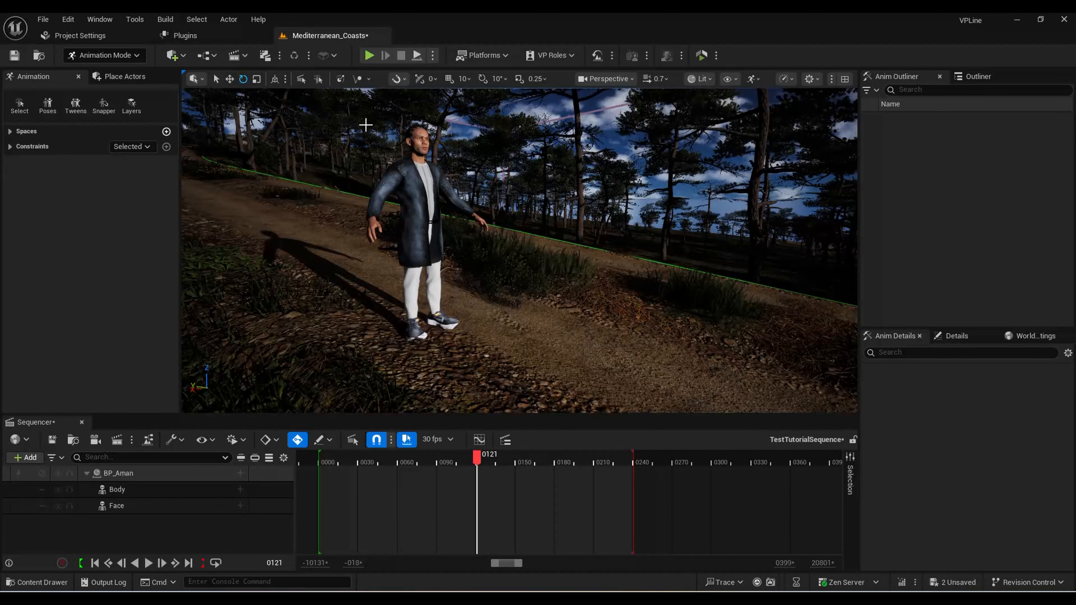
Add the RTUTGMF_Unarmed_Walk_Fwd animation to BP_Aman's Body in the sequence and move its clip to start at frame 0
{"action": "left_click", "coordinate": [116, 490]}
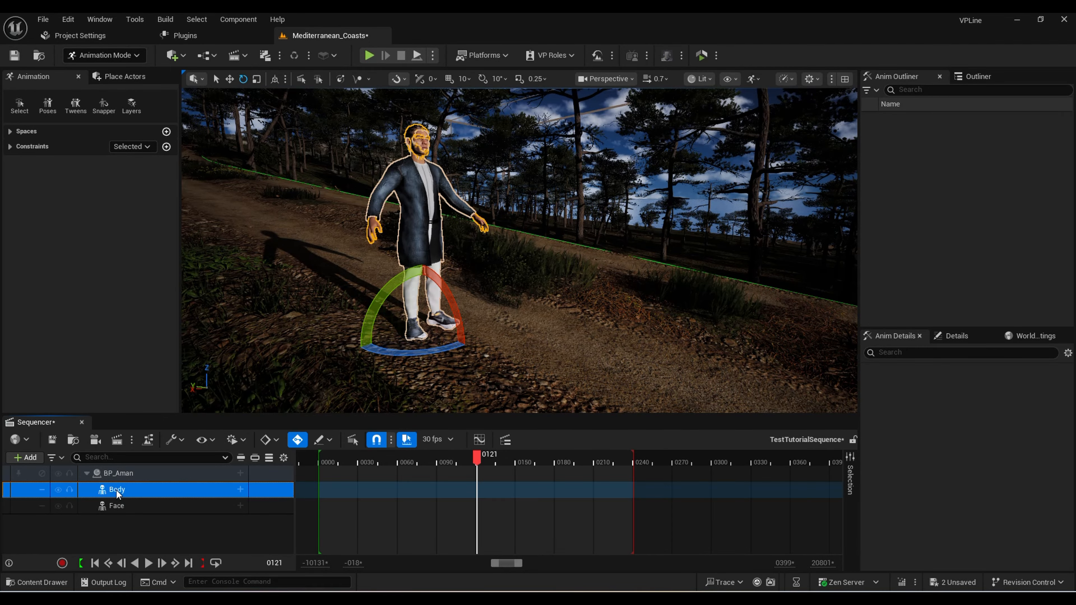
{"action": "left_click", "coordinate": [240, 490]}
{"action": "mouse_move", "coordinate": [268, 61]}
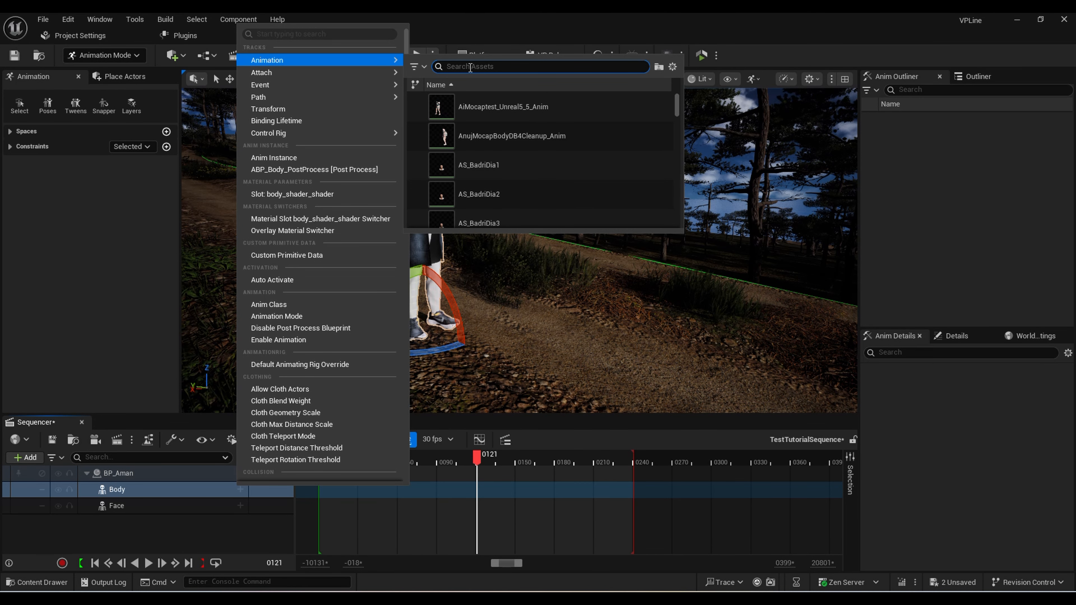
{"action": "type", "text": "tut"}
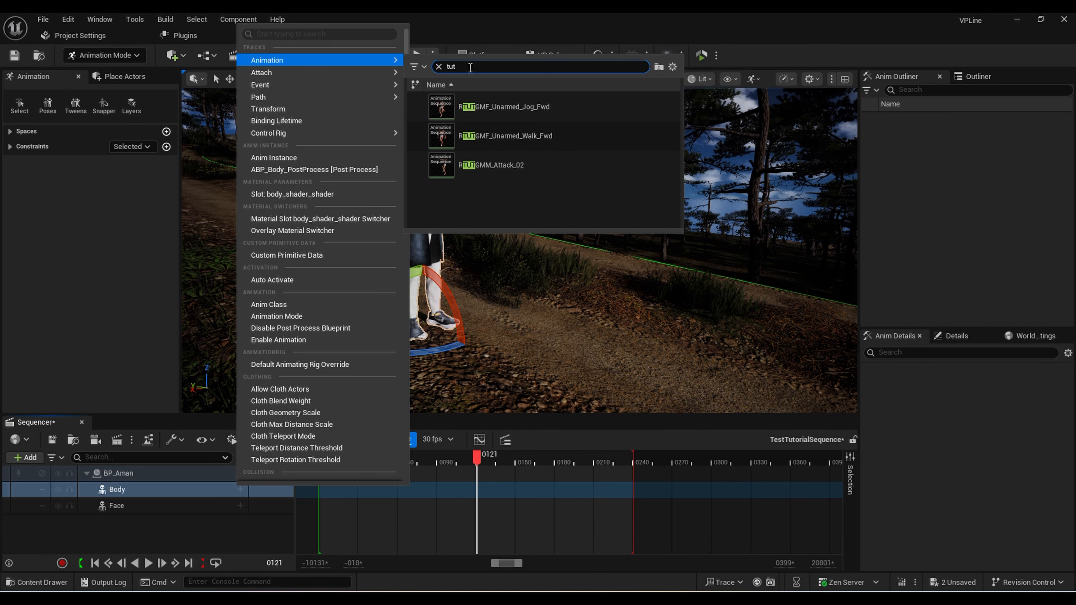
{"action": "left_click", "coordinate": [504, 136]}
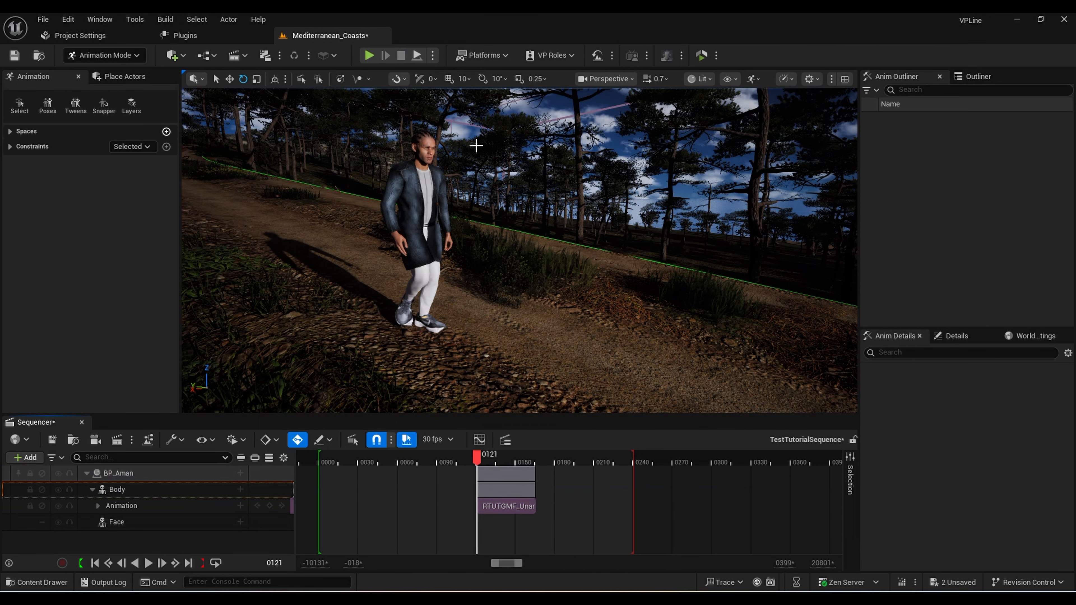
{"action": "left_click_drag", "start_coordinate": [510, 474], "coordinate": [354, 475]}
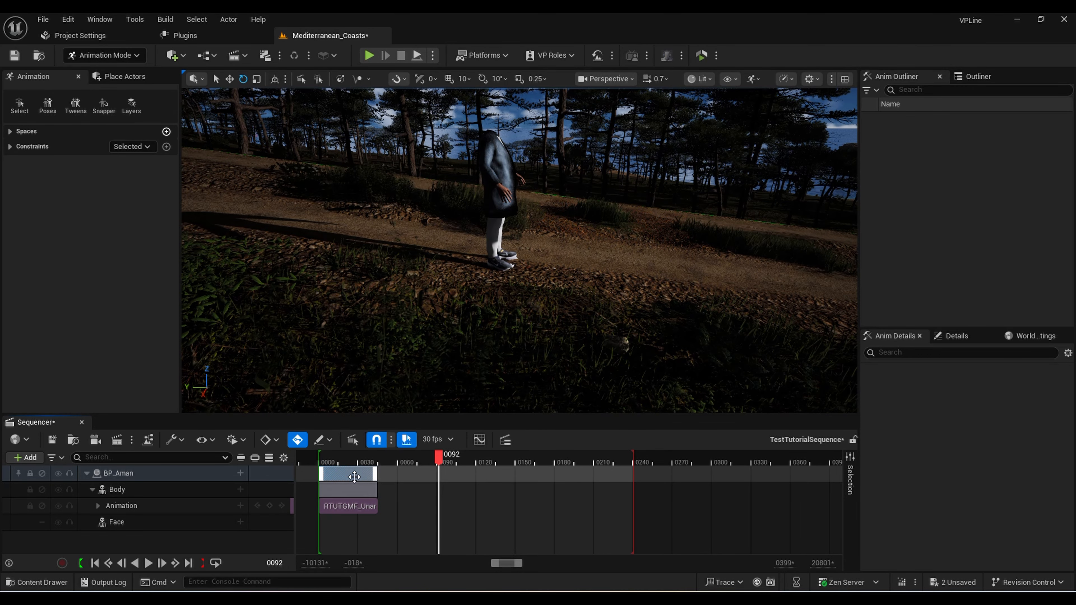
Play the sequence from frame 0 to review BP_Aman's walk from the side and past the end of the clip
{"action": "left_click", "coordinate": [375, 453]}
{"action": "scroll", "coordinate": [405, 464], "scroll_direction": "up", "scroll_amount": 5}
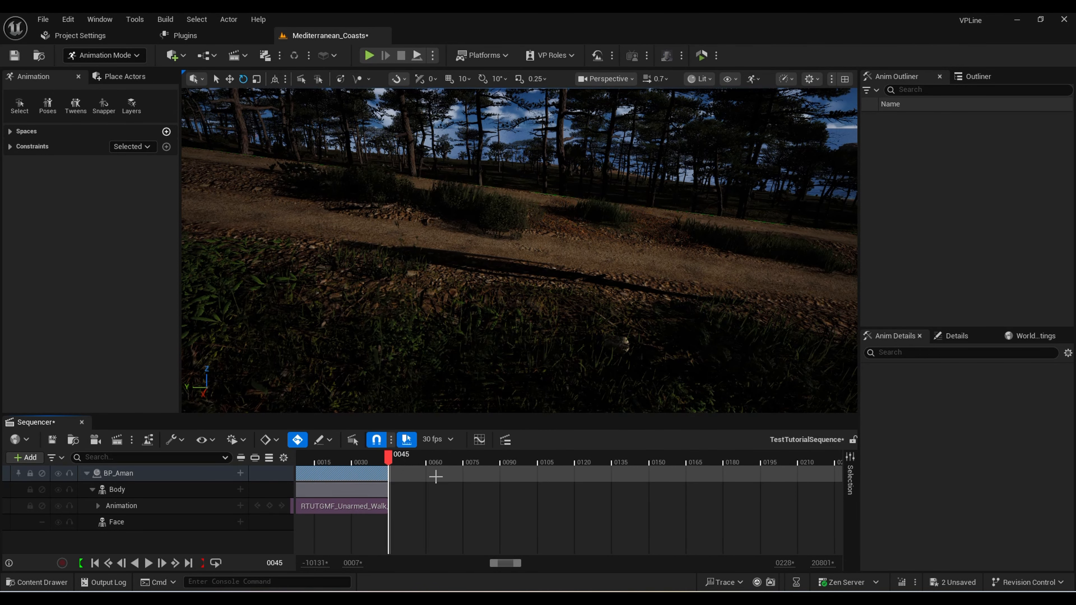
{"action": "scroll", "coordinate": [435, 476], "scroll_direction": "down", "scroll_amount": 4, "text": "ctrl"}
{"action": "left_click_drag", "start_coordinate": [382, 465], "coordinate": [338, 467]}
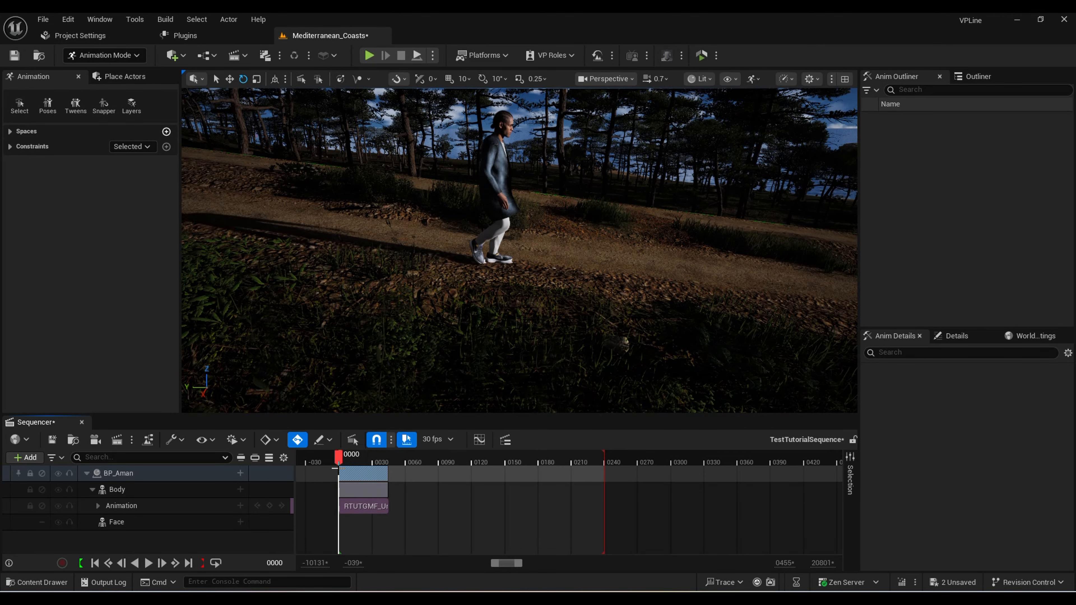
{"action": "key", "text": "space"}
{"action": "right_click_drag", "start_coordinate": [395, 391], "coordinate": [488, 379]}
{"action": "right_click_drag", "start_coordinate": [487, 380], "coordinate": [521, 377]}
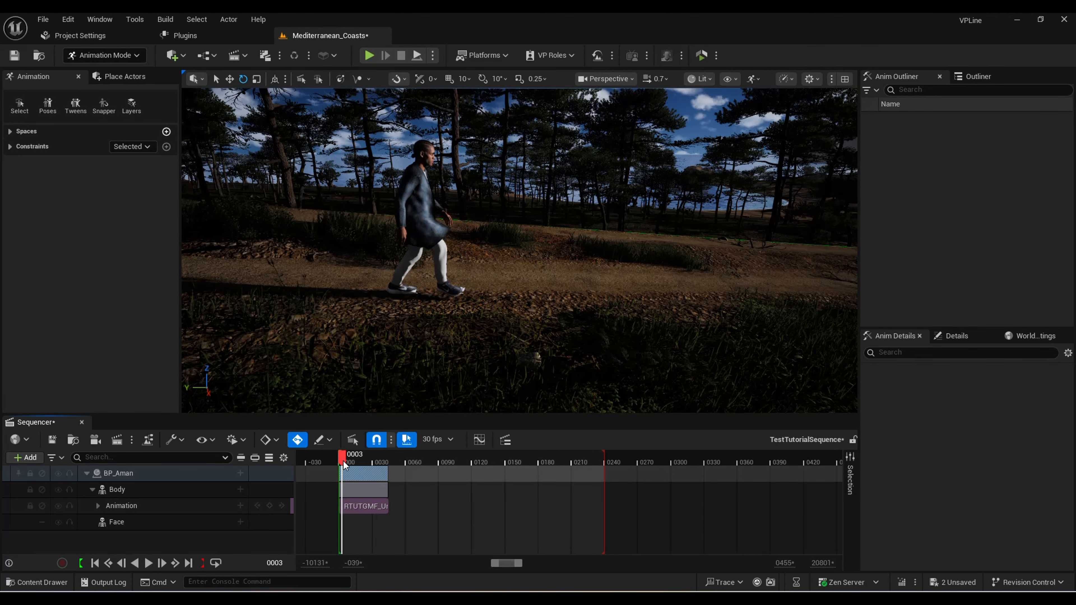
{"action": "key", "text": "space"}
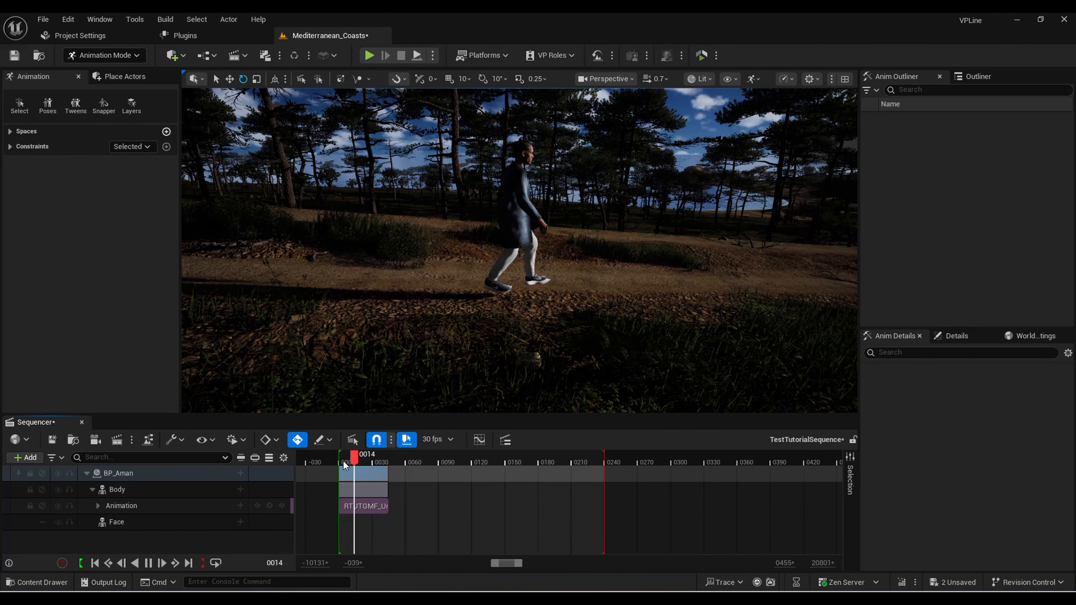
{"action": "key", "text": "space"}
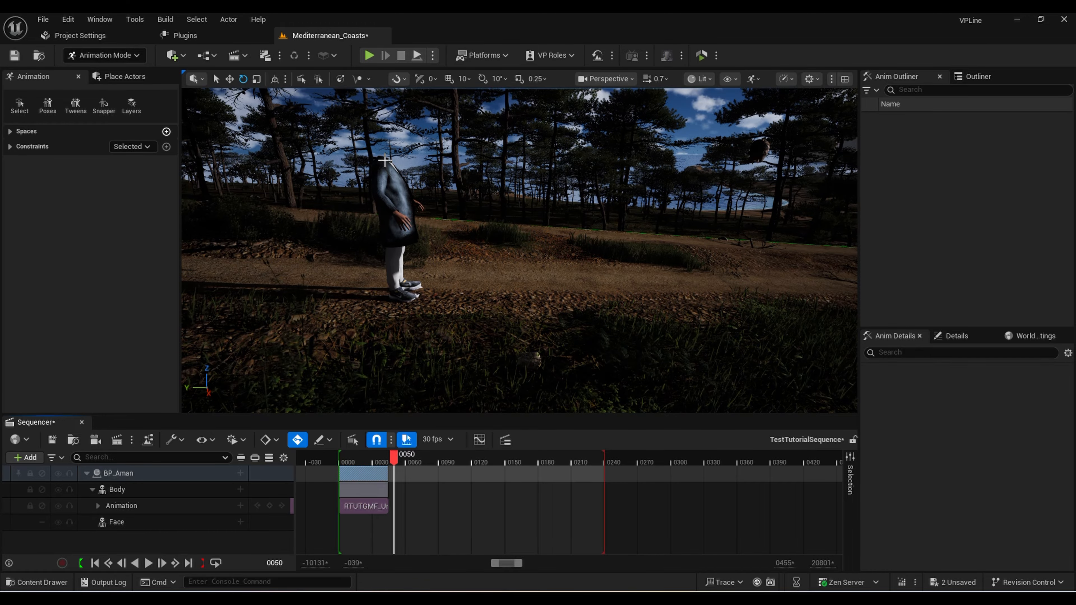
Inspect BP_Aman's body and head from the front just past the clip's end, and return the playhead to frame 0
{"action": "right_click_drag", "start_coordinate": [385, 160], "coordinate": [237, 195]}
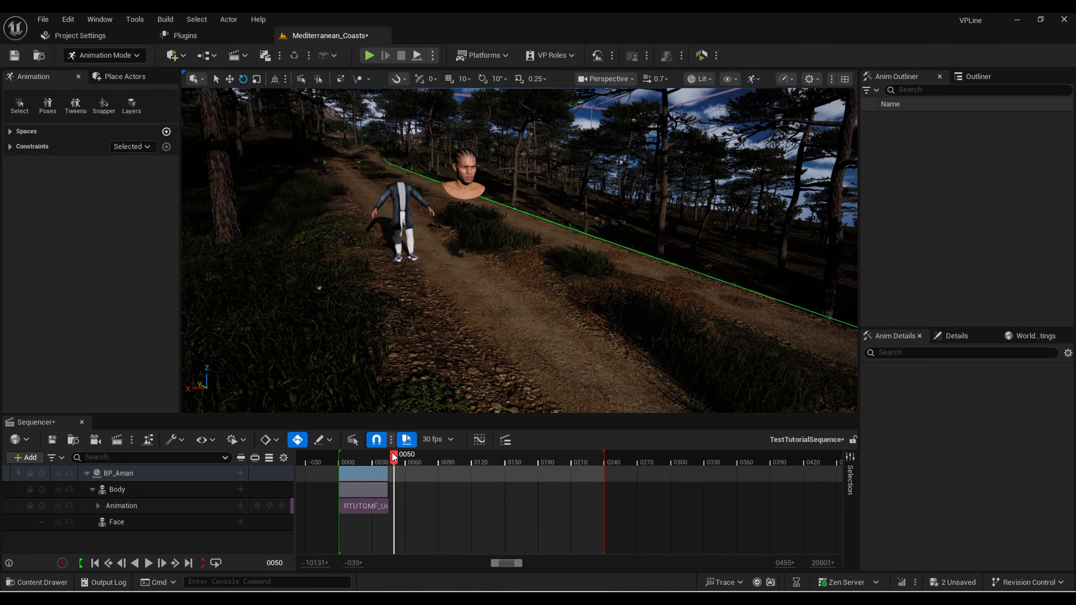
{"action": "mouse_move", "coordinate": [393, 455]}
{"action": "left_mouse_down"}
{"action": "mouse_move", "coordinate": [391, 469]}
{"action": "mouse_move", "coordinate": [377, 471]}
{"action": "mouse_move", "coordinate": [399, 476]}
{"action": "mouse_move", "coordinate": [388, 477]}
{"action": "left_mouse_up"}
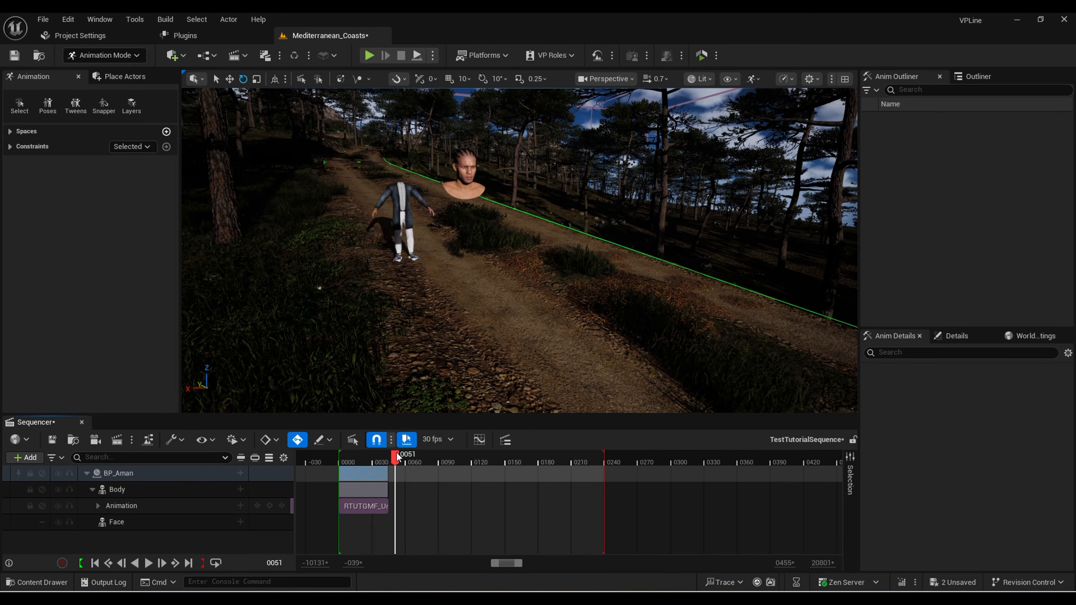
{"action": "left_click_drag", "start_coordinate": [364, 457], "coordinate": [336, 461]}
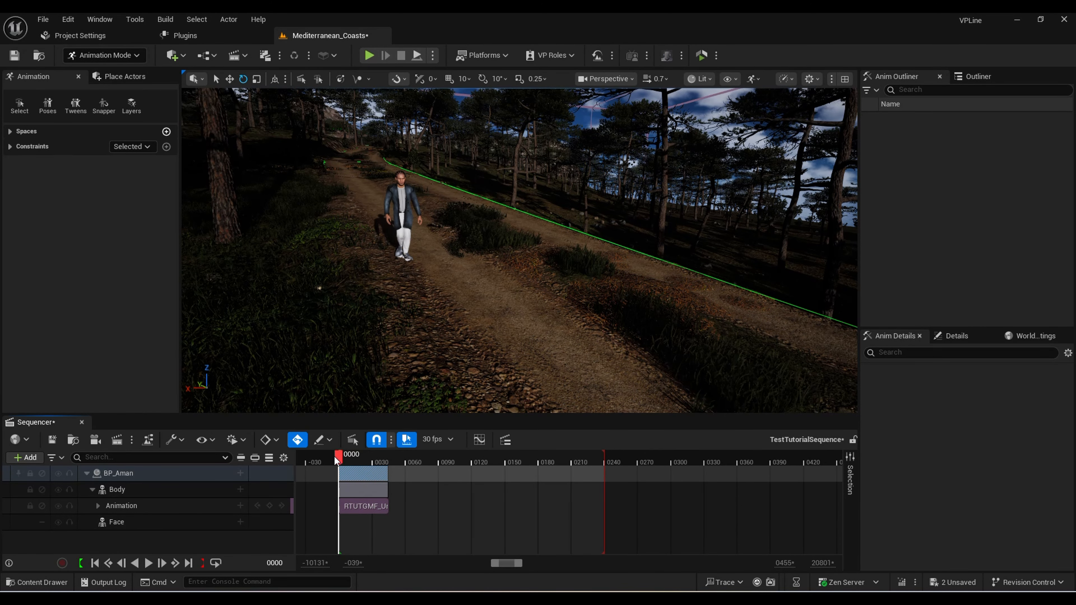
Extend the end of BP_Aman's walk animation clip to frame 180 so the walk cycle loops
{"action": "right_click_drag", "start_coordinate": [359, 333], "coordinate": [538, 313]}
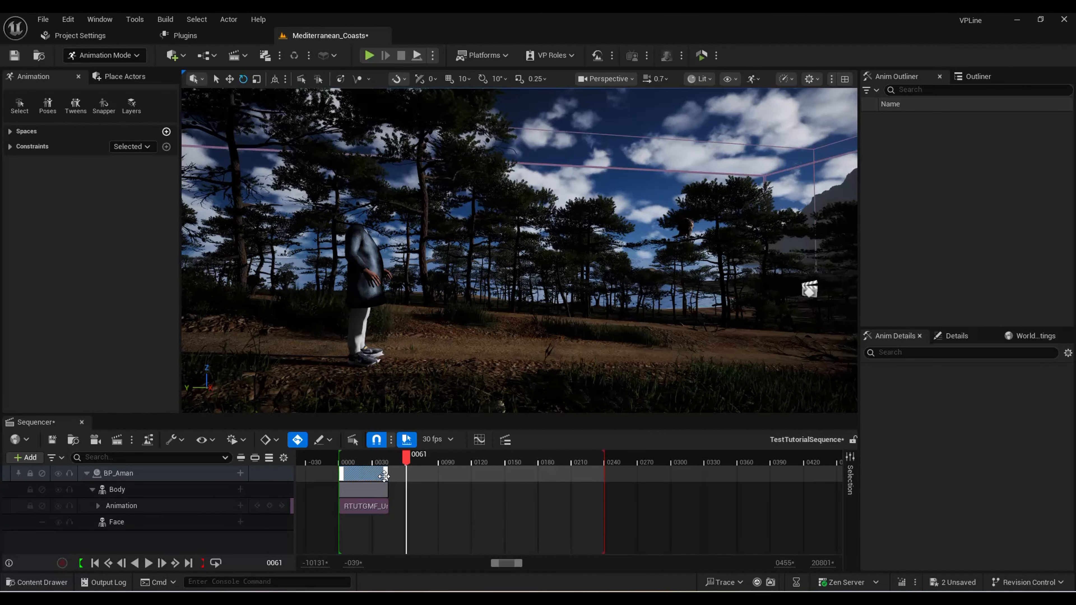
{"action": "left_click_drag", "start_coordinate": [385, 490], "coordinate": [531, 496]}
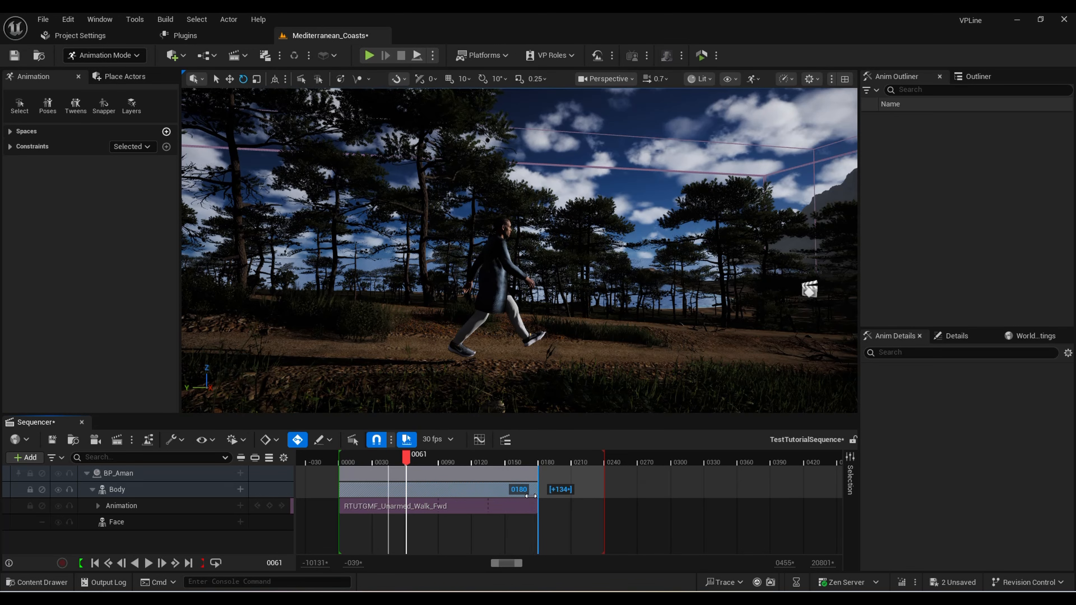
Examine the extended walk clip at several timeline zoom levels, scrubbing through the frames where the walk cycle repeats
{"action": "scroll", "coordinate": [397, 506], "scroll_direction": "up", "scroll_amount": 5, "text": "ctrl"}
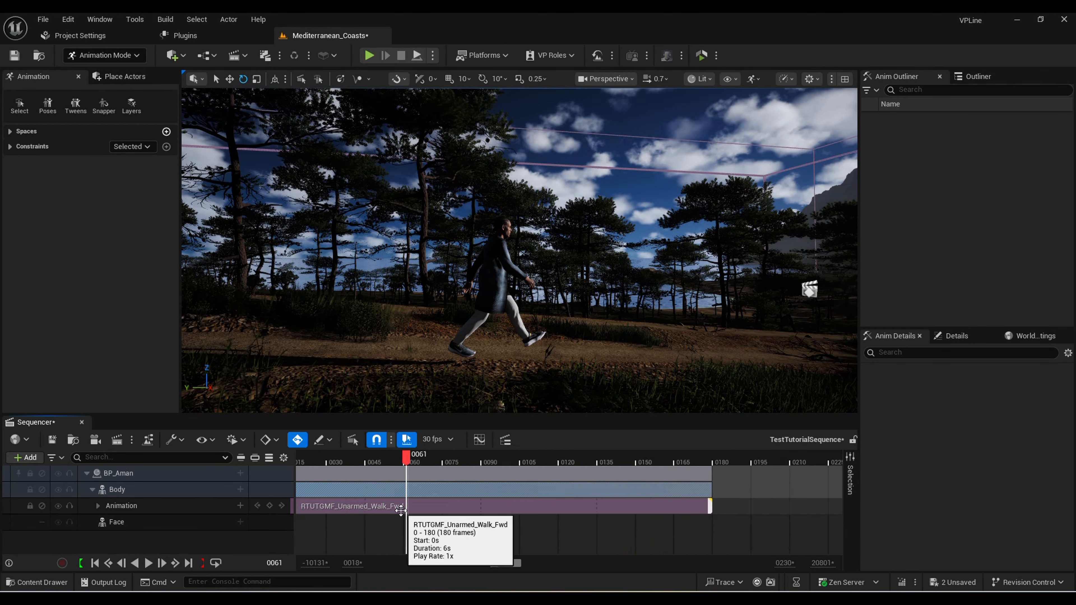
{"action": "scroll", "coordinate": [386, 507], "scroll_direction": "down", "scroll_amount": 6, "text": "ctrl"}
{"action": "scroll", "coordinate": [379, 506], "scroll_direction": "up", "scroll_amount": 4, "text": "ctrl"}
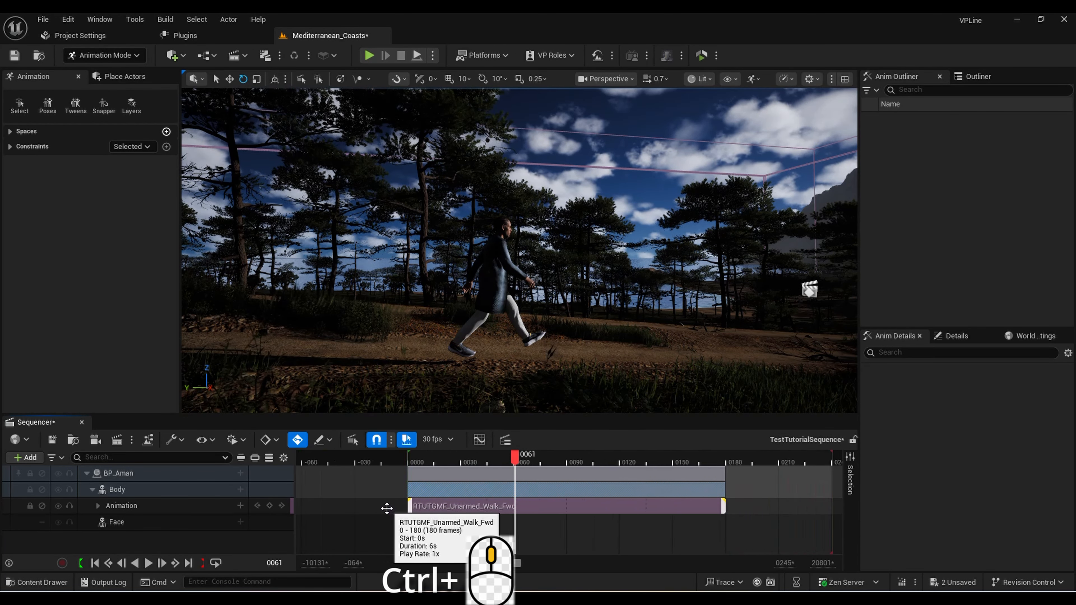
{"action": "scroll", "coordinate": [449, 509], "scroll_direction": "right", "scroll_amount": 3, "text": "shift"}
{"action": "scroll", "coordinate": [474, 510], "scroll_direction": "left", "scroll_amount": 1, "text": "shift"}
{"action": "scroll", "coordinate": [474, 510], "scroll_direction": "right", "scroll_amount": 1, "text": "shift"}
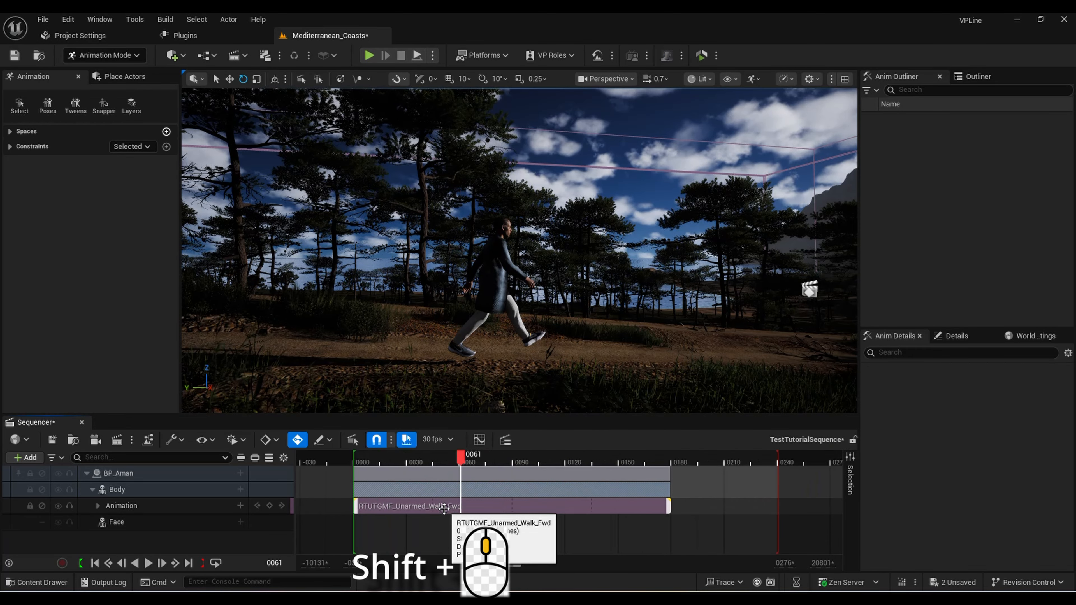
{"action": "scroll", "coordinate": [474, 510], "scroll_direction": "left", "scroll_amount": 2, "text": "shift"}
{"action": "scroll", "coordinate": [474, 509], "scroll_direction": "up", "scroll_amount": 2, "text": "ctrl"}
{"action": "left_click", "coordinate": [560, 462]}
{"action": "scroll", "coordinate": [561, 465], "scroll_direction": "down", "scroll_amount": 4, "text": "ctrl"}
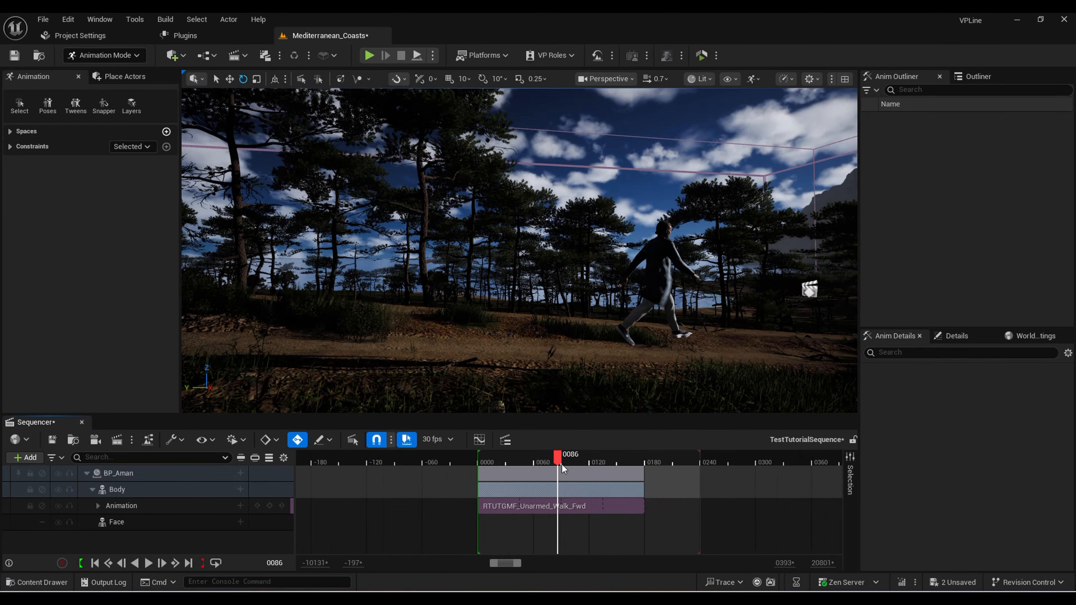
{"action": "scroll", "coordinate": [547, 466], "scroll_direction": "up", "scroll_amount": 4, "text": "ctrl"}
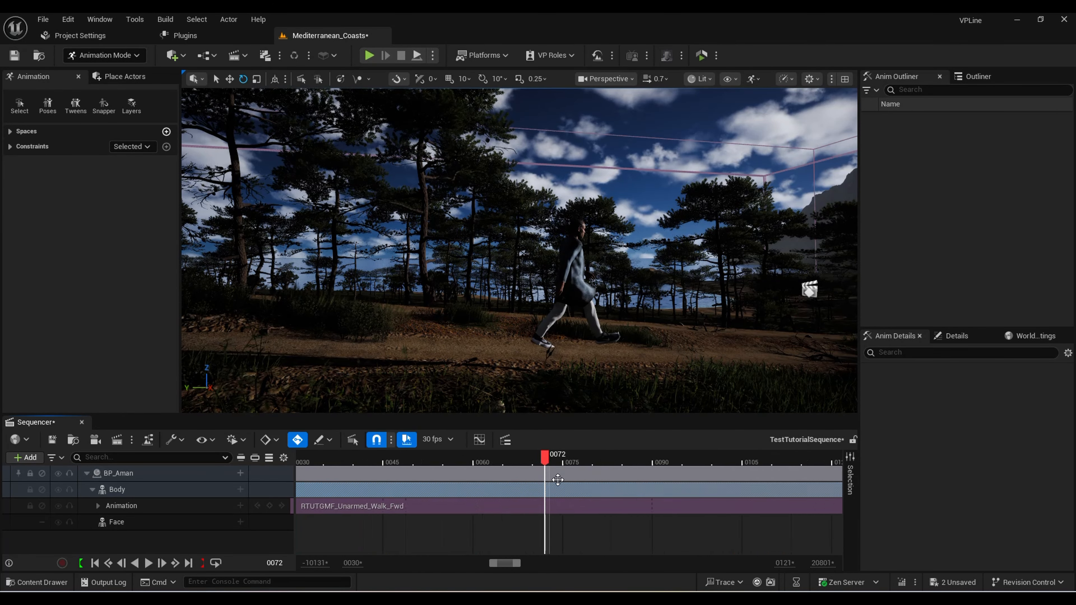
{"action": "scroll", "coordinate": [558, 480], "scroll_direction": "down", "scroll_amount": 2, "text": "ctrl"}
{"action": "left_click_drag", "start_coordinate": [547, 462], "coordinate": [514, 463]}
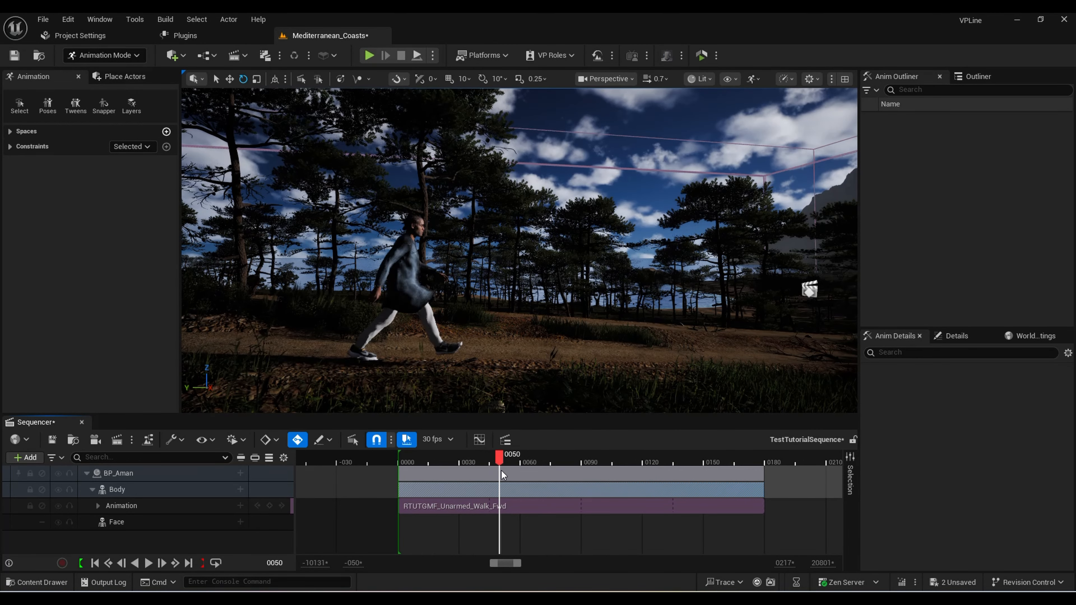
{"action": "scroll", "coordinate": [514, 464], "scroll_direction": "up", "scroll_amount": 3, "text": "ctrl"}
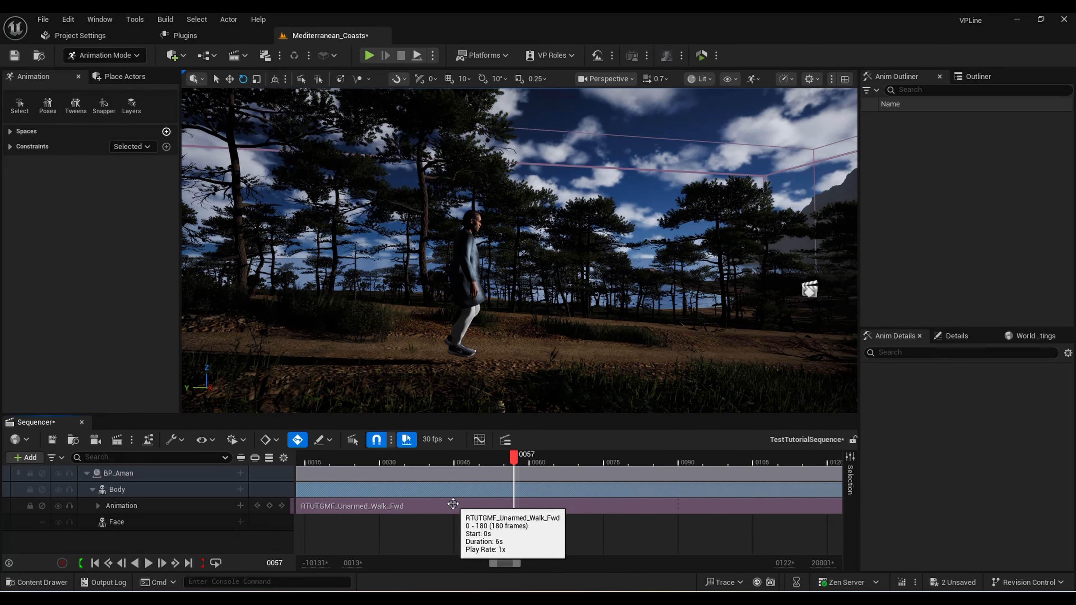
Play the sequence from frame 0 to review the looped walk clip, and return the playhead to frame 0
{"action": "scroll", "coordinate": [624, 493], "scroll_direction": "down", "scroll_amount": 3, "text": "ctrl"}
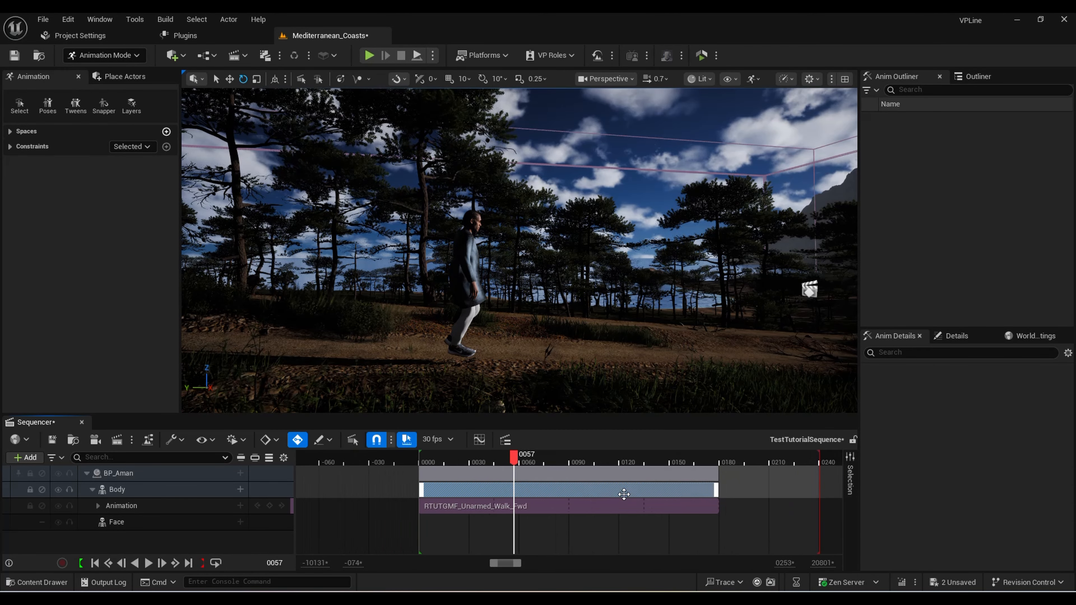
{"action": "left_click_drag", "start_coordinate": [594, 463], "coordinate": [437, 460]}
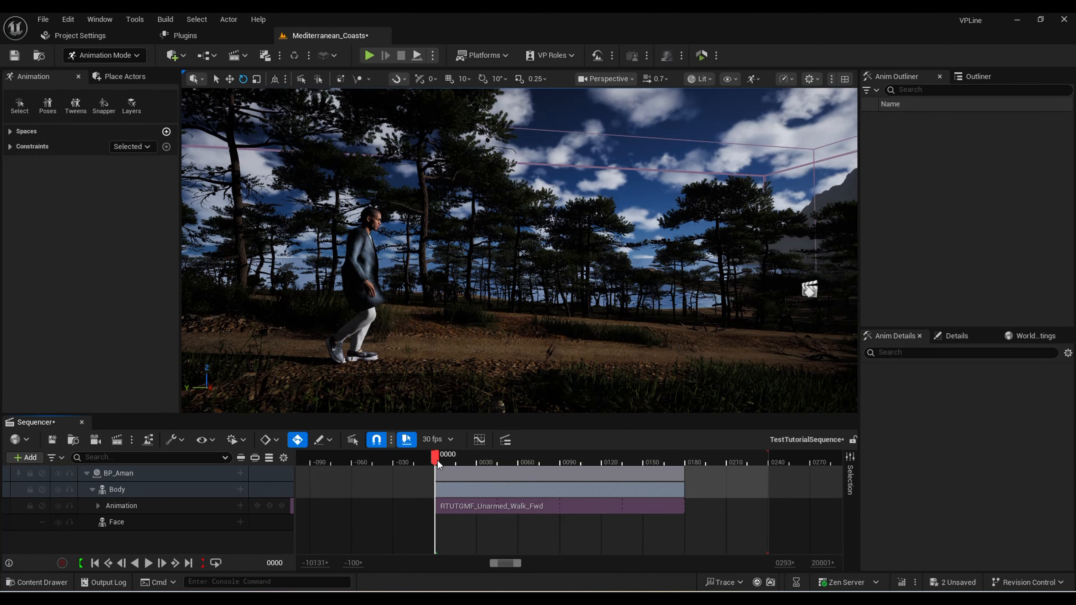
{"action": "key", "text": "space"}
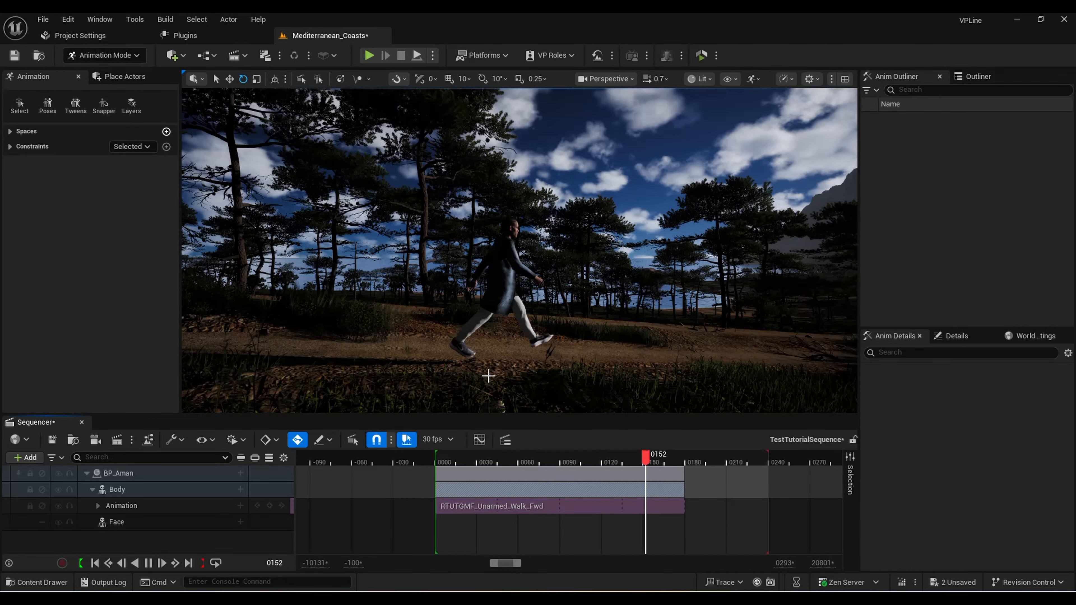
{"action": "left_click_drag", "start_coordinate": [487, 464], "coordinate": [597, 468]}
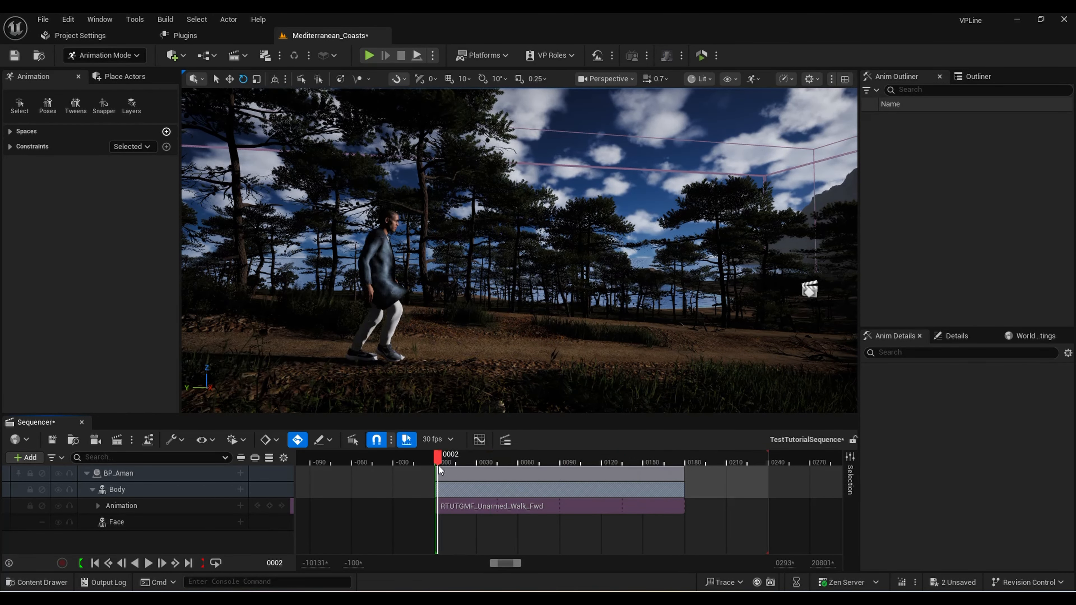
{"action": "left_click_drag", "start_coordinate": [439, 465], "coordinate": [436, 466]}
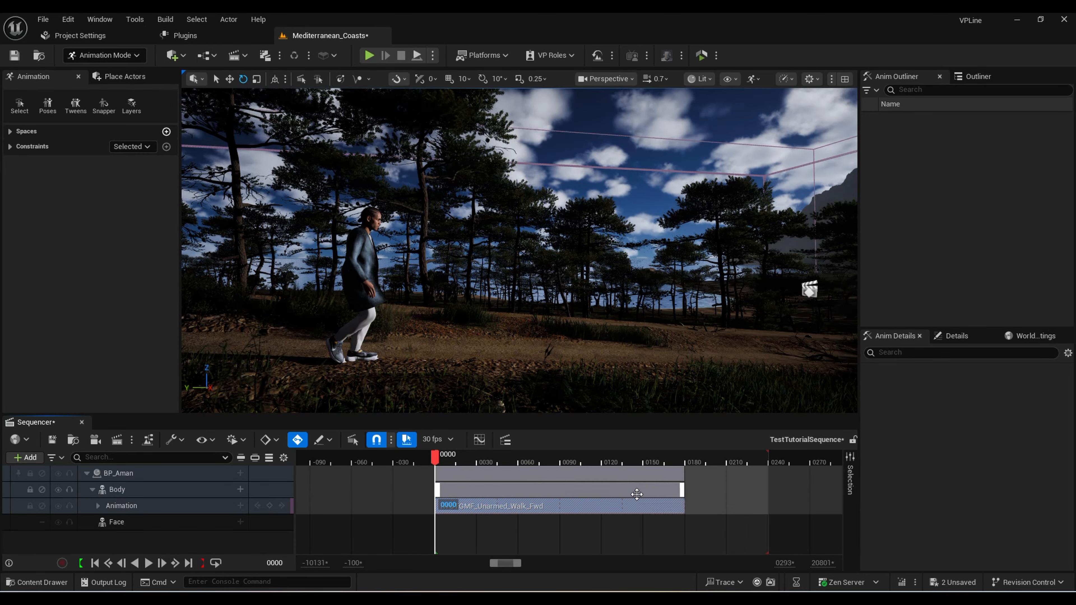
Trim the end of BP_Aman's walk animation clip back to frame 45, so it holds one walk cycle
{"action": "left_click_drag", "start_coordinate": [684, 506], "coordinate": [494, 506]}
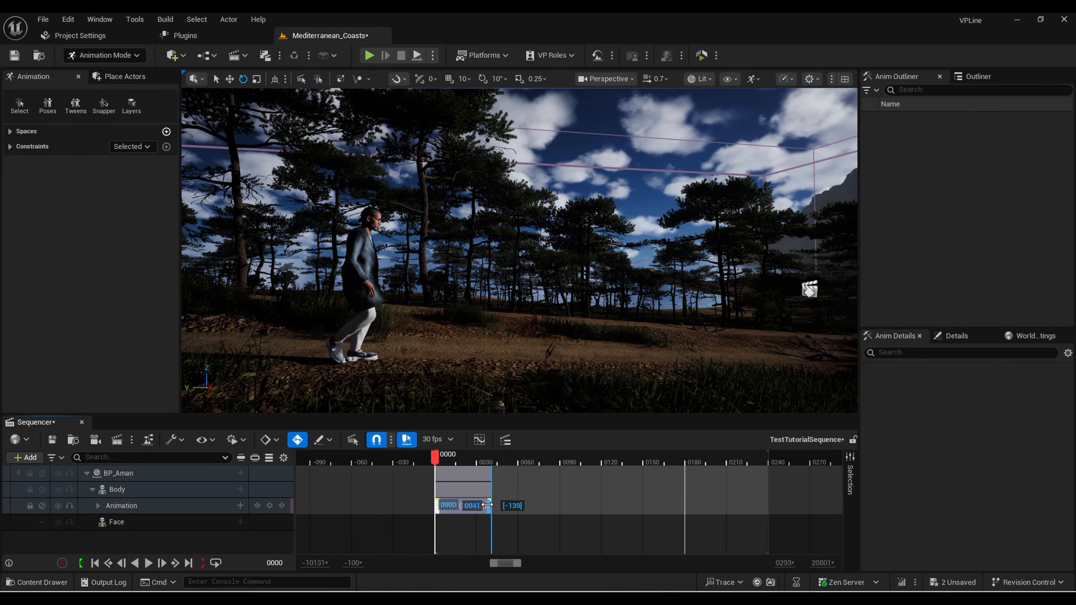
{"action": "scroll", "coordinate": [504, 515], "scroll_direction": "up", "scroll_amount": 8, "text": "ctrl"}
{"action": "left_click", "coordinate": [734, 458]}
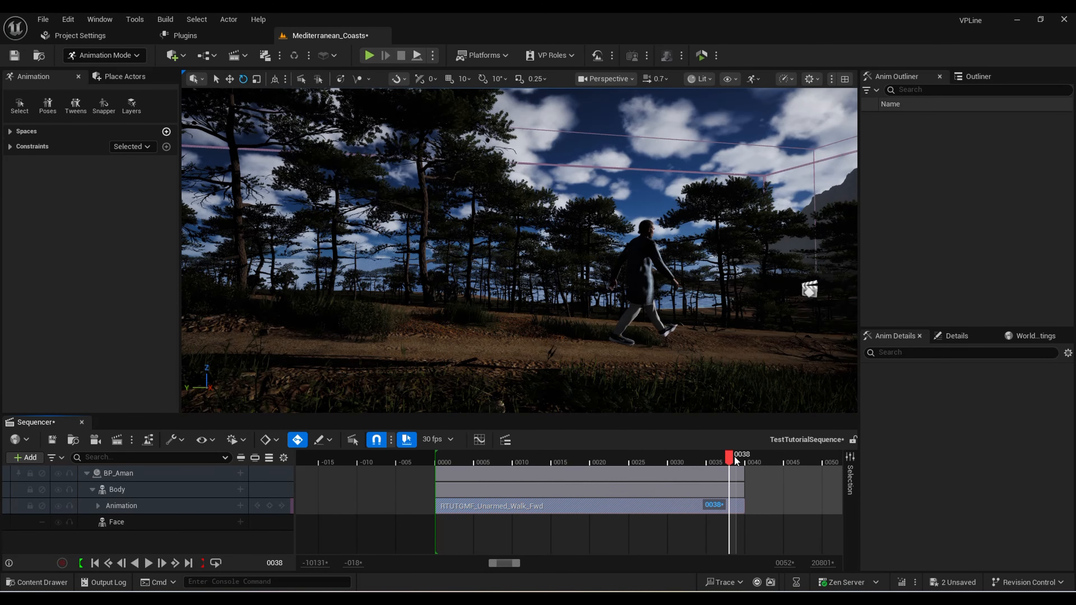
{"action": "left_click_drag", "start_coordinate": [735, 461], "coordinate": [785, 461]}
{"action": "left_click_drag", "start_coordinate": [744, 506], "coordinate": [780, 507]}
{"action": "scroll", "coordinate": [779, 506], "scroll_direction": "up", "scroll_amount": 8, "text": "ctrl"}
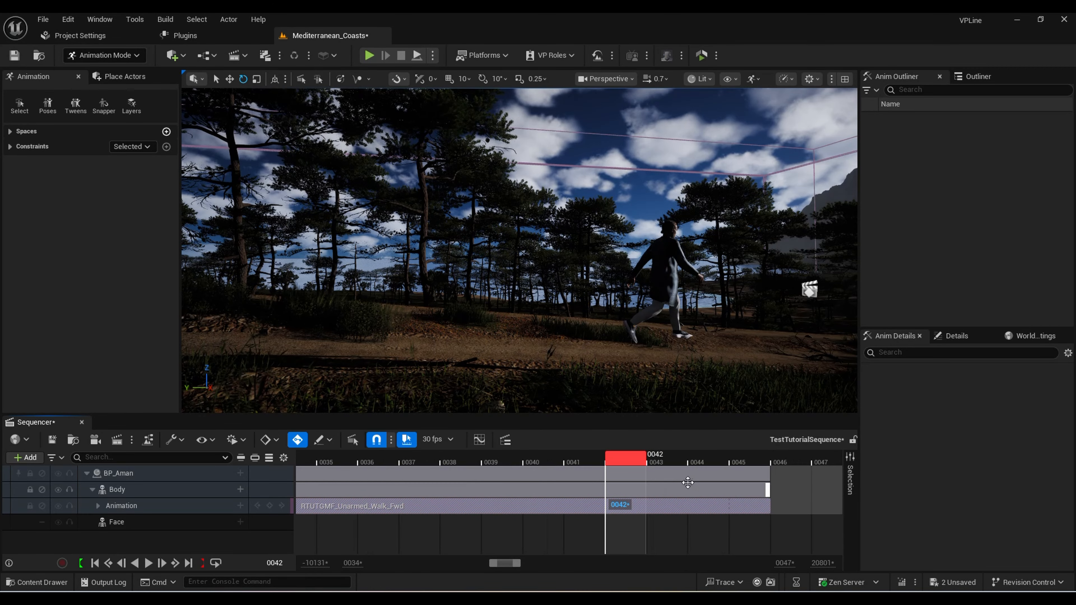
{"action": "scroll", "coordinate": [652, 492], "scroll_direction": "down", "scroll_amount": 13, "text": "ctrl"}
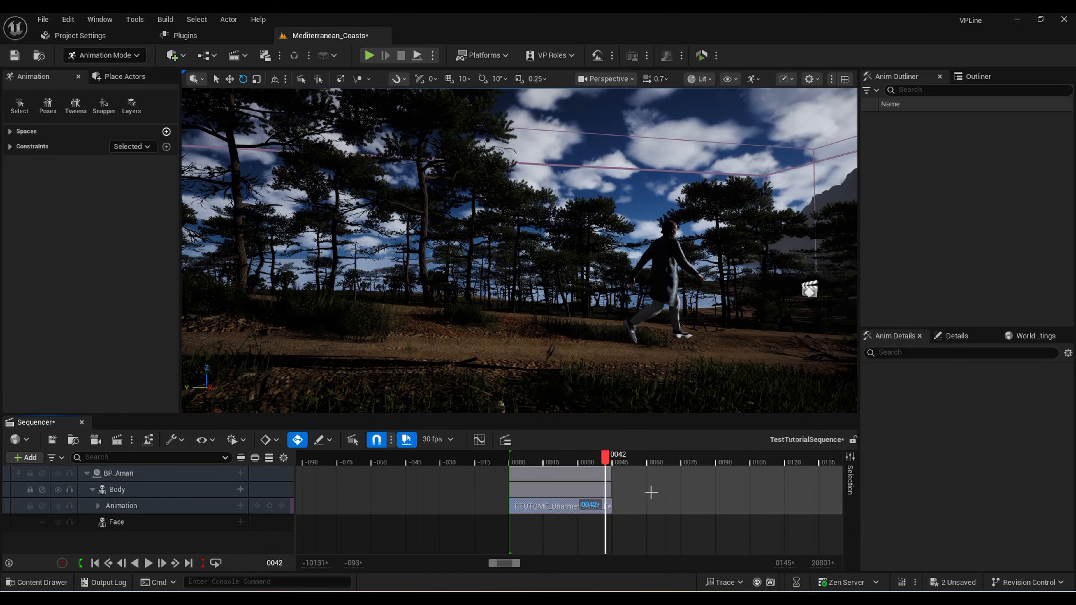
{"action": "scroll", "coordinate": [681, 494], "scroll_direction": "down", "scroll_amount": 5, "text": "shift"}
Scrub through the shortened walk clip while viewing BP_Aman on the path from a wider side angle
{"action": "scroll", "coordinate": [614, 308], "scroll_direction": "down", "scroll_amount": 6}
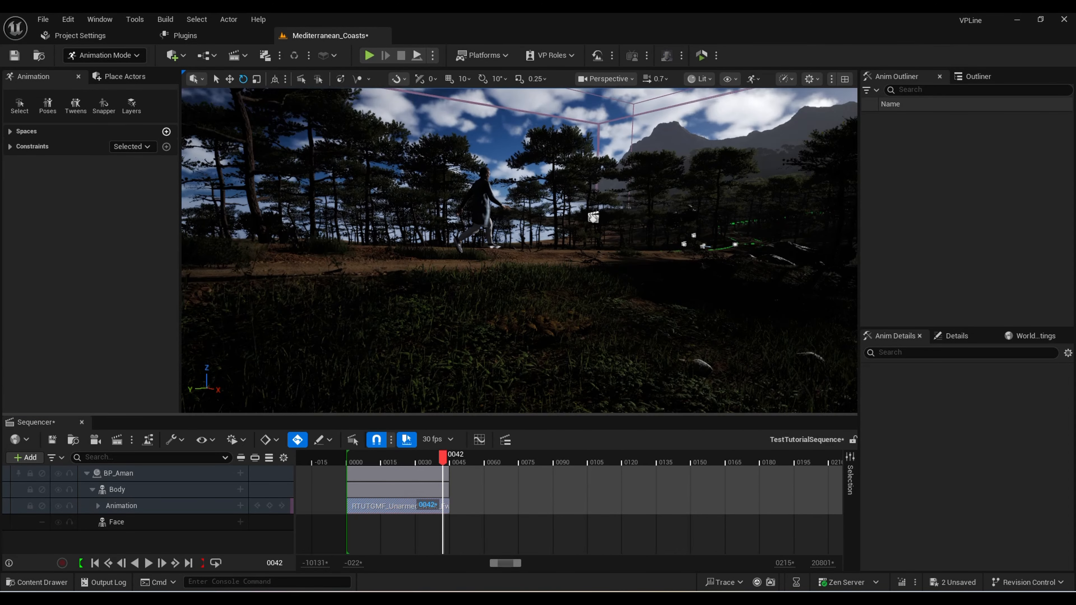
{"action": "left_click", "coordinate": [344, 459]}
{"action": "left_click_drag", "start_coordinate": [344, 458], "coordinate": [406, 464]}
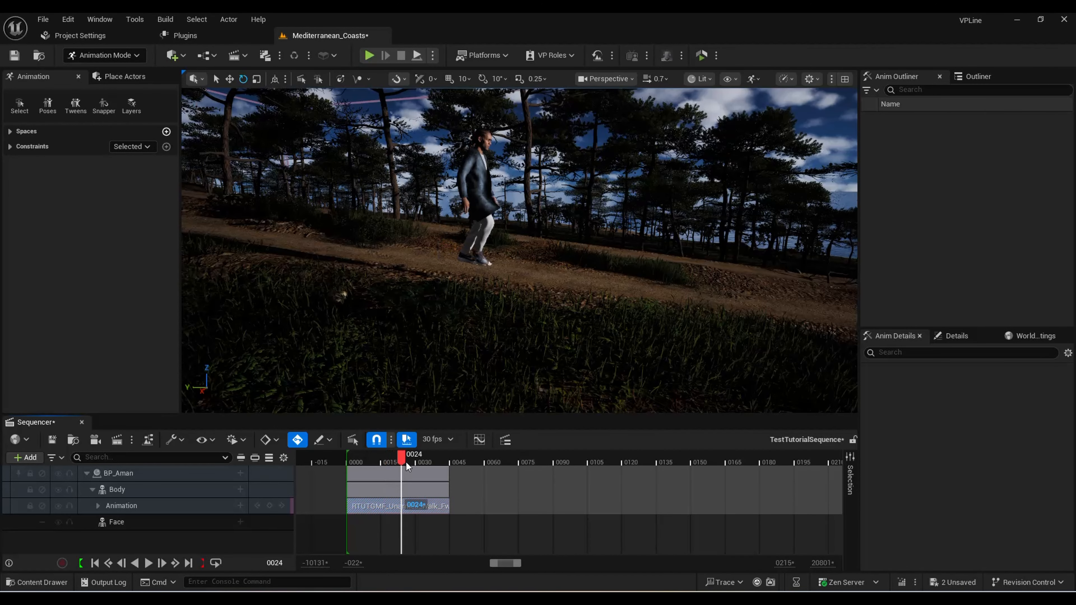
{"action": "mouse_move", "coordinate": [503, 259]}
{"action": "right_mouse_down"}
{"action": "mouse_move", "coordinate": [546, 256]}
{"action": "mouse_move", "coordinate": [502, 259]}
{"action": "right_mouse_up"}
{"action": "key", "text": "s"}
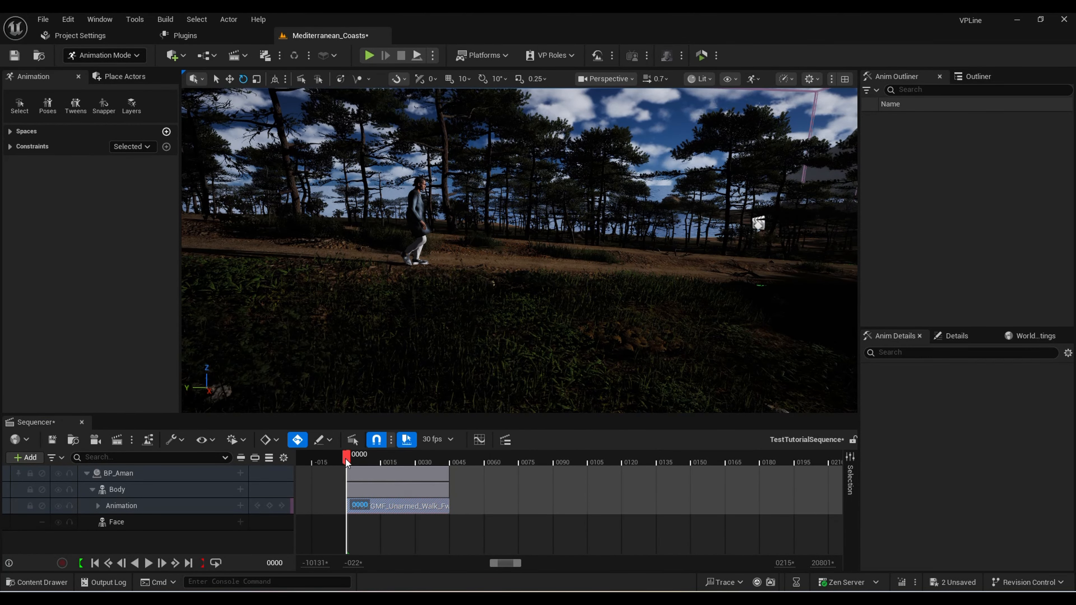
Add a second RTUTGMF_Unarmed_Walk_Fwd clip to BP_Aman's Body animation track at frame 45, directly after the first clip
{"action": "left_click_drag", "start_coordinate": [346, 460], "coordinate": [451, 460]}
{"action": "scroll", "coordinate": [451, 459], "scroll_direction": "up", "scroll_amount": 10, "text": "ctrl"}
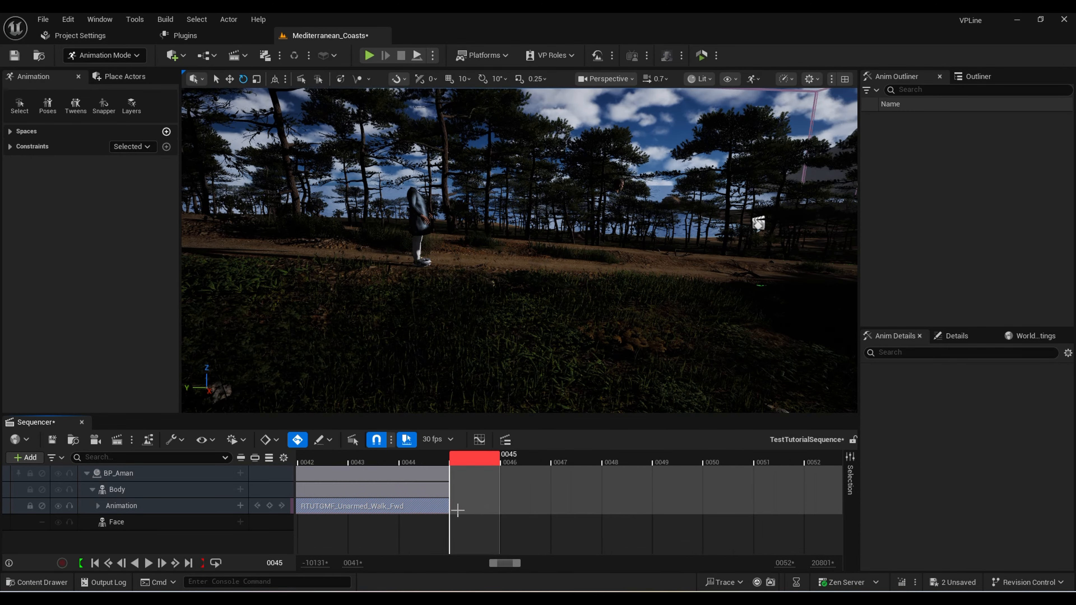
{"action": "scroll", "coordinate": [481, 507], "scroll_direction": "down", "scroll_amount": 10, "text": "ctrl"}
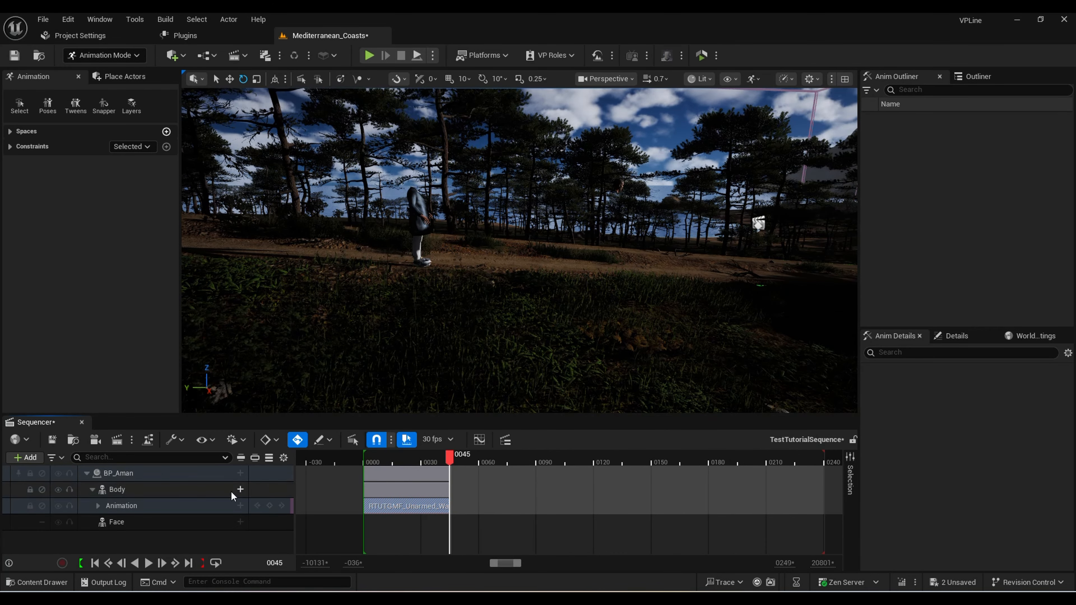
{"action": "left_click", "coordinate": [215, 506]}
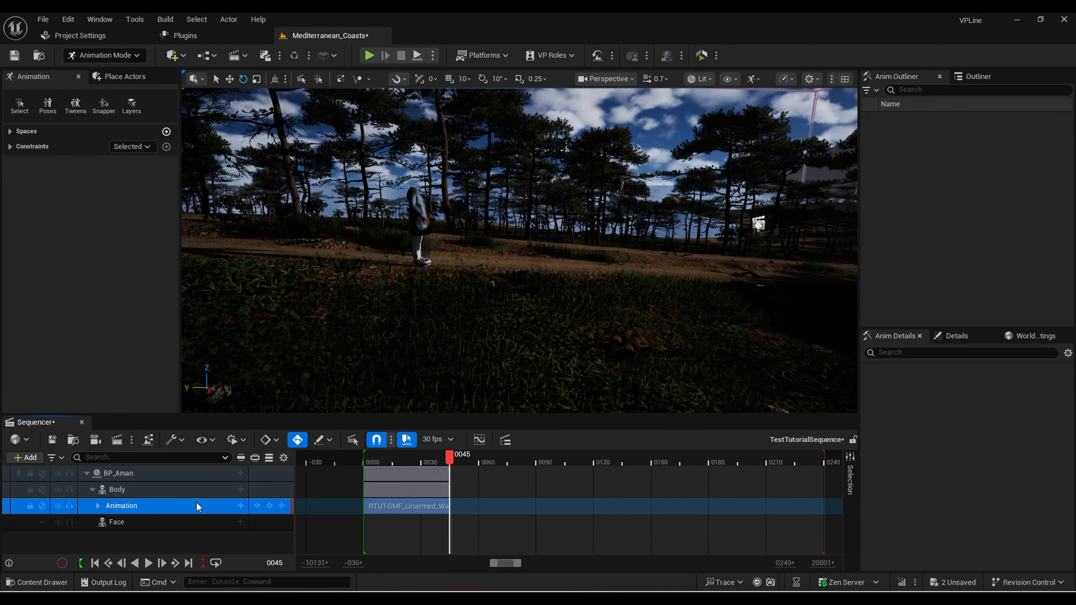
{"action": "left_click", "coordinate": [173, 490]}
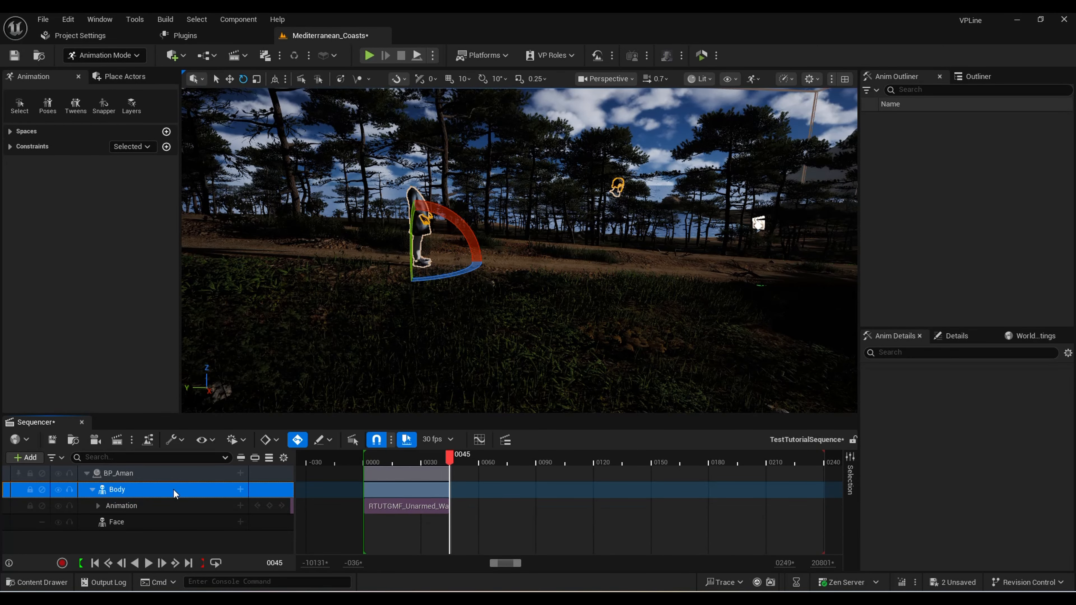
{"action": "left_click", "coordinate": [179, 508]}
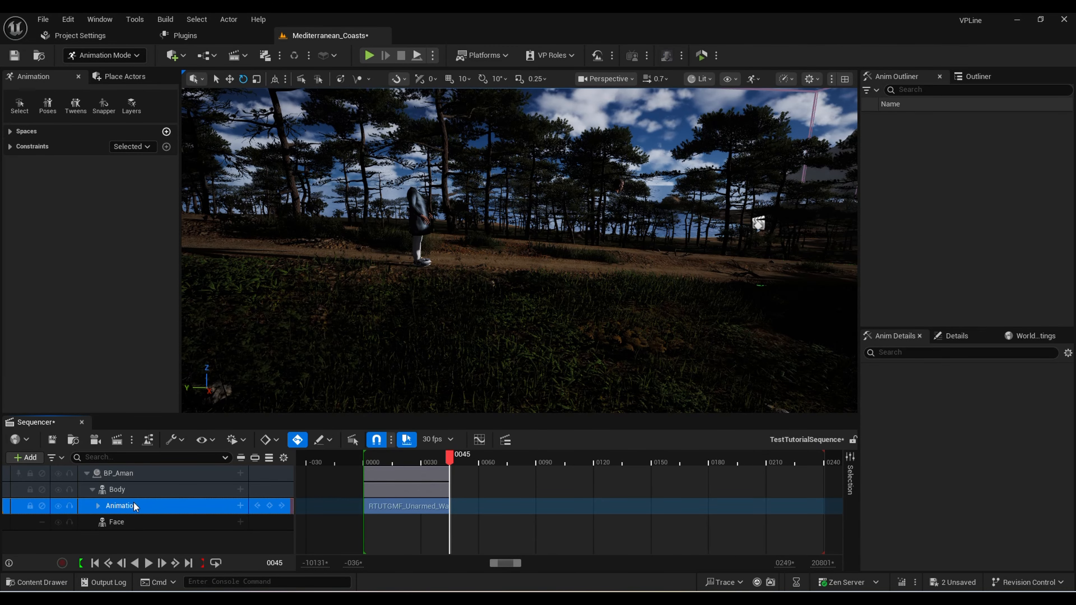
{"action": "left_click", "coordinate": [240, 507]}
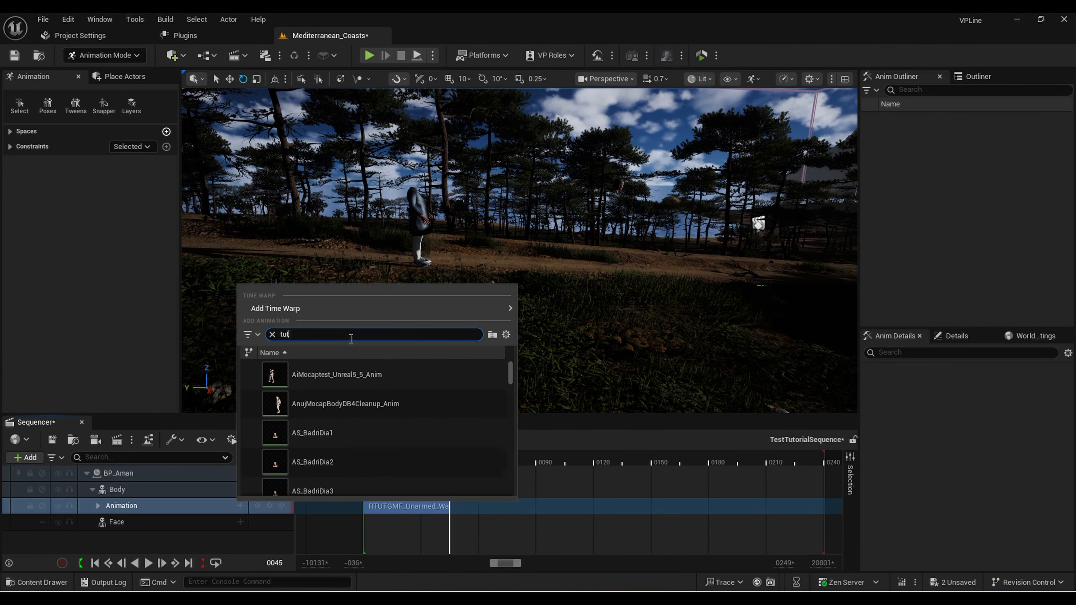
{"action": "left_click", "coordinate": [345, 405]}
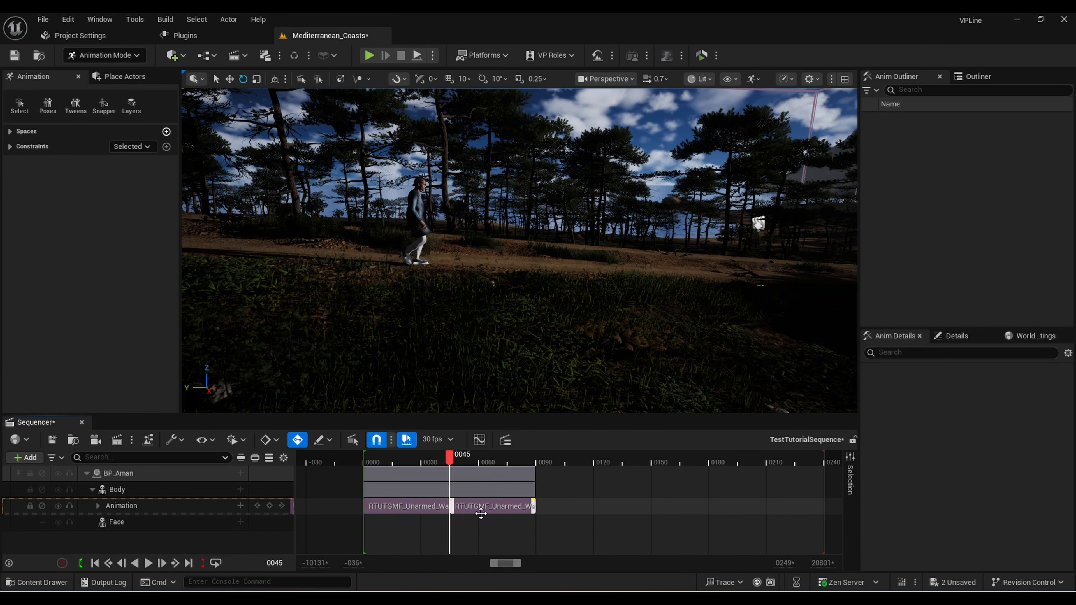
Scrub across both walk clips to examine the transition, and place the playhead on frame 44, the first clip's last frame
{"action": "scroll", "coordinate": [481, 514], "scroll_direction": "up", "scroll_amount": 1}
{"action": "left_click_drag", "start_coordinate": [474, 463], "coordinate": [420, 469]}
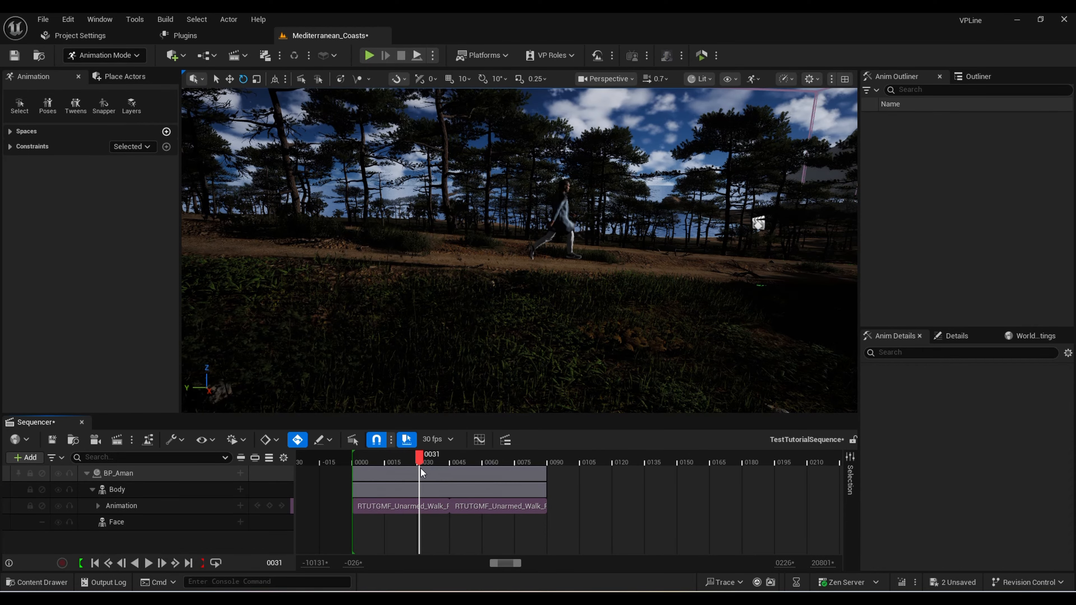
{"action": "left_click_drag", "start_coordinate": [493, 472], "coordinate": [357, 474]}
{"action": "left_click_drag", "start_coordinate": [456, 478], "coordinate": [445, 479]}
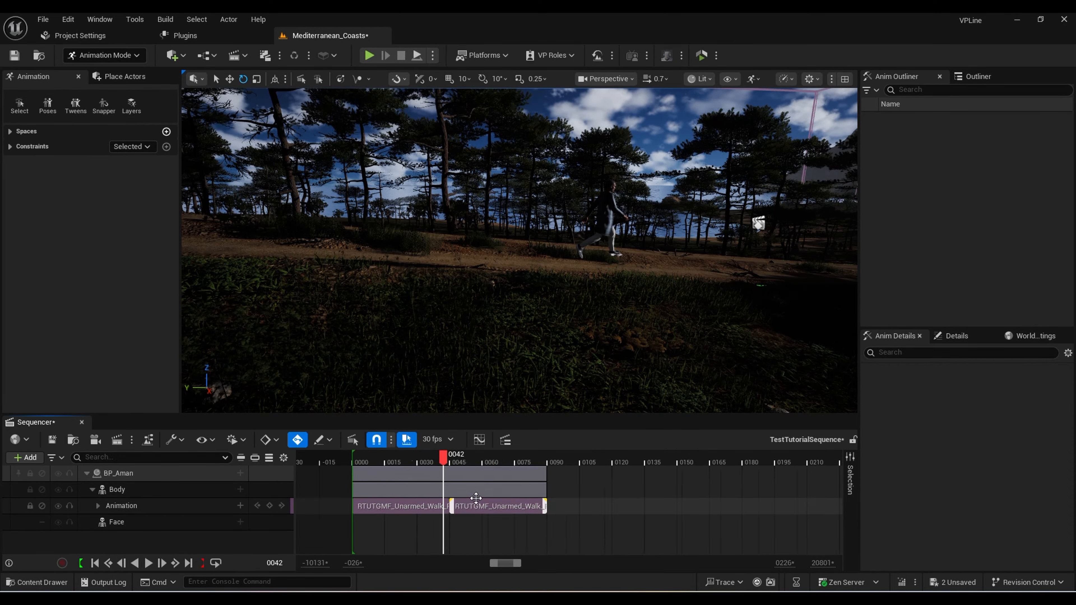
{"action": "scroll", "coordinate": [488, 502], "scroll_direction": "up", "scroll_amount": 6, "text": "ctrl"}
{"action": "scroll", "coordinate": [502, 481], "scroll_direction": "down", "scroll_amount": 3, "text": "ctrl"}
{"action": "scroll", "coordinate": [442, 458], "scroll_direction": "down", "scroll_amount": 3, "text": "ctrl"}
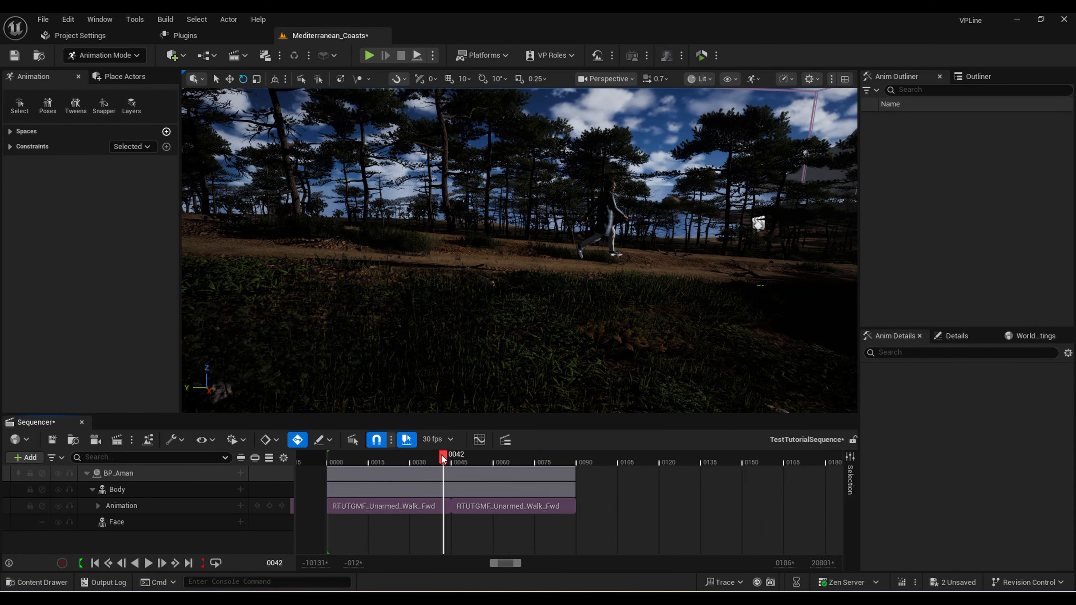
{"action": "key", "text": "Left"}
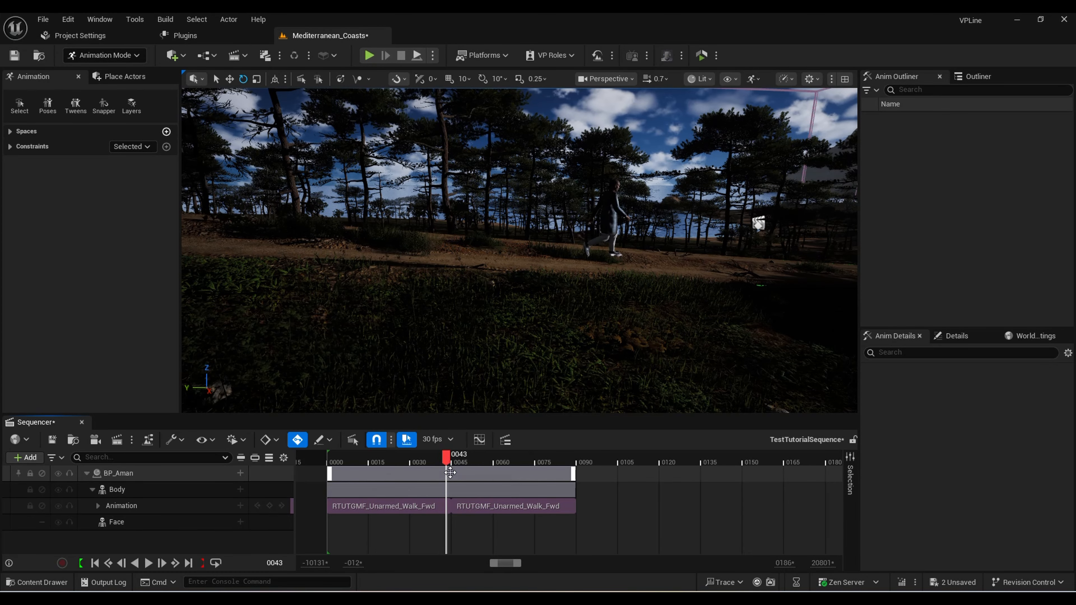
{"action": "key", "text": "Left"}
{"action": "scroll", "coordinate": [452, 502], "scroll_direction": "up", "scroll_amount": 6, "text": "ctrl"}
{"action": "left_click", "coordinate": [453, 505]}
{"action": "scroll", "coordinate": [452, 506], "scroll_direction": "down", "scroll_amount": 7, "text": "ctrl"}
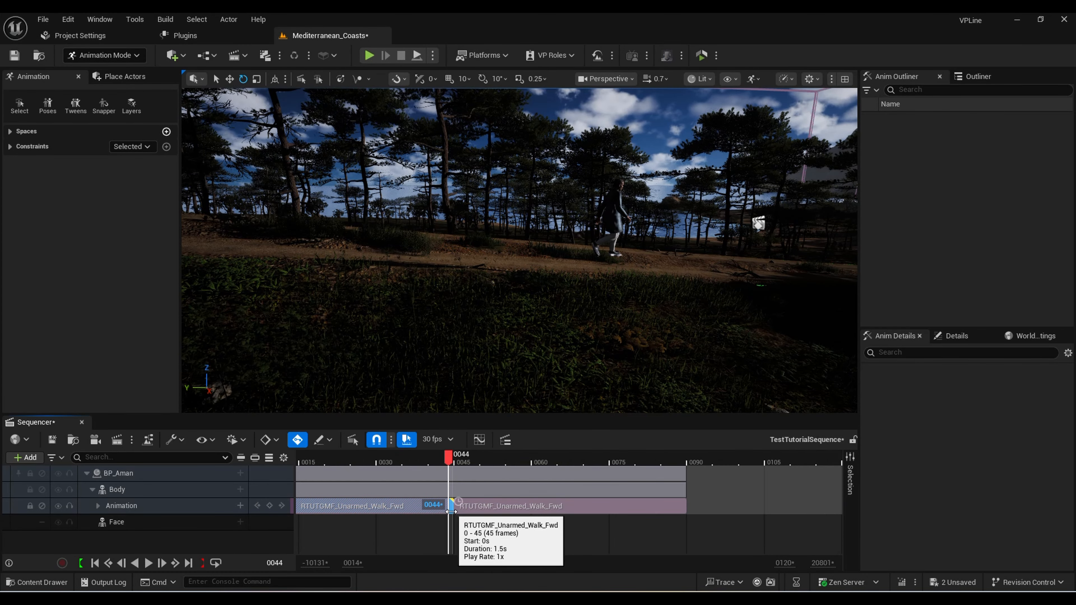
View BP_Aman up close and compare his position at frames 44 and 45, ending on frame 44
{"action": "key", "text": "w"}
{"action": "right_click_drag", "start_coordinate": [623, 225], "coordinate": [733, 263]}
{"action": "key", "text": "a"}
{"action": "key", "text": "d"}
{"action": "right_click_drag", "start_coordinate": [576, 280], "coordinate": [462, 271]}
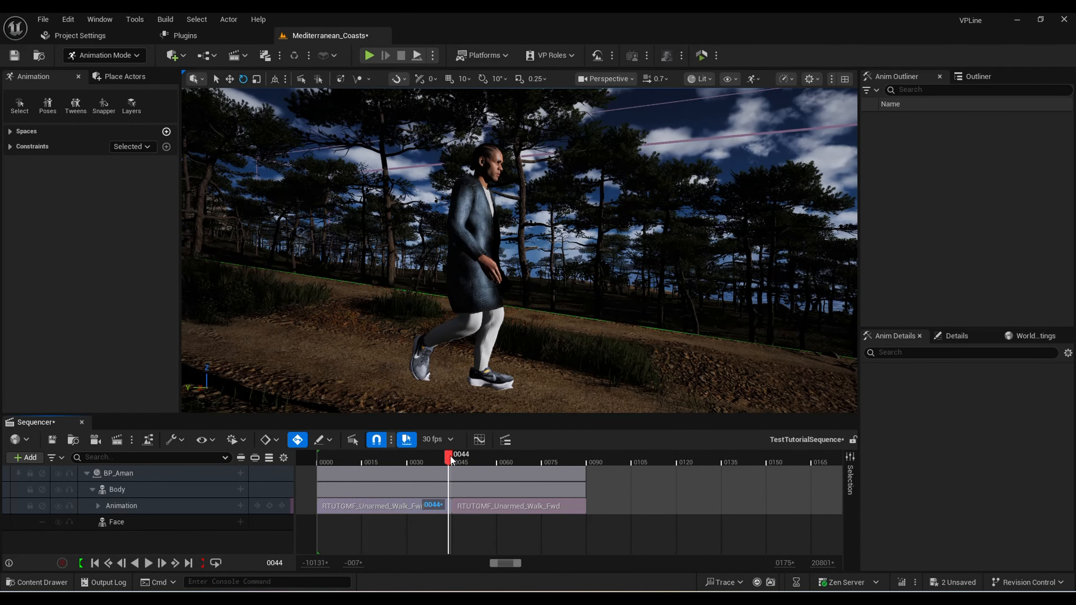
{"action": "key", "text": "Right"}
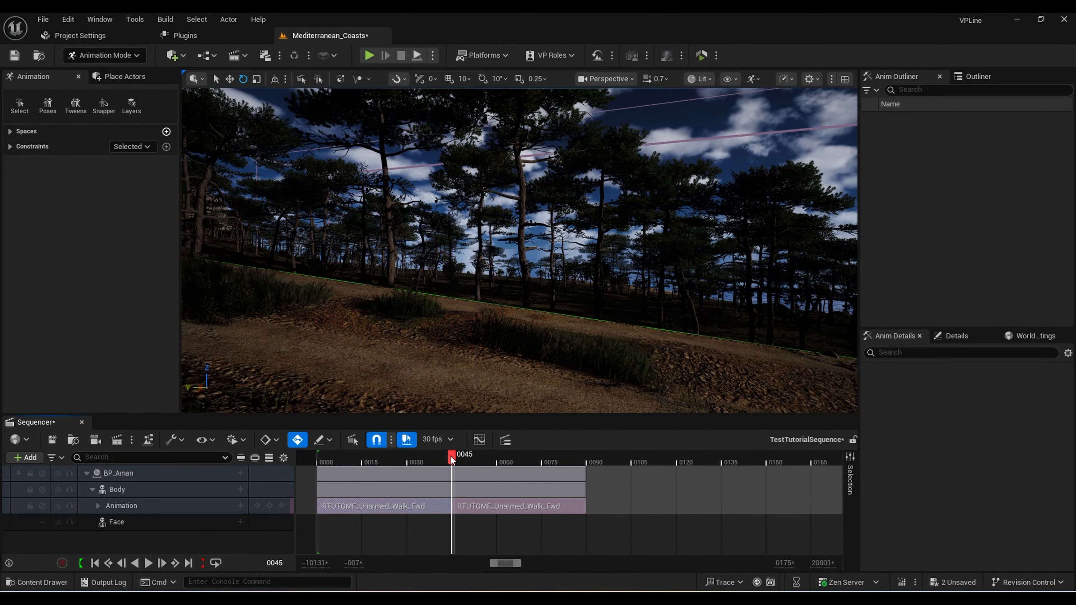
{"action": "key", "text": "Left"}
{"action": "key", "text": "Left"}
{"action": "key", "text": "Right"}
{"action": "key", "text": "Right"}
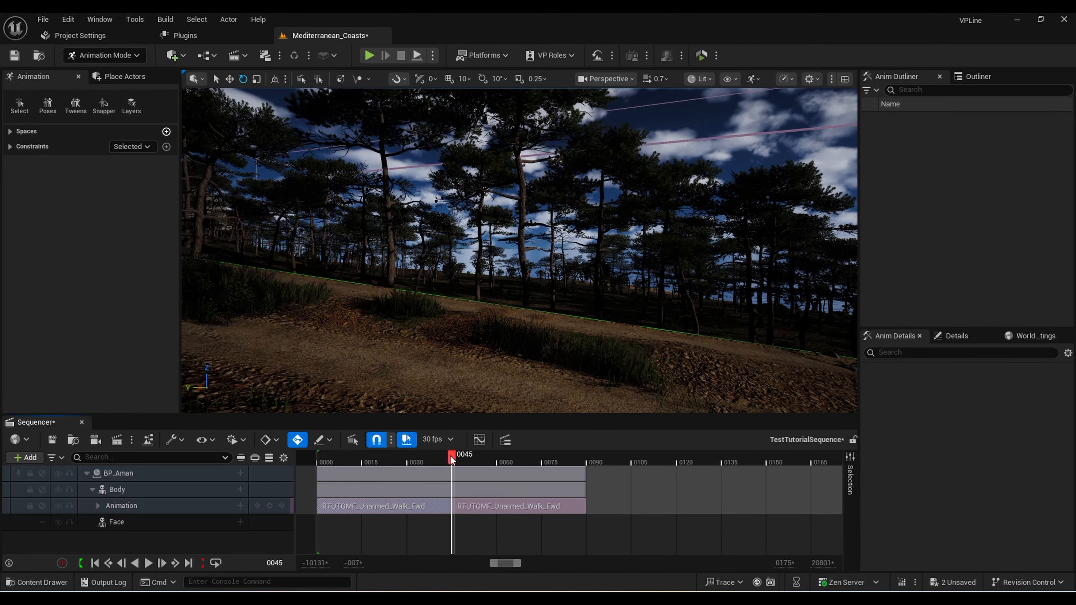
{"action": "key", "text": "Left"}
{"action": "key", "text": "Right"}
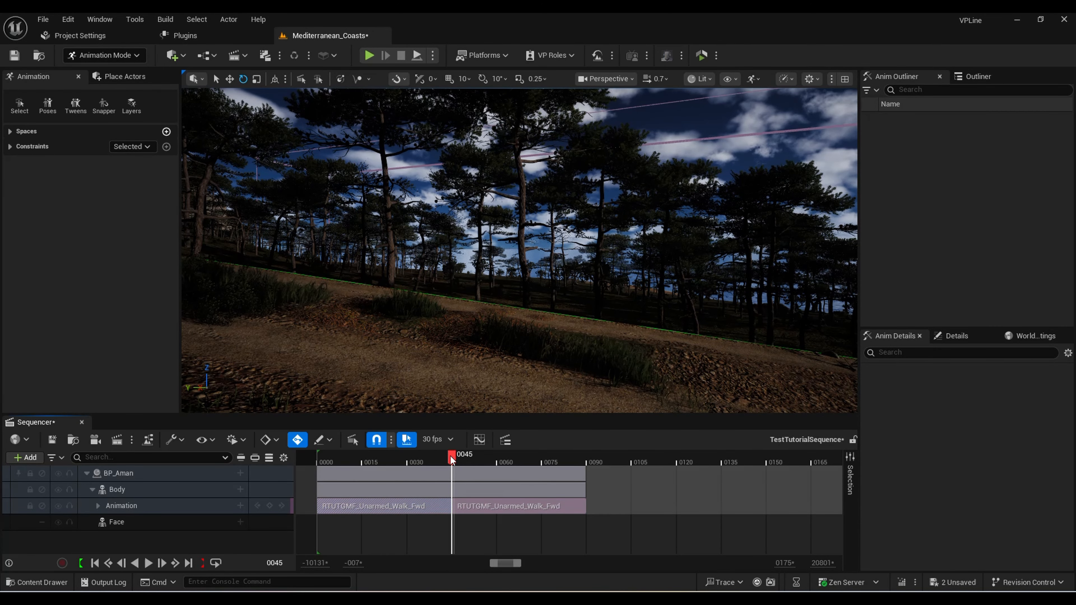
{"action": "key", "text": "Left"}
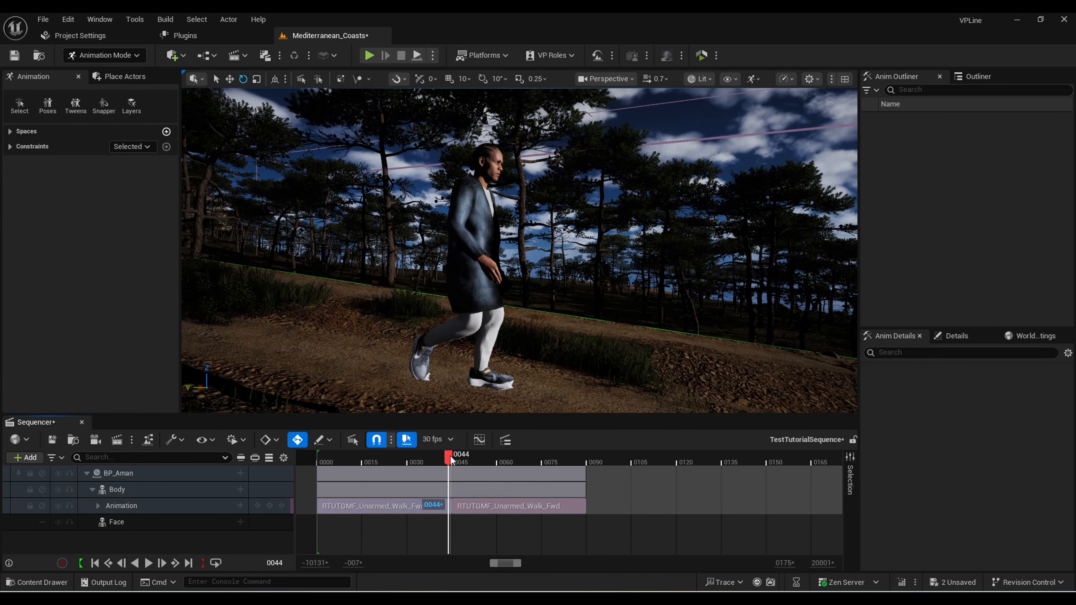
Match the second walk clip to the previous clip at frame 44 using the foot_l bone
{"action": "right_click_drag", "start_coordinate": [588, 281], "coordinate": [653, 292]}
{"action": "key", "text": "s"}
{"action": "key", "text": "a"}
{"action": "key", "text": "w"}
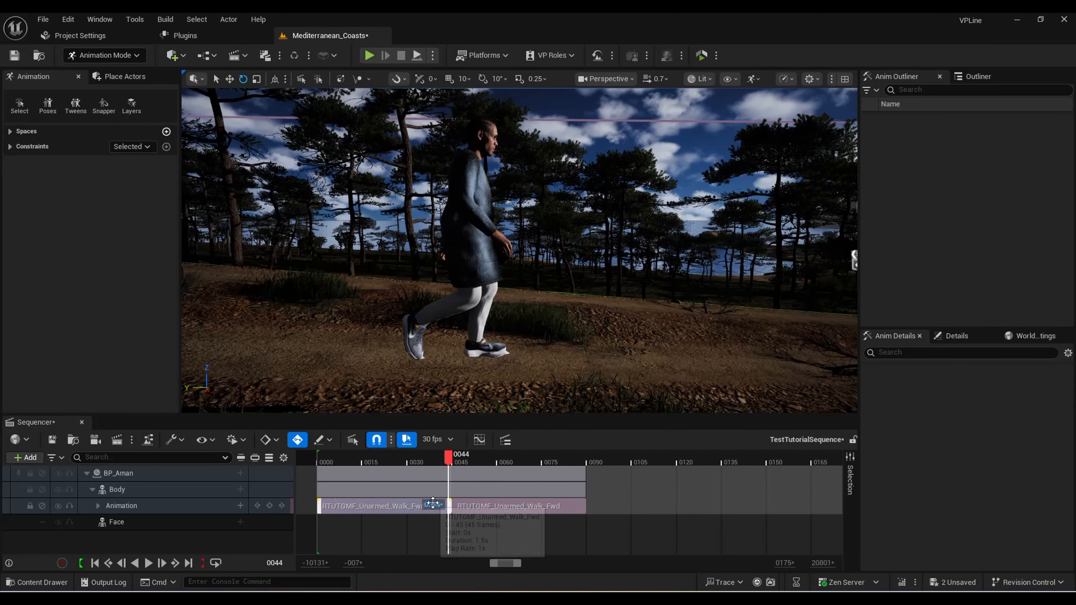
{"action": "right_click", "coordinate": [469, 507]}
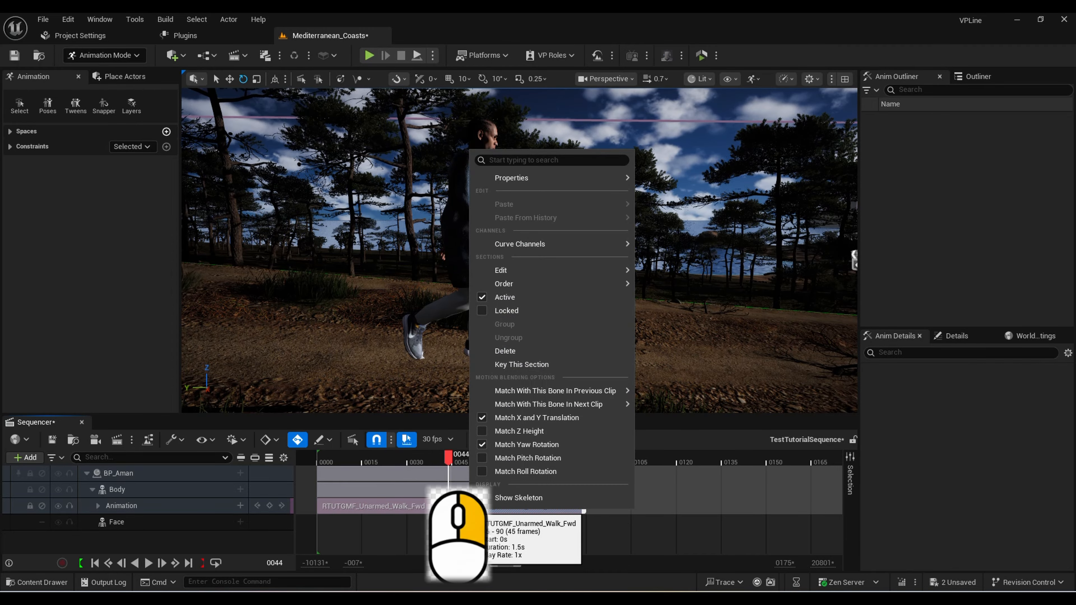
{"action": "mouse_move", "coordinate": [551, 391]}
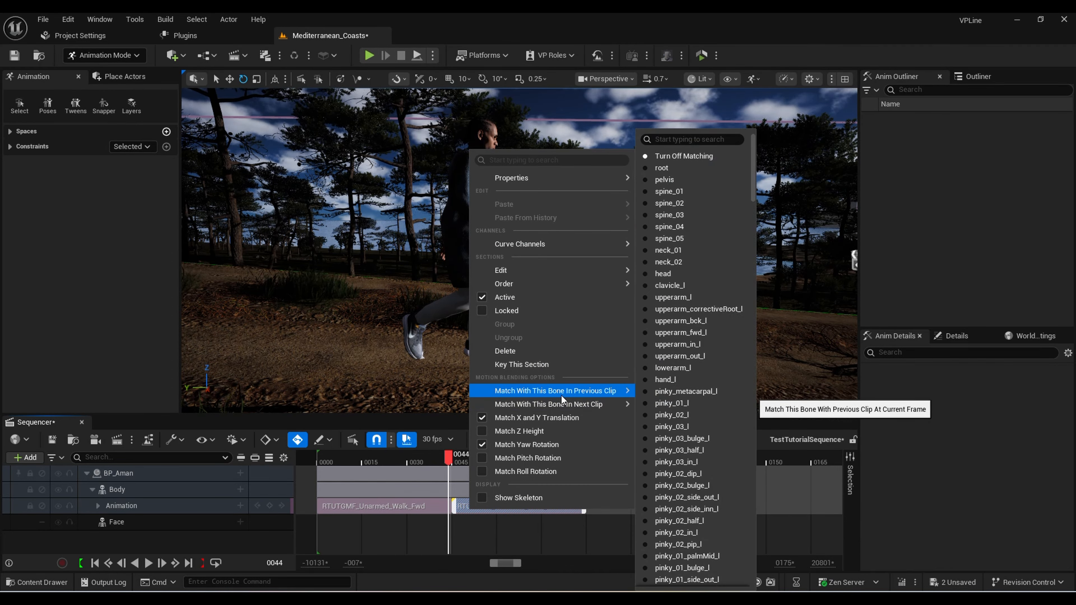
{"action": "left_click", "coordinate": [674, 140]}
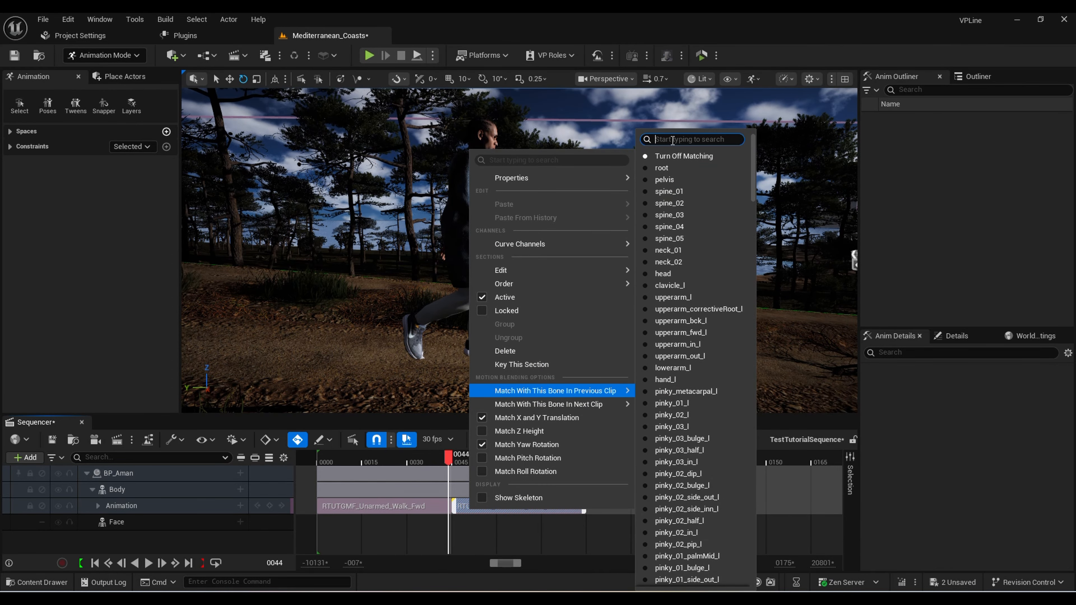
{"action": "type", "text": "foot"}
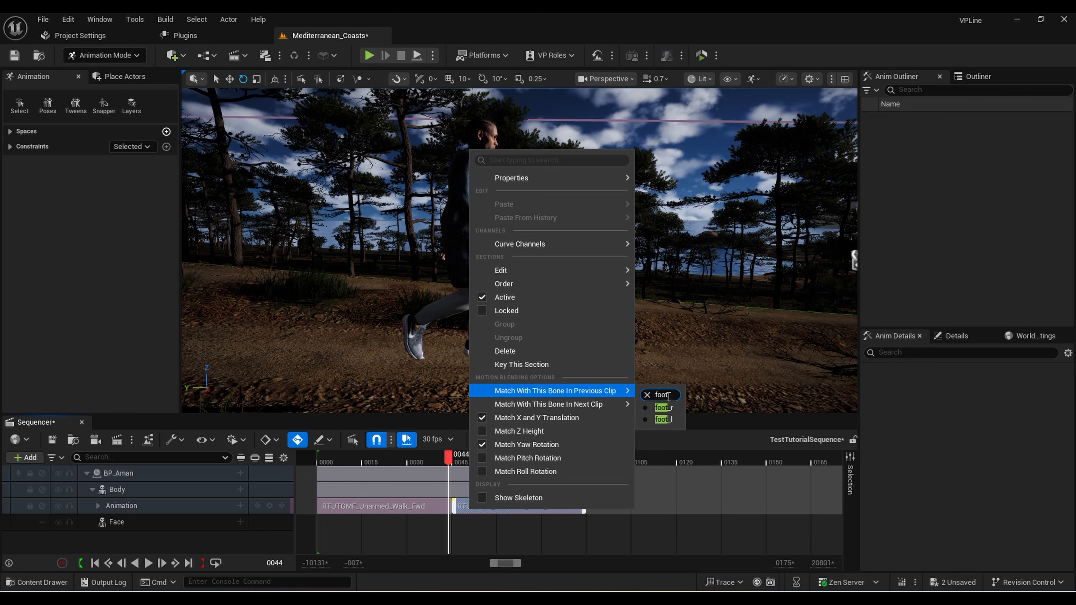
{"action": "left_click", "coordinate": [664, 420]}
{"action": "scroll", "coordinate": [528, 472], "scroll_direction": "down", "scroll_amount": 3, "text": "ctrl"}
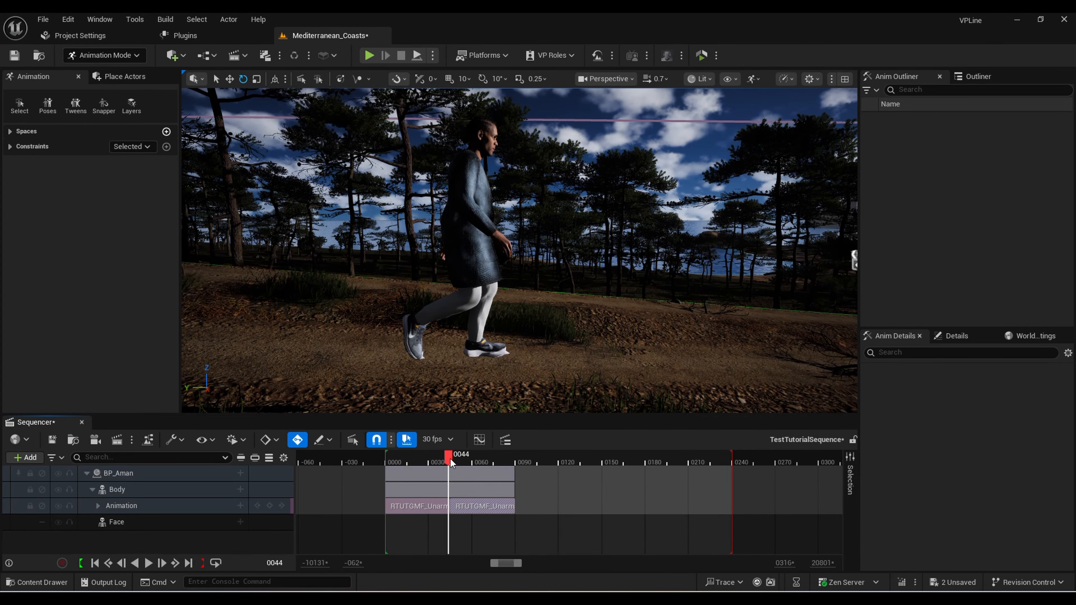
Play back both matched walk clips from the start to examine BP_Aman's forward walk across the transition
{"action": "left_click_drag", "start_coordinate": [451, 459], "coordinate": [400, 462]}
{"action": "key", "text": "space"}
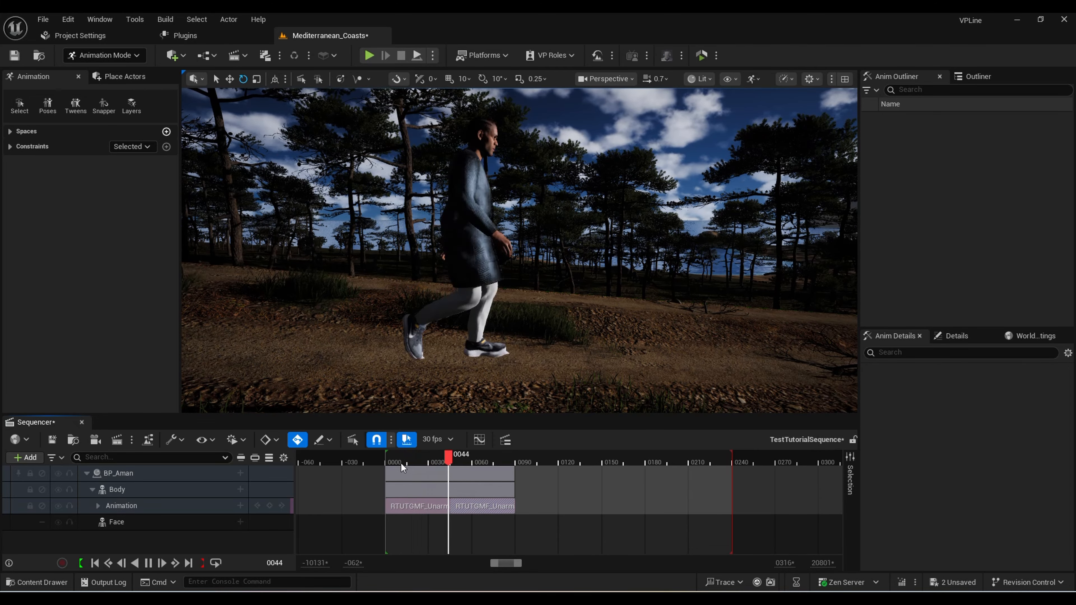
{"action": "key", "text": "space"}
{"action": "key", "text": "s"}
{"action": "right_click_drag", "start_coordinate": [500, 296], "coordinate": [502, 297]}
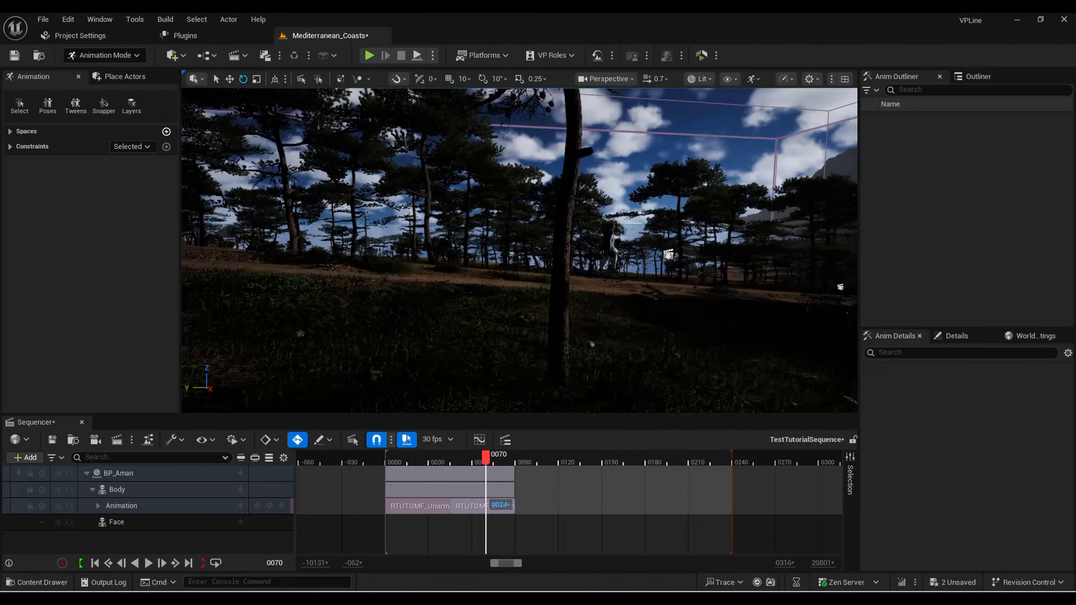
{"action": "key", "text": "d"}
{"action": "left_click", "coordinate": [391, 456]}
{"action": "key", "text": "space"}
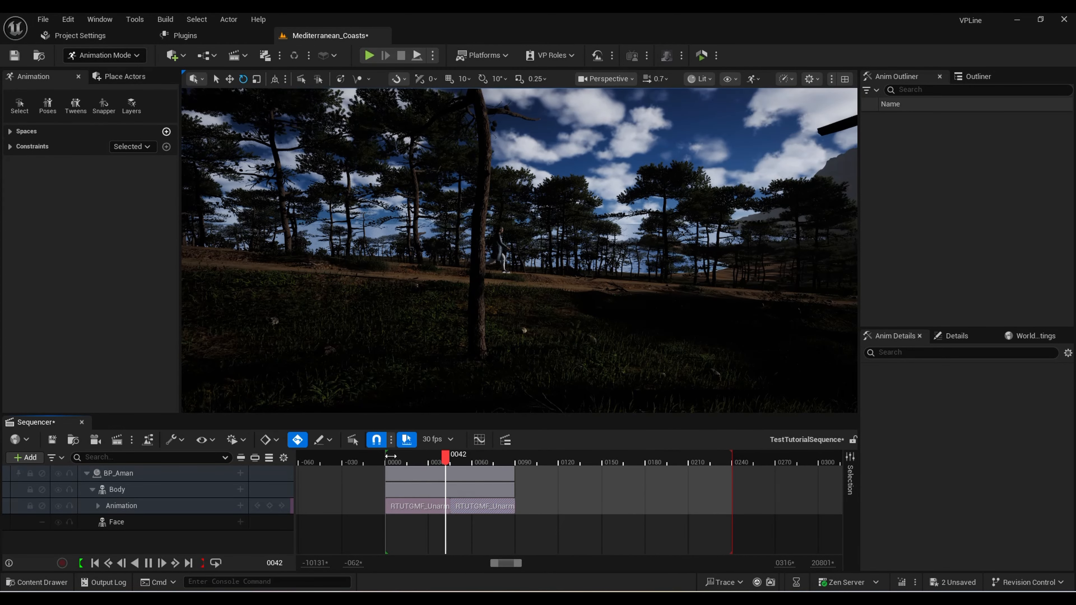
{"action": "key", "text": "space"}
Scrub to frame 42 and view BP_Aman up close from several angles to examine his planted foot before the transition
{"action": "left_click_drag", "start_coordinate": [463, 464], "coordinate": [441, 465]}
{"action": "key", "text": "w"}
{"action": "mouse_move", "coordinate": [487, 297]}
{"action": "right_mouse_down"}
{"action": "mouse_move", "coordinate": [494, 322]}
{"action": "mouse_move", "coordinate": [494, 299]}
{"action": "right_mouse_up"}
{"action": "key", "text": "s"}
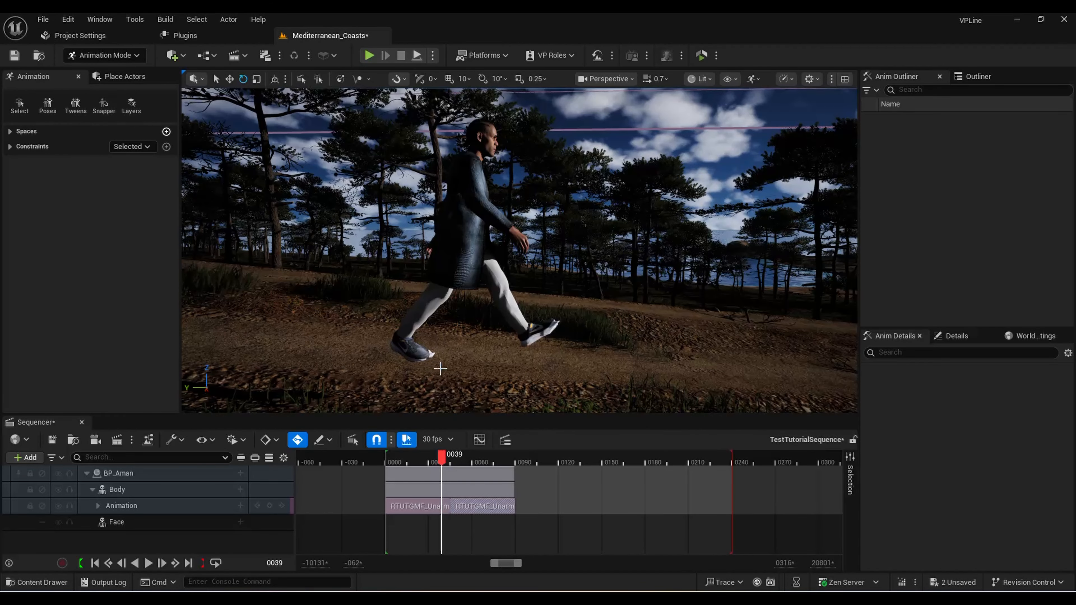
{"action": "mouse_move", "coordinate": [438, 462]}
{"action": "left_mouse_down"}
{"action": "mouse_move", "coordinate": [416, 461]}
{"action": "mouse_move", "coordinate": [445, 465]}
{"action": "left_mouse_up"}
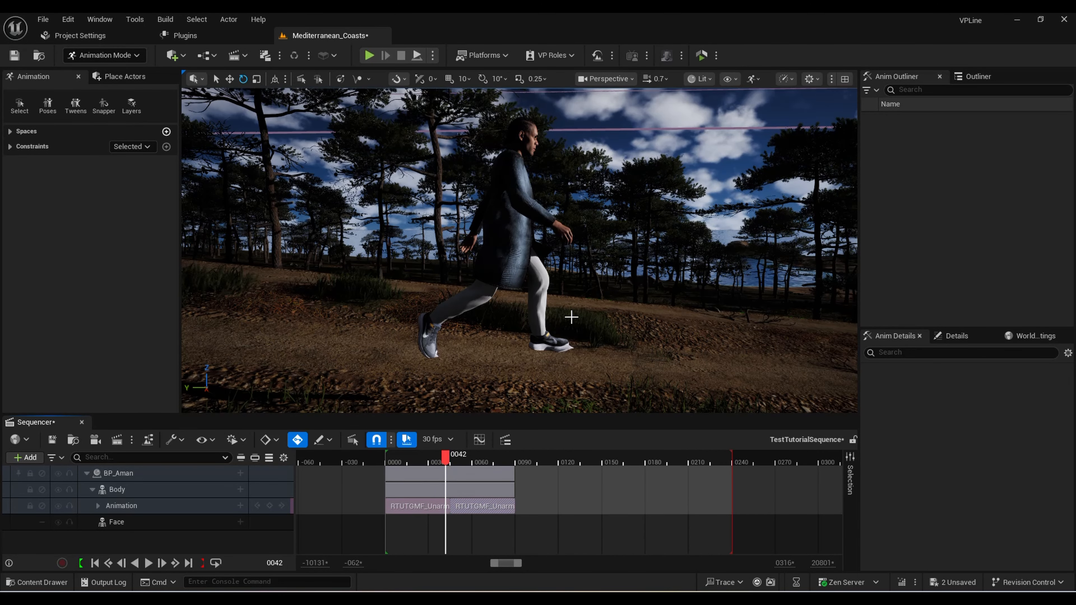
{"action": "key", "text": "d"}
{"action": "right_click_drag", "start_coordinate": [568, 353], "coordinate": [515, 368]}
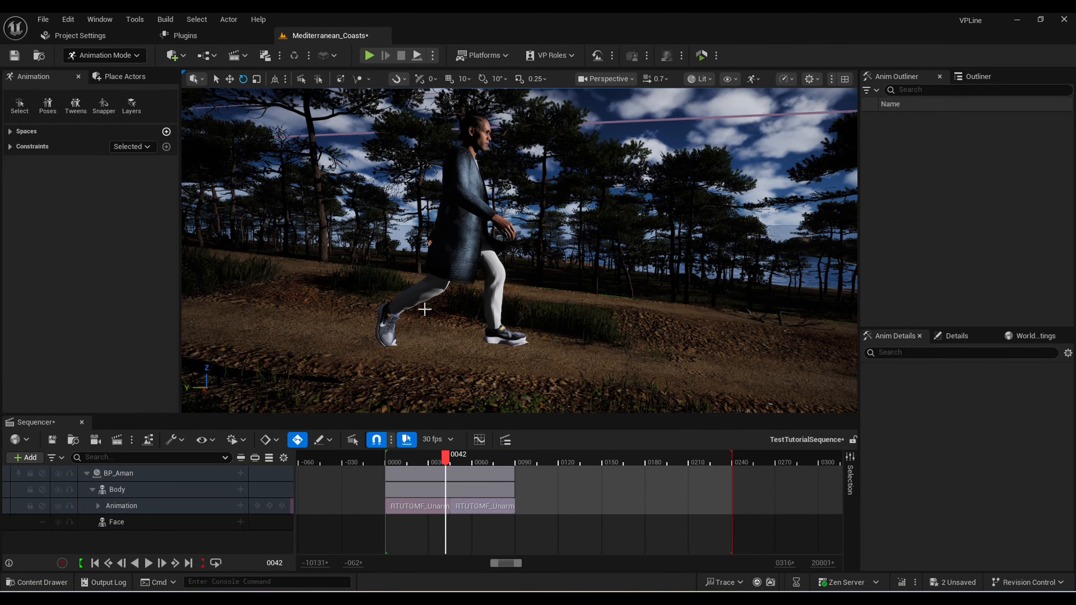
{"action": "key", "text": "d"}
{"action": "right_click_drag", "start_coordinate": [478, 354], "coordinate": [430, 352]}
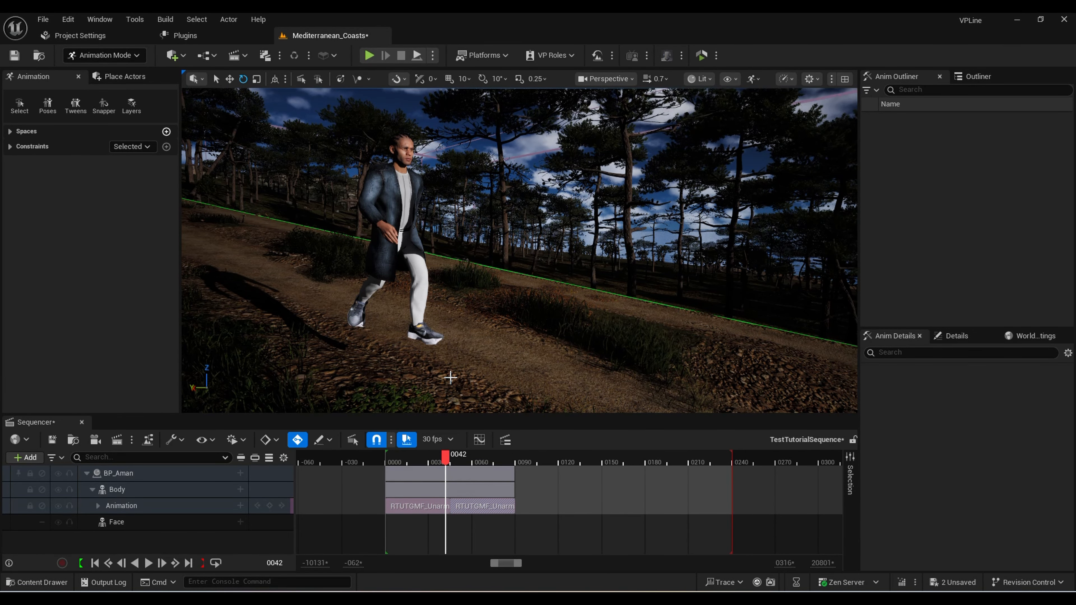
{"action": "key", "text": "a"}
{"action": "right_click_drag", "start_coordinate": [451, 378], "coordinate": [489, 378]}
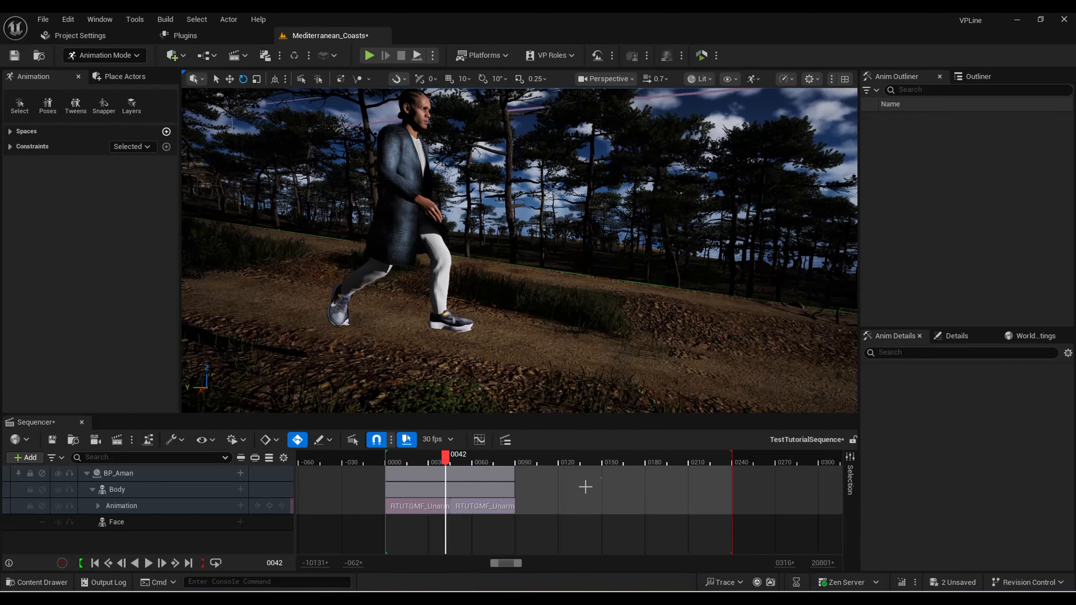
{"action": "left_click", "coordinate": [430, 505]}
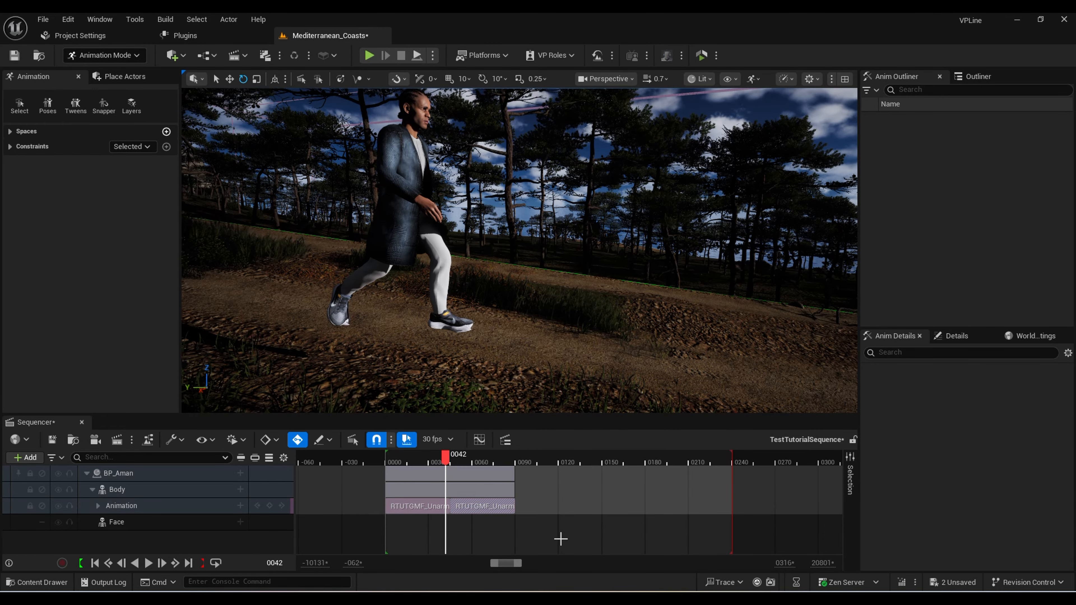
Undo the foot_l match and the second walk clip's insertion, and redo only the insertion
{"action": "mouse_move", "coordinate": [447, 456]}
{"action": "left_mouse_down"}
{"action": "mouse_move", "coordinate": [456, 458]}
{"action": "mouse_move", "coordinate": [437, 460]}
{"action": "left_mouse_up"}
{"action": "scroll", "coordinate": [496, 494], "scroll_direction": "up", "scroll_amount": 5, "text": "ctrl"}
{"action": "key", "text": "ctrl+z"}
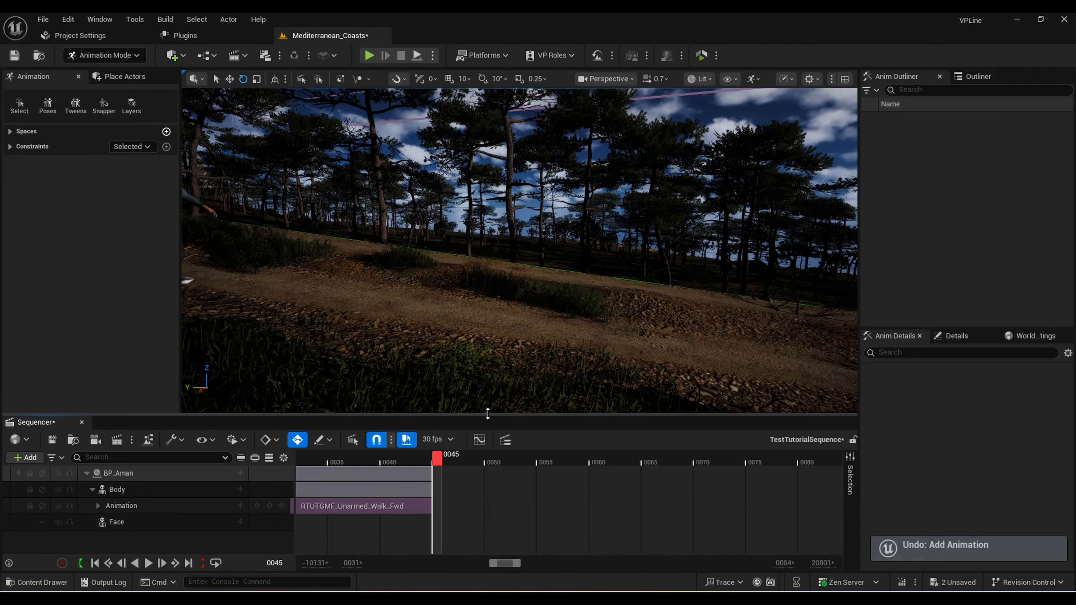
{"action": "key", "text": "ctrl+y"}
{"action": "scroll", "coordinate": [533, 511], "scroll_direction": "down", "scroll_amount": 4, "text": "ctrl"}
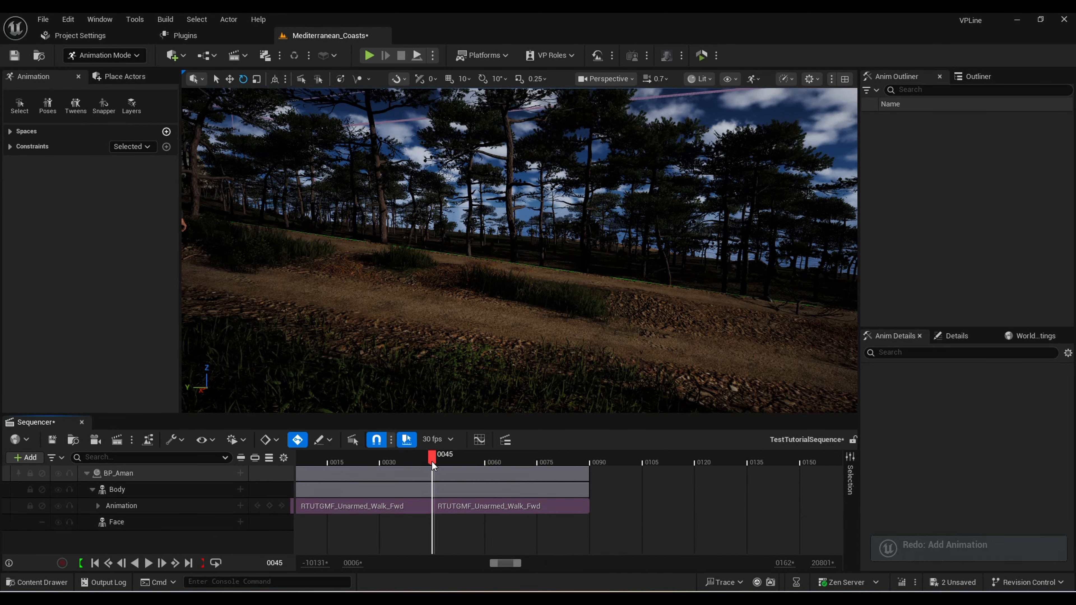
Scrub across the clip boundary up to frame 46 to compare BP_Aman's position between the two walk clips
{"action": "left_click_drag", "start_coordinate": [432, 465], "coordinate": [437, 466]}
{"action": "right_click_drag", "start_coordinate": [447, 410], "coordinate": [409, 403]}
{"action": "key", "text": "d"}
{"action": "key", "text": "w"}
{"action": "mouse_move", "coordinate": [446, 456]}
{"action": "left_mouse_down"}
{"action": "mouse_move", "coordinate": [424, 460]}
{"action": "mouse_move", "coordinate": [458, 464]}
{"action": "mouse_move", "coordinate": [438, 467]}
{"action": "left_mouse_up"}
{"action": "scroll", "coordinate": [438, 467], "scroll_direction": "up", "scroll_amount": 5, "text": "ctrl"}
{"action": "scroll", "coordinate": [460, 499], "scroll_direction": "up", "scroll_amount": 3, "text": "ctrl"}
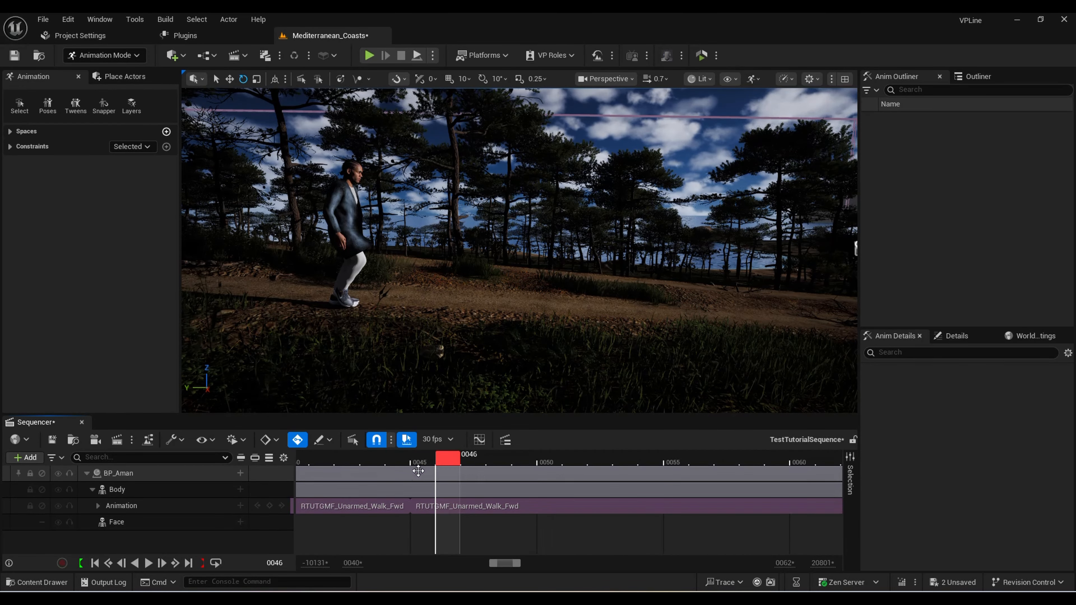
Try to match the first walk clip at frame 44 with a foot bone in its previous clip, and check frame 45
{"action": "right_click", "coordinate": [462, 505]}
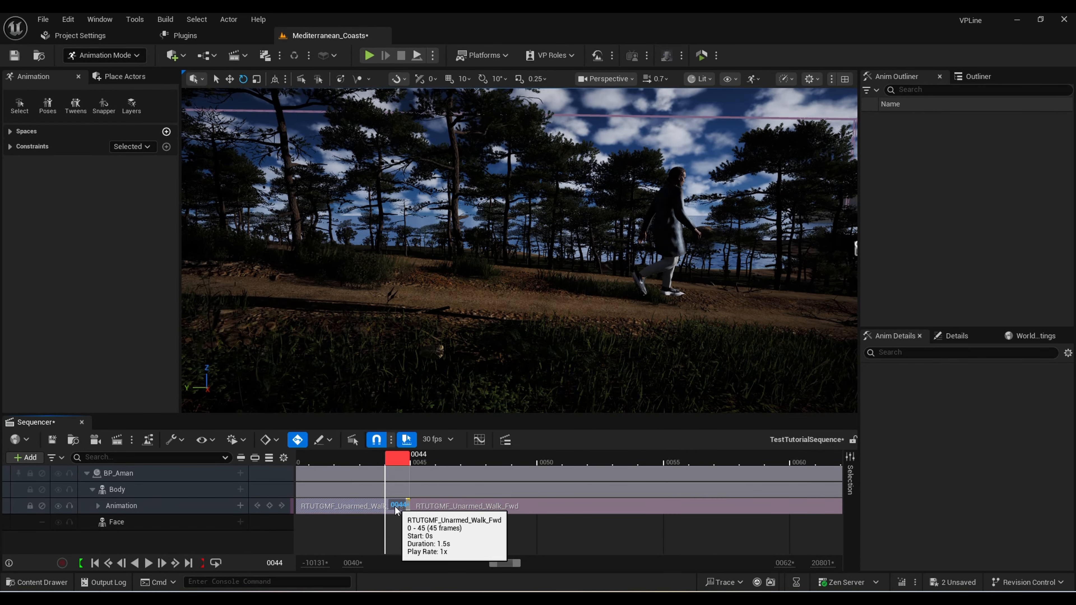
{"action": "right_click", "coordinate": [395, 506]}
{"action": "mouse_move", "coordinate": [481, 388]}
{"action": "type", "text": "foot"}
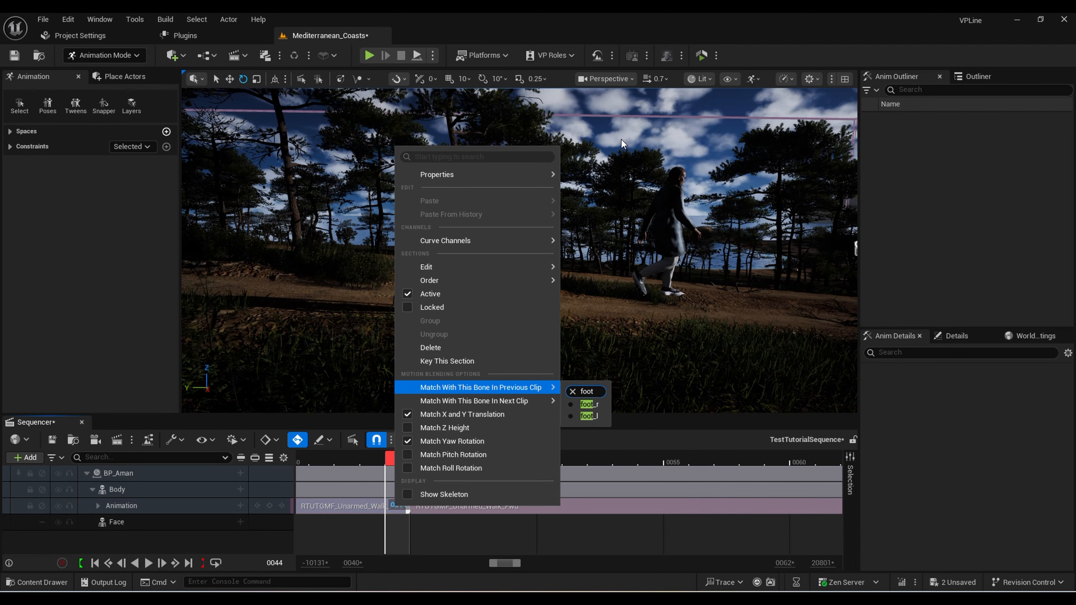
{"action": "left_click", "coordinate": [394, 453]}
{"action": "left_click_drag", "start_coordinate": [393, 453], "coordinate": [429, 481]}
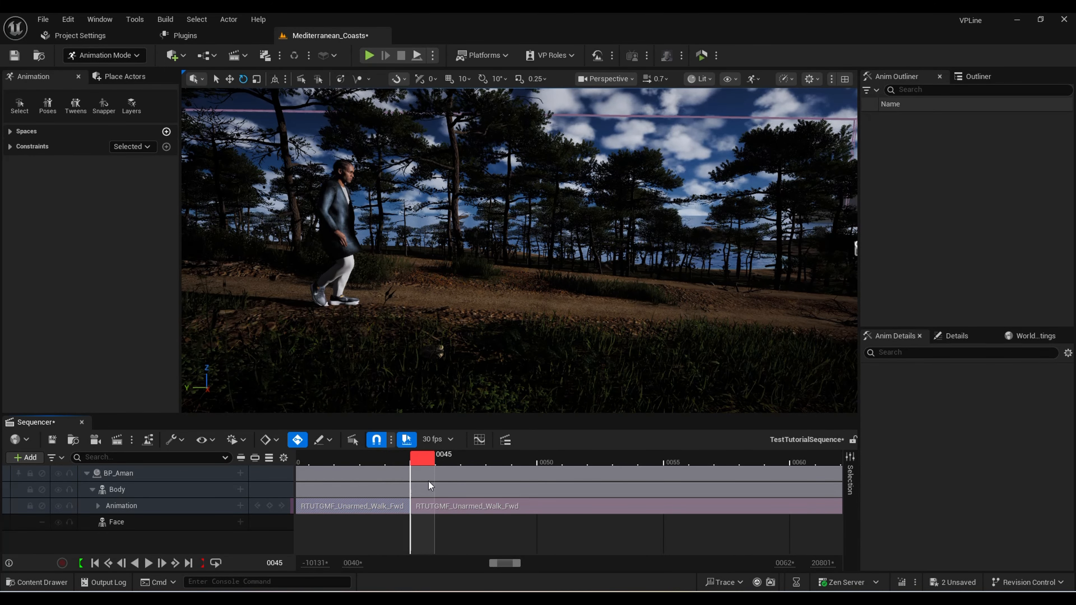
Undo the foot-bone match attempt and restore the second walk clip on the animation track
{"action": "key", "text": "ctrl+z"}
{"action": "right_click_drag", "start_coordinate": [519, 250], "coordinate": [631, 256]}
{"action": "left_click_drag", "start_coordinate": [399, 461], "coordinate": [462, 462]}
{"action": "right_click_drag", "start_coordinate": [439, 328], "coordinate": [394, 328]}
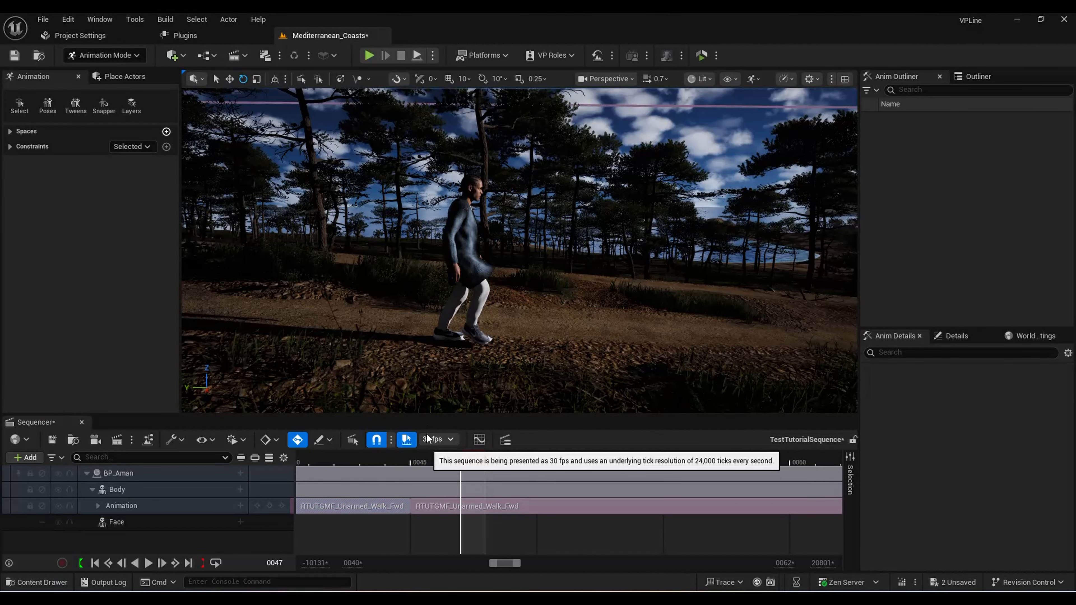
{"action": "key", "text": "ctrl+z"}
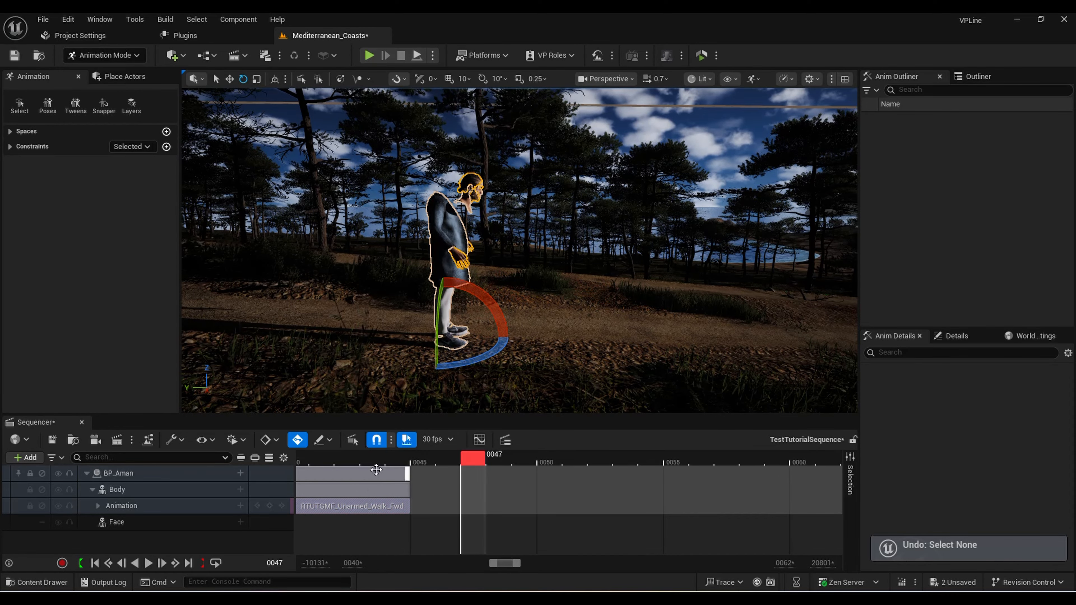
{"action": "key", "text": "ctrl+y"}
Match the second walk clip to the previous clip with the playhead at frame 44, using a foot bone
{"action": "left_click", "coordinate": [403, 458]}
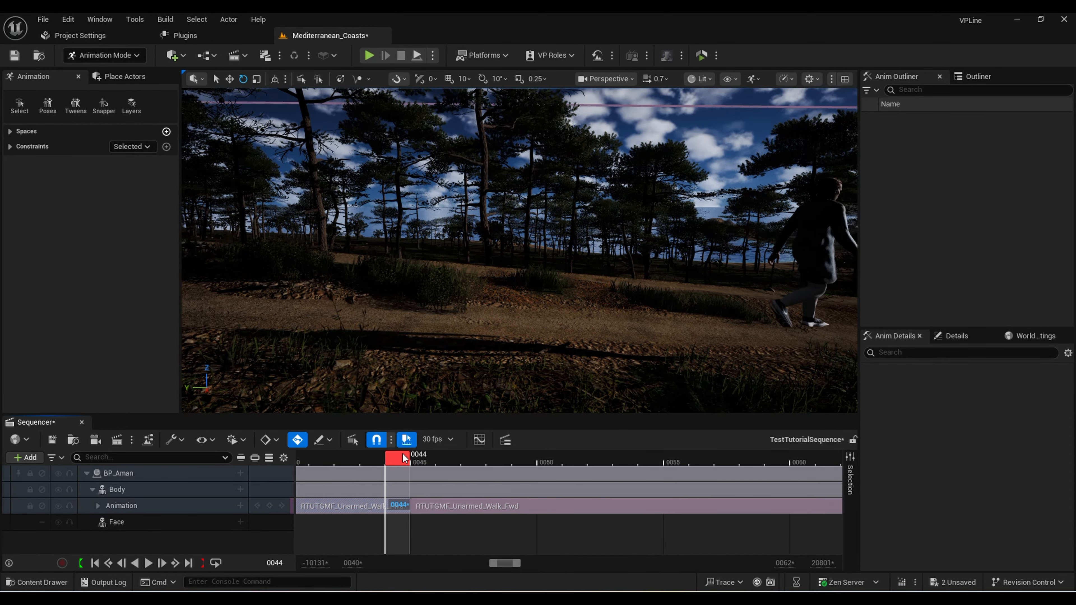
{"action": "key", "text": "Right"}
{"action": "key", "text": "Left"}
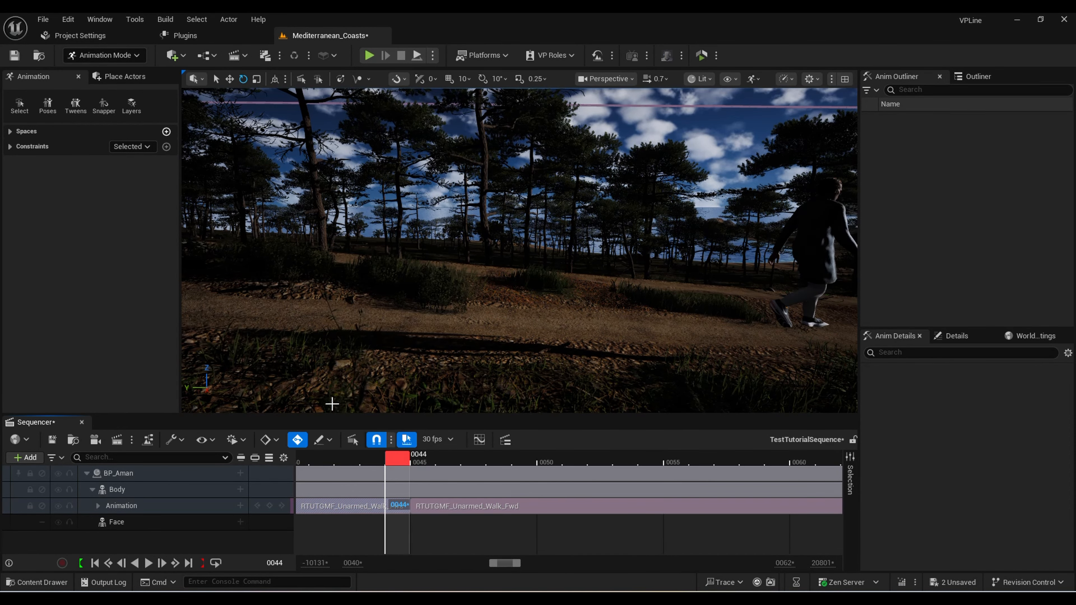
{"action": "right_click", "coordinate": [428, 506]}
{"action": "mouse_move", "coordinate": [510, 390]}
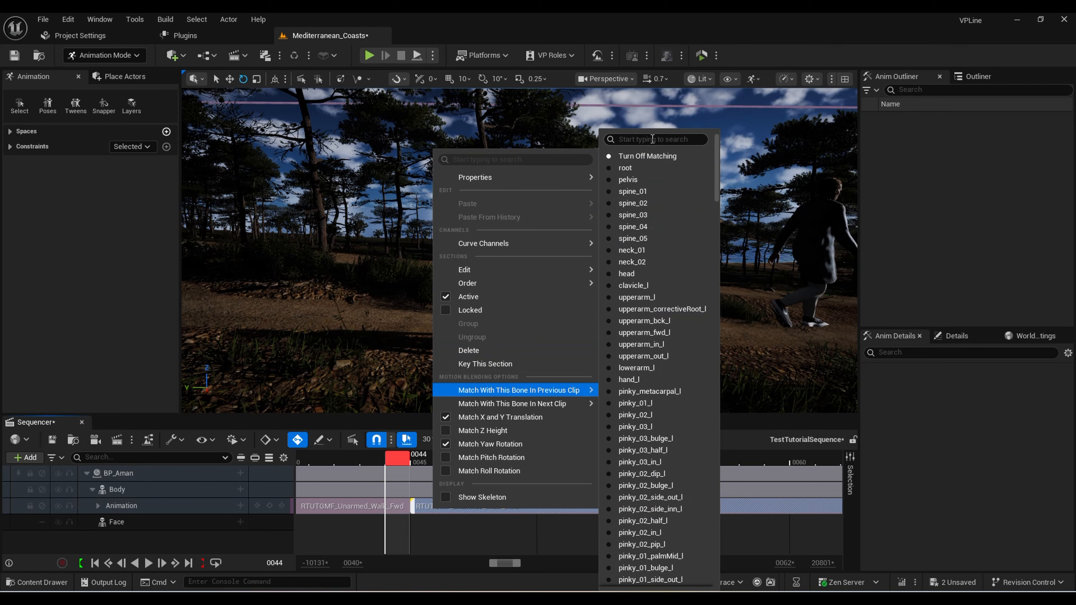
{"action": "type", "text": "foot"}
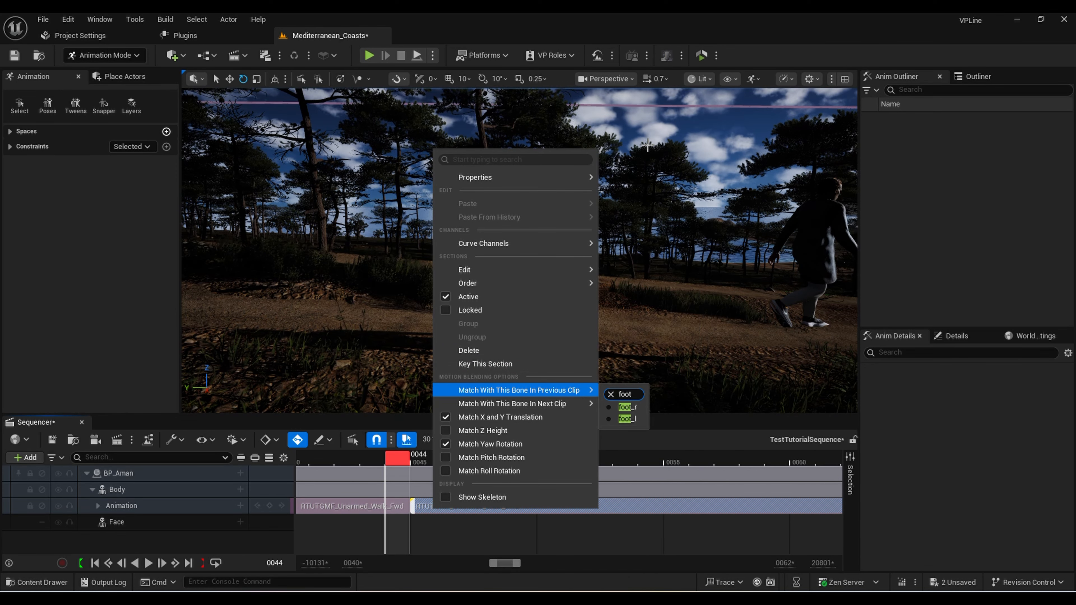
{"action": "left_click", "coordinate": [636, 337]}
{"action": "scroll", "coordinate": [522, 489], "scroll_direction": "down", "scroll_amount": 11, "text": "ctrl"}
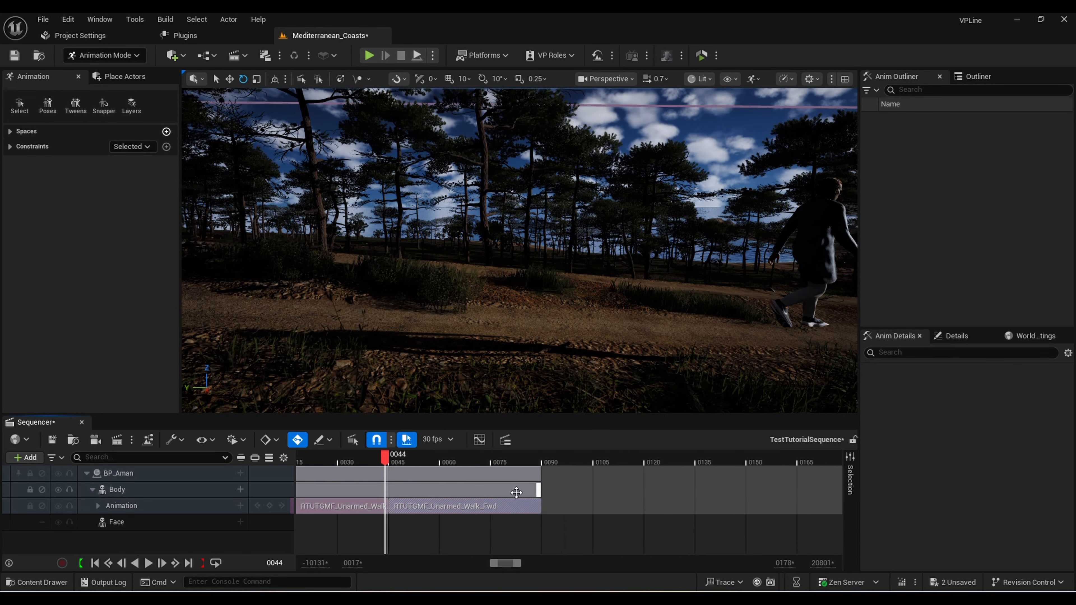
{"action": "left_click_drag", "start_coordinate": [383, 461], "coordinate": [377, 461]}
{"action": "right_click_drag", "start_coordinate": [332, 382], "coordinate": [373, 388]}
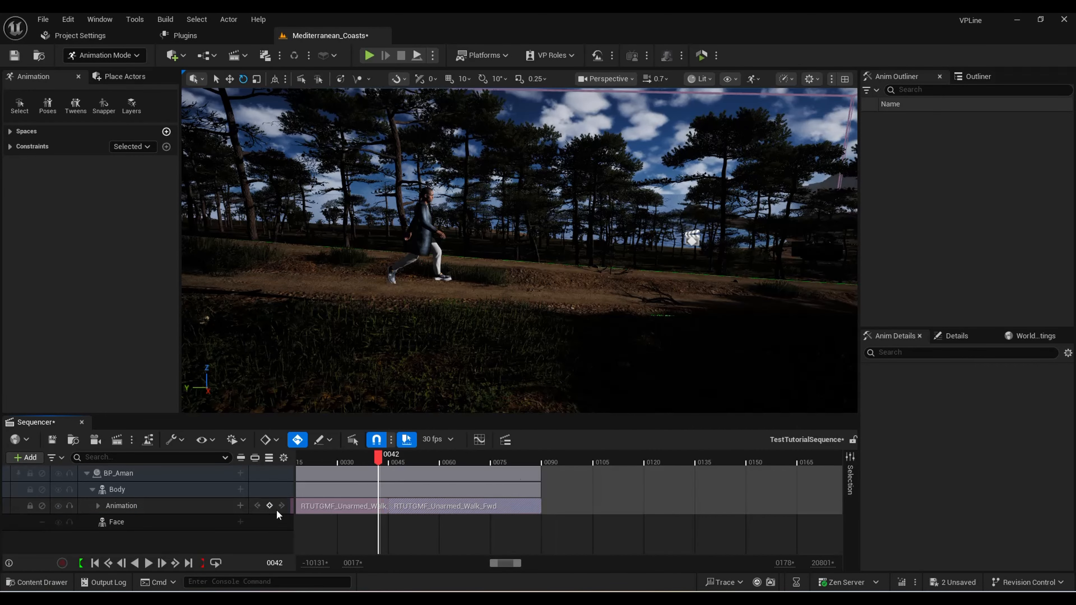
Add a third RTUTGMF_Unarmed_Walk_Fwd clip at frame 90 and move it onto the same row, directly after the second clip
{"action": "left_click", "coordinate": [543, 456]}
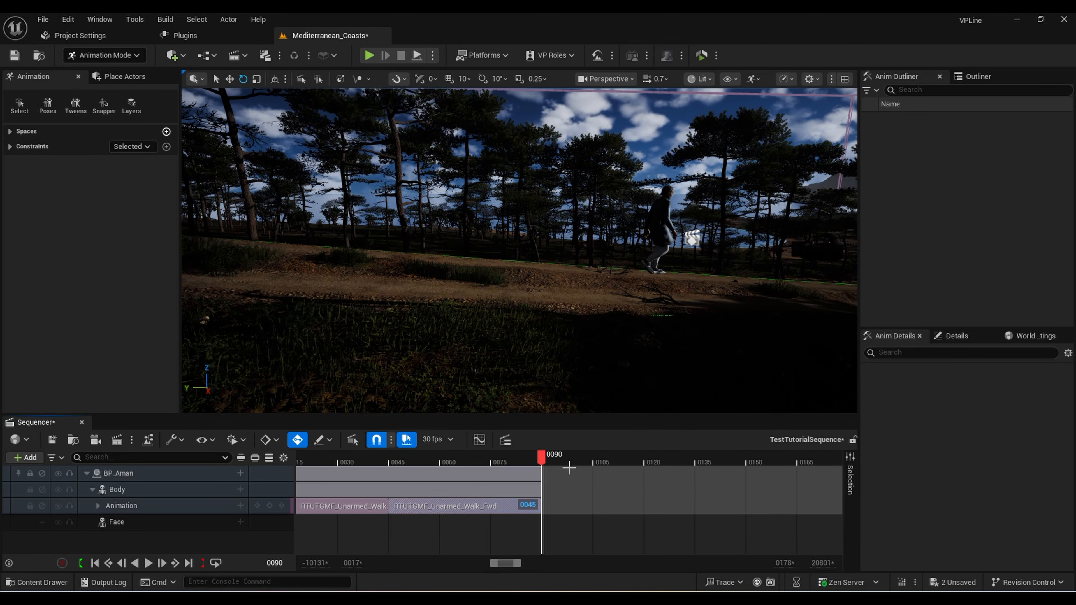
{"action": "scroll", "coordinate": [569, 468], "scroll_direction": "up", "scroll_amount": 7, "text": "ctrl"}
{"action": "scroll", "coordinate": [569, 468], "scroll_direction": "down", "scroll_amount": 3, "text": "ctrl"}
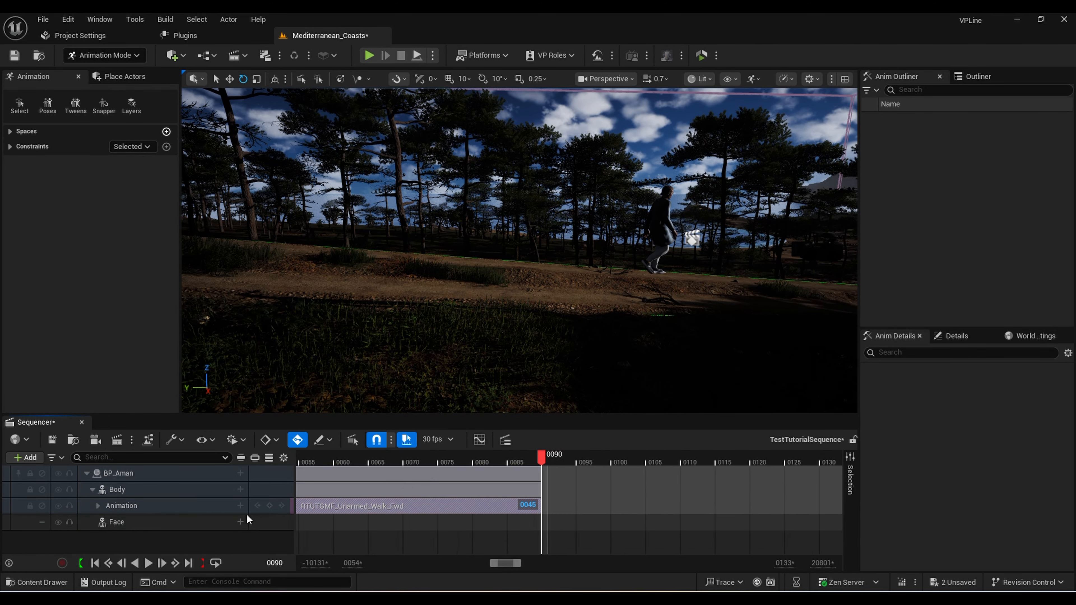
{"action": "left_click", "coordinate": [216, 506]}
{"action": "left_click", "coordinate": [240, 506]}
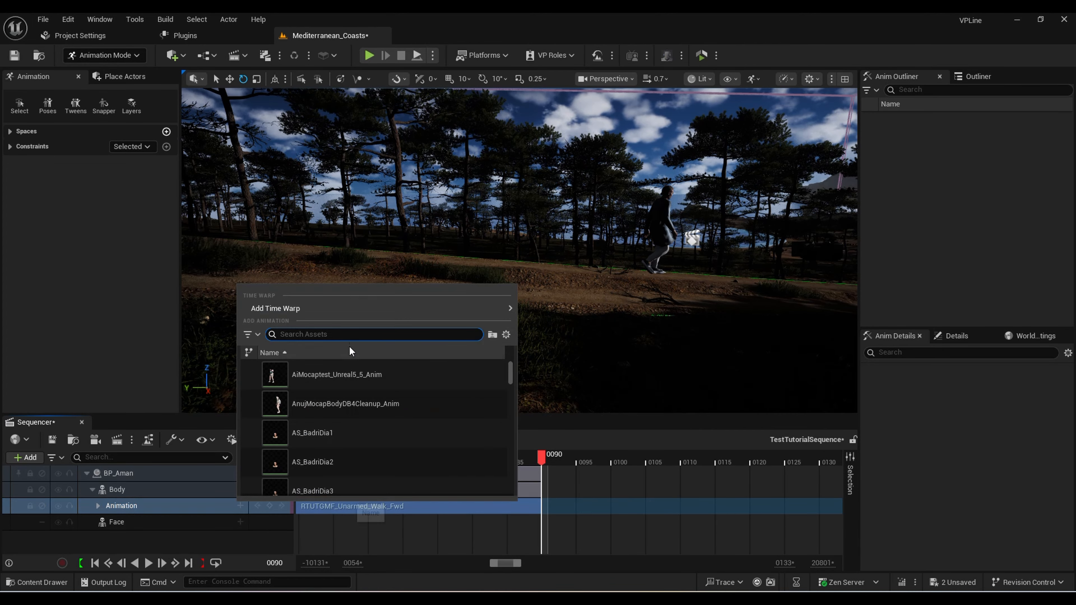
{"action": "type", "text": "tut"}
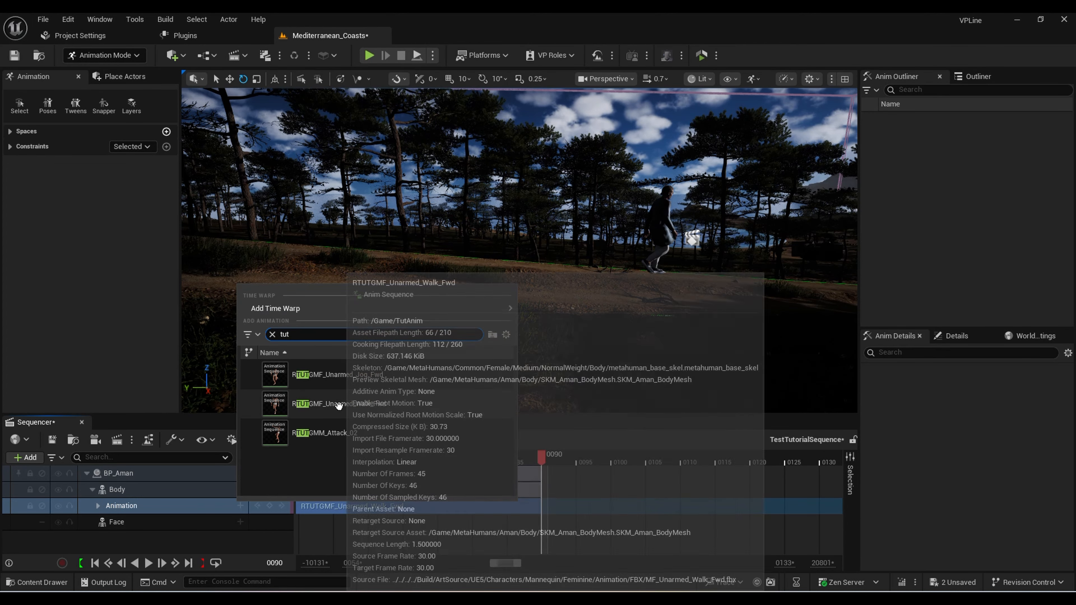
{"action": "left_click", "coordinate": [338, 404]}
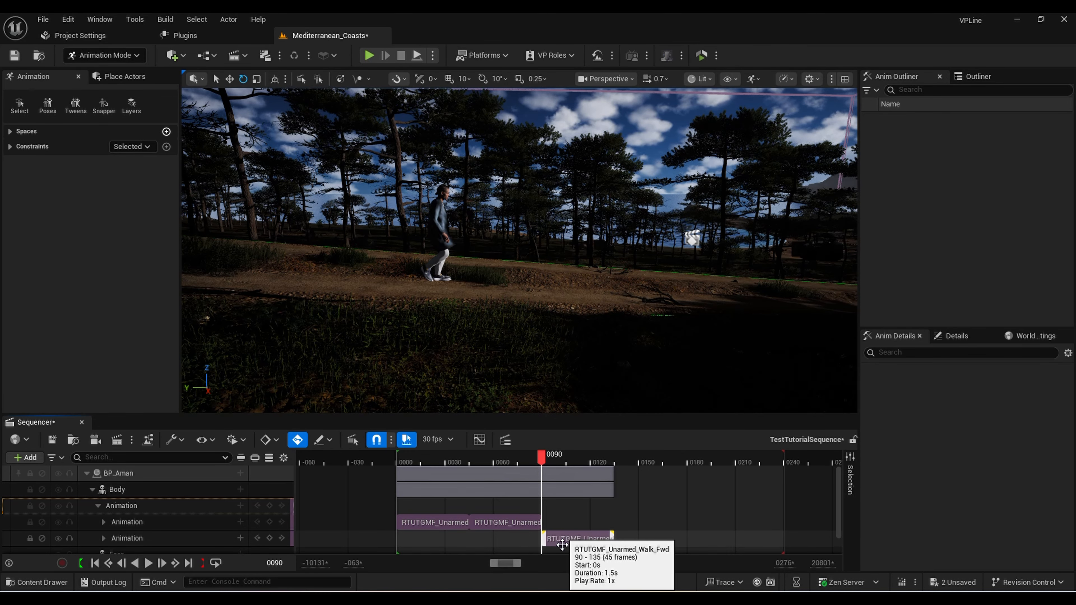
{"action": "left_click_drag", "start_coordinate": [564, 546], "coordinate": [565, 524]}
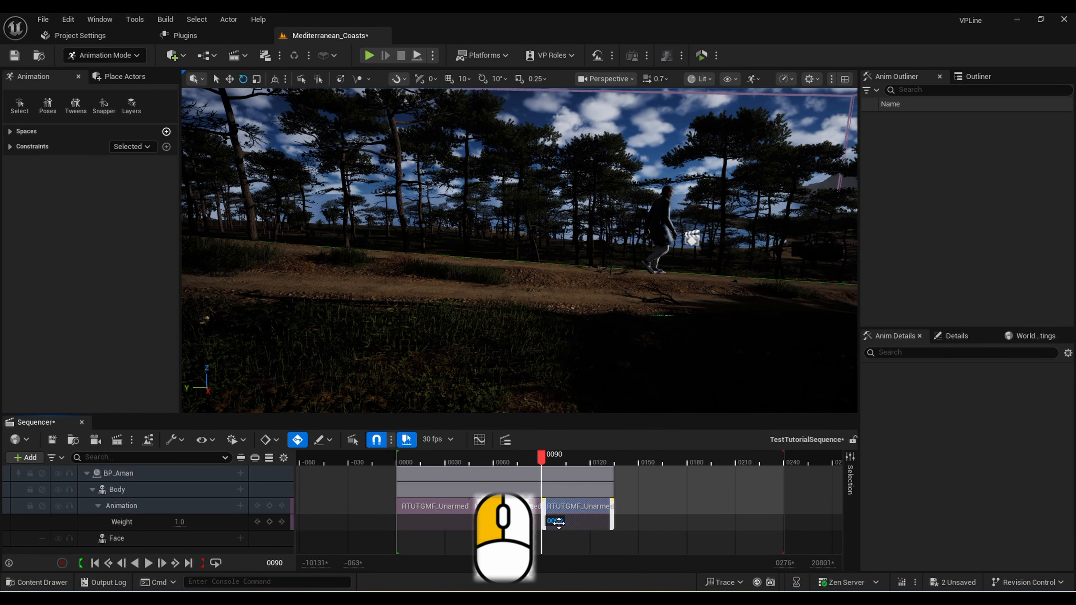
Match the third walk clip to the previous clip at frame 90 using the foot_l bone
{"action": "scroll", "coordinate": [579, 529], "scroll_direction": "up", "scroll_amount": 10}
{"action": "scroll", "coordinate": [598, 517], "scroll_direction": "down", "scroll_amount": 7}
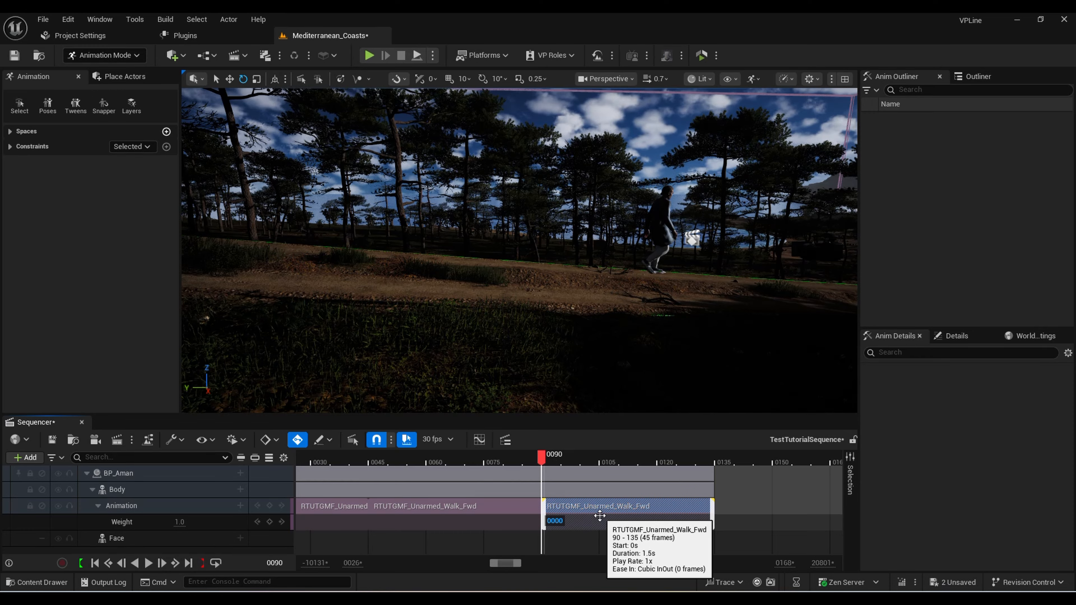
{"action": "scroll", "coordinate": [551, 514], "scroll_direction": "up", "scroll_amount": 8}
{"action": "left_click", "coordinate": [509, 512]}
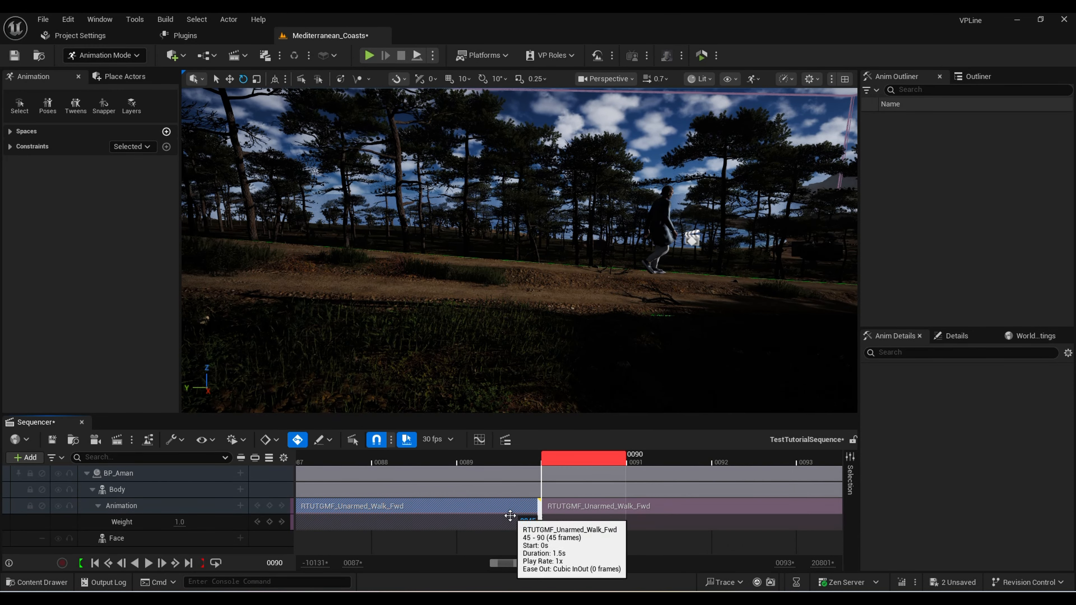
{"action": "right_click", "coordinate": [600, 511]}
{"action": "mouse_move", "coordinate": [741, 391]}
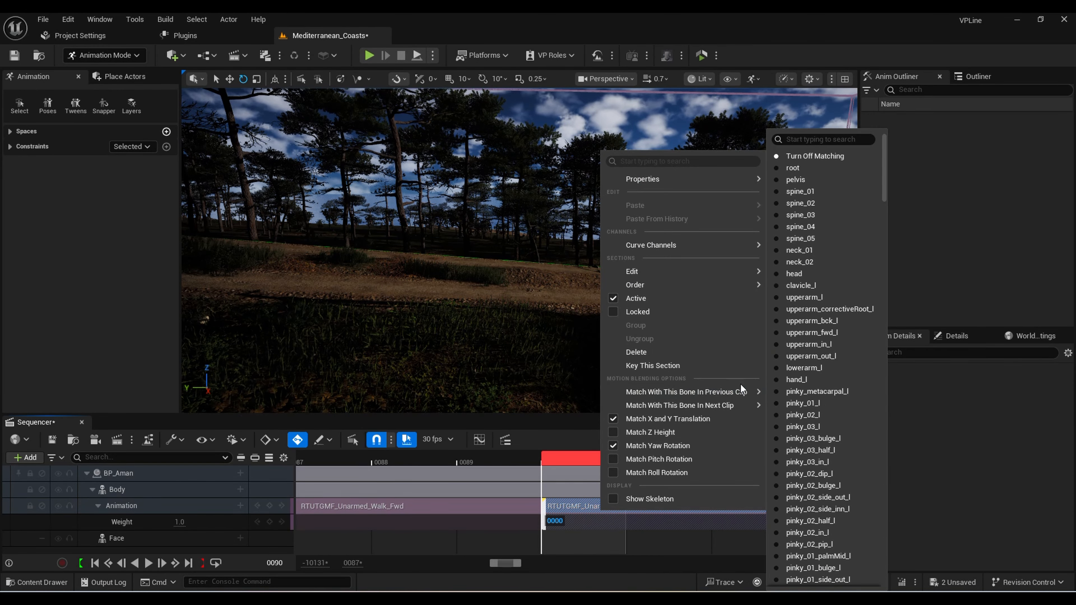
{"action": "type", "text": "foot"}
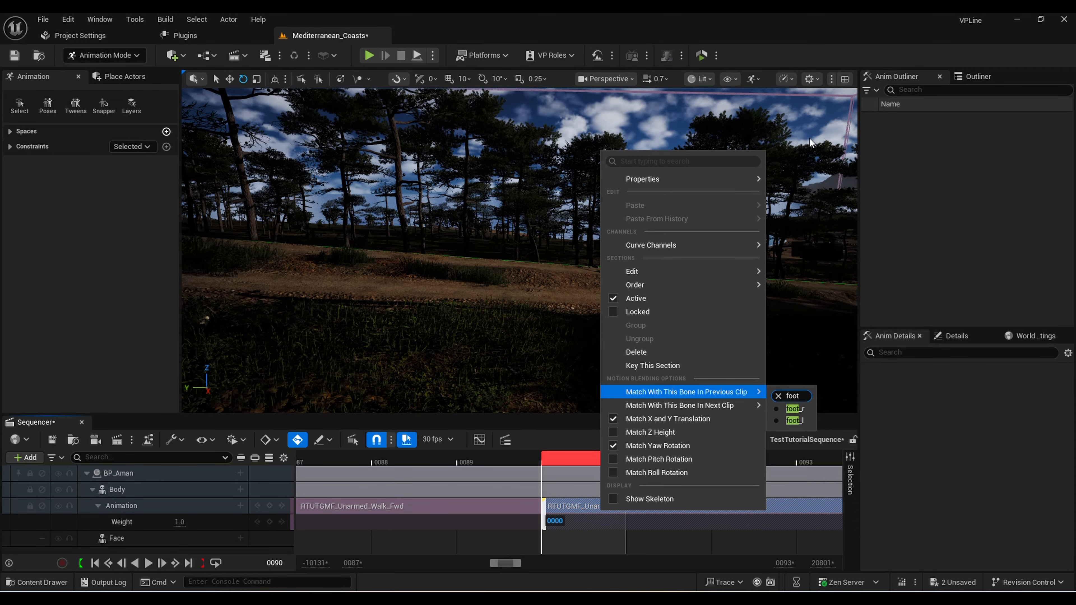
{"action": "left_click", "coordinate": [787, 426]}
Play back the three chained walk clips from near the start to examine BP_Aman's continuous walk
{"action": "scroll", "coordinate": [545, 453], "scroll_direction": "down", "scroll_amount": 10}
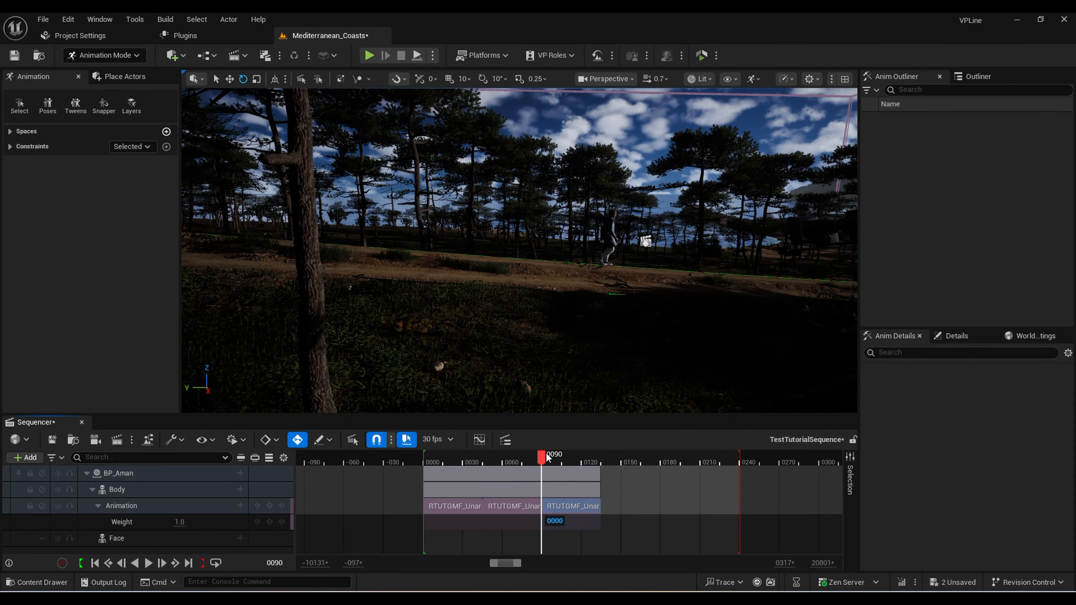
{"action": "left_click_drag", "start_coordinate": [546, 453], "coordinate": [432, 461]}
{"action": "key", "text": "space"}
{"action": "key", "text": "space"}
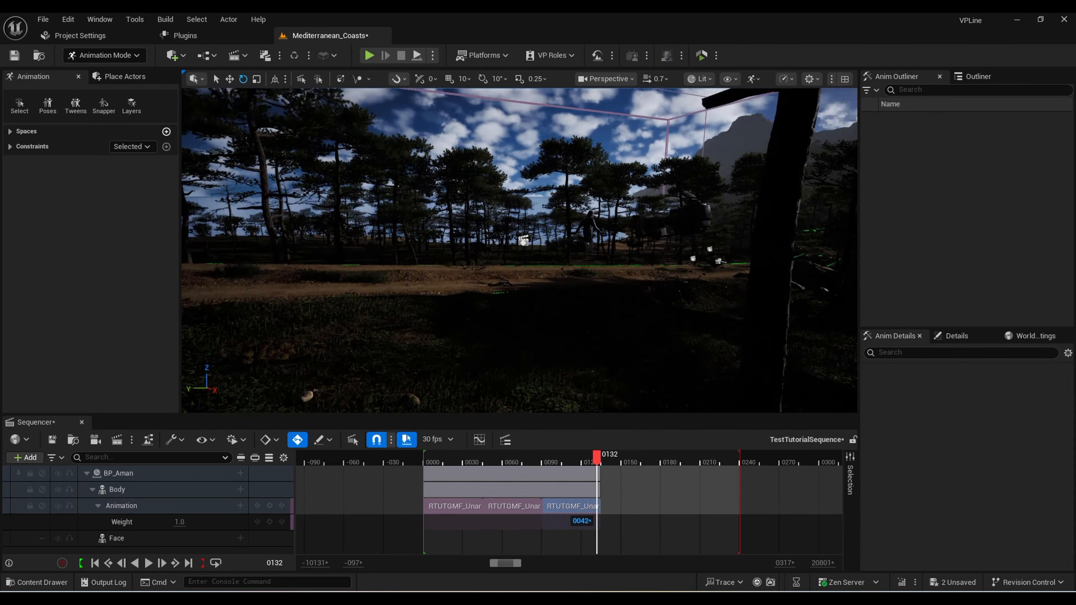
Add a Transform track to BP_Aman's Body component with the playhead at frame 0
{"action": "right_click_drag", "start_coordinate": [520, 250], "coordinate": [533, 284]}
{"action": "scroll", "coordinate": [519, 250], "scroll_direction": "up", "scroll_amount": 1}
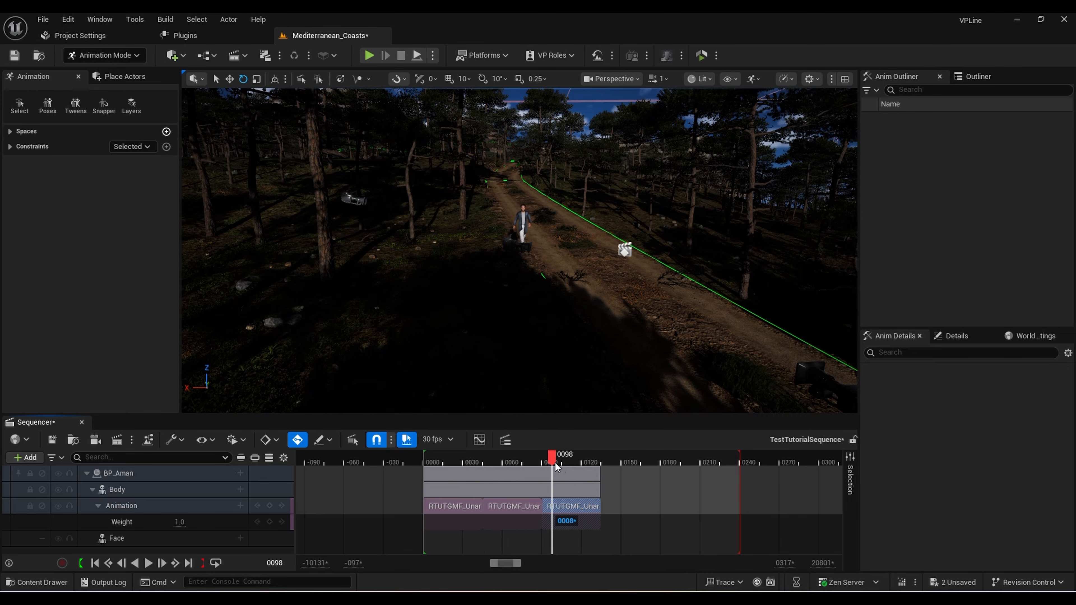
{"action": "mouse_move", "coordinate": [567, 469]}
{"action": "left_mouse_down"}
{"action": "mouse_move", "coordinate": [541, 470]}
{"action": "mouse_move", "coordinate": [557, 469]}
{"action": "left_mouse_up"}
{"action": "right_click_drag", "start_coordinate": [526, 340], "coordinate": [474, 343]}
{"action": "left_click", "coordinate": [429, 454]}
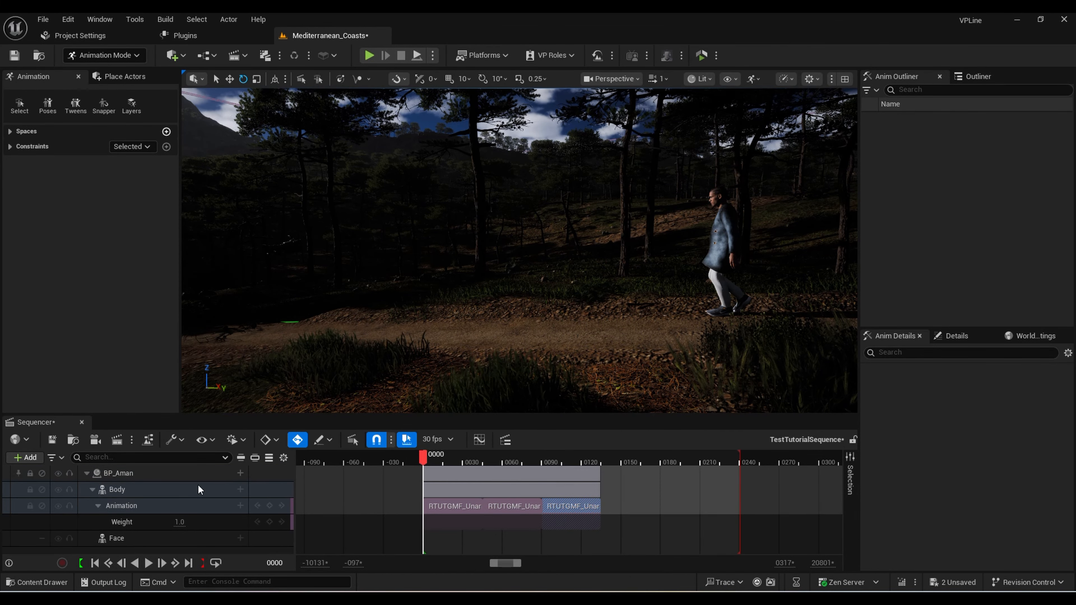
{"action": "left_click", "coordinate": [92, 490]}
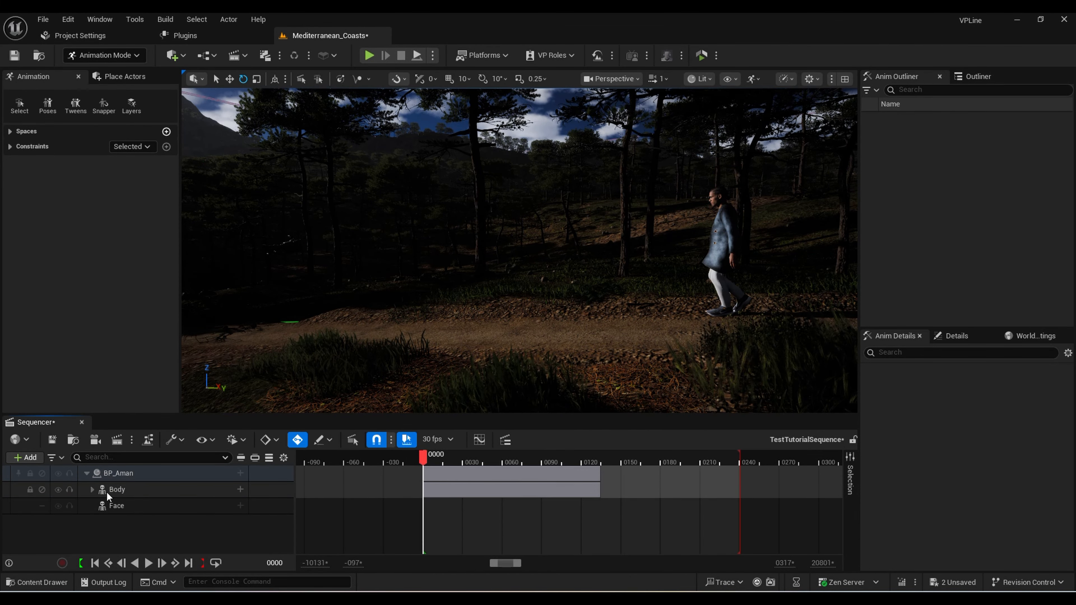
{"action": "left_click", "coordinate": [240, 490]}
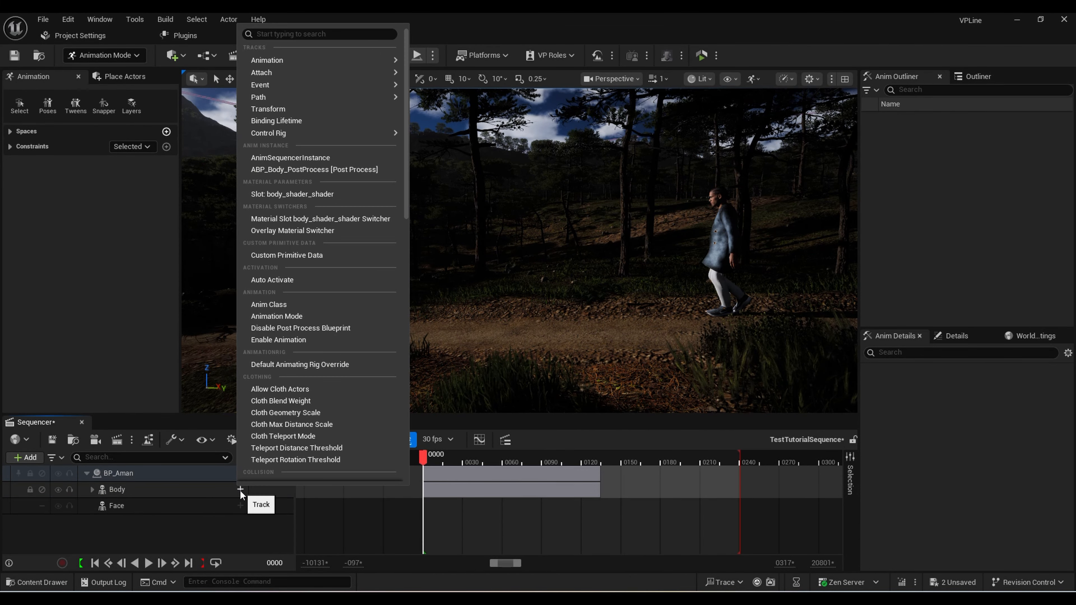
{"action": "left_click", "coordinate": [300, 110]}
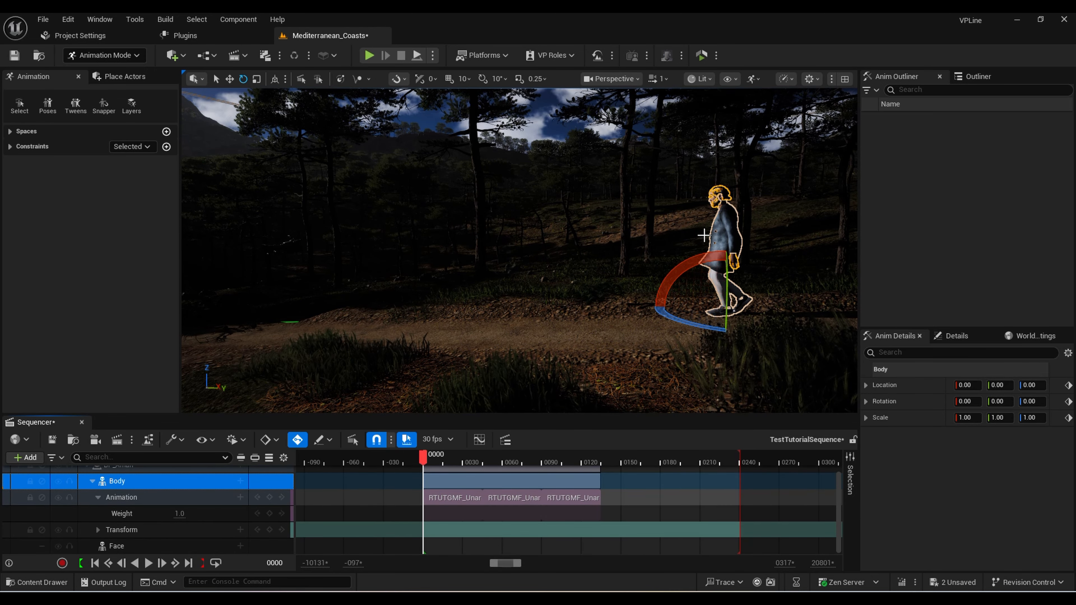
Scrub the first walk clip between frames 0 and 34 to examine BP_Aman's path and foot contact with the ground
{"action": "right_click_drag", "start_coordinate": [520, 250], "coordinate": [545, 257]}
{"action": "key", "text": "w"}
{"action": "key", "text": "s"}
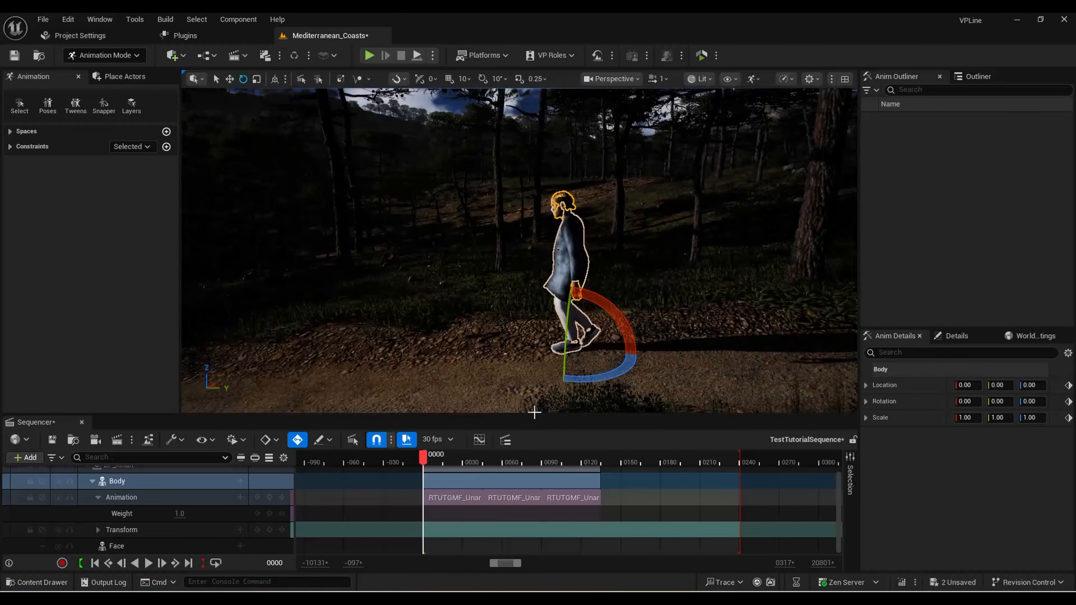
{"action": "left_click", "coordinate": [581, 504]}
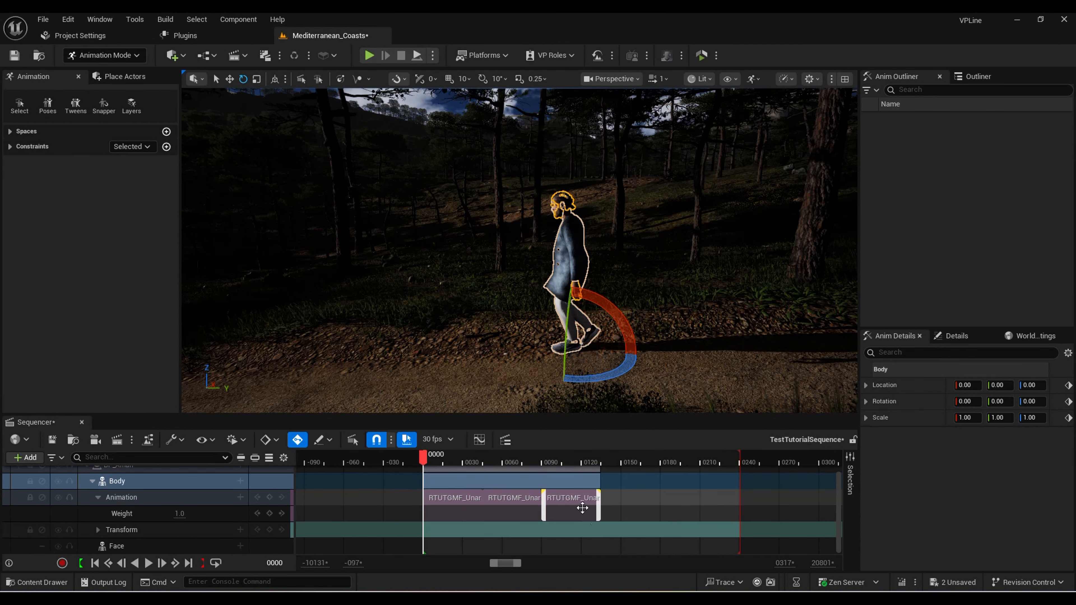
{"action": "left_click", "coordinate": [509, 498]}
{"action": "left_click", "coordinate": [544, 475]}
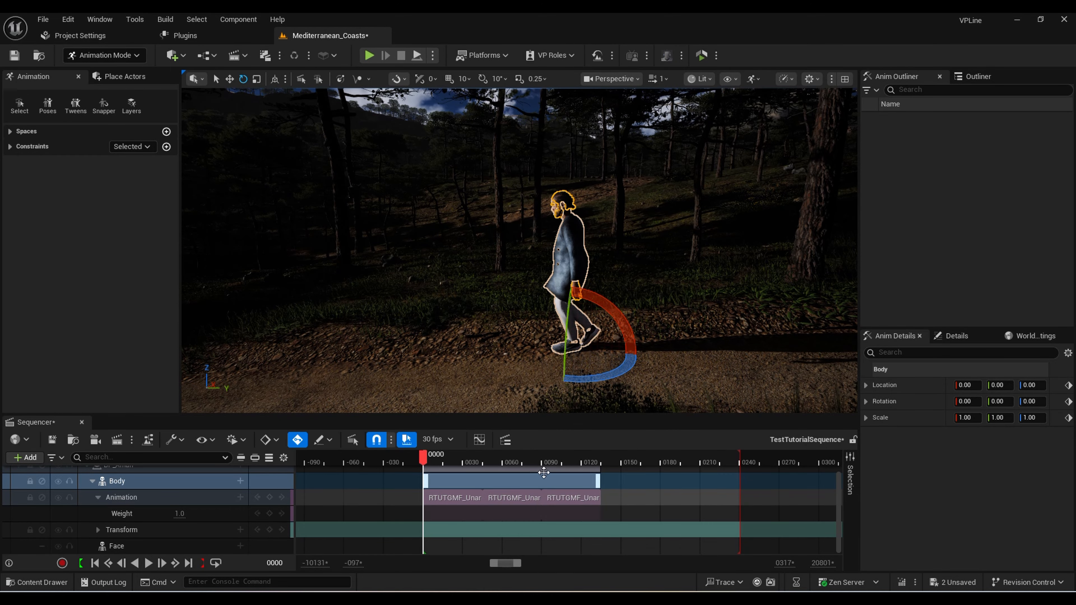
{"action": "left_click_drag", "start_coordinate": [423, 454], "coordinate": [469, 458]}
{"action": "key", "text": "s"}
{"action": "right_click_drag", "start_coordinate": [477, 378], "coordinate": [373, 377]}
{"action": "key", "text": "w"}
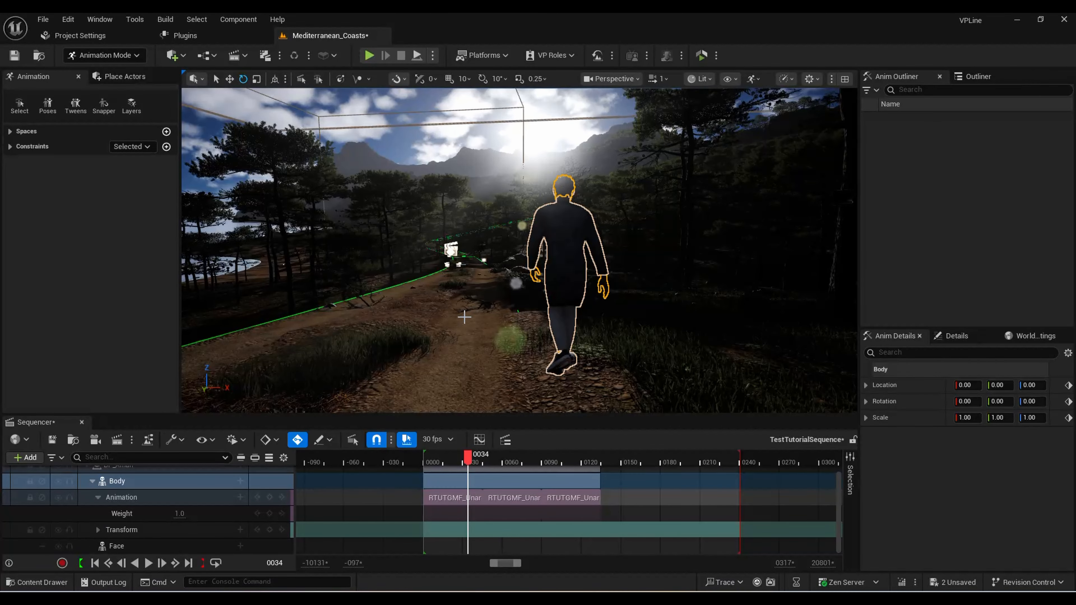
{"action": "key", "text": "a"}
{"action": "right_click_drag", "start_coordinate": [464, 317], "coordinate": [602, 318]}
{"action": "key", "text": "s"}
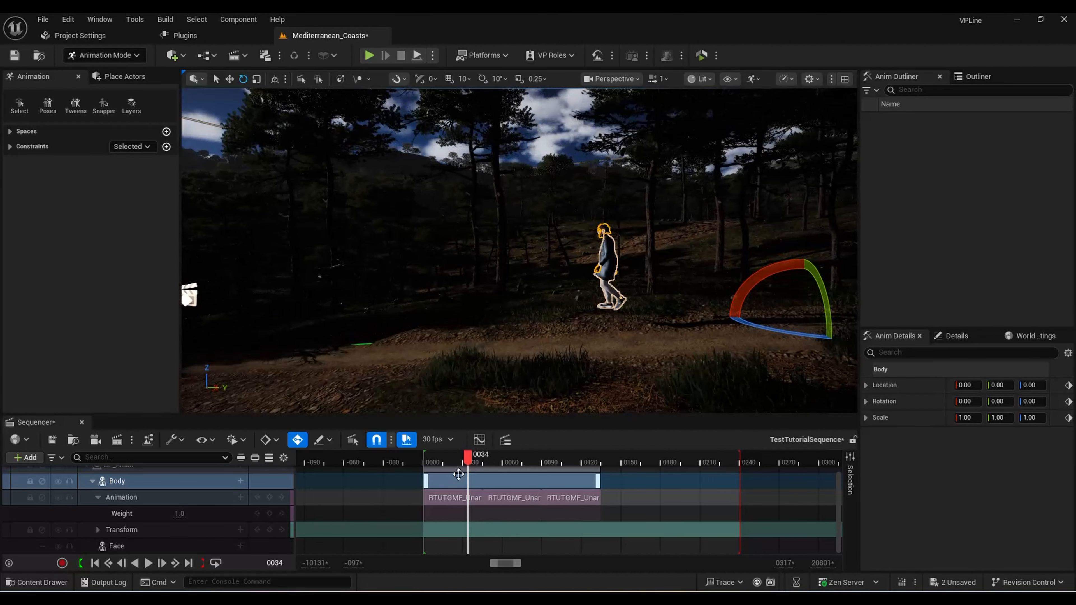
{"action": "left_click_drag", "start_coordinate": [468, 463], "coordinate": [421, 462]}
{"action": "right_click_drag", "start_coordinate": [458, 381], "coordinate": [551, 398]}
{"action": "key", "text": "w"}
{"action": "key", "text": "s"}
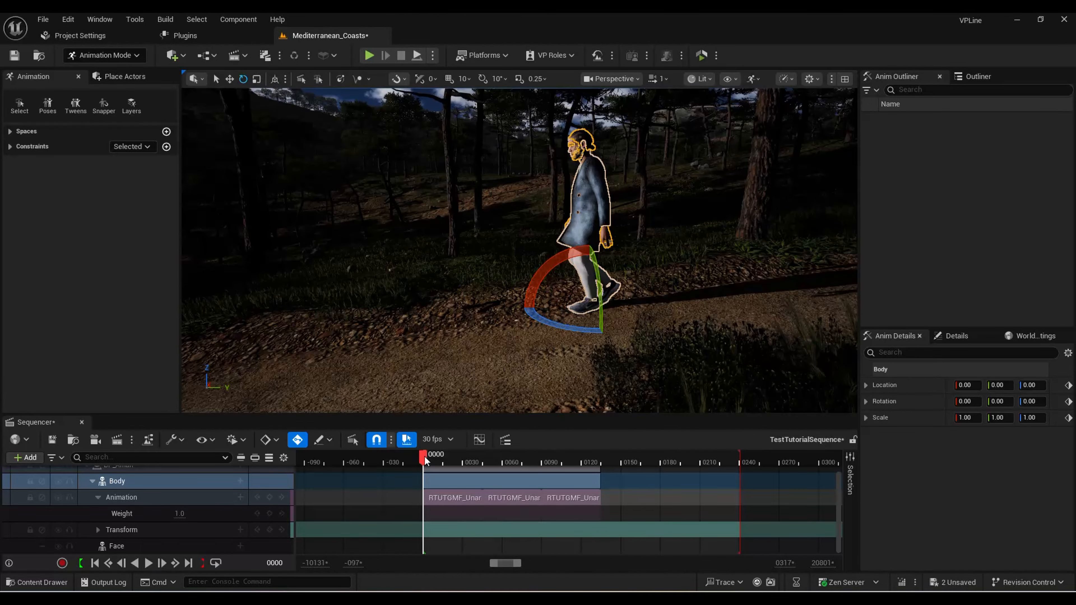
Key the Body's Transform track at frame 18
{"action": "left_click_drag", "start_coordinate": [424, 457], "coordinate": [448, 456]}
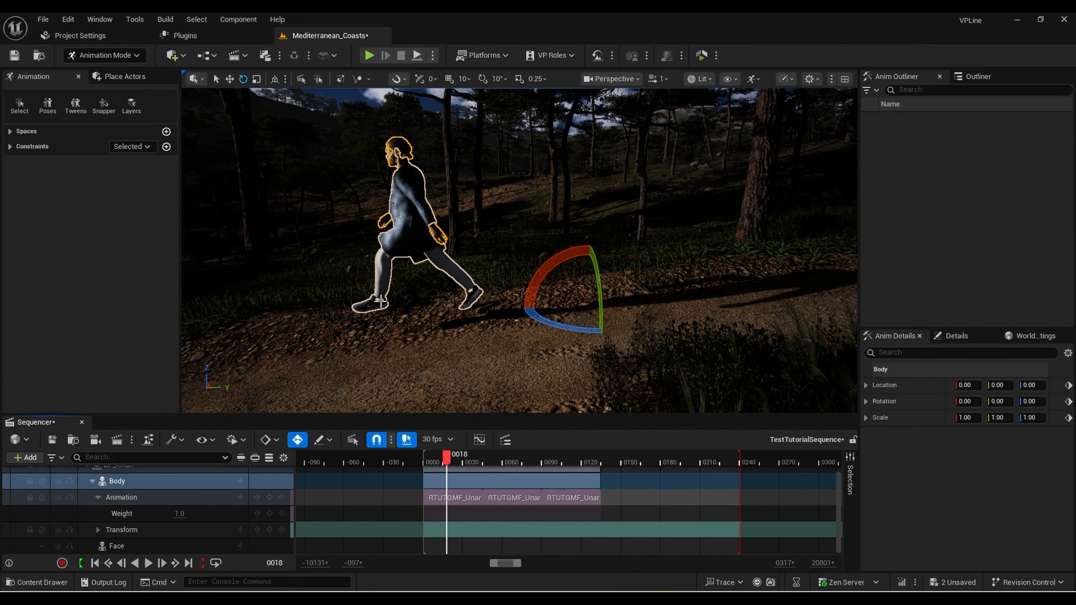
{"action": "right_click_drag", "start_coordinate": [530, 322], "coordinate": [483, 297]}
{"action": "key", "text": "q"}
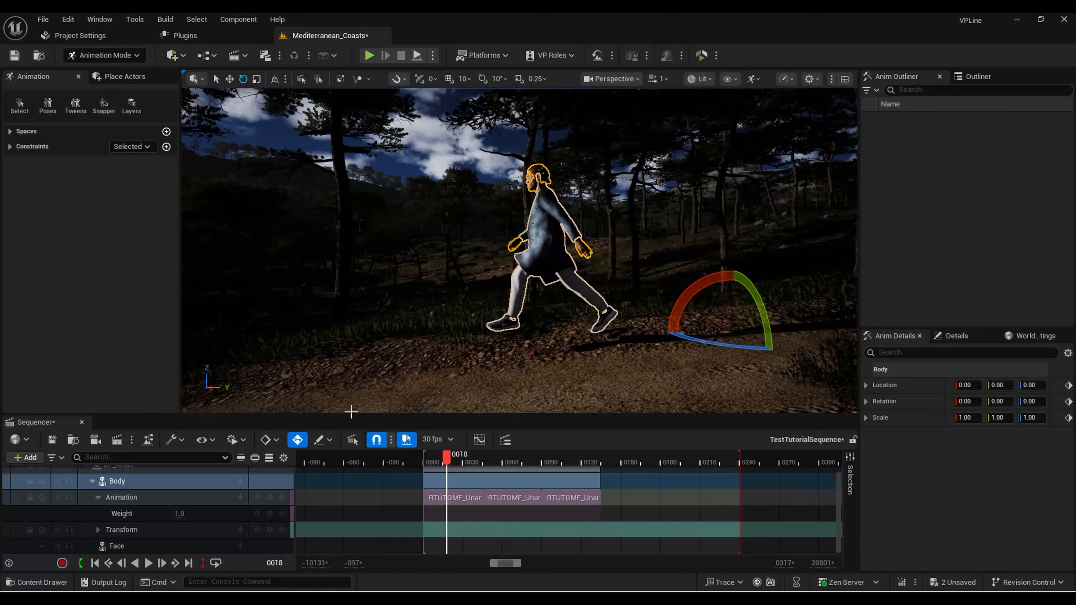
{"action": "left_click", "coordinate": [212, 530]}
{"action": "left_click", "coordinate": [507, 279]}
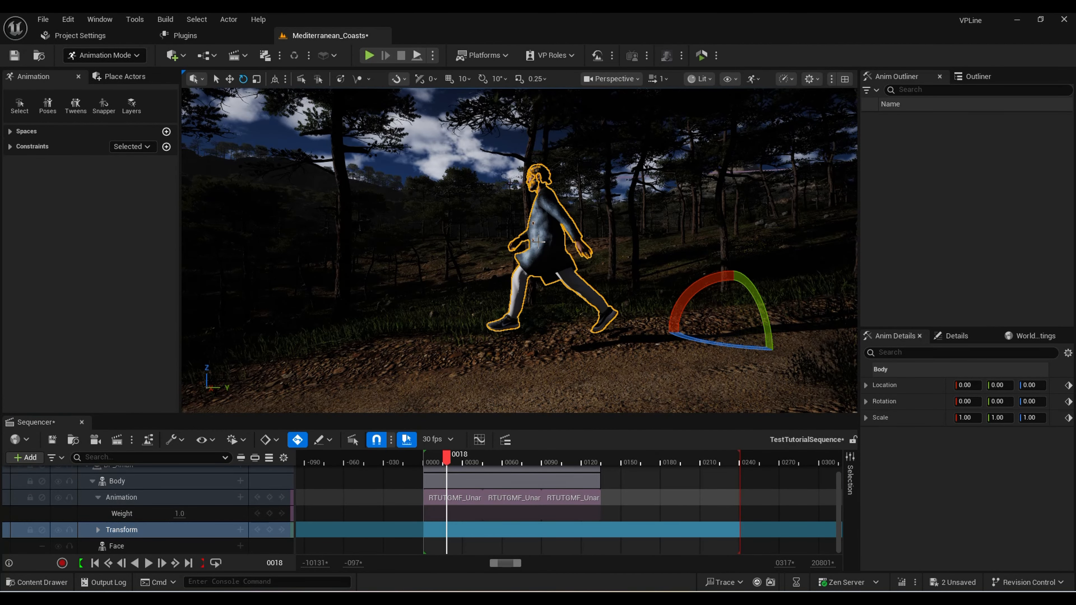
{"action": "left_click", "coordinate": [270, 530]}
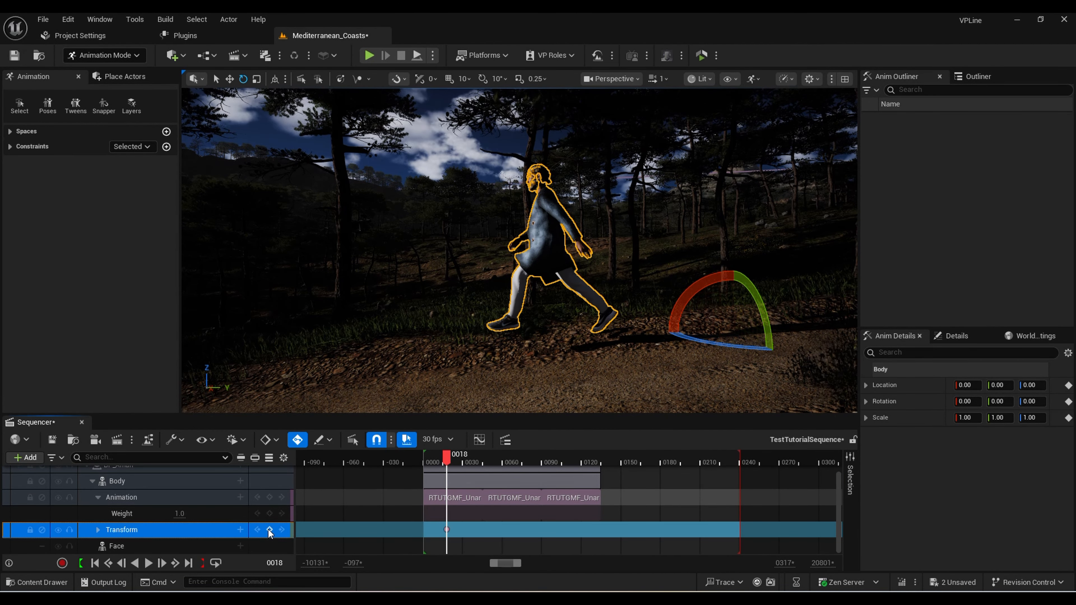
Expand the Body's Transform channels and set Location Z to -18 at frame 18
{"action": "left_click", "coordinate": [98, 530]}
{"action": "scroll", "coordinate": [153, 527], "scroll_direction": "down", "scroll_amount": 3}
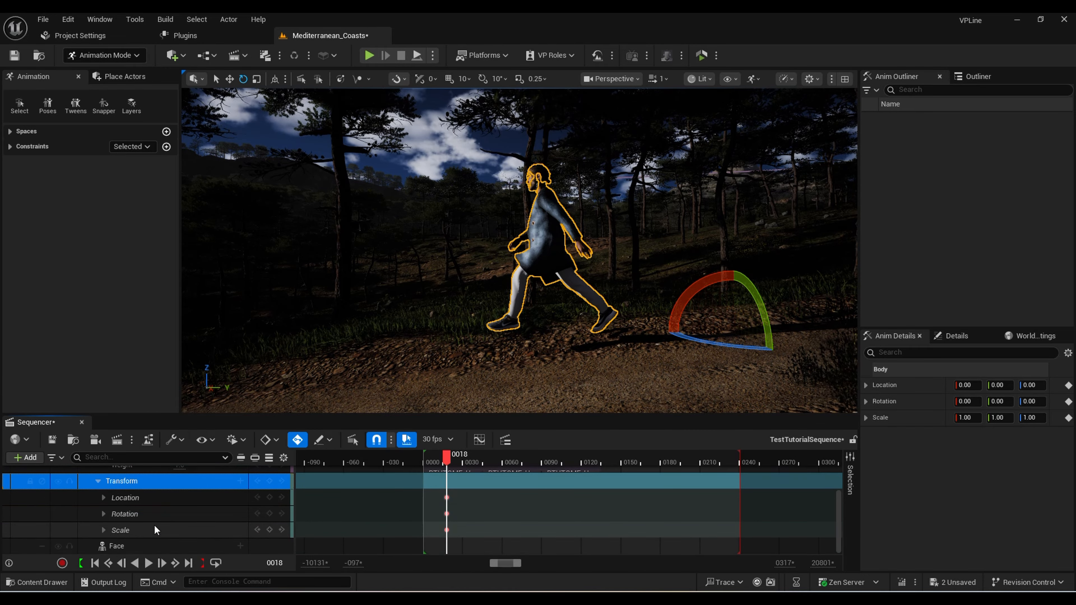
{"action": "left_click", "coordinate": [104, 498]}
{"action": "scroll", "coordinate": [127, 516], "scroll_direction": "down", "scroll_amount": 2}
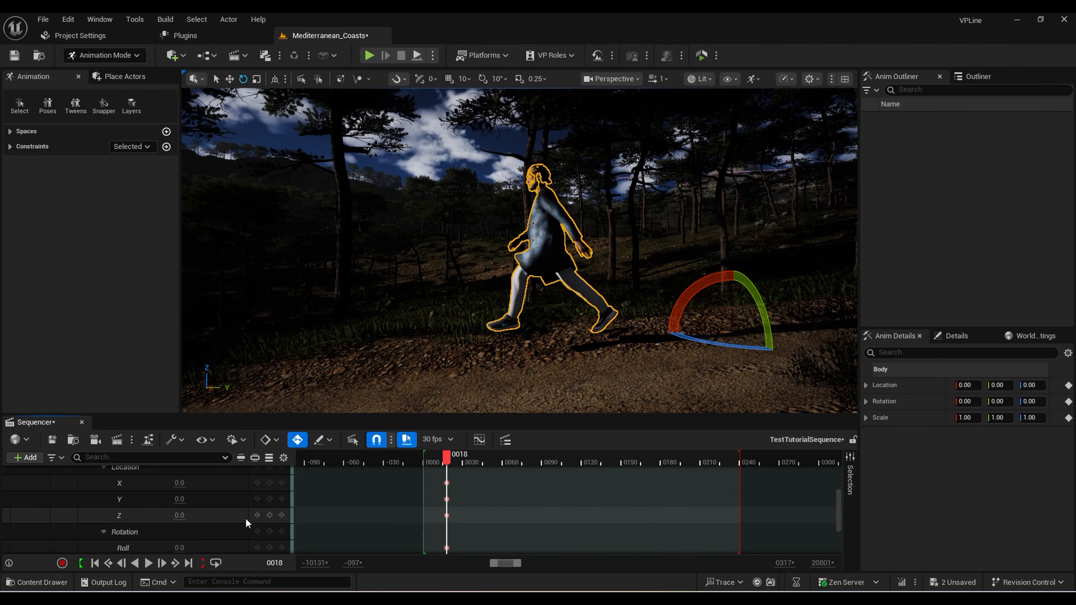
{"action": "left_click_drag", "start_coordinate": [179, 516], "coordinate": [144, 516]}
{"action": "key", "text": "g"}
{"action": "key", "text": "y"}
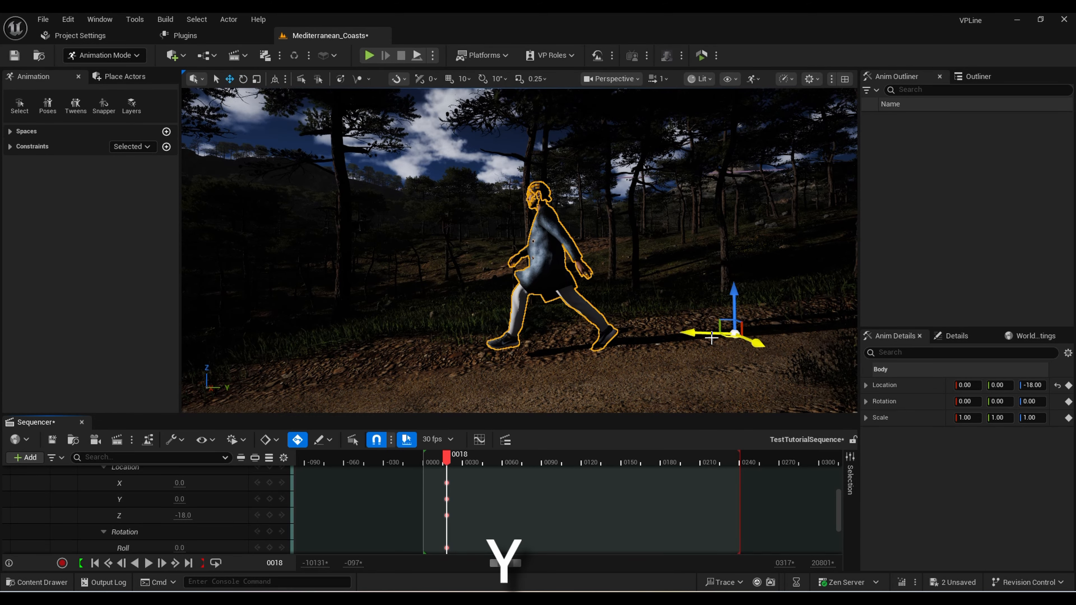
{"action": "key", "text": "x"}
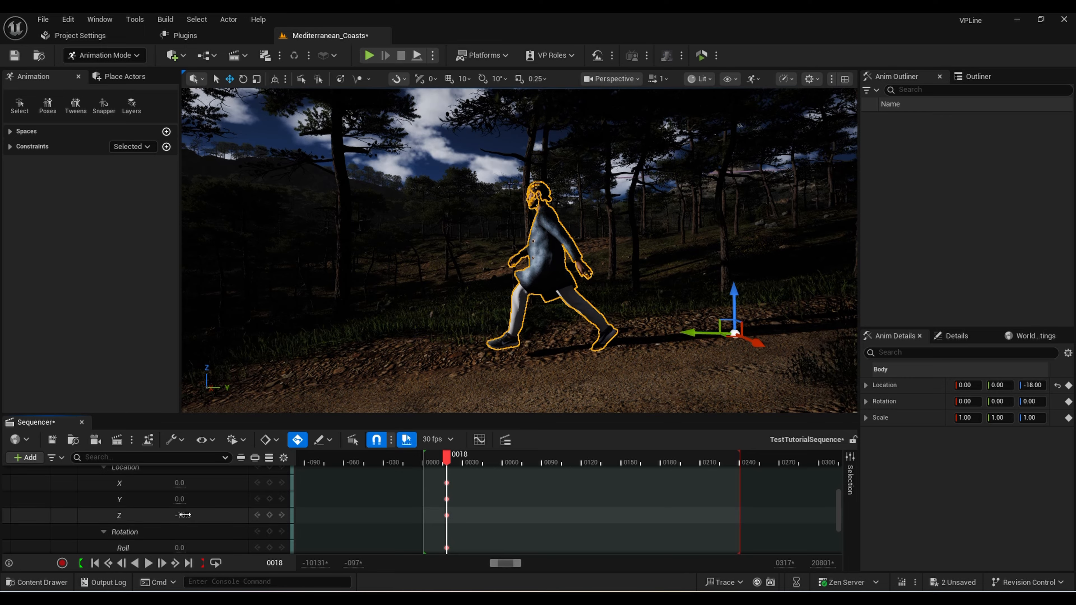
Refine the Body's pose at frame 18 by setting Location Z to -15 and Roll to 2
{"action": "mouse_move", "coordinate": [183, 516]}
{"action": "left_mouse_down"}
{"action": "mouse_move", "coordinate": [173, 515]}
{"action": "mouse_move", "coordinate": [183, 515]}
{"action": "left_mouse_up"}
{"action": "scroll", "coordinate": [185, 524], "scroll_direction": "down", "scroll_amount": 2}
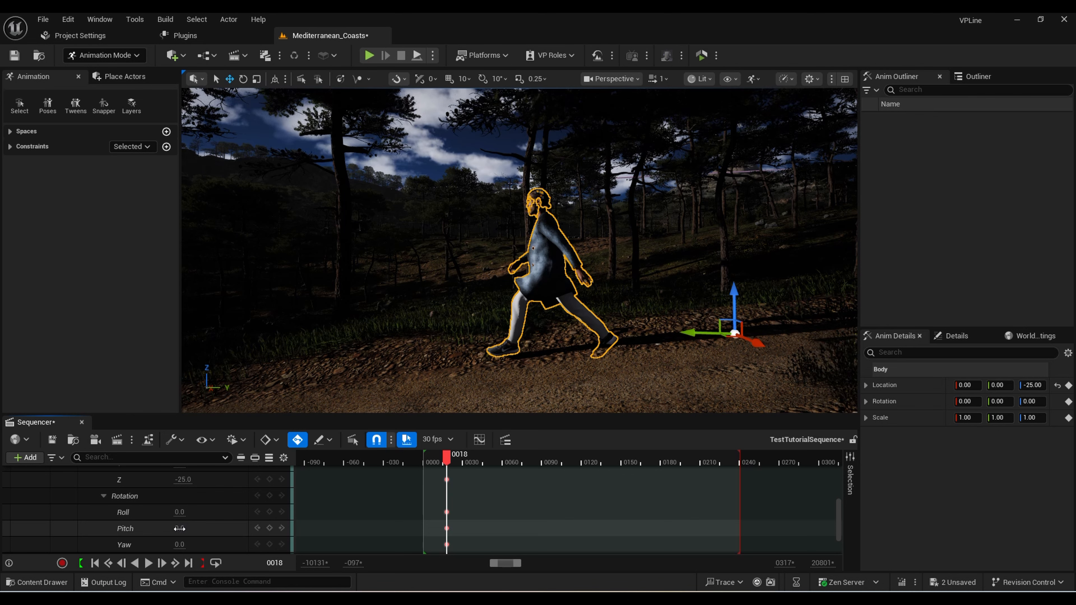
{"action": "key", "text": "ctrl+z"}
{"action": "left_click_drag", "start_coordinate": [181, 512], "coordinate": [200, 480]}
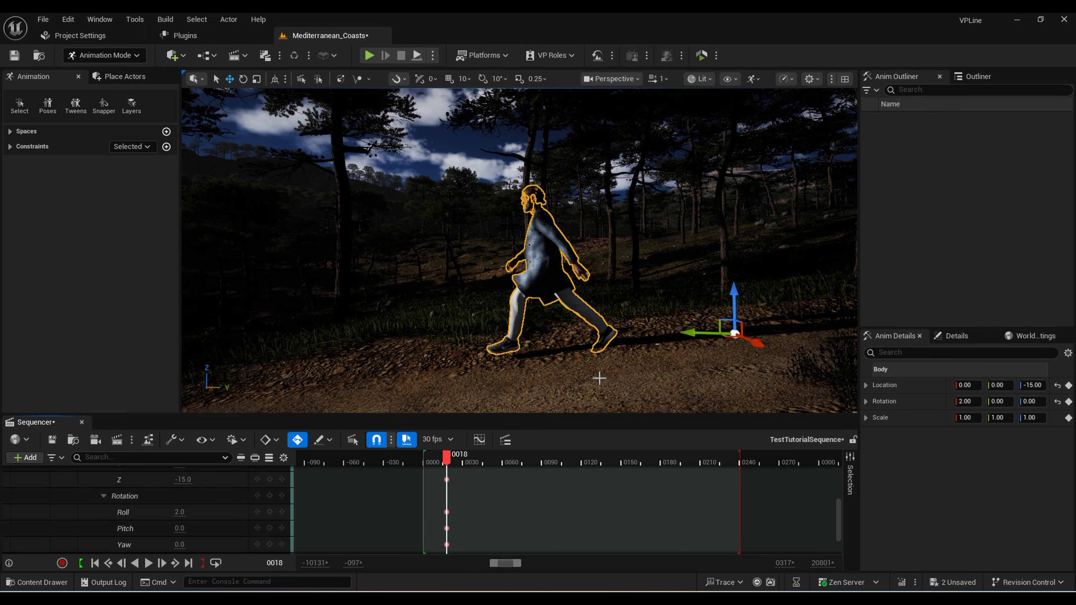
{"action": "mouse_move", "coordinate": [600, 378]}
{"action": "right_mouse_down"}
{"action": "mouse_move", "coordinate": [686, 373]}
{"action": "mouse_move", "coordinate": [594, 373]}
{"action": "mouse_move", "coordinate": [587, 393]}
{"action": "right_mouse_up"}
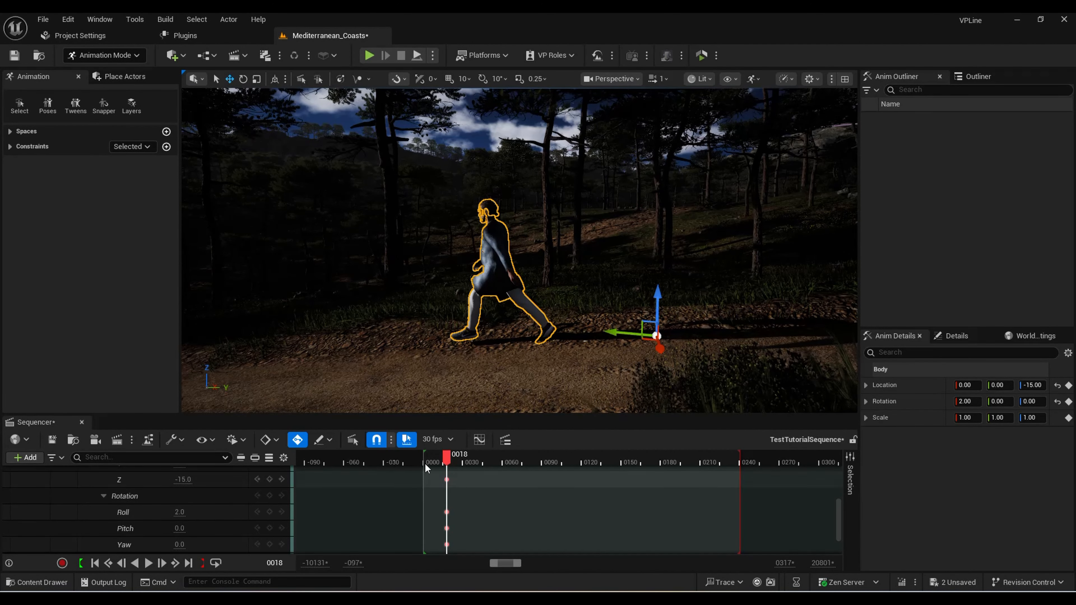
{"action": "right_click_drag", "start_coordinate": [365, 246], "coordinate": [530, 325]}
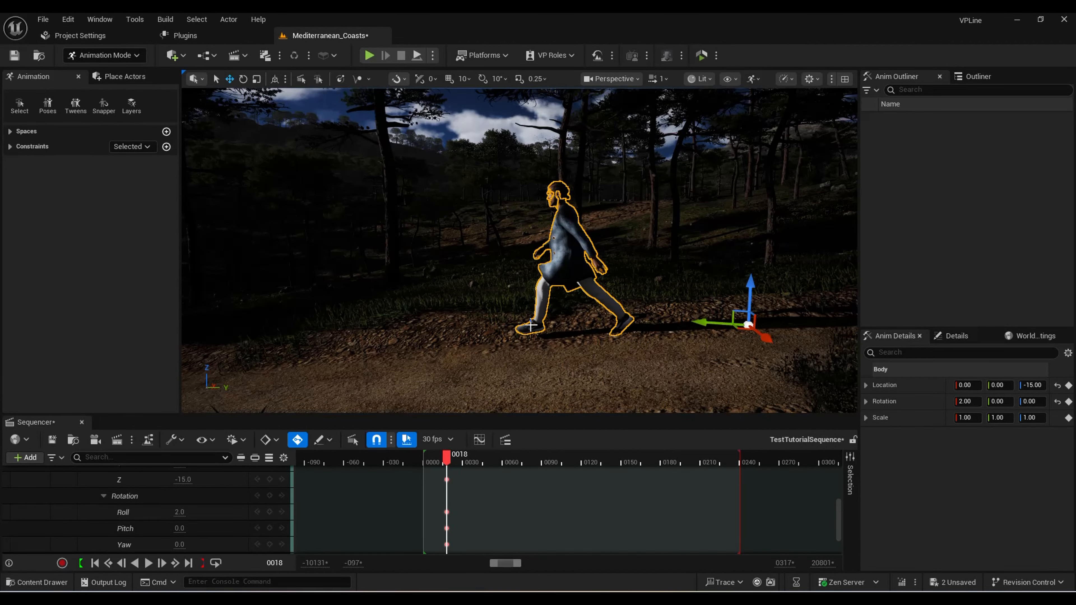
Set the Body's Yaw to -8 and Location Z to -32 at frame 52
{"action": "left_click_drag", "start_coordinate": [447, 460], "coordinate": [481, 462]}
{"action": "left_click_drag", "start_coordinate": [479, 462], "coordinate": [497, 463]}
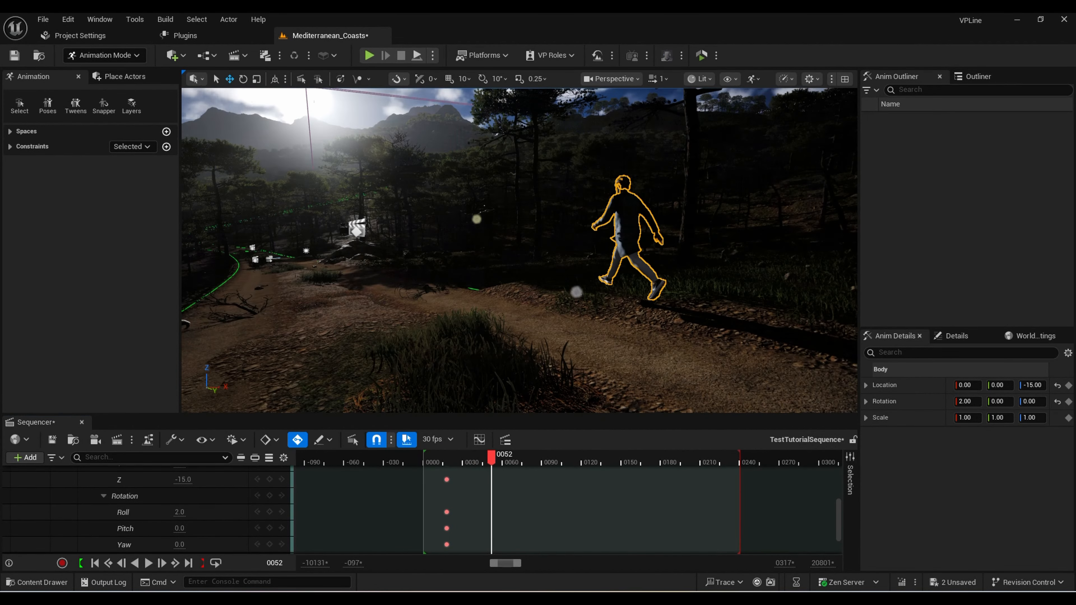
{"action": "right_click_drag", "start_coordinate": [519, 255], "coordinate": [510, 371]}
{"action": "mouse_move", "coordinate": [490, 464]}
{"action": "left_mouse_down"}
{"action": "mouse_move", "coordinate": [450, 463]}
{"action": "mouse_move", "coordinate": [494, 466]}
{"action": "left_mouse_up"}
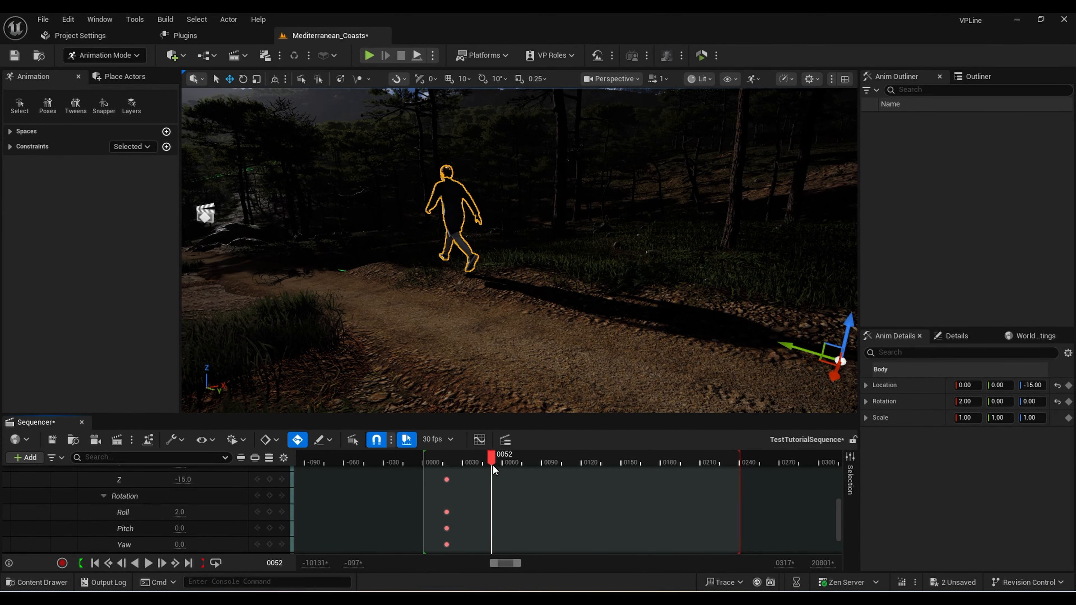
{"action": "right_click_drag", "start_coordinate": [540, 339], "coordinate": [504, 333]}
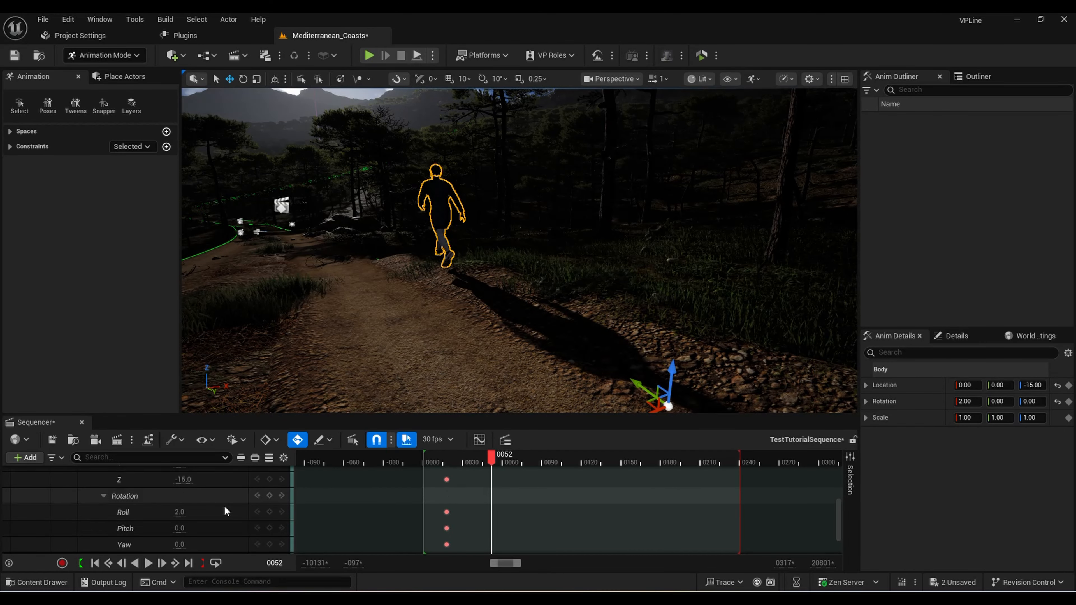
{"action": "scroll", "coordinate": [211, 526], "scroll_direction": "down", "scroll_amount": 2}
{"action": "scroll", "coordinate": [174, 519], "scroll_direction": "up", "scroll_amount": 1}
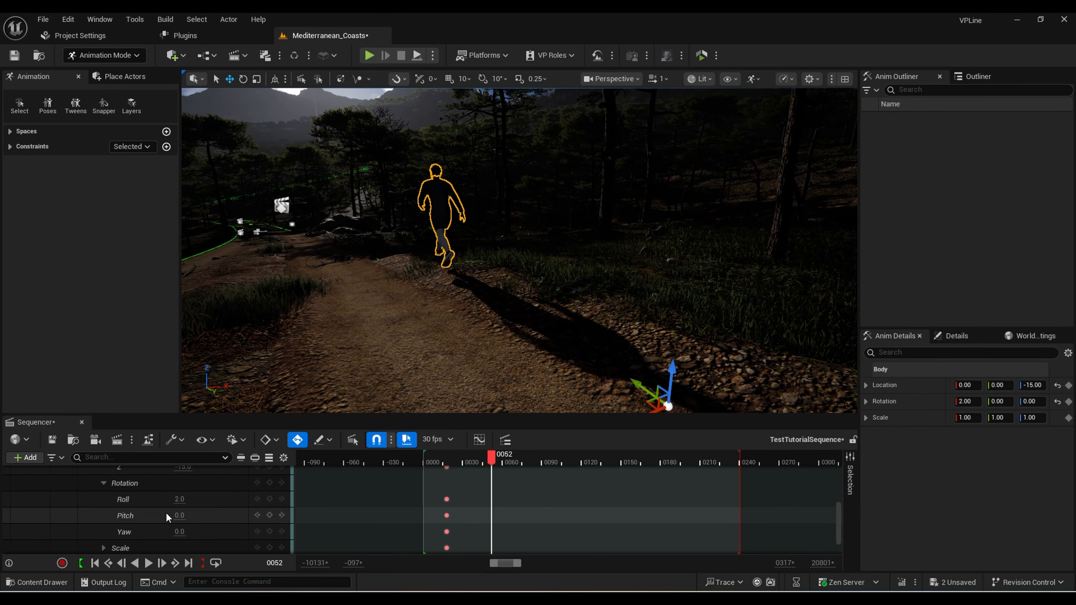
{"action": "left_click_drag", "start_coordinate": [181, 532], "coordinate": [166, 532]}
{"action": "left_click_drag", "start_coordinate": [166, 532], "coordinate": [161, 532]}
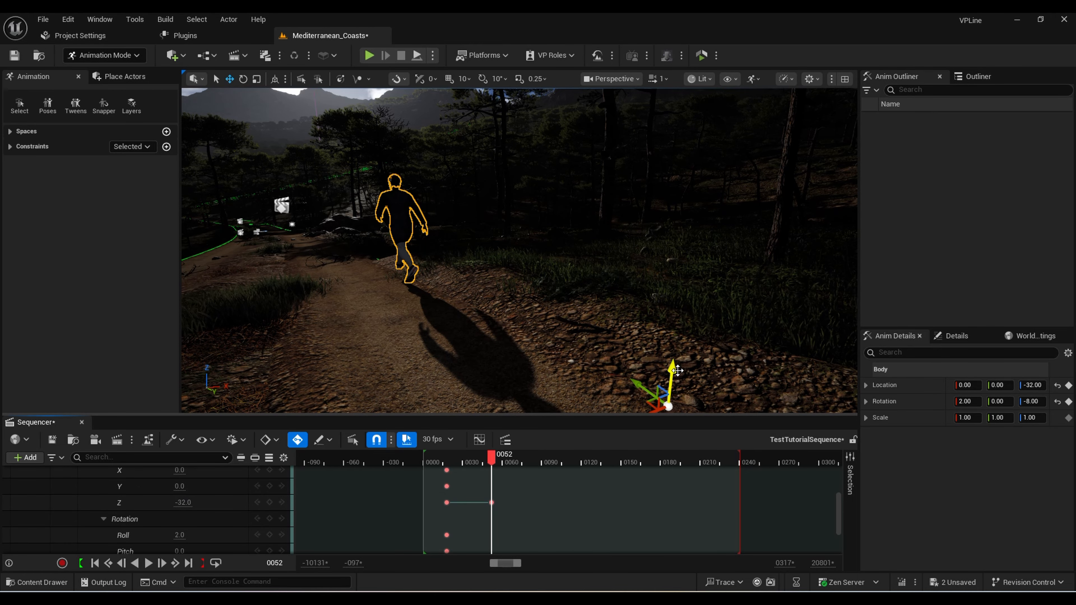
Play back the walk from about frame 18 to examine how BP_Aman follows the path between the two transform keys
{"action": "right_click_drag", "start_coordinate": [717, 343], "coordinate": [708, 293]}
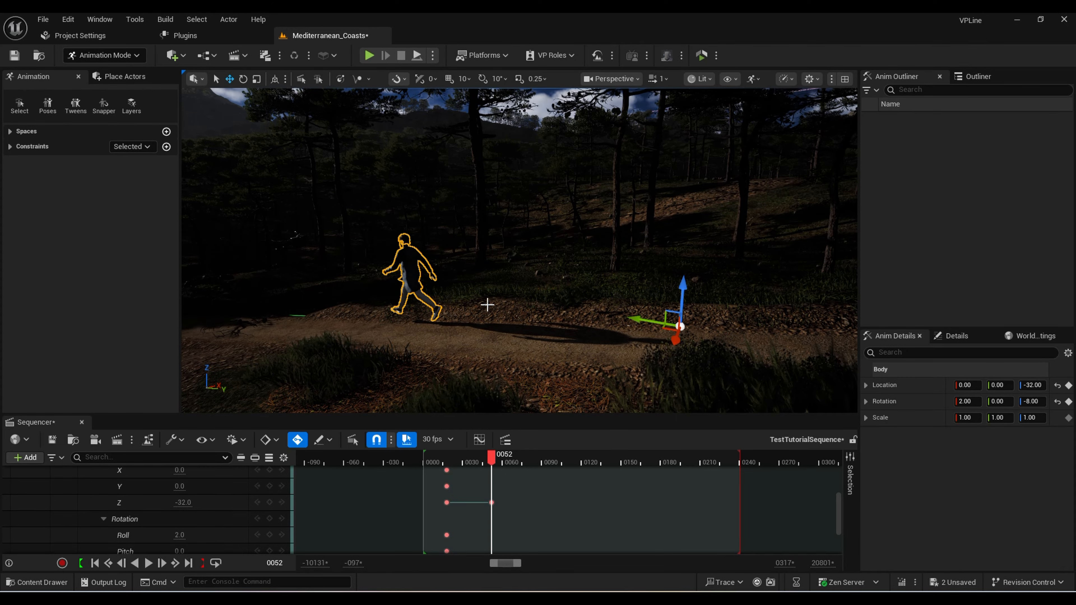
{"action": "right_click_drag", "start_coordinate": [488, 305], "coordinate": [634, 303]}
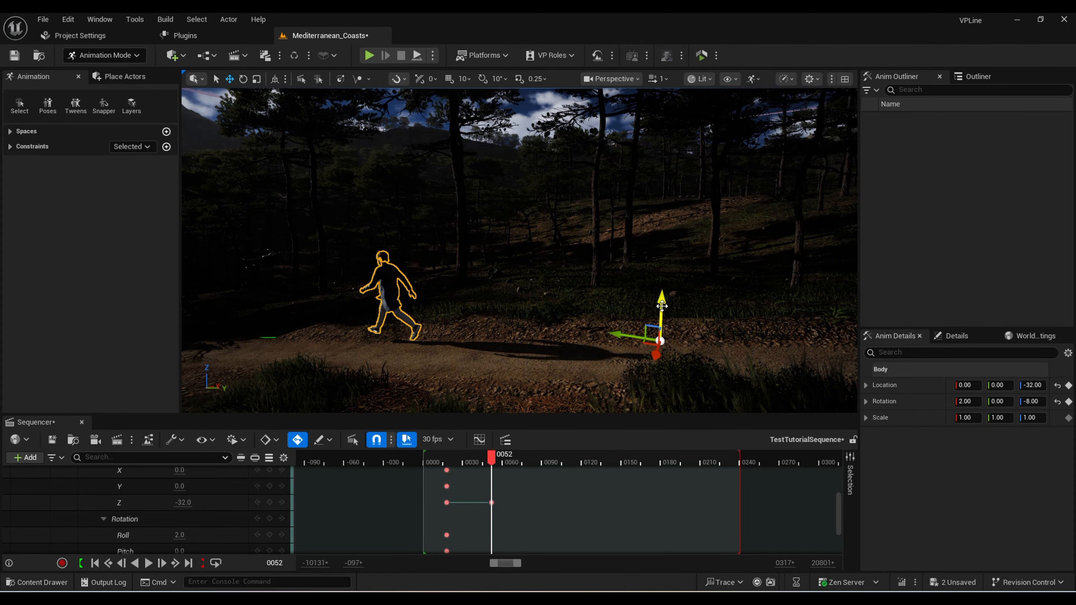
{"action": "left_click_drag", "start_coordinate": [662, 305], "coordinate": [666, 314]}
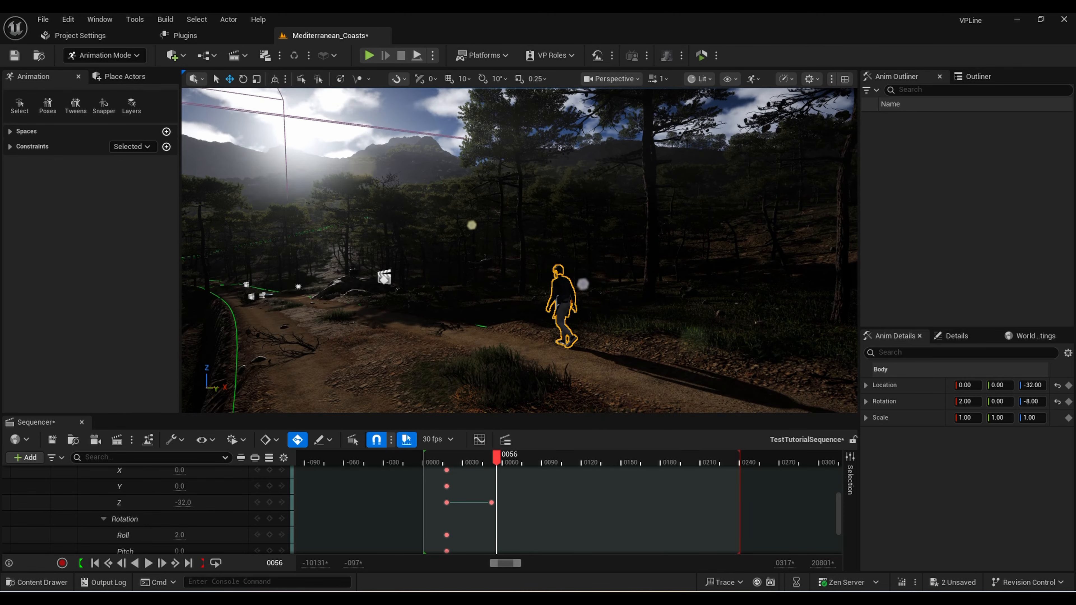
{"action": "right_click_drag", "start_coordinate": [519, 250], "coordinate": [504, 250]}
{"action": "key", "text": "space"}
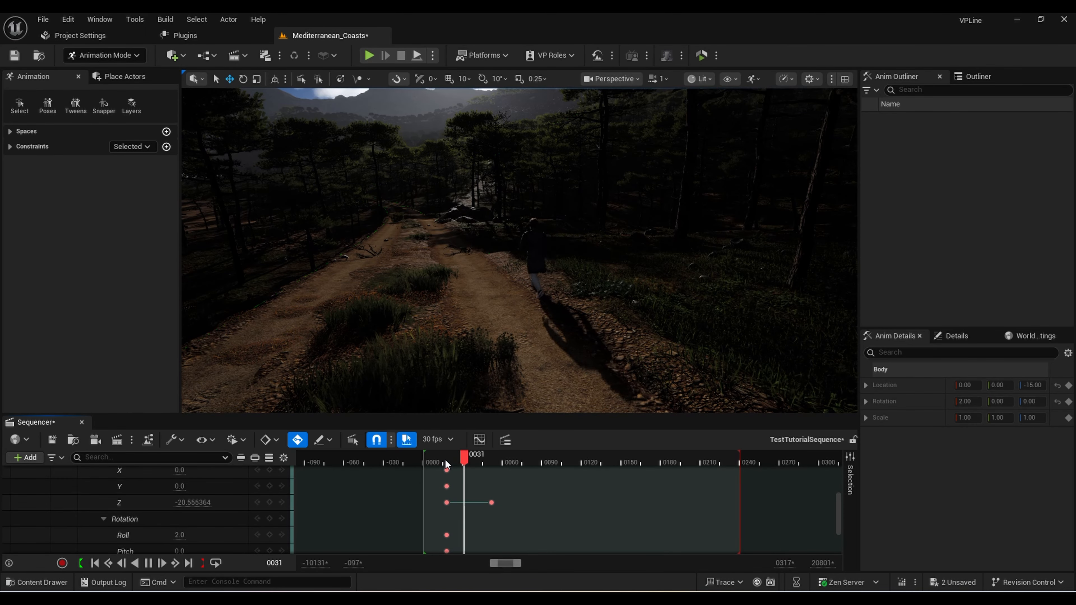
{"action": "key", "text": "space"}
{"action": "left_click", "coordinate": [445, 459]}
{"action": "key", "text": "space"}
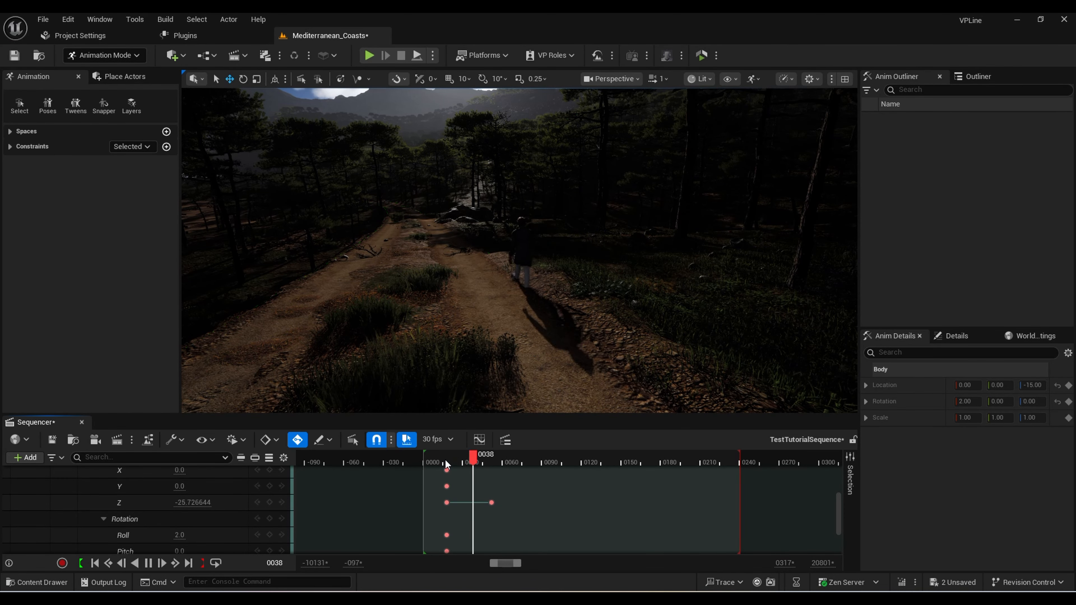
{"action": "key", "text": "space"}
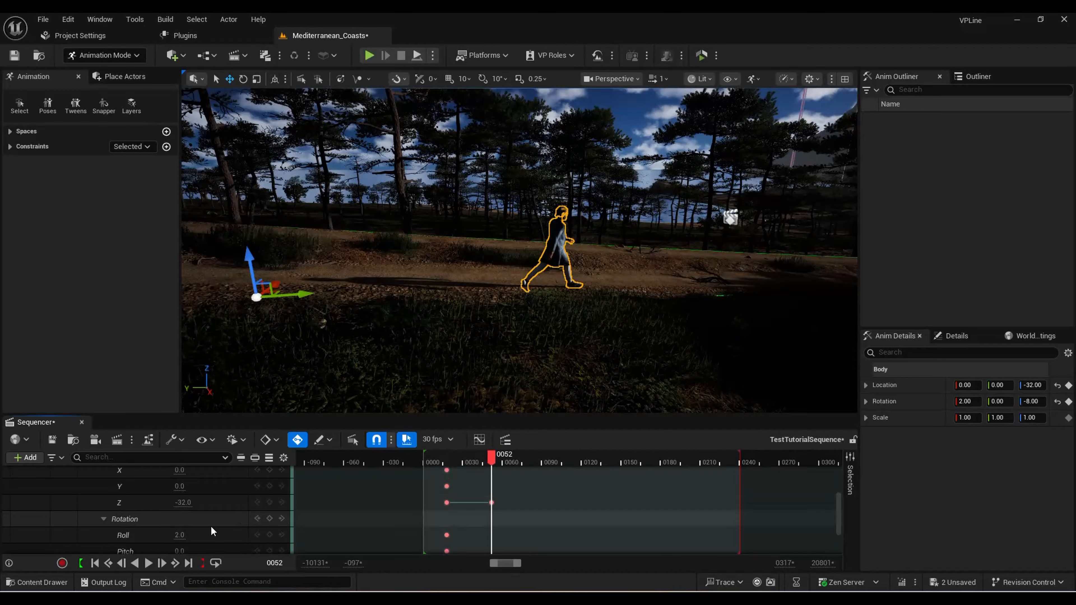
Set the Body's Yaw to -5 at frame 52, and at frame 0 shift BP_Aman along its X axis toward the middle of the path
{"action": "scroll", "coordinate": [193, 533], "scroll_direction": "down", "scroll_amount": 3}
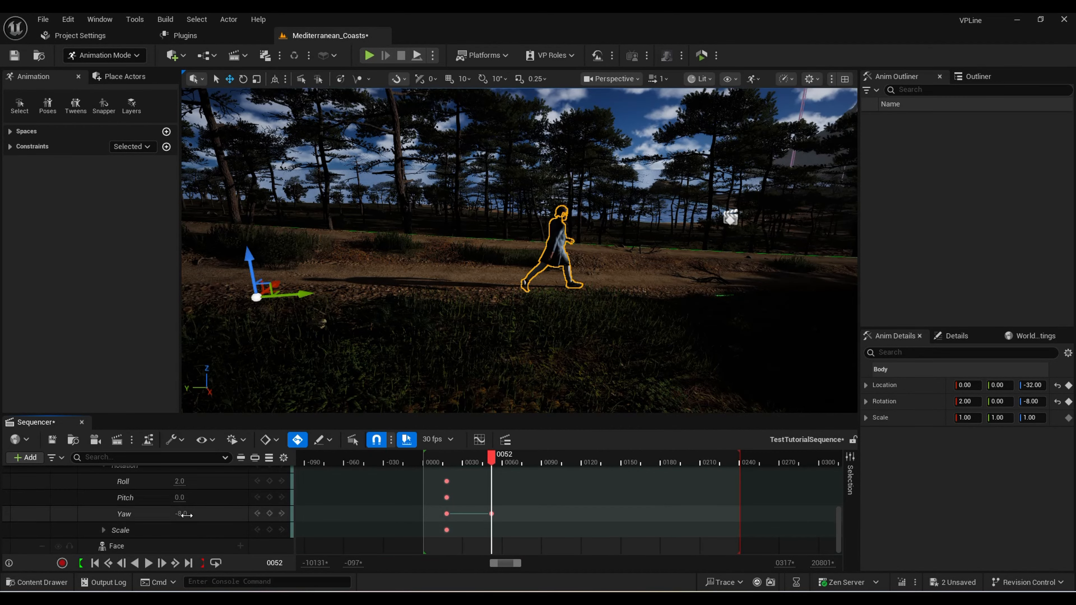
{"action": "mouse_move", "coordinate": [182, 514]}
{"action": "left_mouse_down"}
{"action": "mouse_move", "coordinate": [163, 514]}
{"action": "mouse_move", "coordinate": [189, 514]}
{"action": "left_mouse_up"}
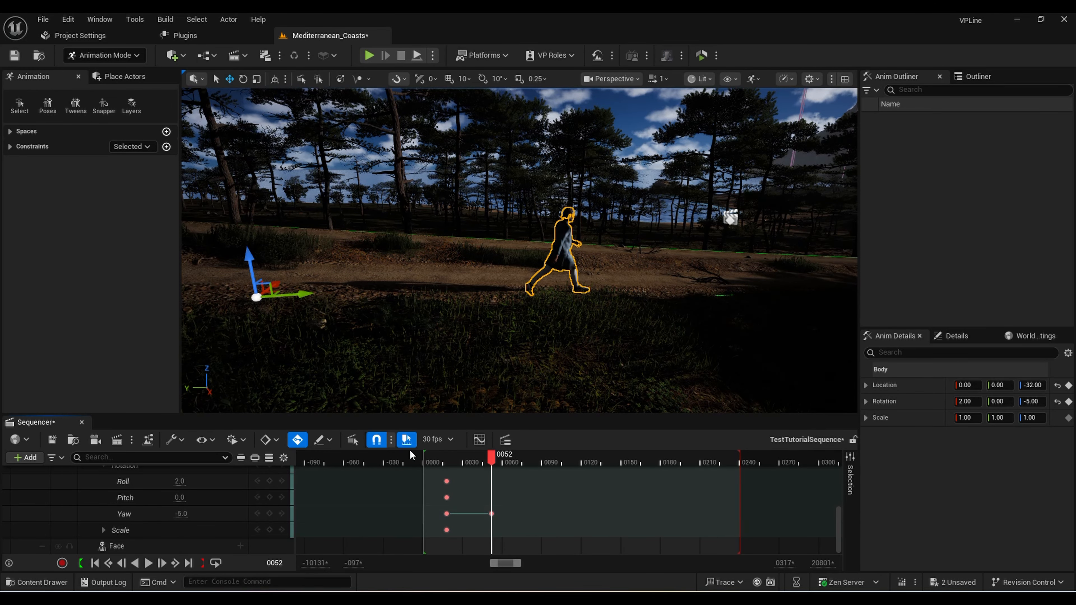
{"action": "left_click_drag", "start_coordinate": [492, 455], "coordinate": [423, 454]}
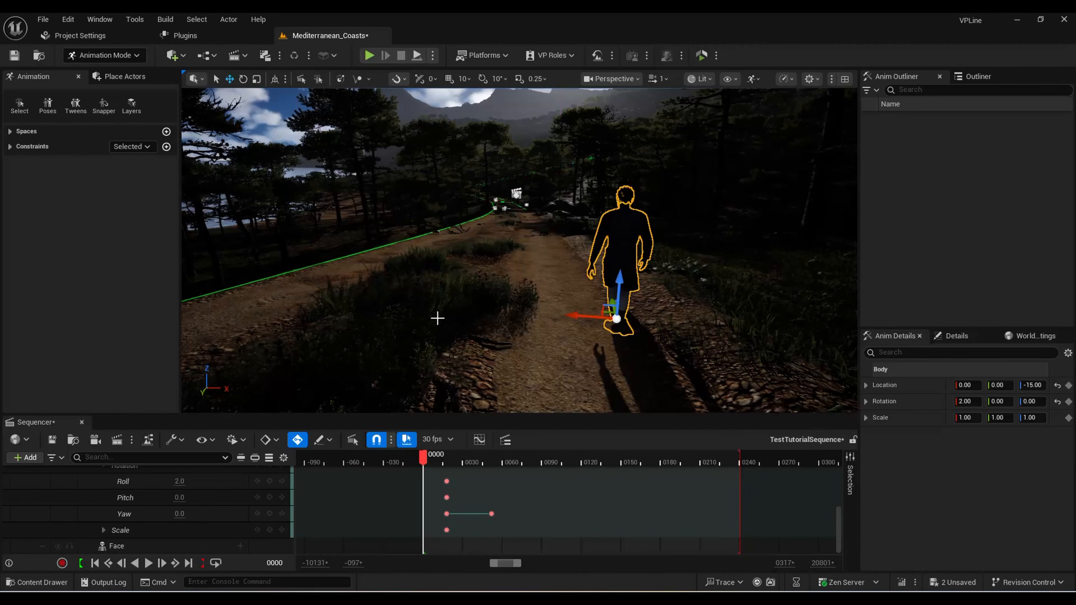
{"action": "left_click_drag", "start_coordinate": [555, 317], "coordinate": [544, 317]}
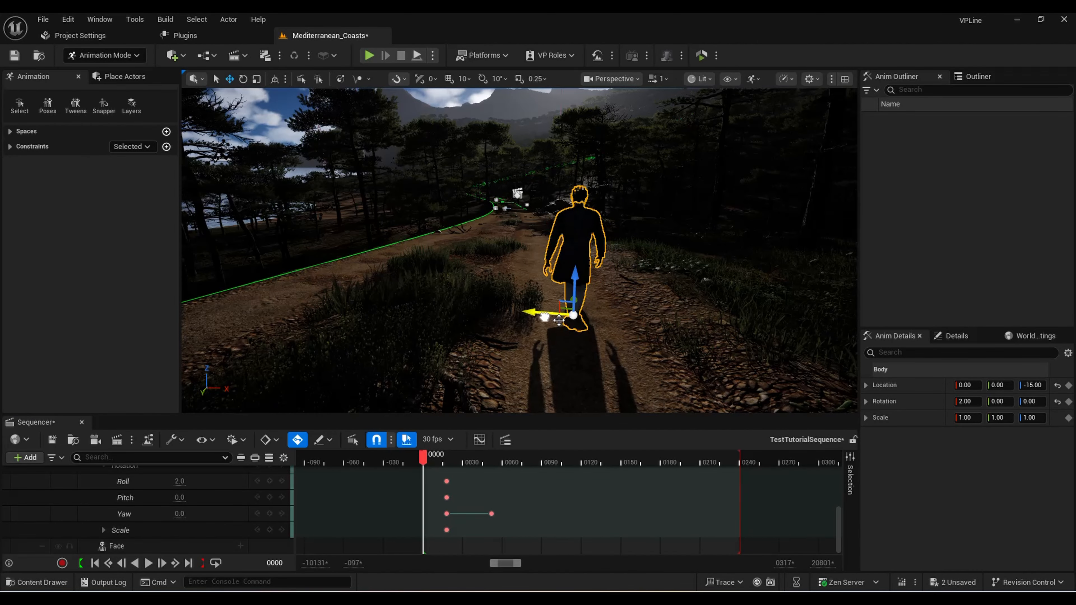
Replay the walk from frame 0 and scrub to about frame 73, examining from the side how BP_Aman's feet meet the path
{"action": "right_click_drag", "start_coordinate": [544, 317], "coordinate": [394, 312]}
{"action": "key", "text": "space"}
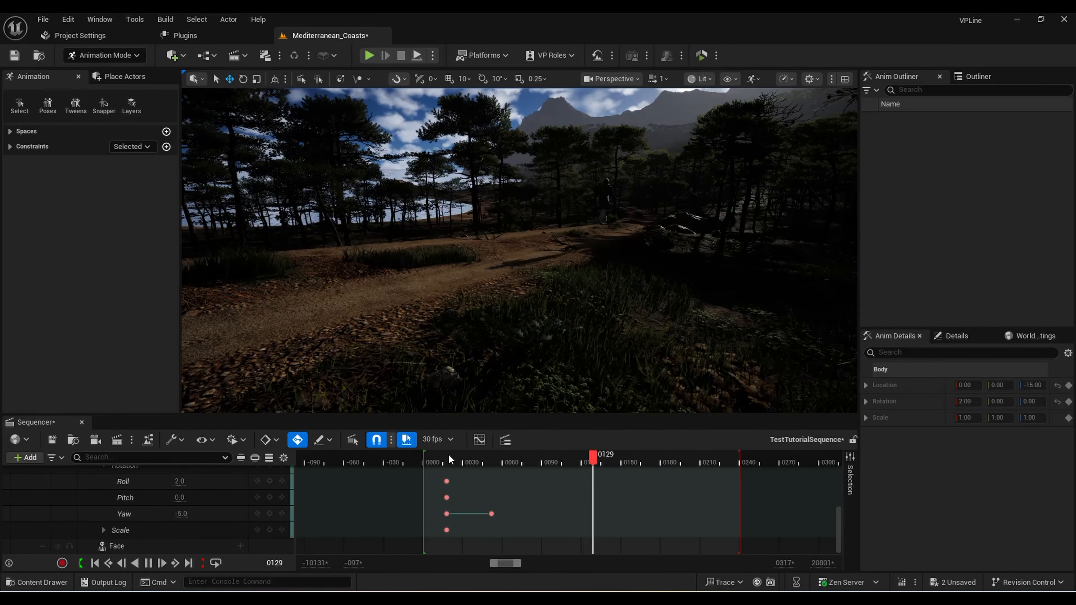
{"action": "left_click", "coordinate": [414, 459]}
{"action": "mouse_move", "coordinate": [508, 271]}
{"action": "right_mouse_down"}
{"action": "mouse_move", "coordinate": [538, 275]}
{"action": "mouse_move", "coordinate": [512, 274]}
{"action": "right_mouse_up"}
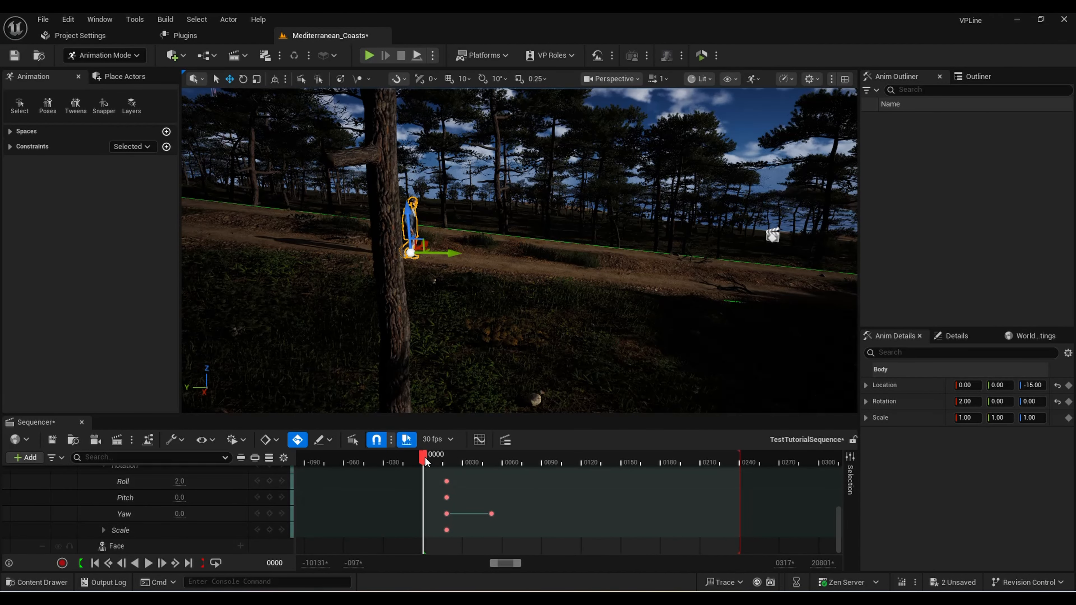
{"action": "left_click_drag", "start_coordinate": [424, 462], "coordinate": [517, 473]}
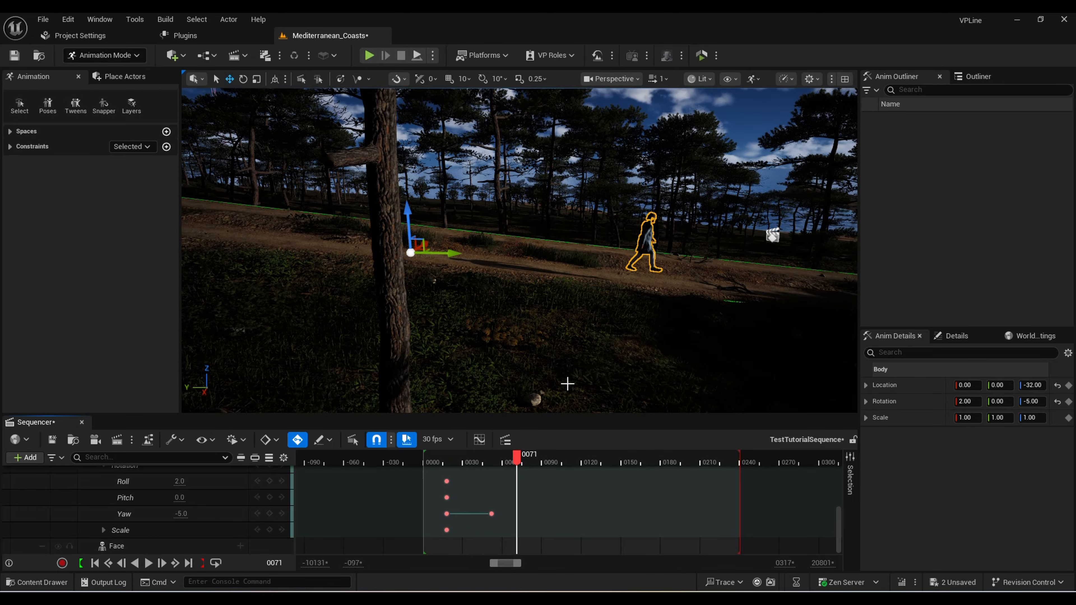
{"action": "right_click_drag", "start_coordinate": [567, 384], "coordinate": [585, 384]}
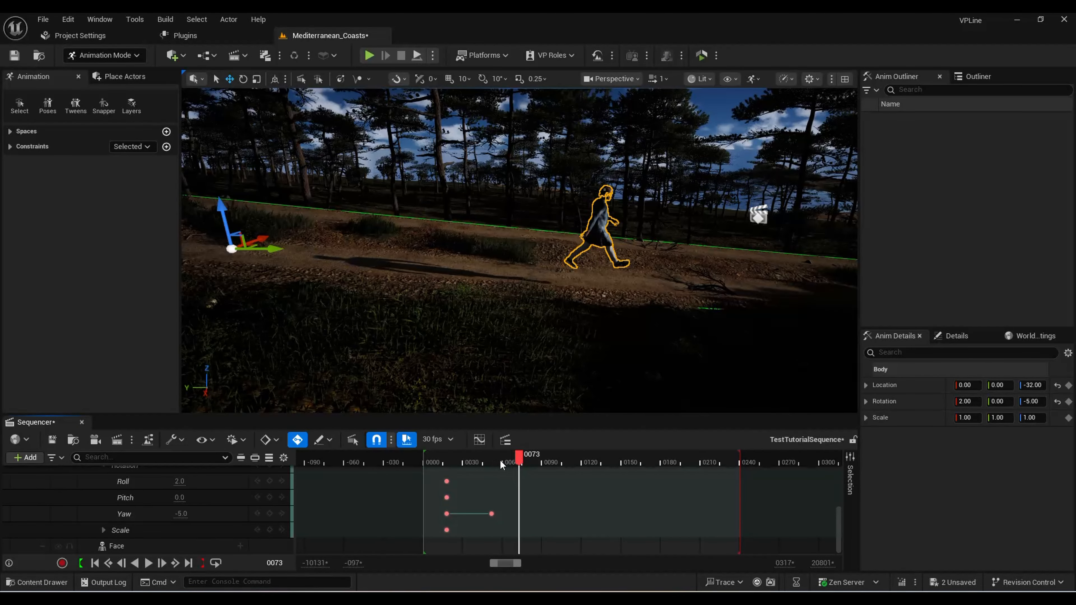
Lower the Body at frame 52 by setting its Location Z to -48
{"action": "left_click_drag", "start_coordinate": [524, 456], "coordinate": [489, 457]}
{"action": "right_click_drag", "start_coordinate": [517, 407], "coordinate": [521, 378]}
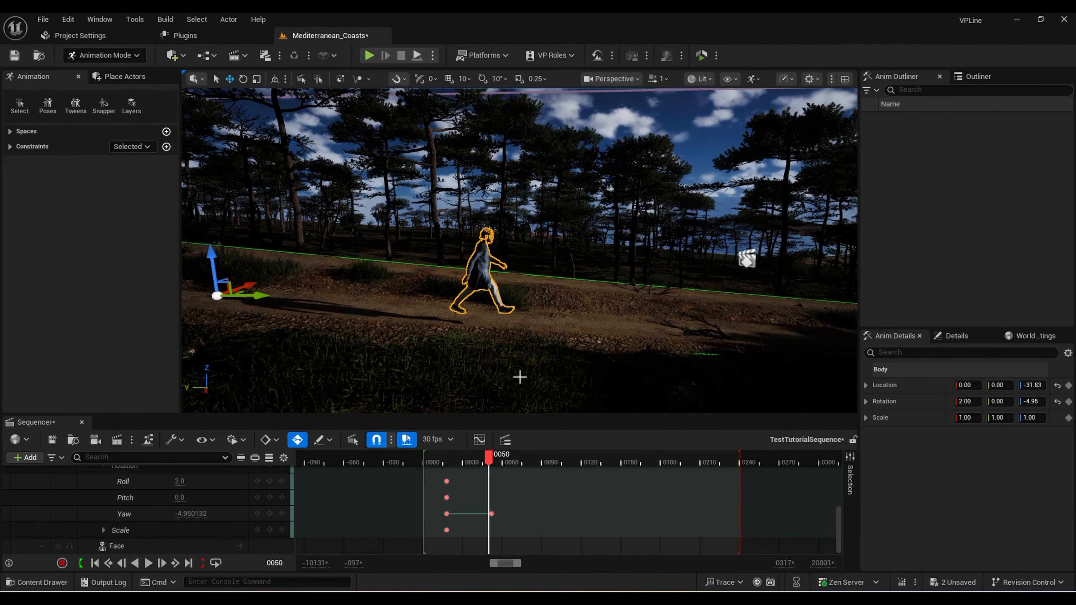
{"action": "left_click_drag", "start_coordinate": [488, 456], "coordinate": [491, 456]}
{"action": "scroll", "coordinate": [184, 487], "scroll_direction": "up", "scroll_amount": 2}
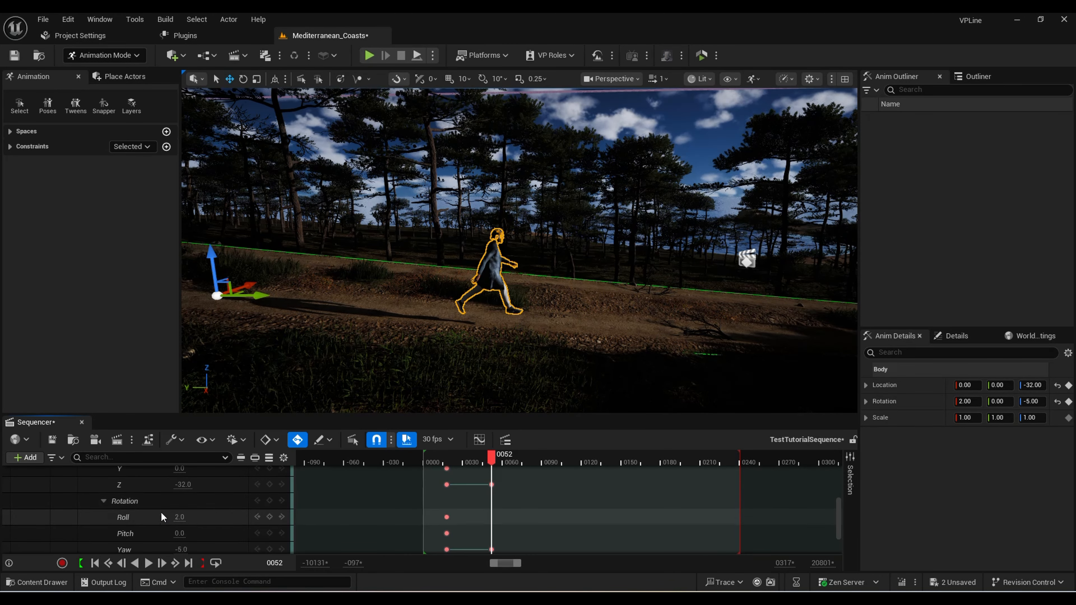
{"action": "left_click_drag", "start_coordinate": [184, 485], "coordinate": [171, 484]}
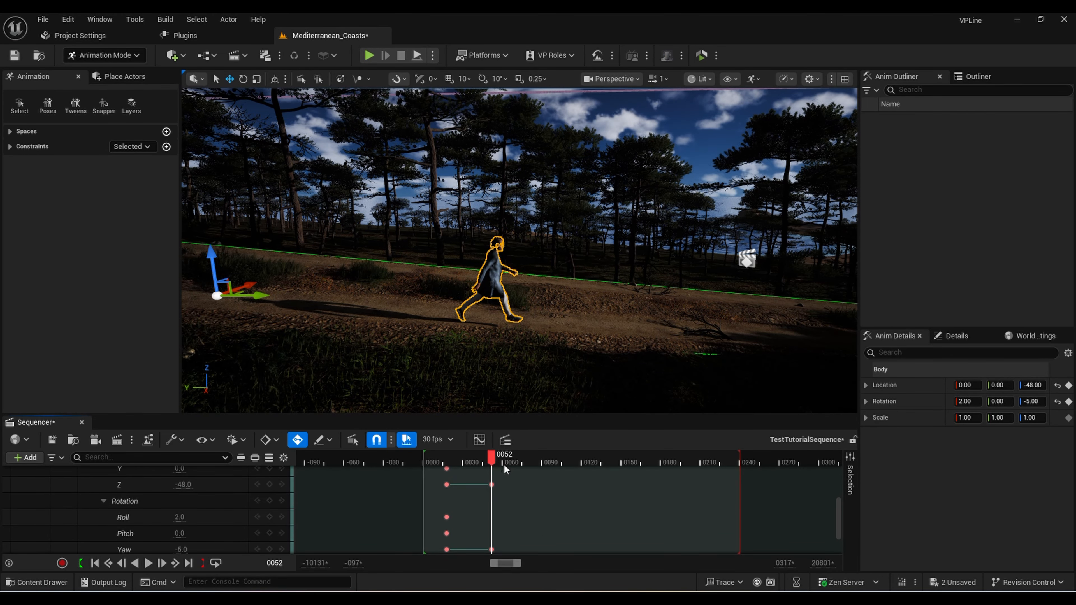
Key the Body at frame 84 with Location Z at -68 and Roll at 3
{"action": "left_click_drag", "start_coordinate": [493, 457], "coordinate": [535, 462]}
{"action": "mouse_move", "coordinate": [524, 395]}
{"action": "right_mouse_down"}
{"action": "mouse_move", "coordinate": [559, 394]}
{"action": "mouse_move", "coordinate": [541, 394]}
{"action": "right_mouse_up"}
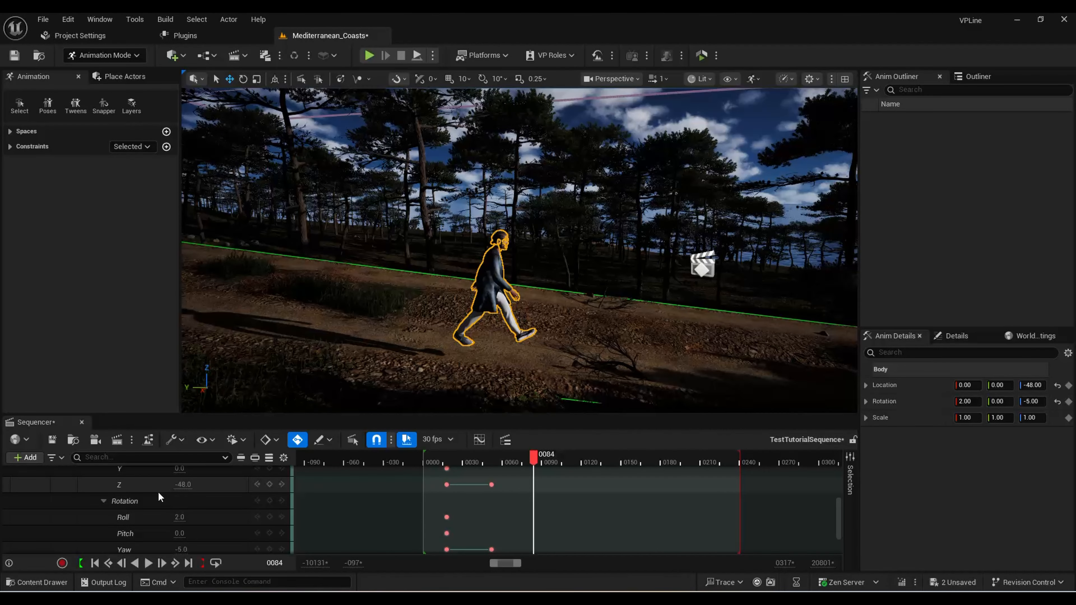
{"action": "left_click_drag", "start_coordinate": [184, 485], "coordinate": [183, 518]}
{"action": "left_click", "coordinate": [360, 510]}
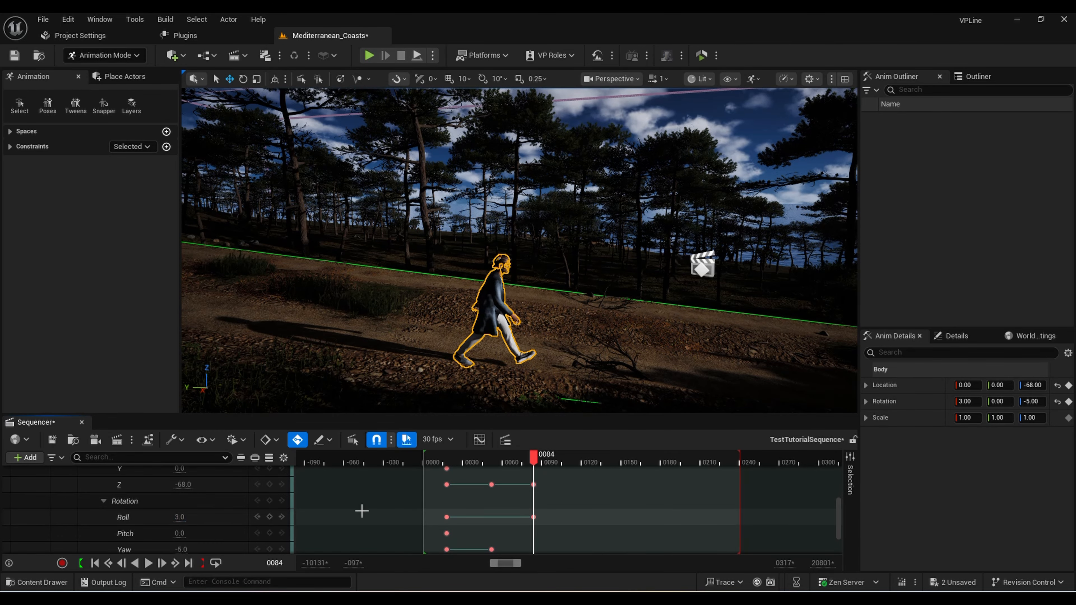
Key the Body's Location Z at -91 on frame 129 to keep the walk on the ground
{"action": "key", "text": "space"}
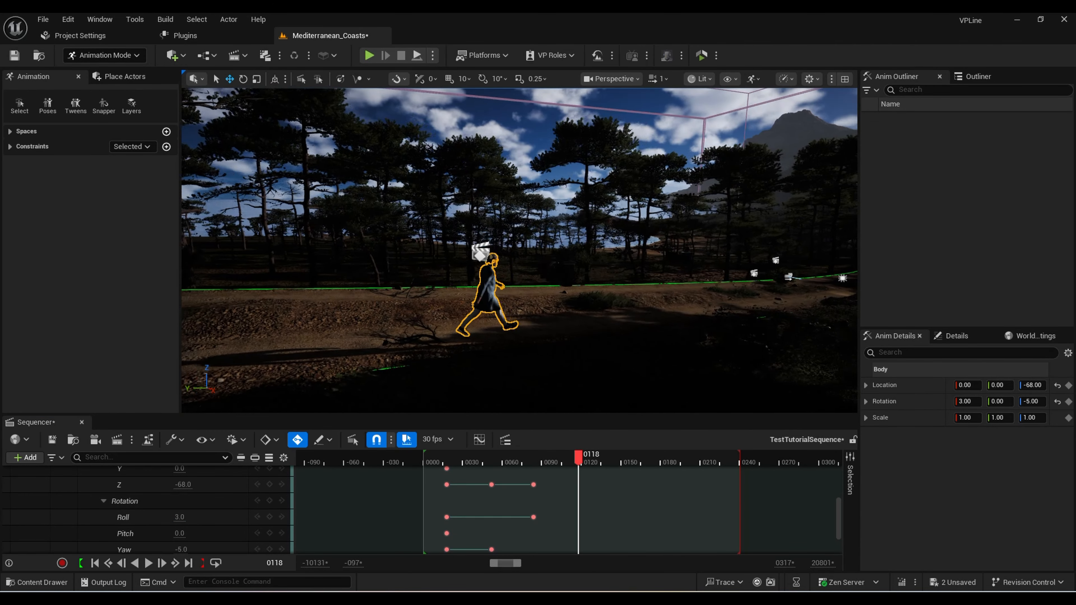
{"action": "left_click_drag", "start_coordinate": [614, 466], "coordinate": [595, 465]}
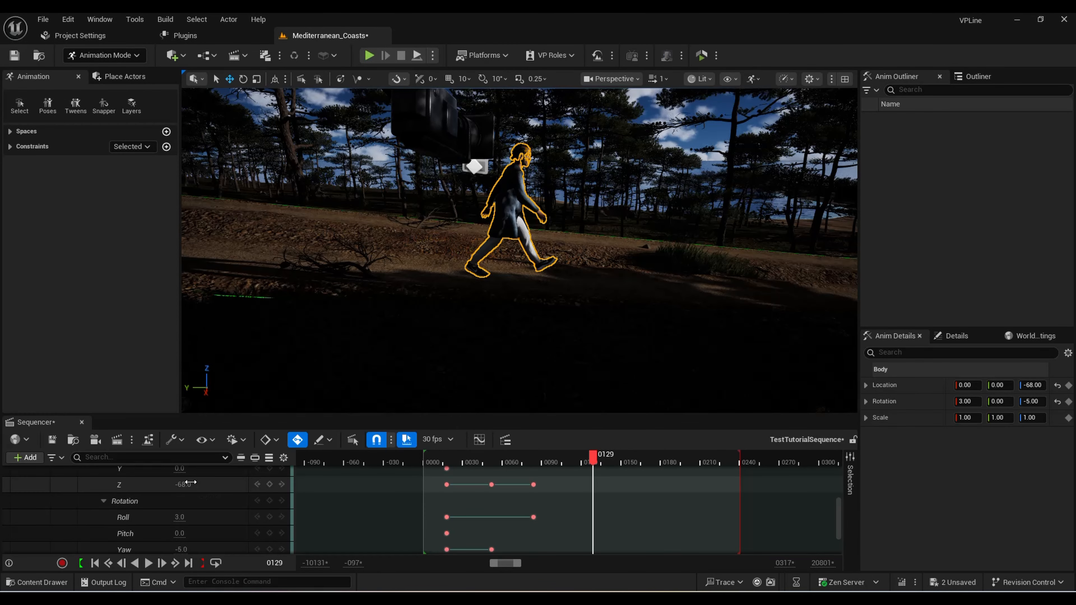
{"action": "left_click_drag", "start_coordinate": [187, 484], "coordinate": [172, 484]}
{"action": "left_click_drag", "start_coordinate": [171, 485], "coordinate": [166, 485]}
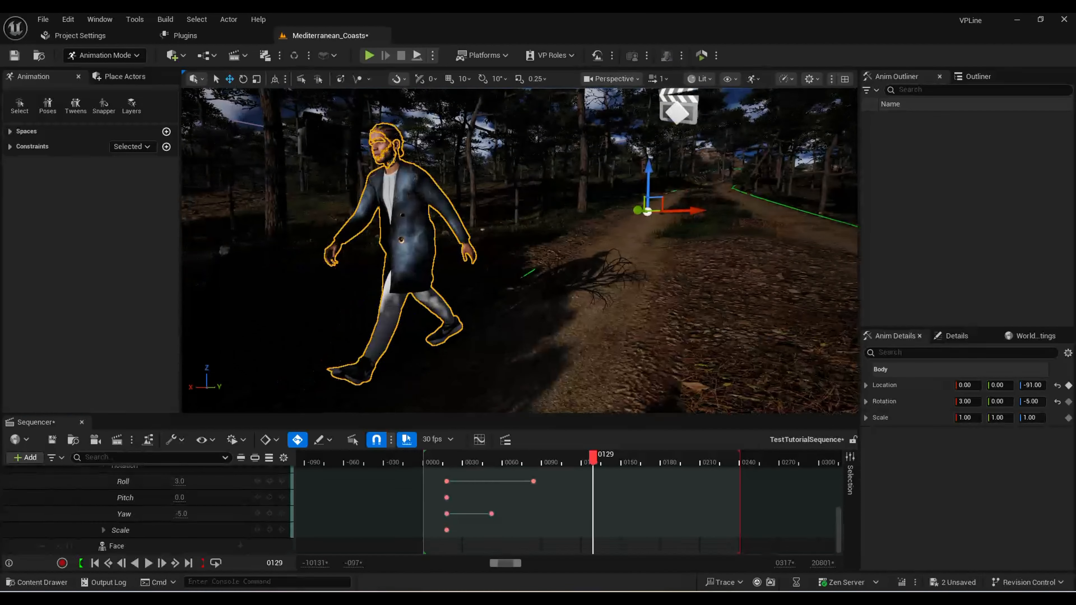
Play back the walk from near the sequence start, examining from the front how BP_Aman follows the path
{"action": "right_click_drag", "start_coordinate": [486, 377], "coordinate": [485, 379]}
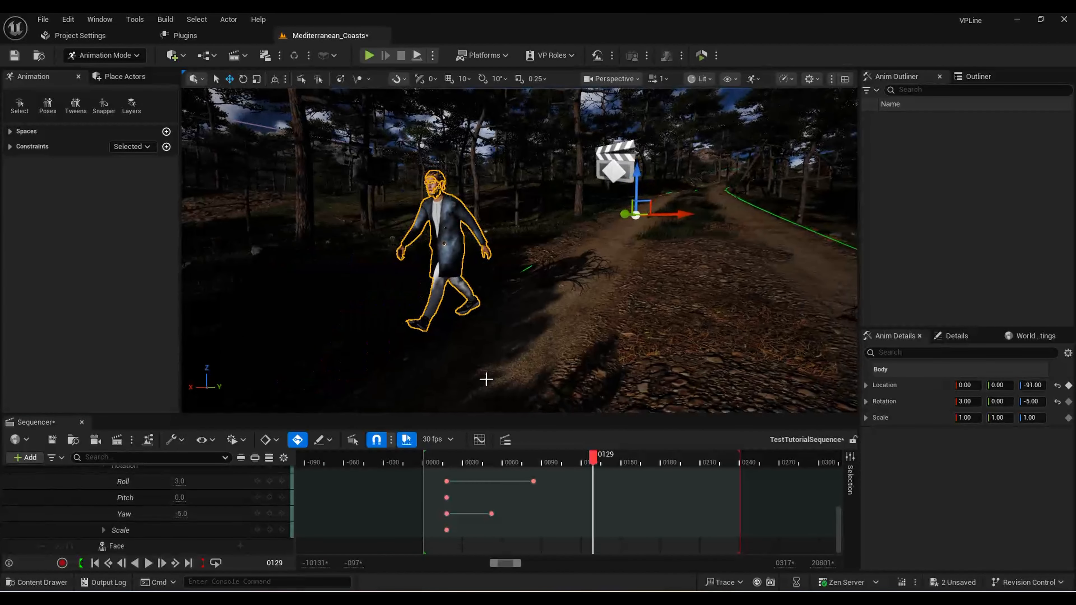
{"action": "left_click", "coordinate": [420, 466]}
{"action": "key", "text": "space"}
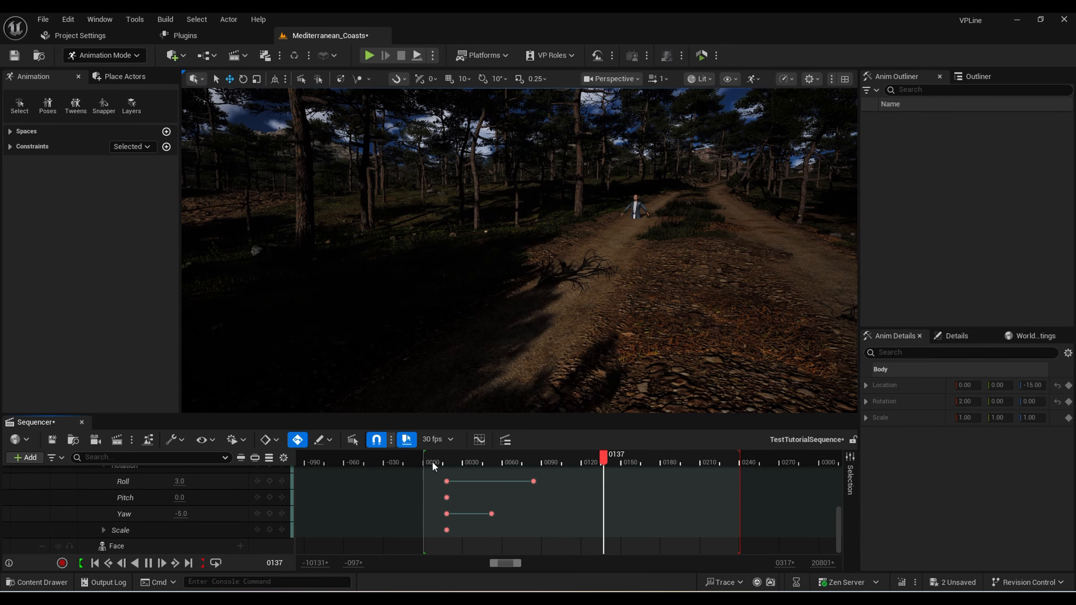
{"action": "left_click", "coordinate": [433, 460]}
{"action": "key", "text": "space"}
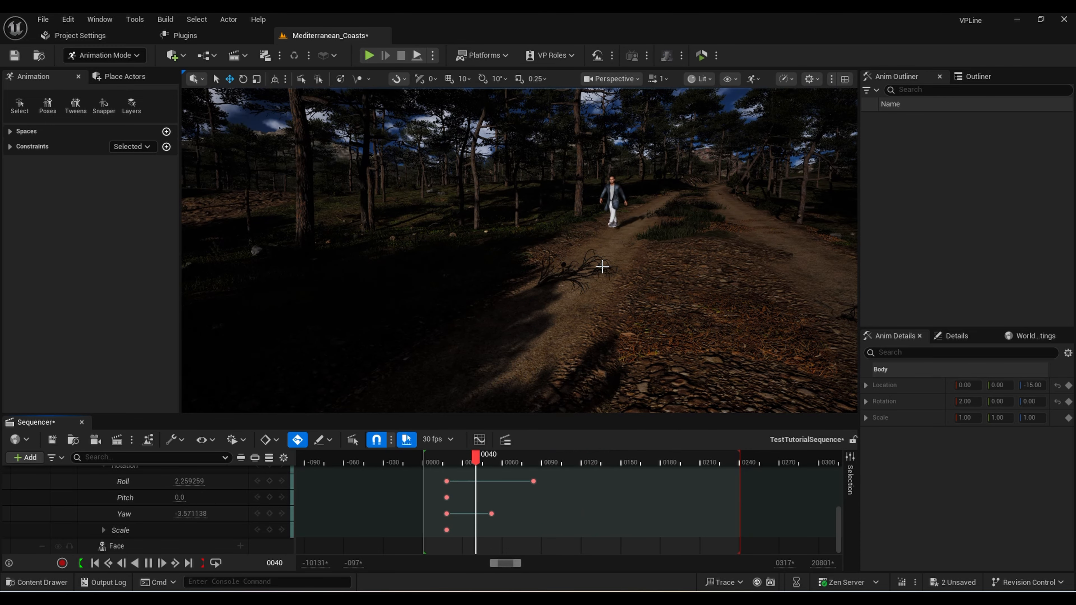
Play back the walk from the start of the sequence several times to check the character's path
{"action": "key", "text": "space"}
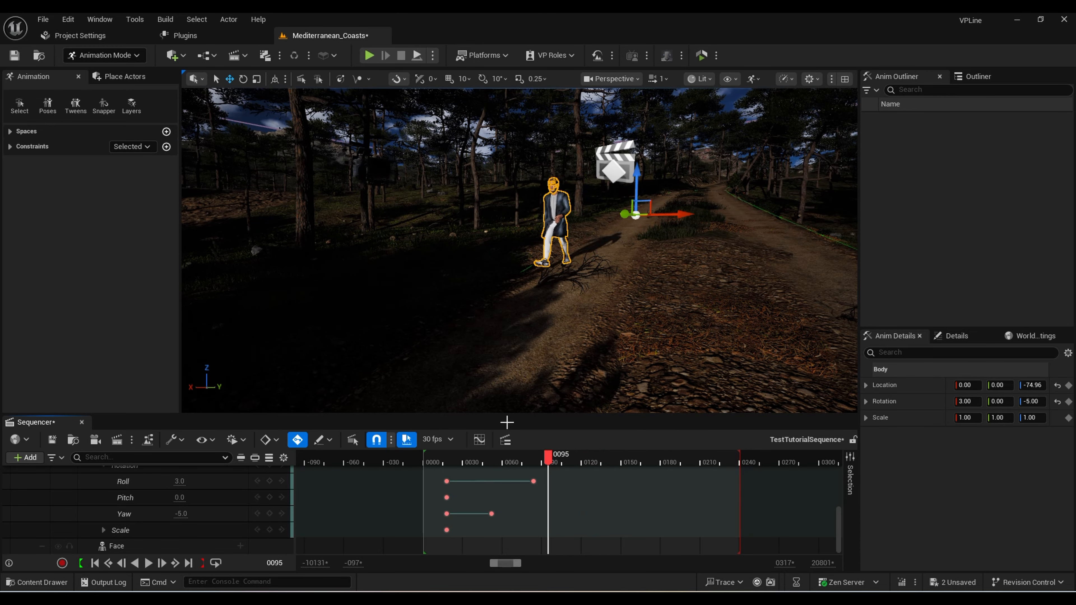
{"action": "left_click", "coordinate": [422, 462]}
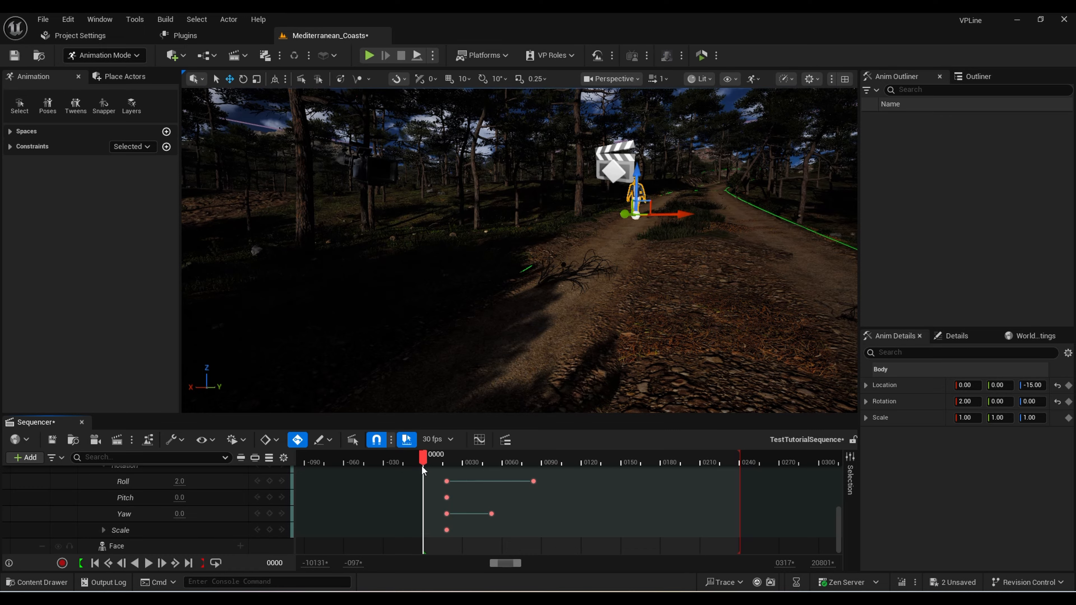
{"action": "key", "text": "space"}
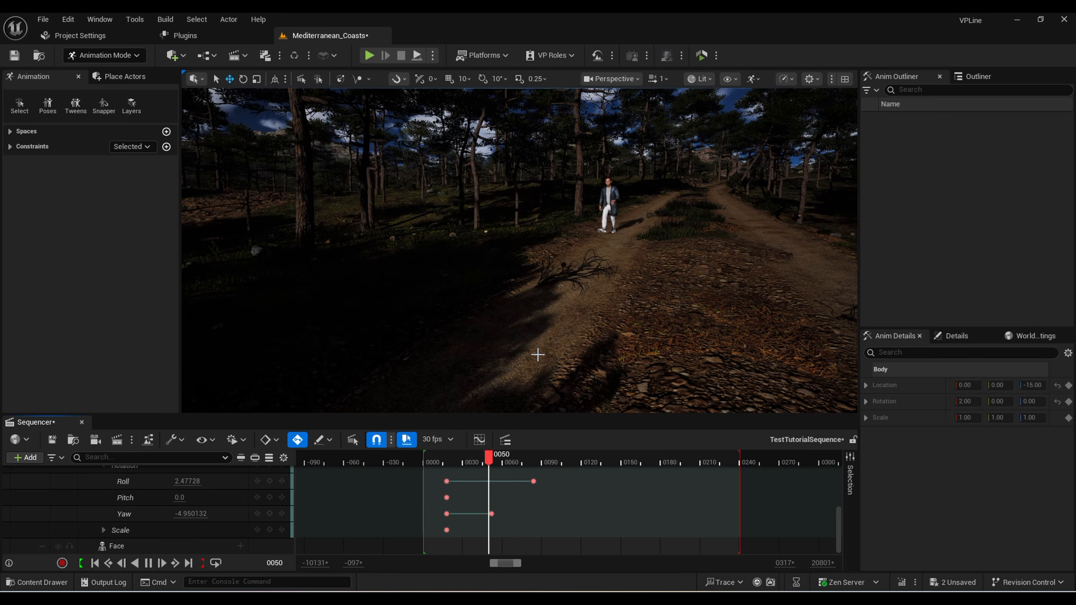
{"action": "key", "text": "space"}
{"action": "left_click", "coordinate": [415, 463]}
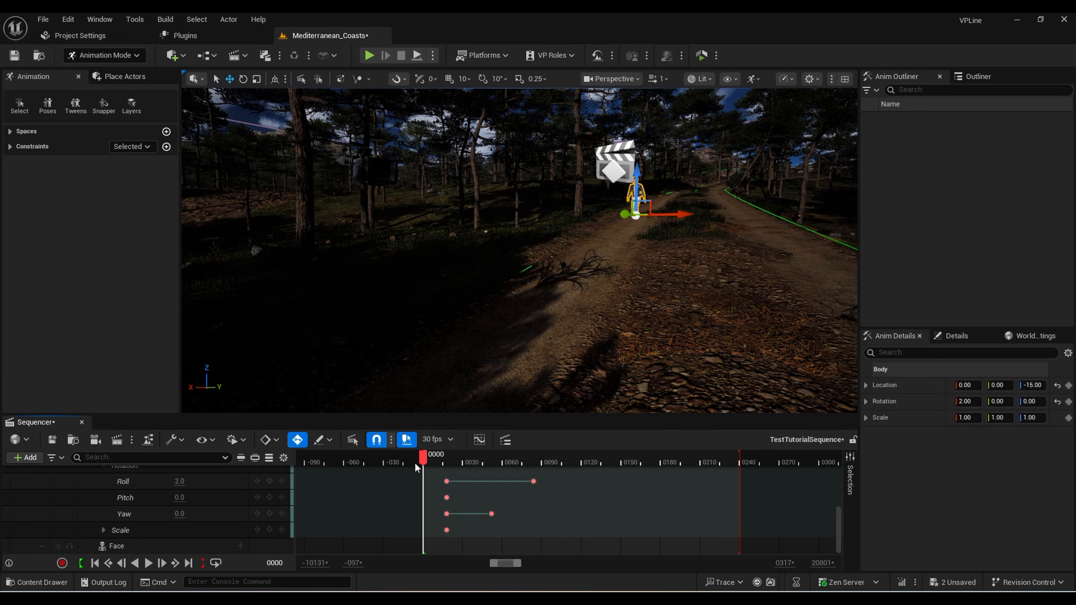
{"action": "key", "text": "space"}
{"action": "key", "text": "space"}
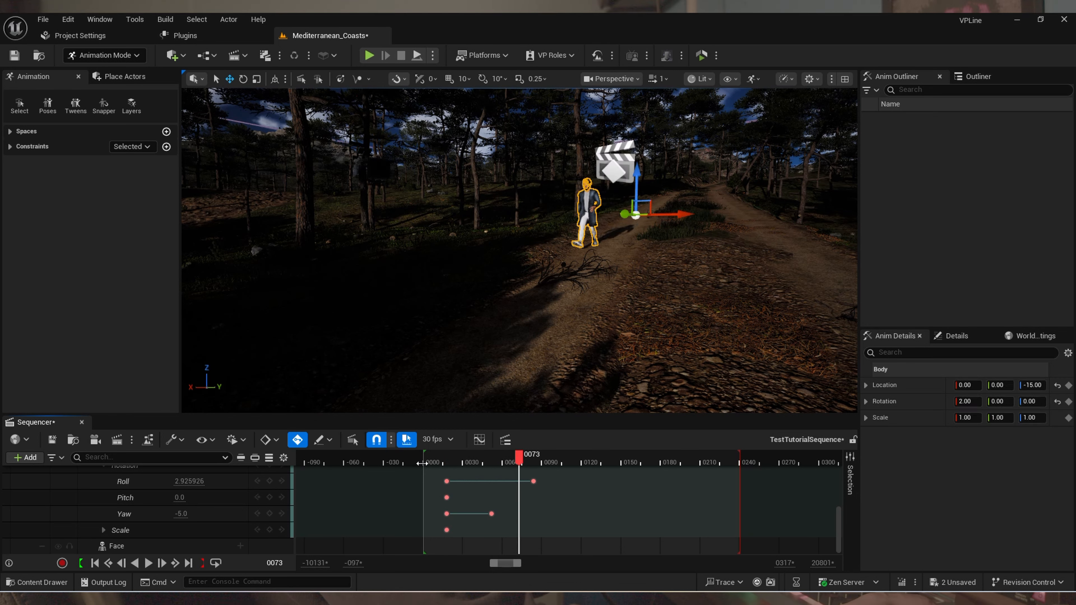
Key the Body's yaw at frame 84 and play back the walk from near the start
{"action": "left_click", "coordinate": [446, 459]}
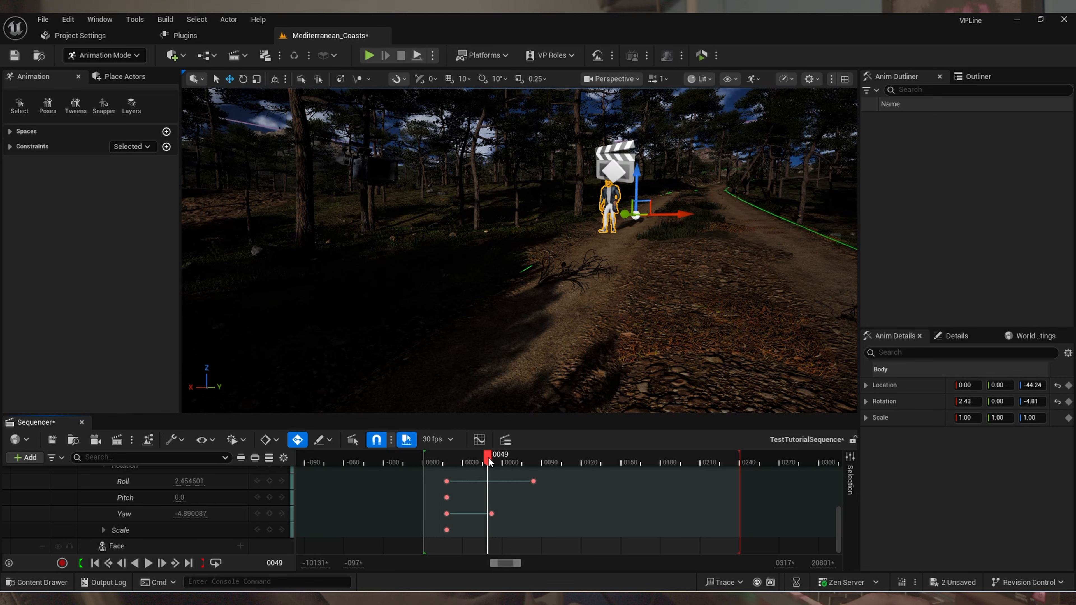
{"action": "left_click_drag", "start_coordinate": [489, 458], "coordinate": [492, 458]}
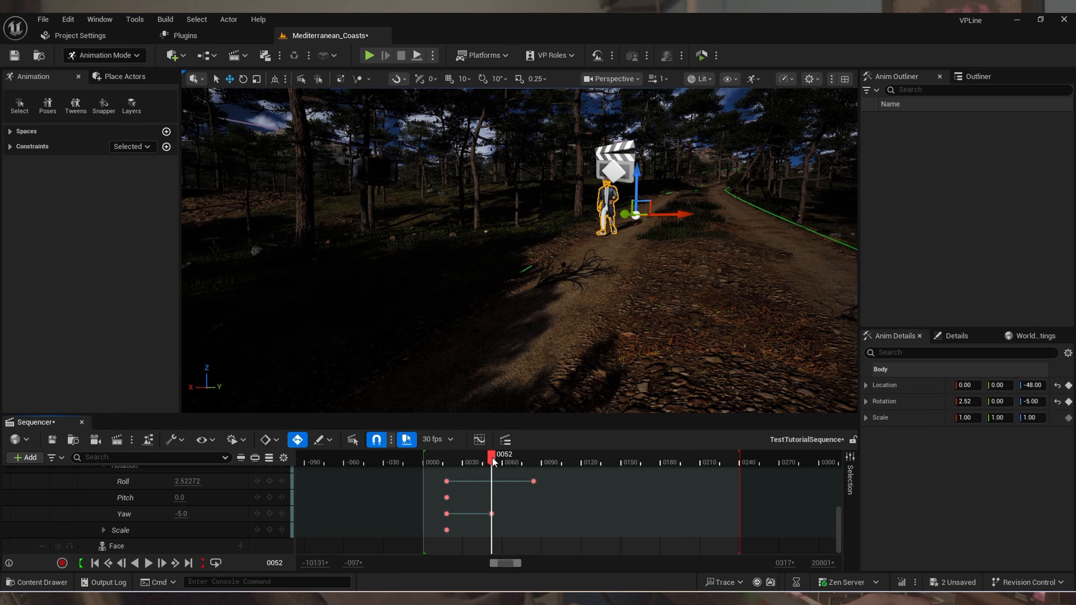
{"action": "left_click_drag", "start_coordinate": [534, 457], "coordinate": [535, 457]}
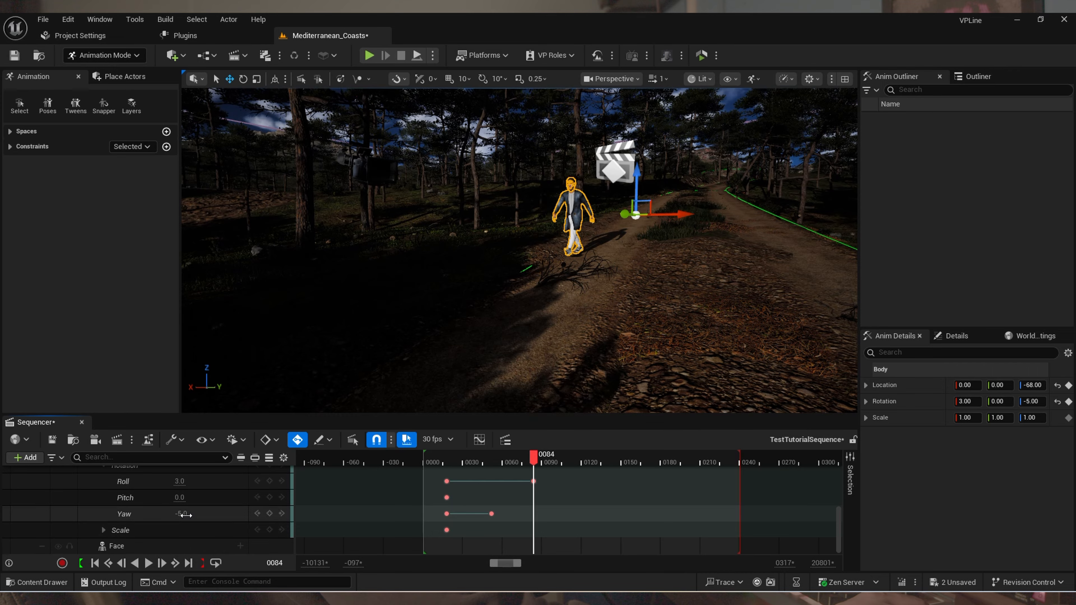
{"action": "left_click", "coordinate": [428, 460]}
{"action": "key", "text": "space"}
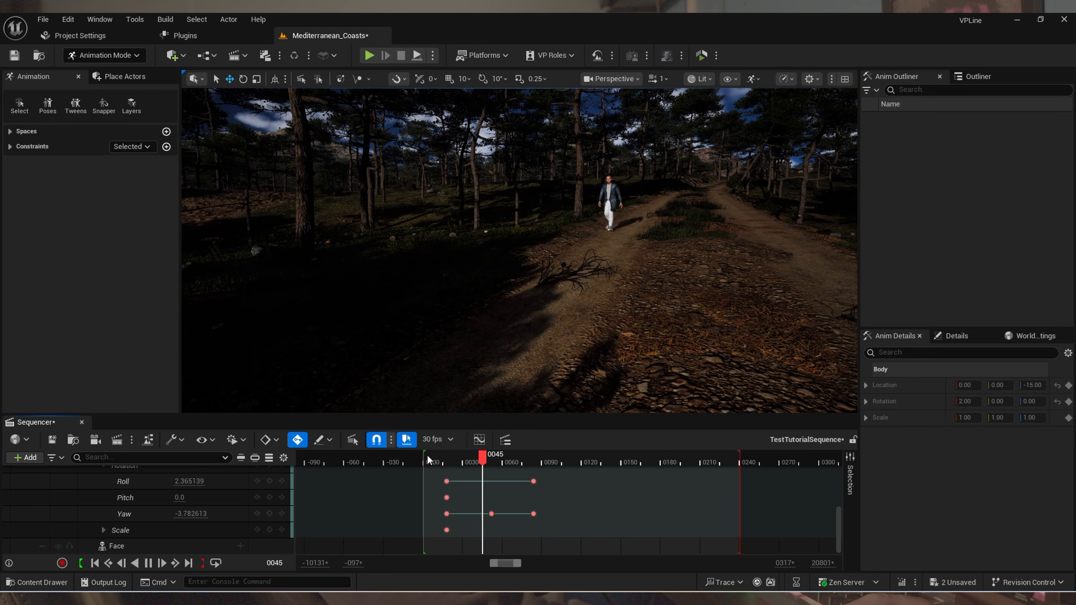
{"action": "key", "text": "space"}
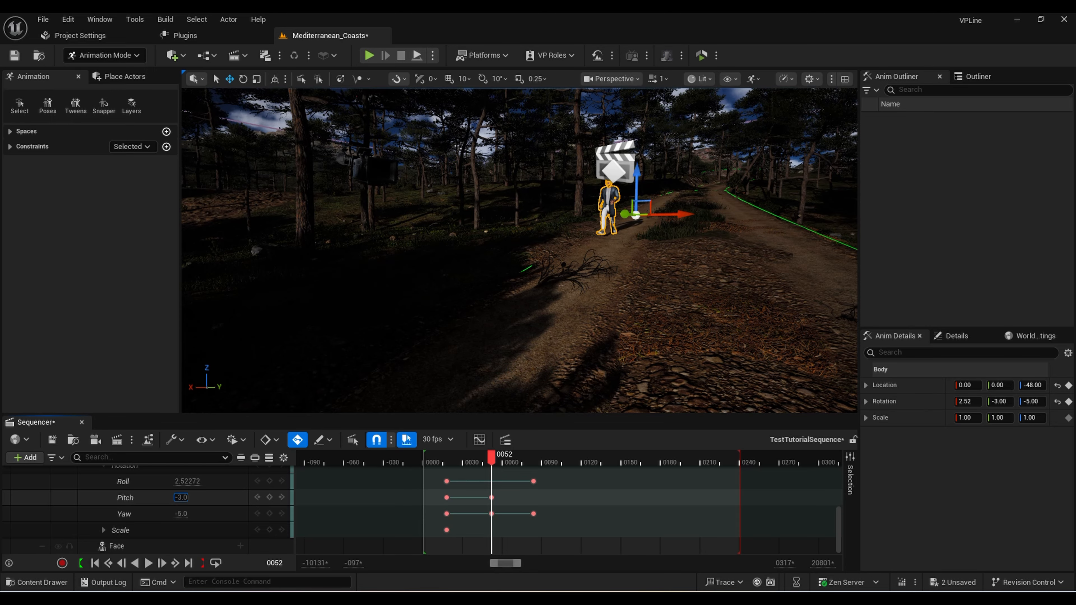
Set the Body's pitch to -3 at frame 52, try rotating the character about its vertical axis, and play back the walk
{"action": "left_click", "coordinate": [360, 493]}
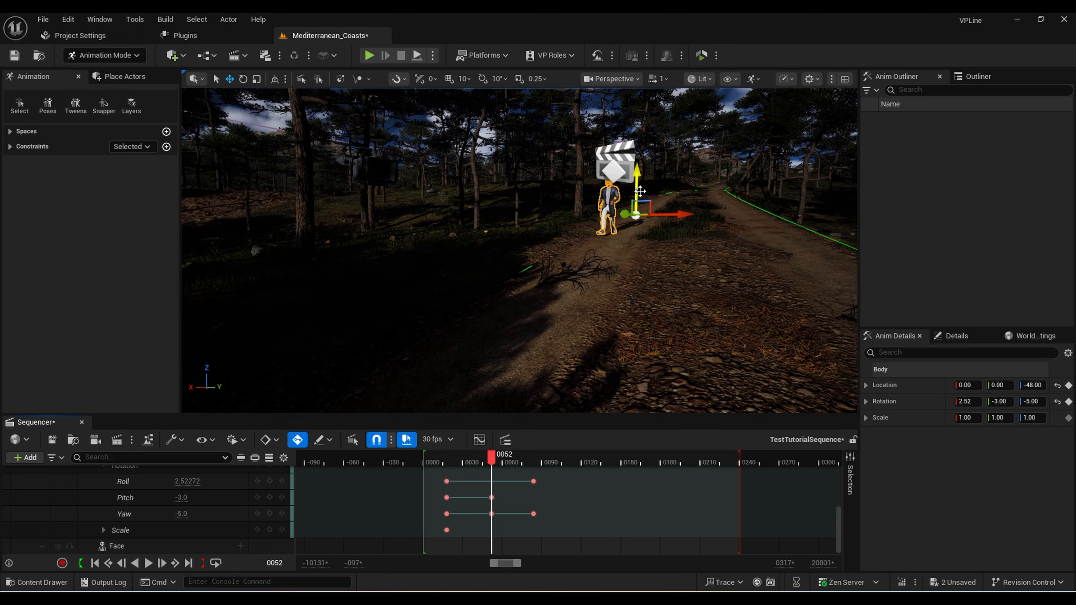
{"action": "key", "text": "e"}
{"action": "left_click_drag", "start_coordinate": [640, 217], "coordinate": [644, 217]}
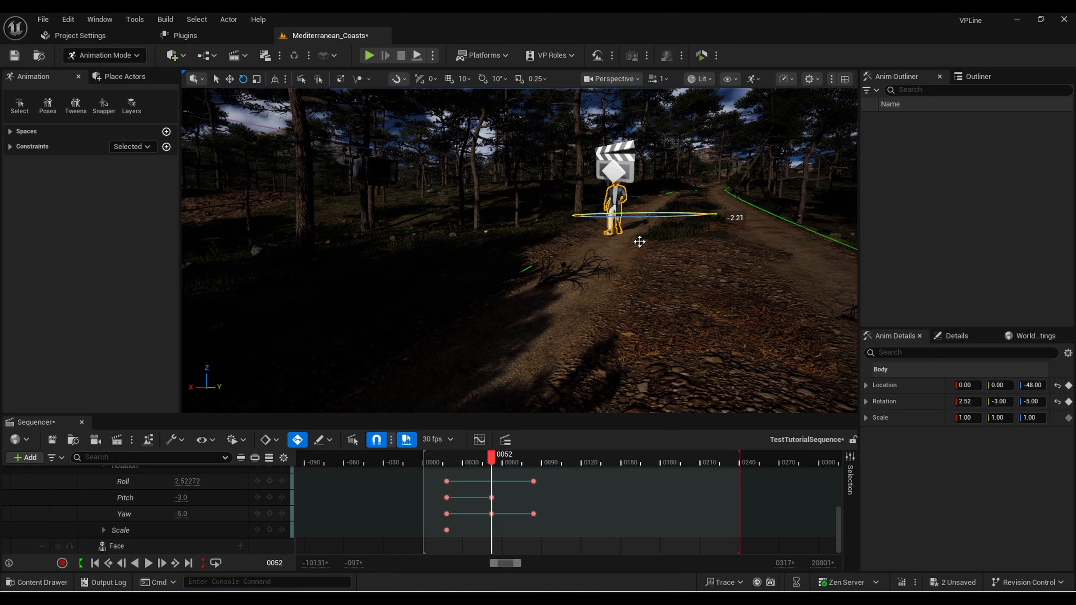
{"action": "left_click_drag", "start_coordinate": [491, 459], "coordinate": [453, 462]}
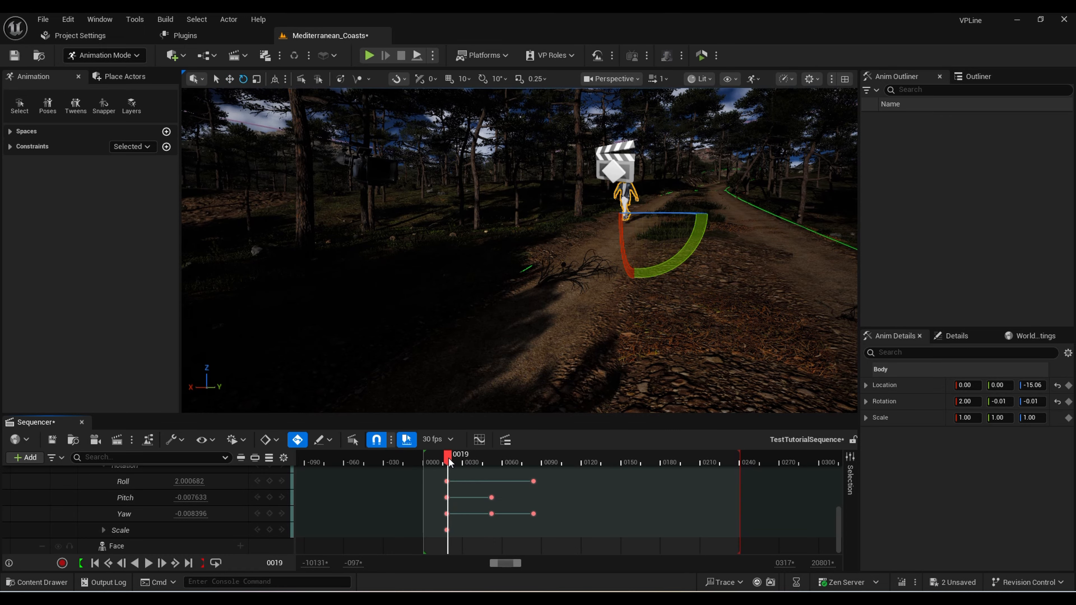
{"action": "key", "text": "space"}
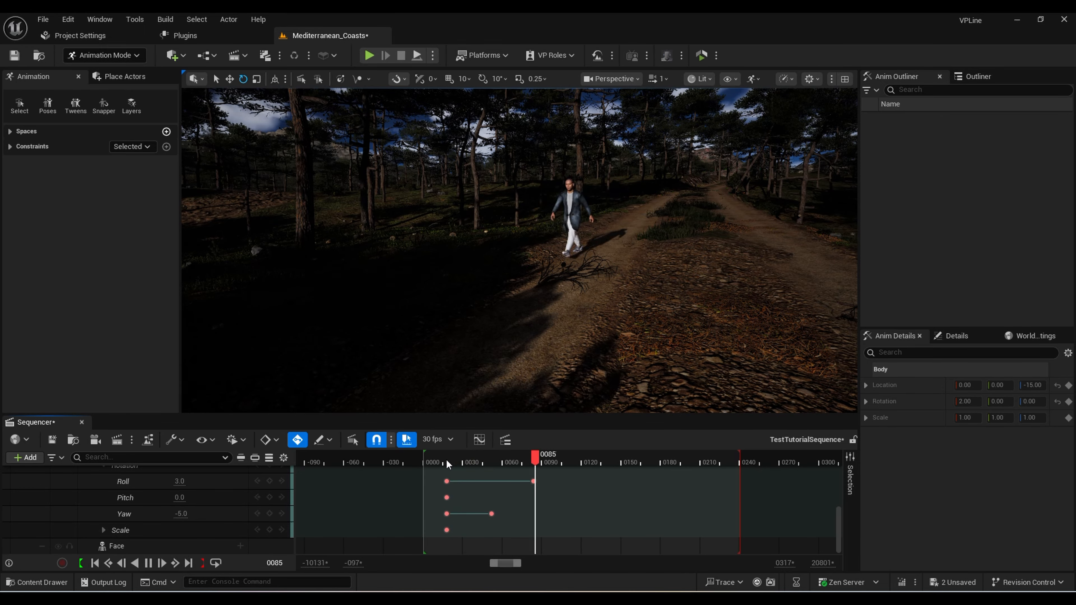
{"action": "key", "text": "space"}
Delete the Body's yaw keyframe at frame 52, play back from frame 18, and return to frame 0
{"action": "left_click", "coordinate": [491, 514]}
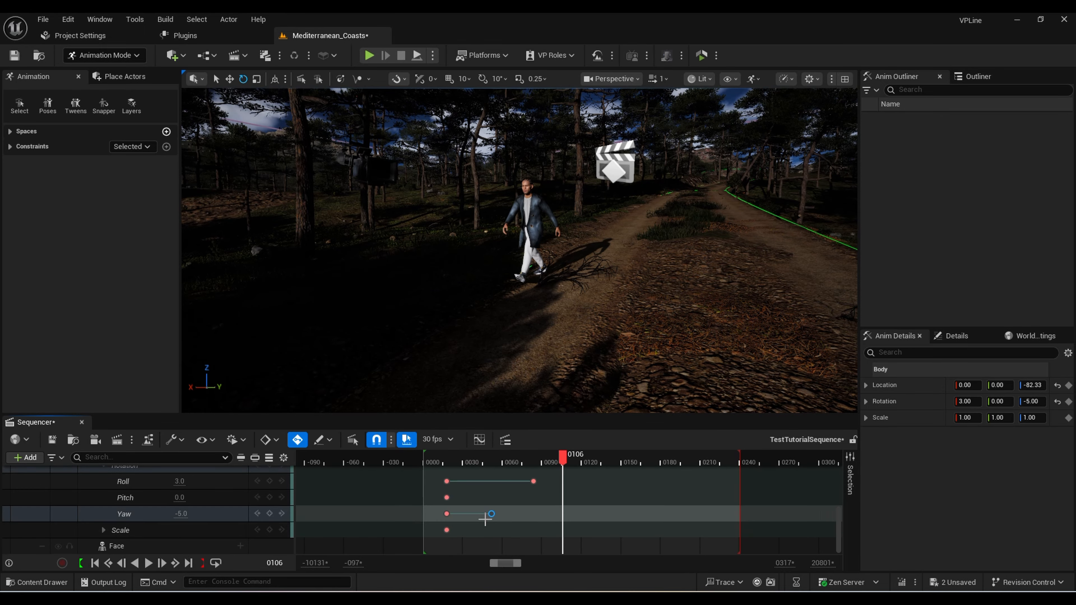
{"action": "key", "text": "Delete"}
{"action": "left_click", "coordinate": [446, 458]}
{"action": "key", "text": "space"}
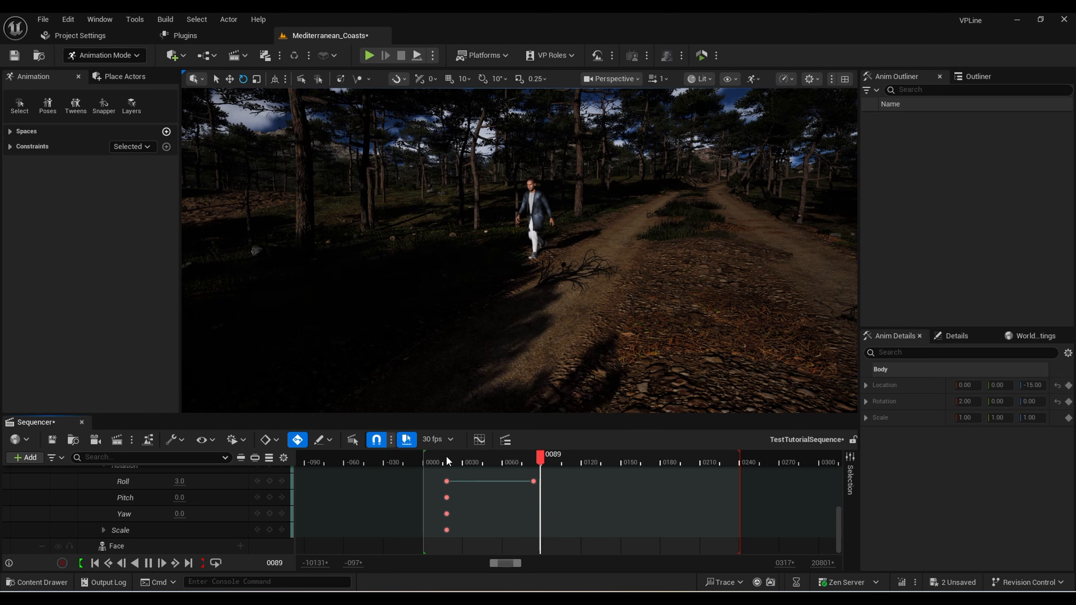
{"action": "left_click", "coordinate": [448, 460]}
{"action": "left_click_drag", "start_coordinate": [439, 460], "coordinate": [423, 458]}
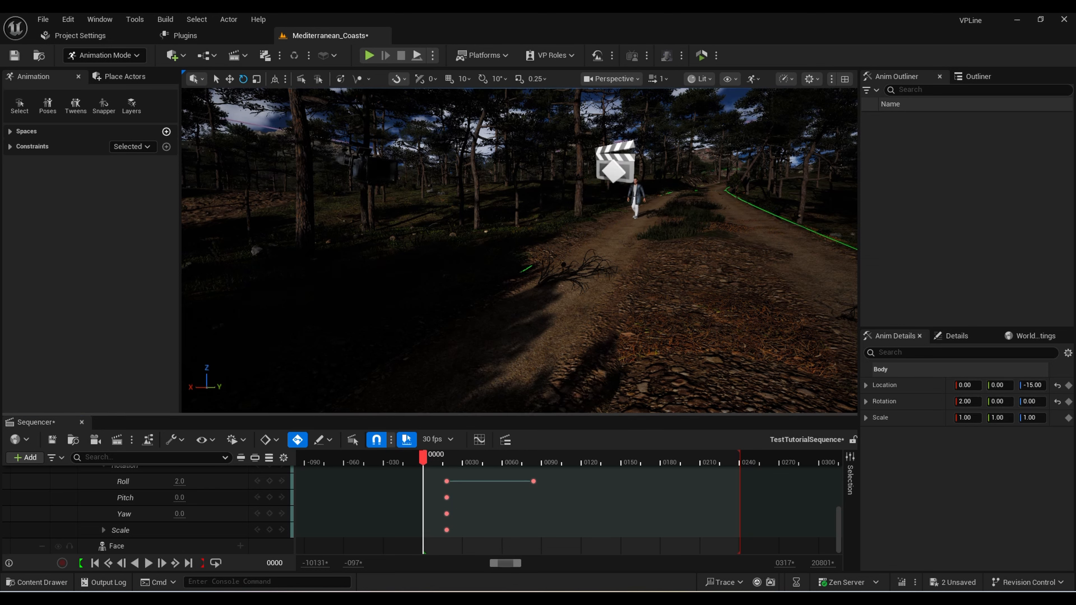
Rotate the character slightly at frame 0 so its walk follows the dirt path, and play back the result
{"action": "left_click", "coordinate": [636, 197]}
{"action": "left_click_drag", "start_coordinate": [648, 215], "coordinate": [648, 214]}
{"action": "key", "text": "space"}
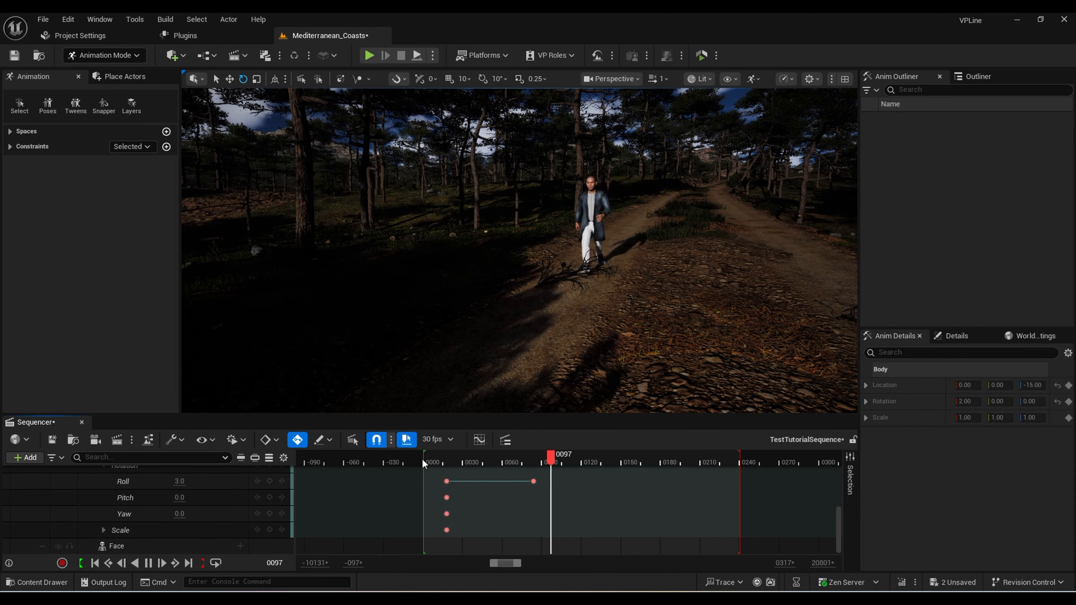
{"action": "left_click", "coordinate": [422, 459]}
From a side view, set the Body's Z location to -40 at frame 33 and play back the walk
{"action": "key", "text": "w"}
{"action": "right_click_drag", "start_coordinate": [519, 250], "coordinate": [606, 248]}
{"action": "key", "text": "a"}
{"action": "scroll", "coordinate": [159, 507], "scroll_direction": "up", "scroll_amount": 5}
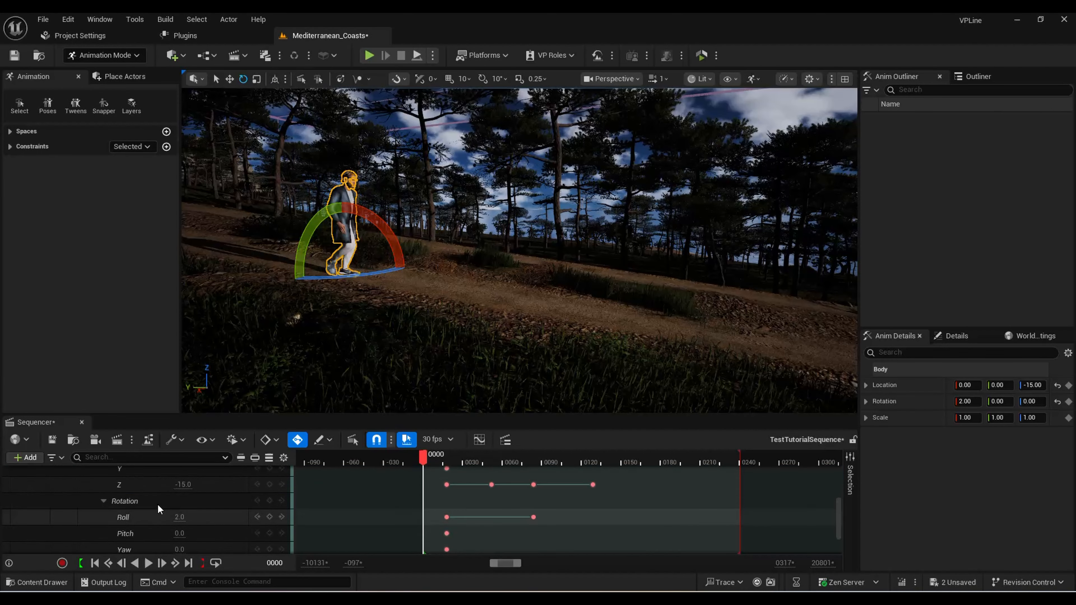
{"action": "left_click", "coordinate": [98, 475]}
{"action": "mouse_move", "coordinate": [394, 305]}
{"action": "right_mouse_down"}
{"action": "mouse_move", "coordinate": [424, 301]}
{"action": "mouse_move", "coordinate": [401, 293]}
{"action": "right_mouse_up"}
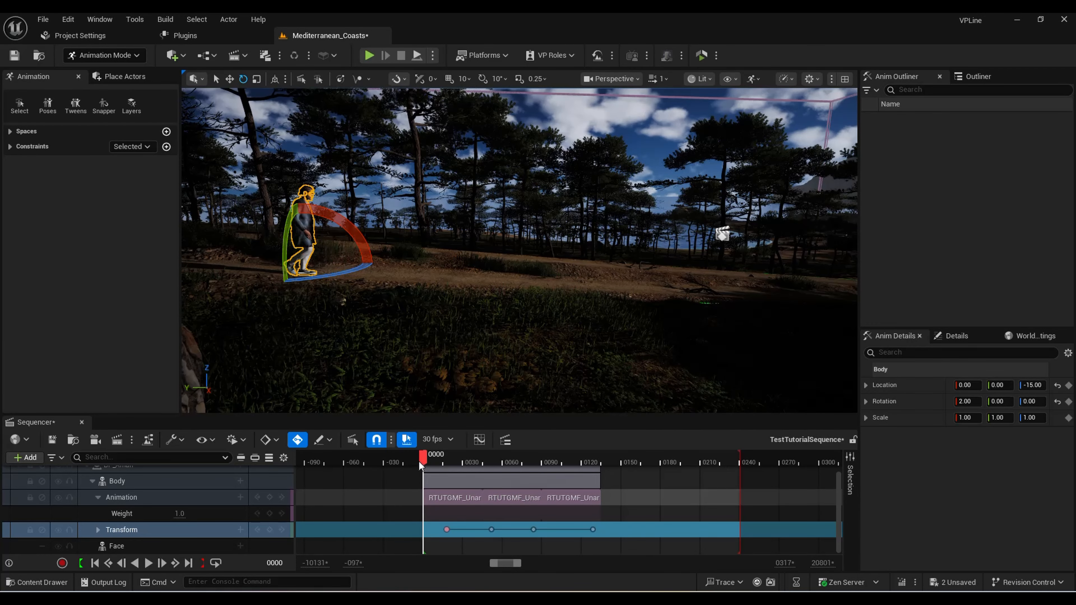
{"action": "left_click_drag", "start_coordinate": [421, 465], "coordinate": [466, 467]}
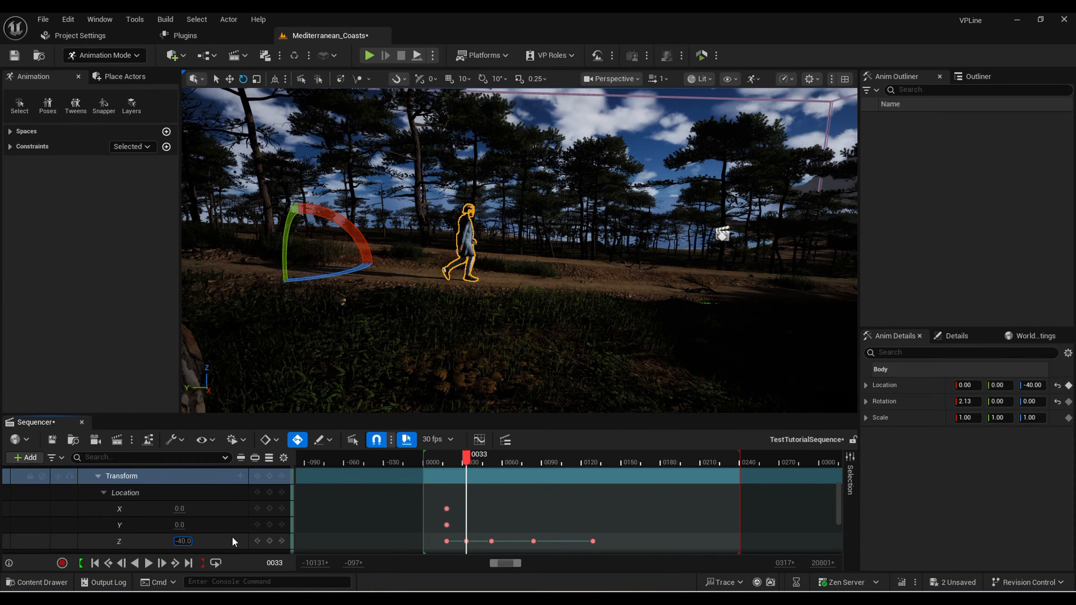
{"action": "left_click_drag", "start_coordinate": [465, 461], "coordinate": [452, 465]}
{"action": "key", "text": "space"}
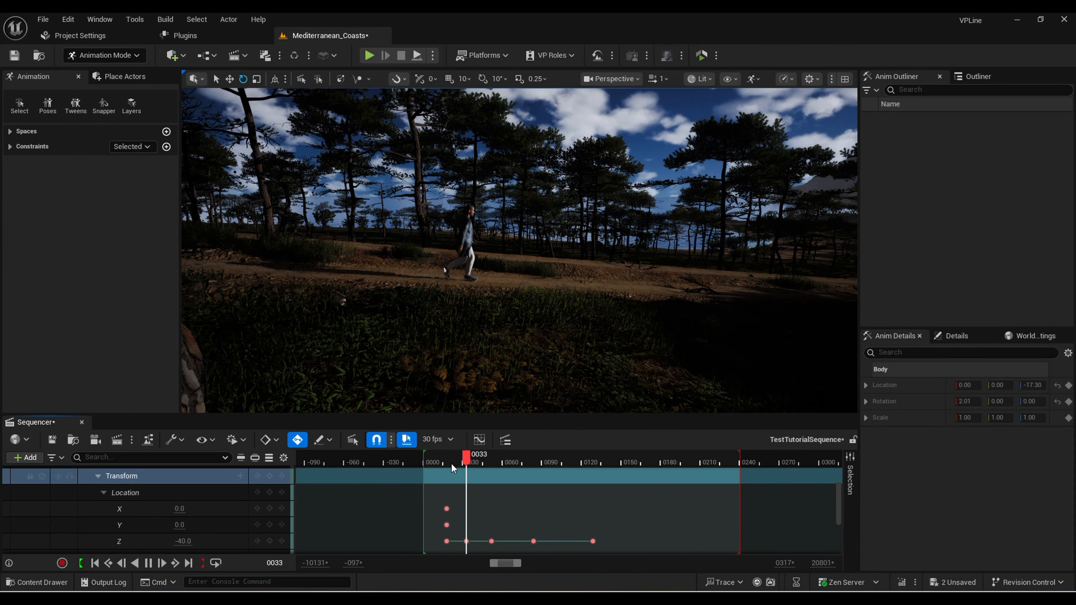
Set the Body's Z location to -23 at frame 18 and scrub through the first frames
{"action": "left_click", "coordinate": [448, 463]}
{"action": "key", "text": "Return"}
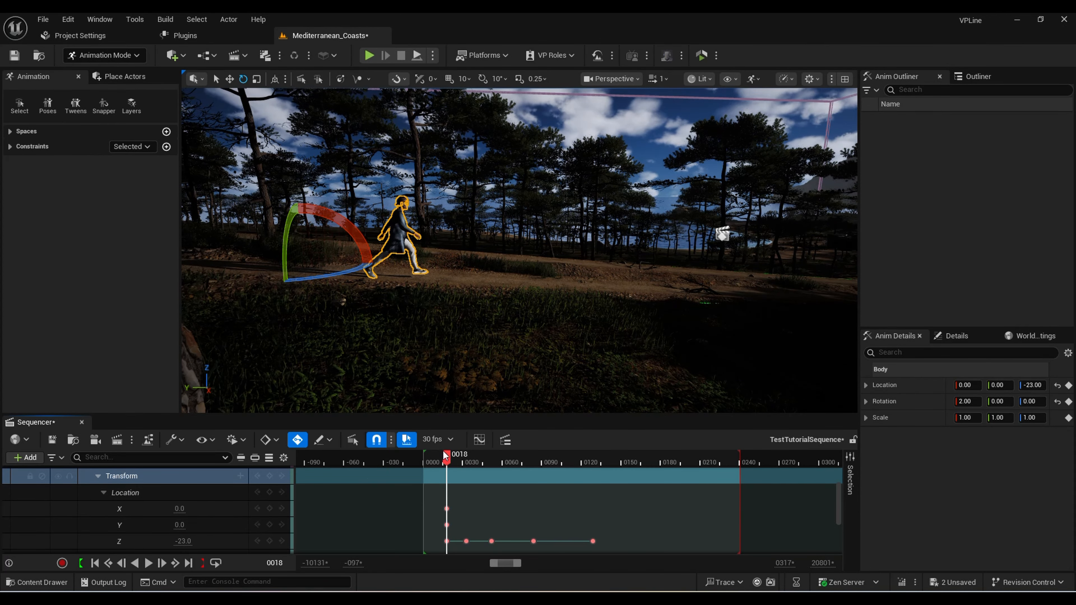
{"action": "left_click_drag", "start_coordinate": [443, 461], "coordinate": [427, 464]}
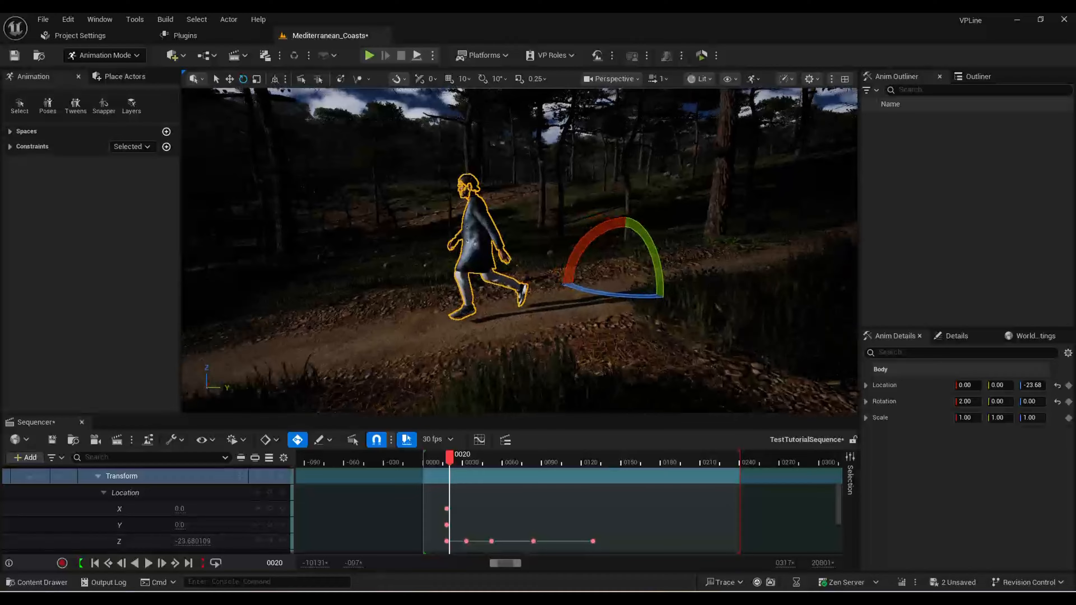
Set the Body's Z location to -35 at frame 20 and play back the walk from near the start
{"action": "right_click_drag", "start_coordinate": [514, 314], "coordinate": [514, 315]}
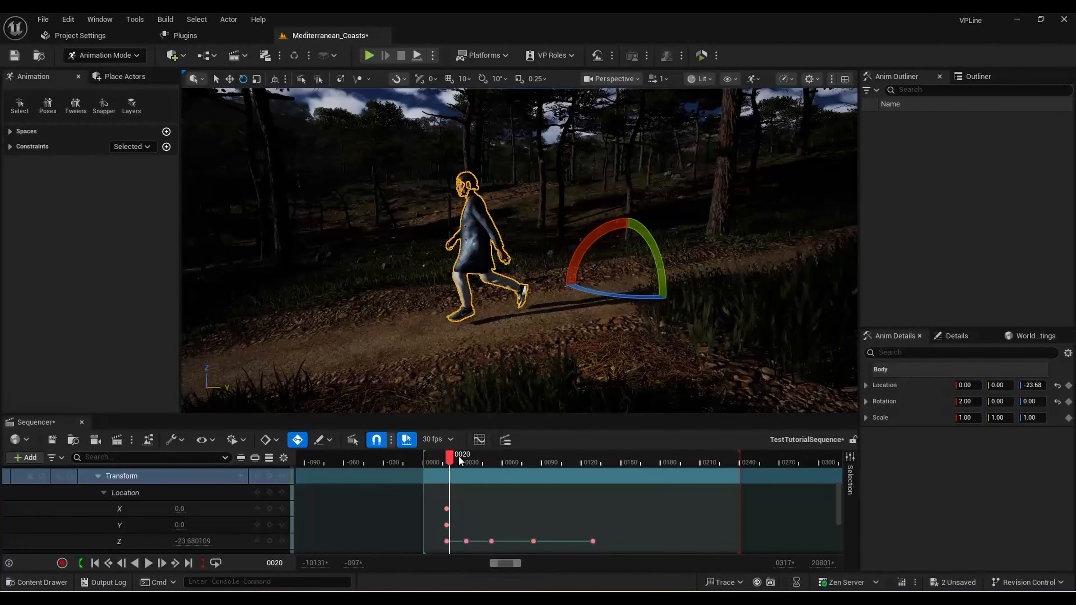
{"action": "left_click", "coordinate": [190, 542]}
{"action": "type", "text": "-35"}
{"action": "key", "text": "Return"}
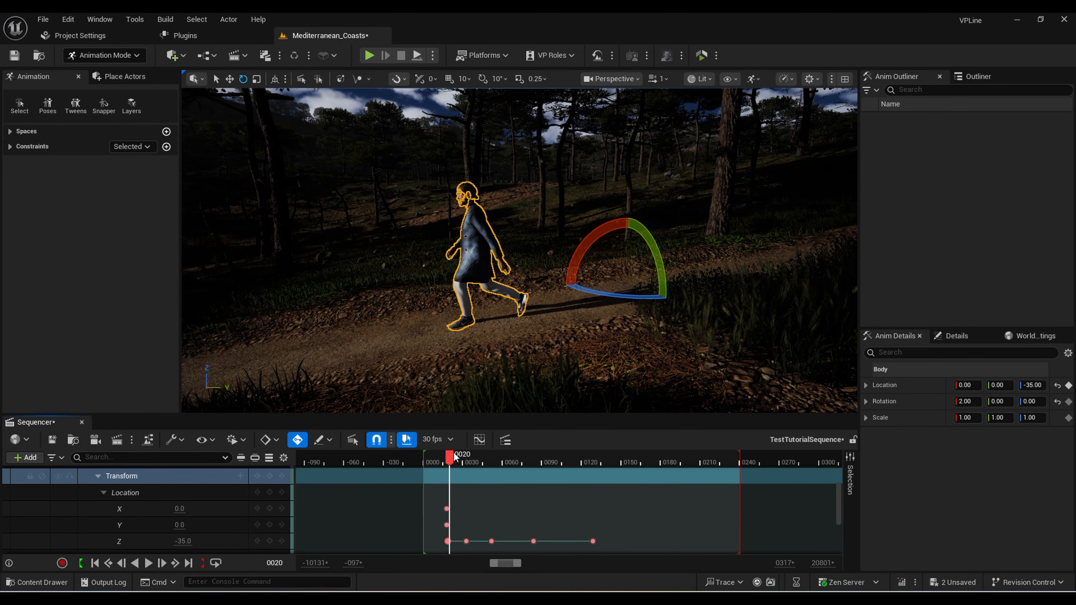
{"action": "left_click_drag", "start_coordinate": [452, 457], "coordinate": [430, 459]}
{"action": "key", "text": "space"}
{"action": "key", "text": "space"}
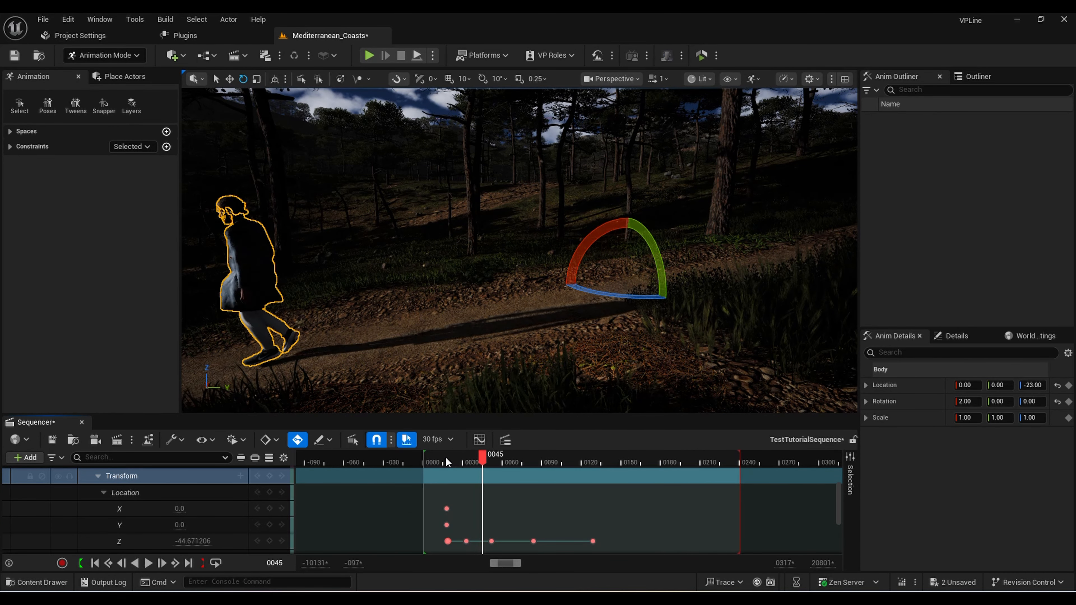
Collapse the Body's Transform track and place the playhead at frame 135, where the walk clips end
{"action": "right_click_drag", "start_coordinate": [512, 349], "coordinate": [512, 350]}
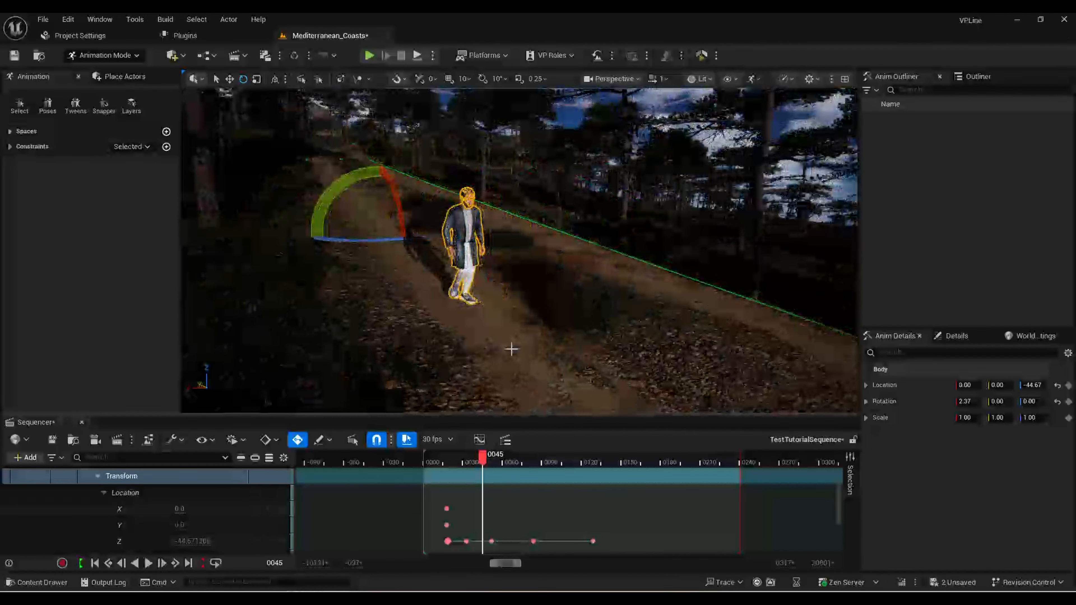
{"action": "left_click", "coordinate": [97, 476]}
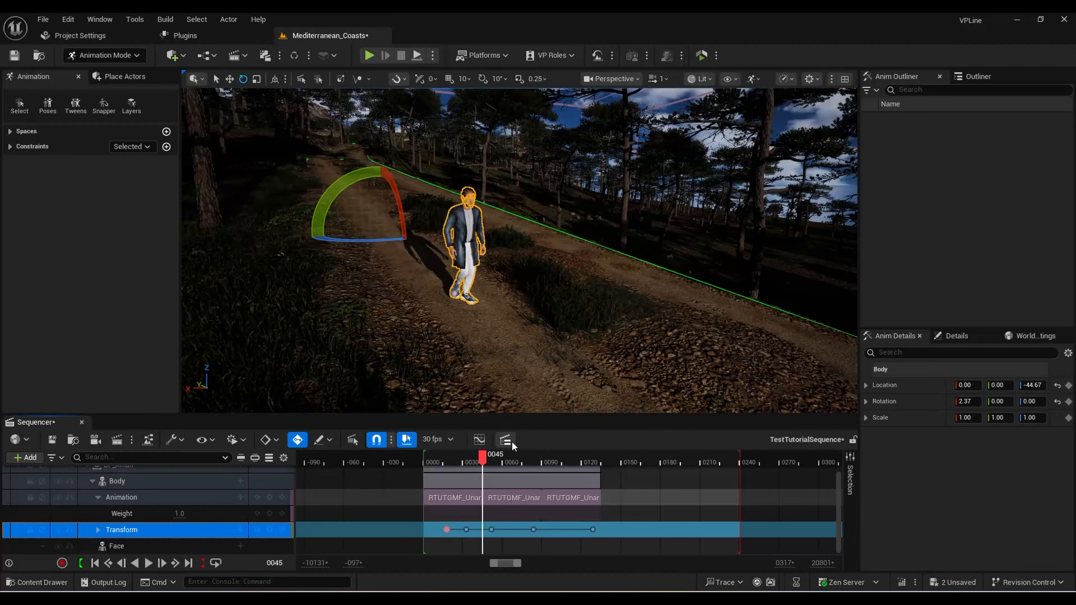
{"action": "left_click_drag", "start_coordinate": [487, 461], "coordinate": [598, 471]}
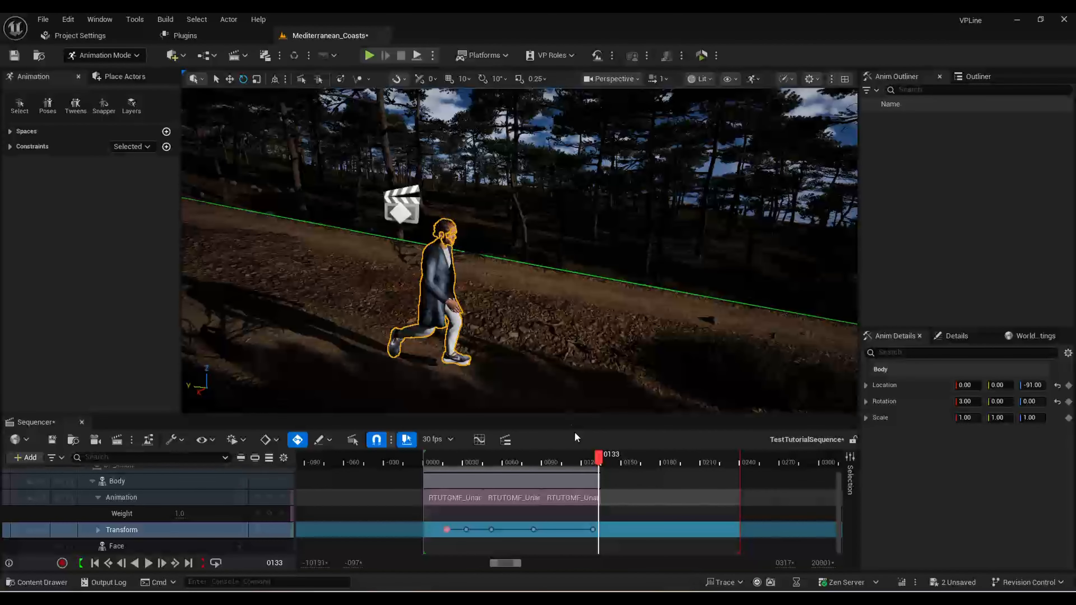
{"action": "scroll", "coordinate": [598, 460], "scroll_direction": "up", "scroll_amount": 4}
{"action": "left_click_drag", "start_coordinate": [599, 459], "coordinate": [608, 461]}
{"action": "scroll", "coordinate": [630, 485], "scroll_direction": "up", "scroll_amount": 5}
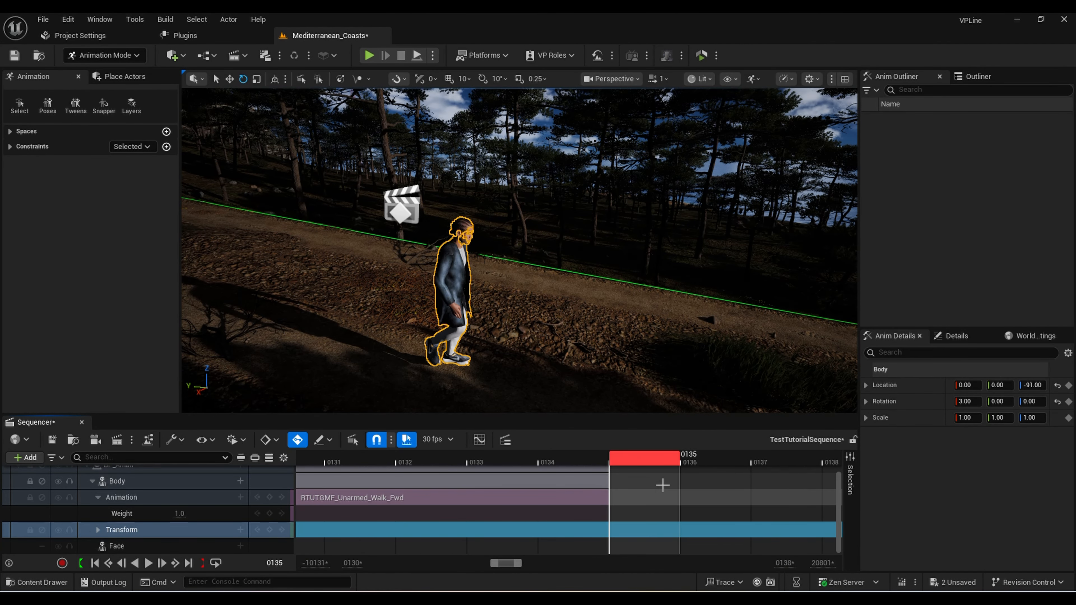
{"action": "scroll", "coordinate": [632, 488], "scroll_direction": "down", "scroll_amount": 4, "text": "ctrl"}
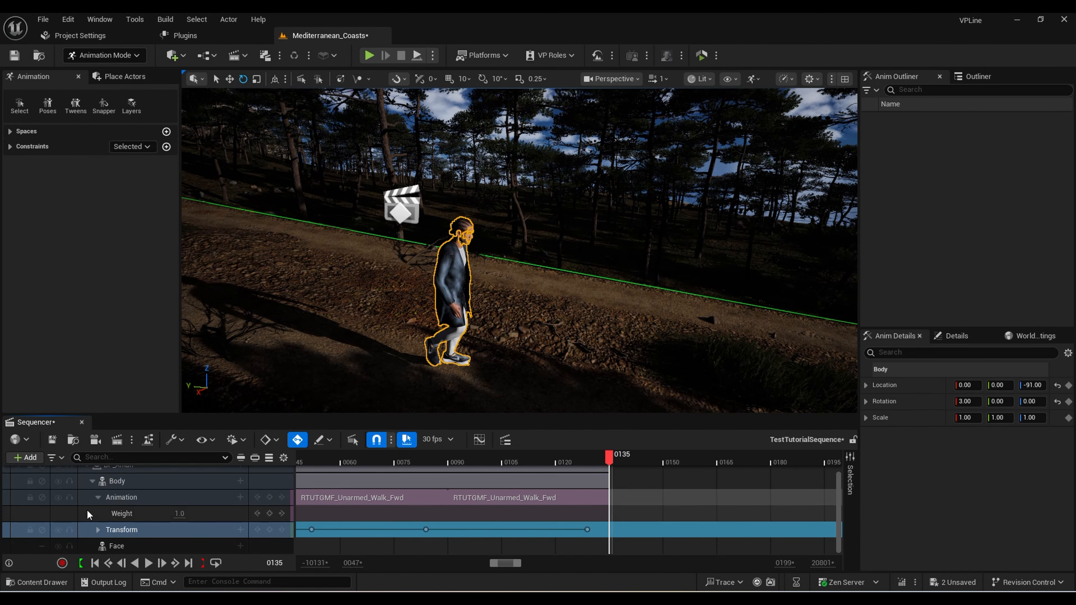
Search the animations for "tut" and add RTUTGMM_Attack_02 to the Body's Animation track at frame 135
{"action": "left_click", "coordinate": [98, 498]}
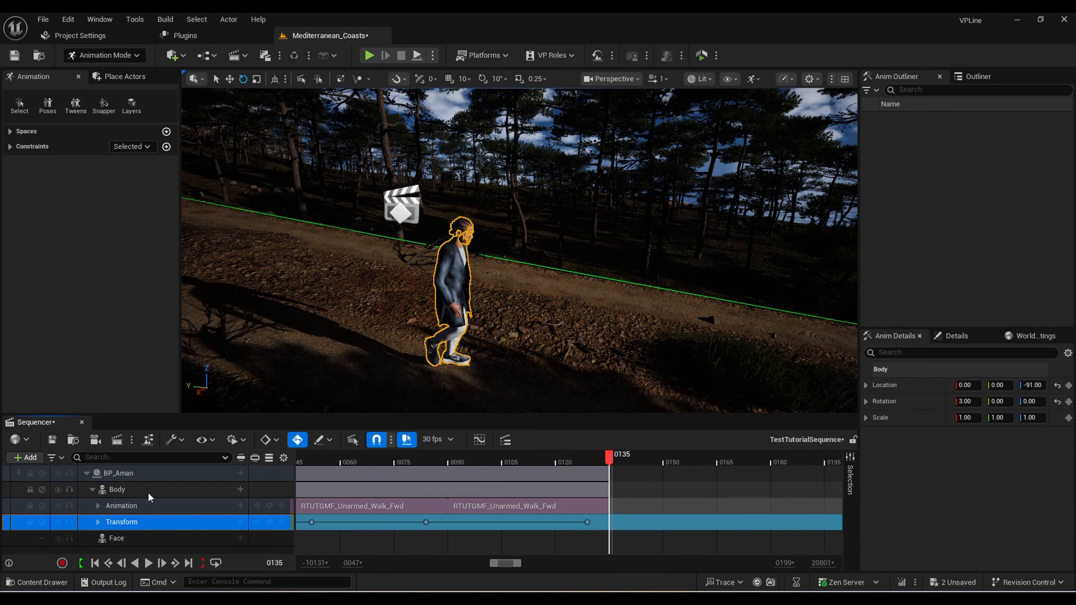
{"action": "left_click", "coordinate": [240, 505]}
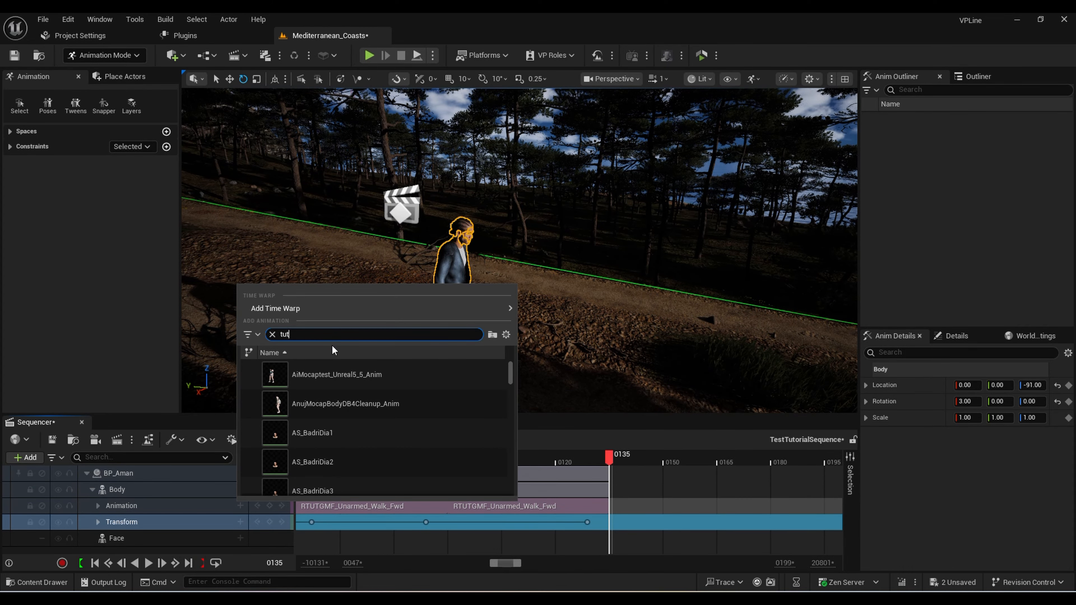
{"action": "left_click", "coordinate": [364, 405]}
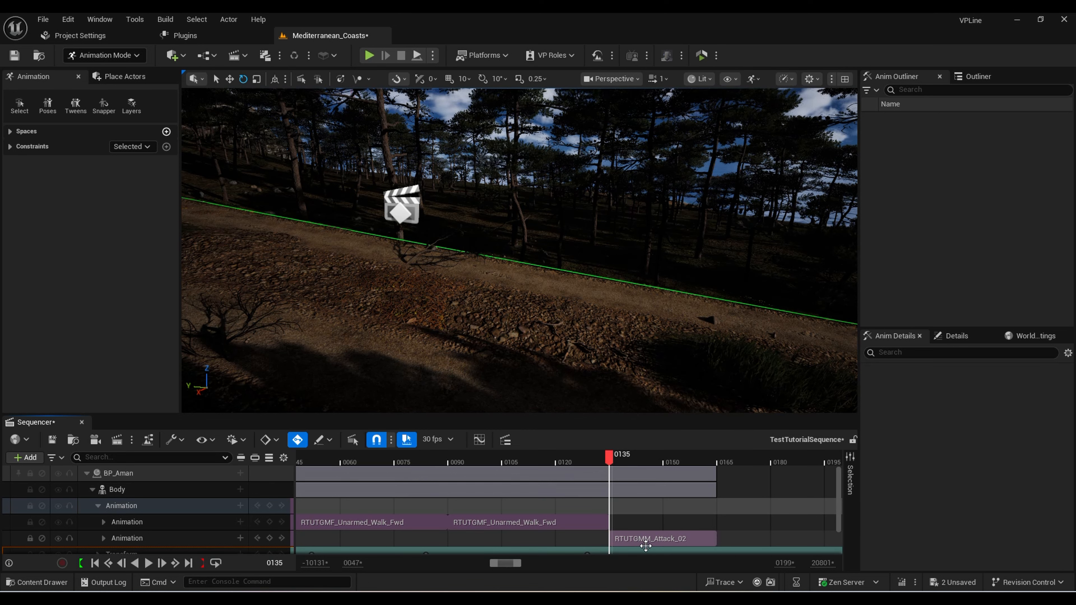
Move the RTUTGMM_Attack_02 clip onto the same row as the walk clips, starting at frame 135
{"action": "left_click_drag", "start_coordinate": [646, 542], "coordinate": [645, 521]}
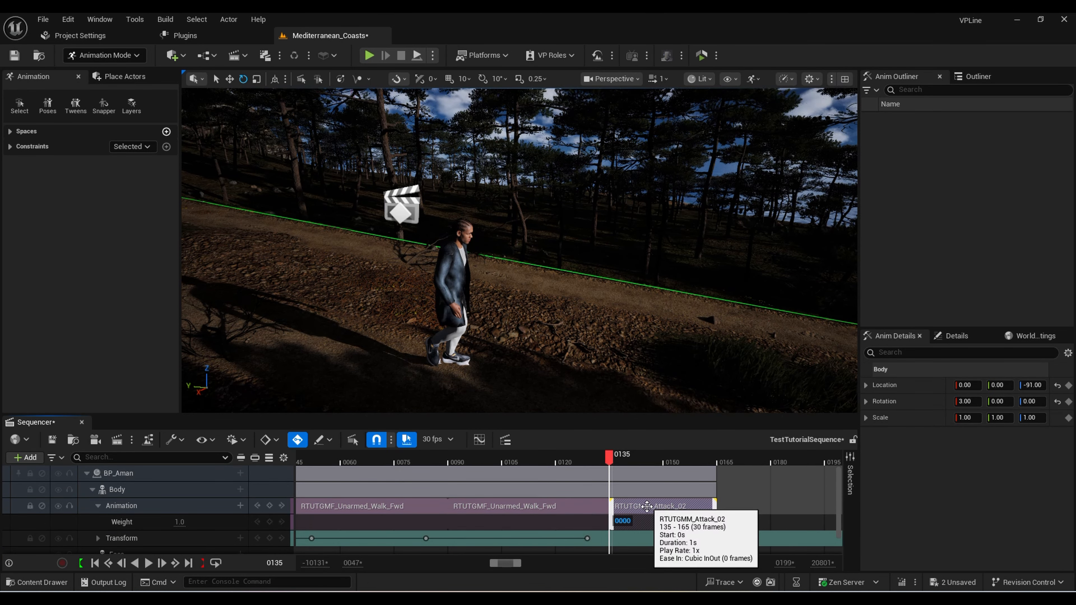
{"action": "left_click", "coordinate": [162, 508]}
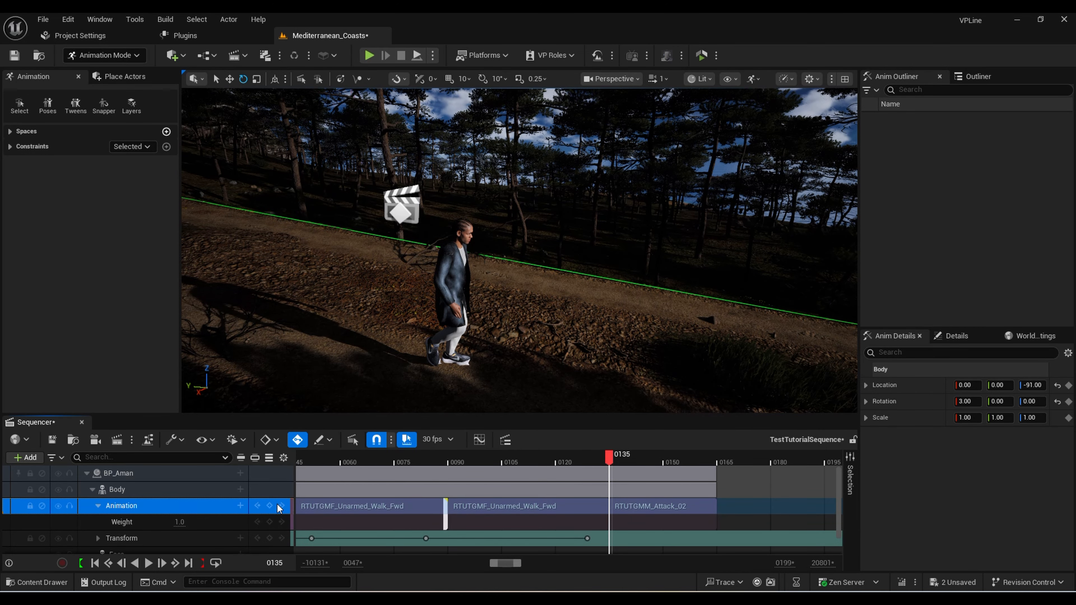
{"action": "left_click", "coordinate": [240, 508]}
{"action": "key", "text": "Escape"}
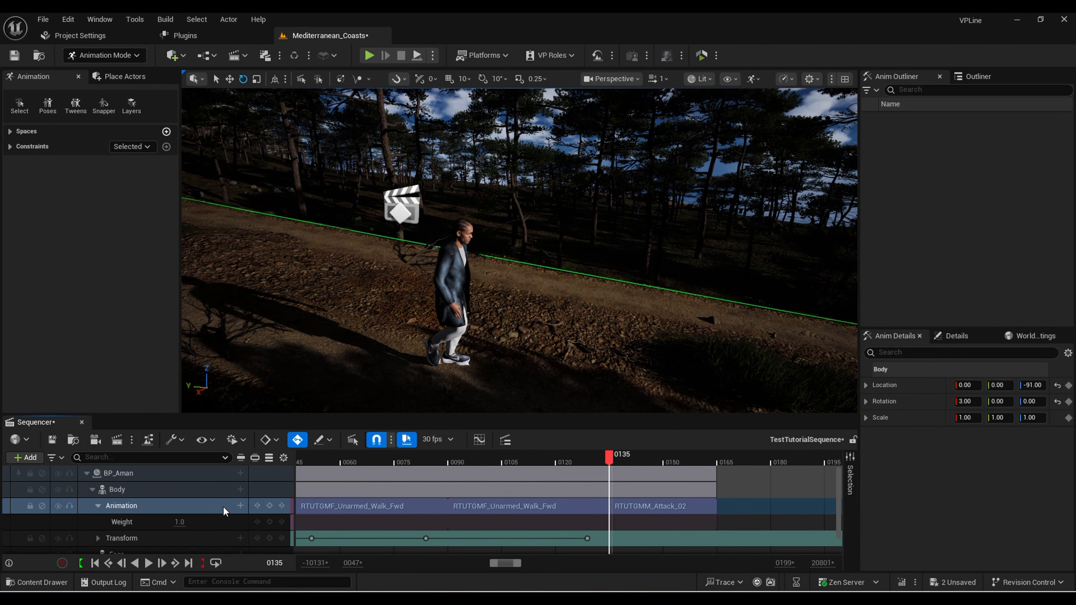
Play and scrub across the cut from the walk to the attack around frames 134 and 135
{"action": "left_click", "coordinate": [571, 457]}
{"action": "key", "text": "space"}
{"action": "left_click", "coordinate": [606, 462]}
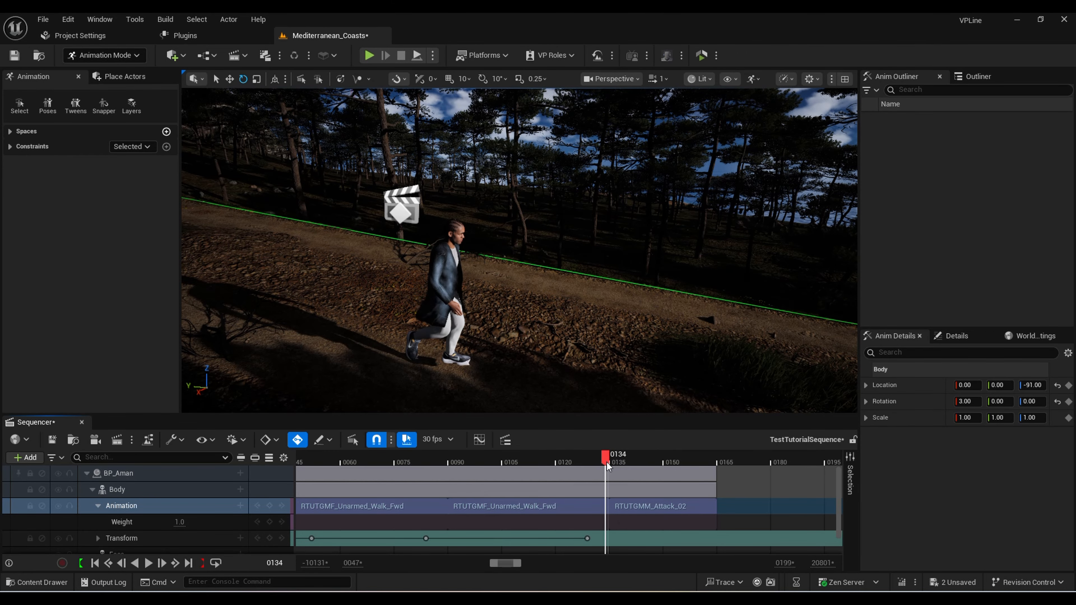
{"action": "scroll", "coordinate": [468, 299], "scroll_direction": "down", "scroll_amount": 5}
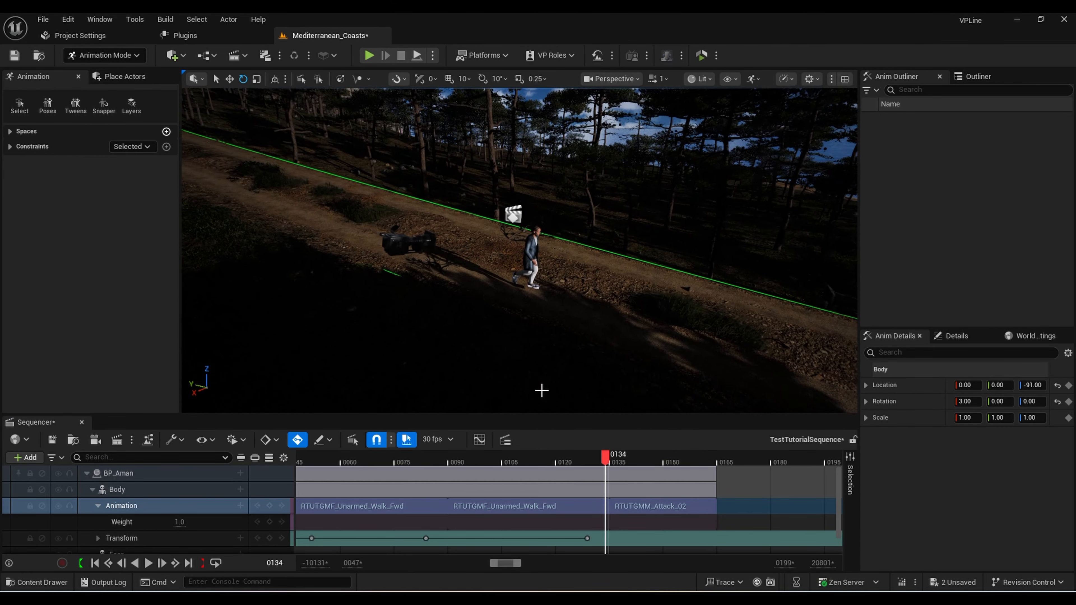
{"action": "left_click_drag", "start_coordinate": [606, 463], "coordinate": [632, 468]}
{"action": "scroll", "coordinate": [608, 464], "scroll_direction": "up", "scroll_amount": 5, "text": "ctrl"}
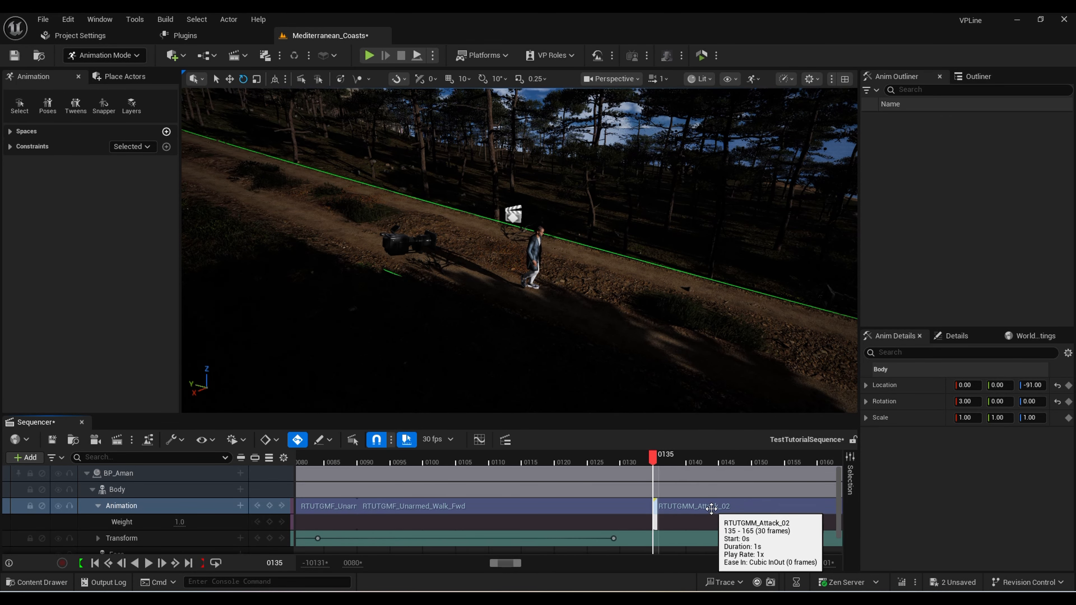
{"action": "scroll", "coordinate": [716, 491], "scroll_direction": "down", "scroll_amount": 6, "text": "ctrl"}
{"action": "scroll", "coordinate": [712, 501], "scroll_direction": "down", "scroll_amount": 2, "text": "ctrl"}
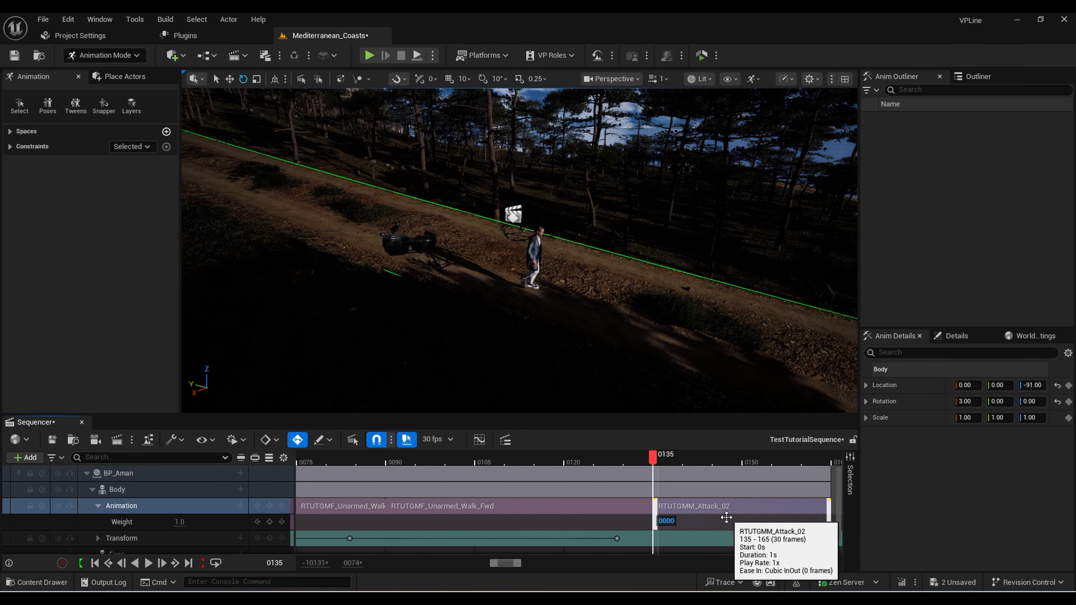
Search for "foot" and match RTUTGMM_Attack_02 to a foot bone in the previous clip
{"action": "right_click", "coordinate": [690, 510]}
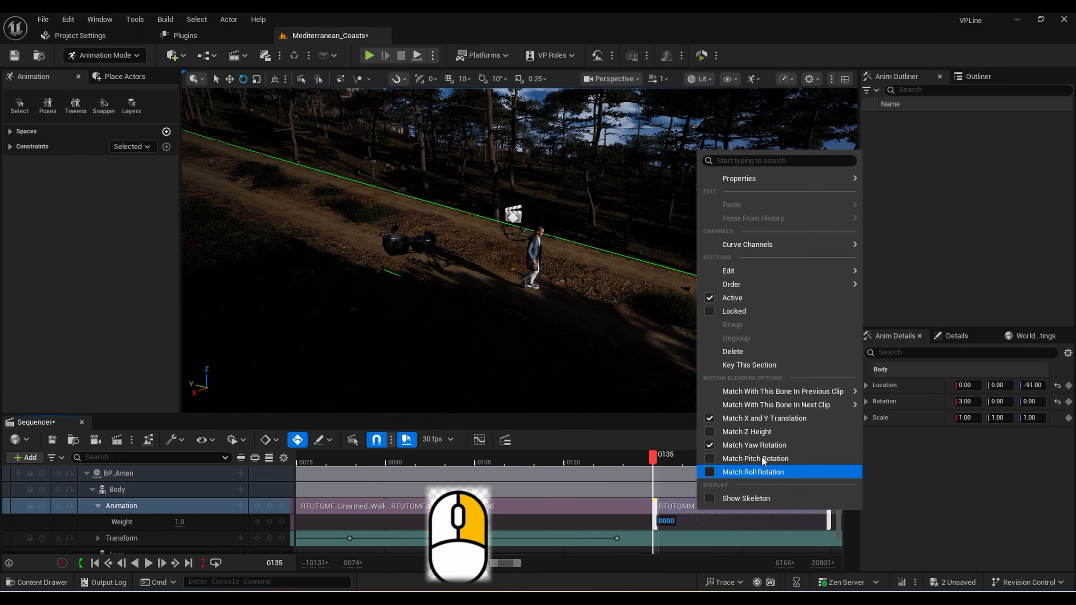
{"action": "mouse_move", "coordinate": [849, 391]}
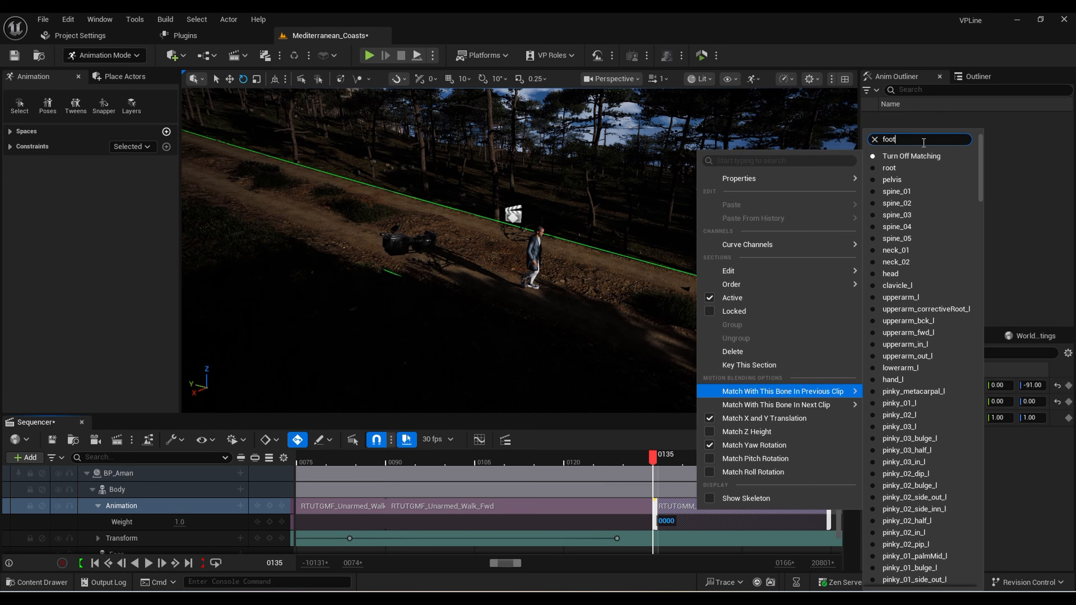
{"action": "left_click", "coordinate": [892, 420]}
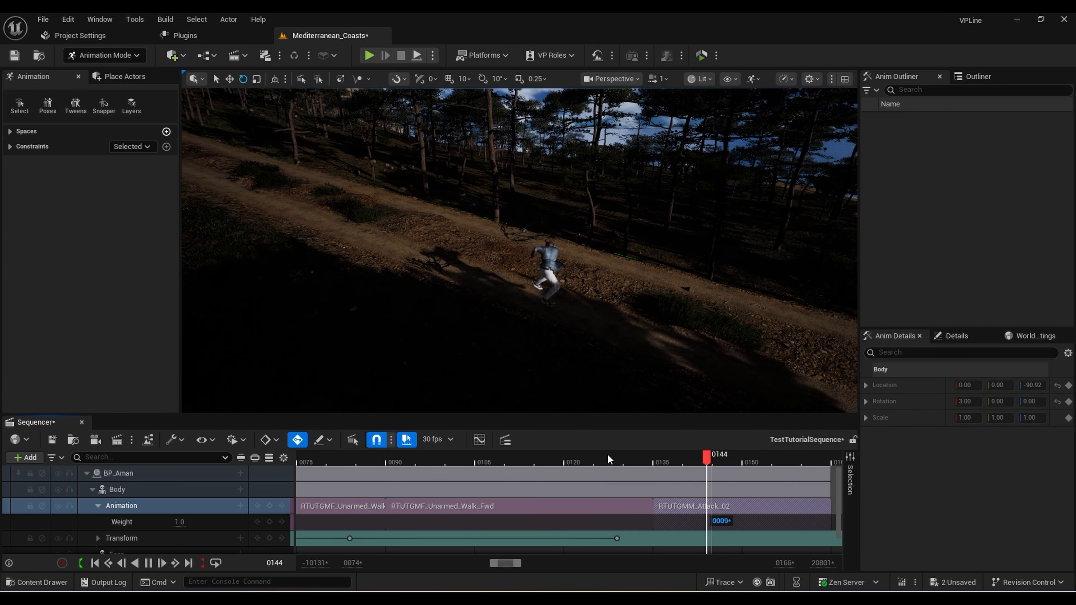
Scrub and play back the walk into the attack, viewing the character from the front
{"action": "right_click_drag", "start_coordinate": [519, 250], "coordinate": [330, 225]}
{"action": "scroll", "coordinate": [492, 496], "scroll_direction": "down", "scroll_amount": 5, "text": "ctrl"}
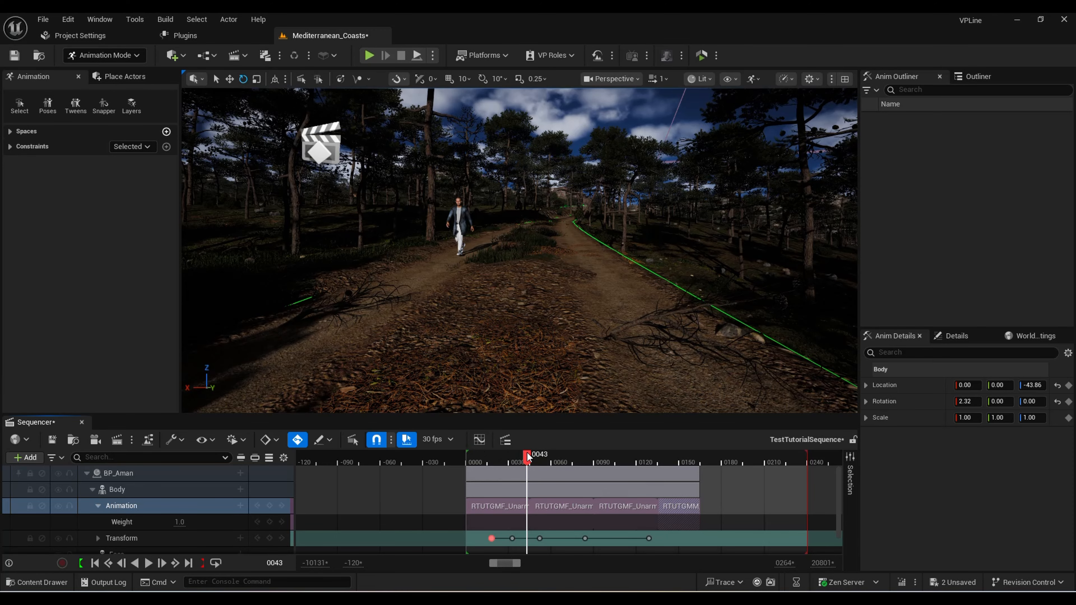
{"action": "left_click_drag", "start_coordinate": [527, 457], "coordinate": [638, 458]}
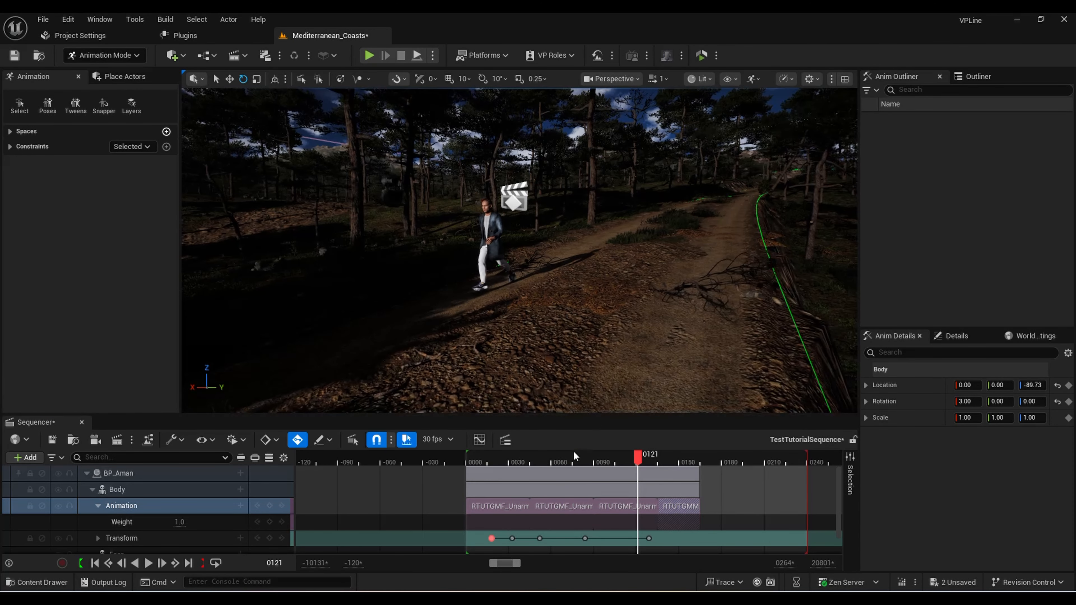
{"action": "left_click", "coordinate": [566, 456]}
{"action": "key", "text": "space"}
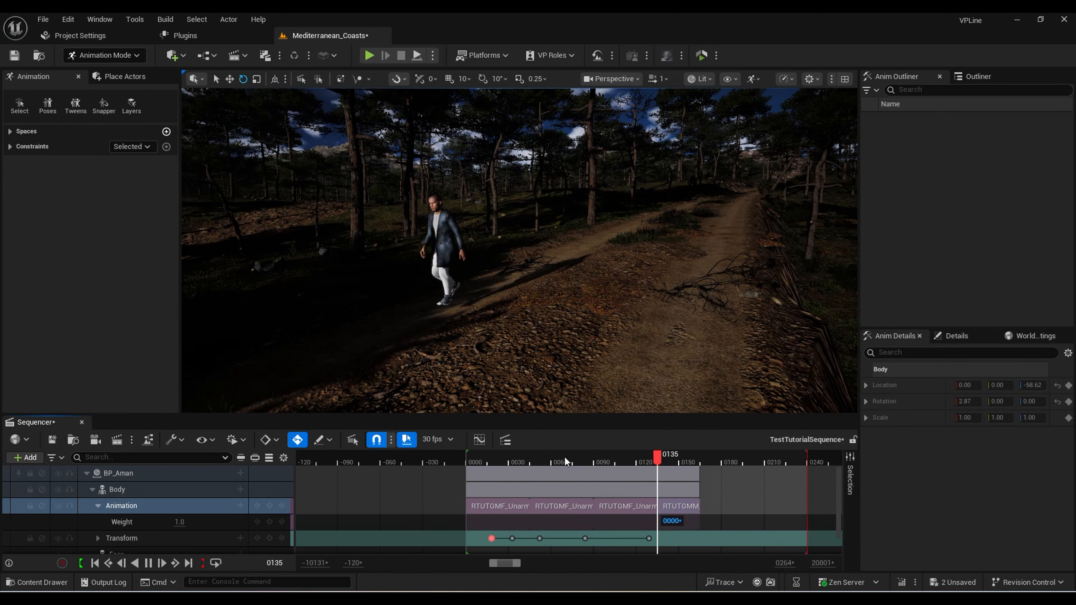
{"action": "key", "text": "space"}
Step frame by frame through the cut up to frame 135 and examine the character's pose up close
{"action": "left_click_drag", "start_coordinate": [700, 455], "coordinate": [653, 463]}
{"action": "key", "text": "Right"}
{"action": "key", "text": "Right"}
{"action": "key", "text": "Right"}
{"action": "key", "text": "Right"}
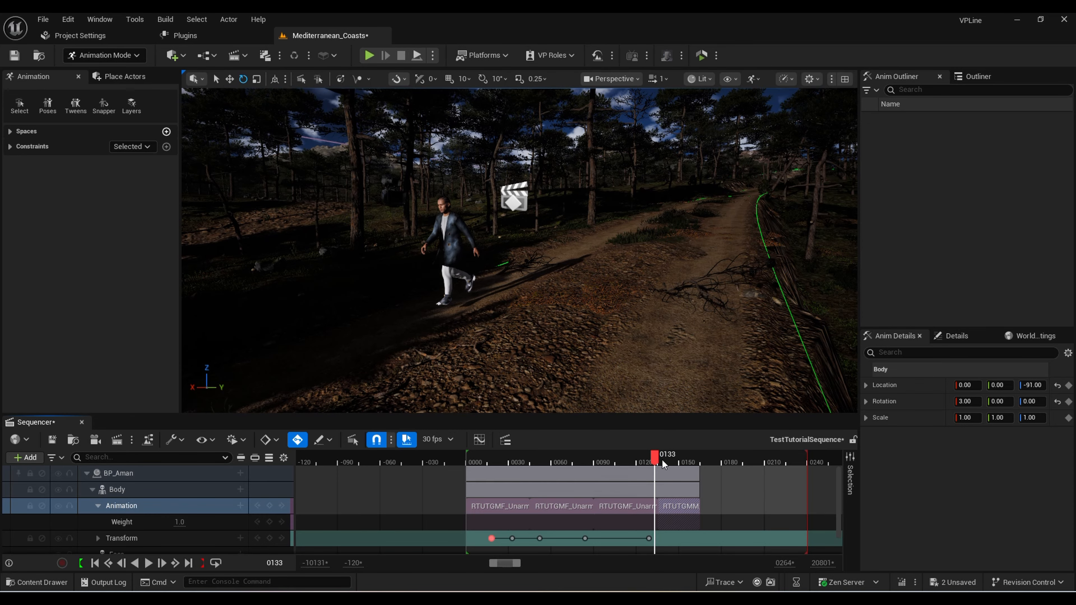
{"action": "key", "text": "Right"}
{"action": "key", "text": "Left"}
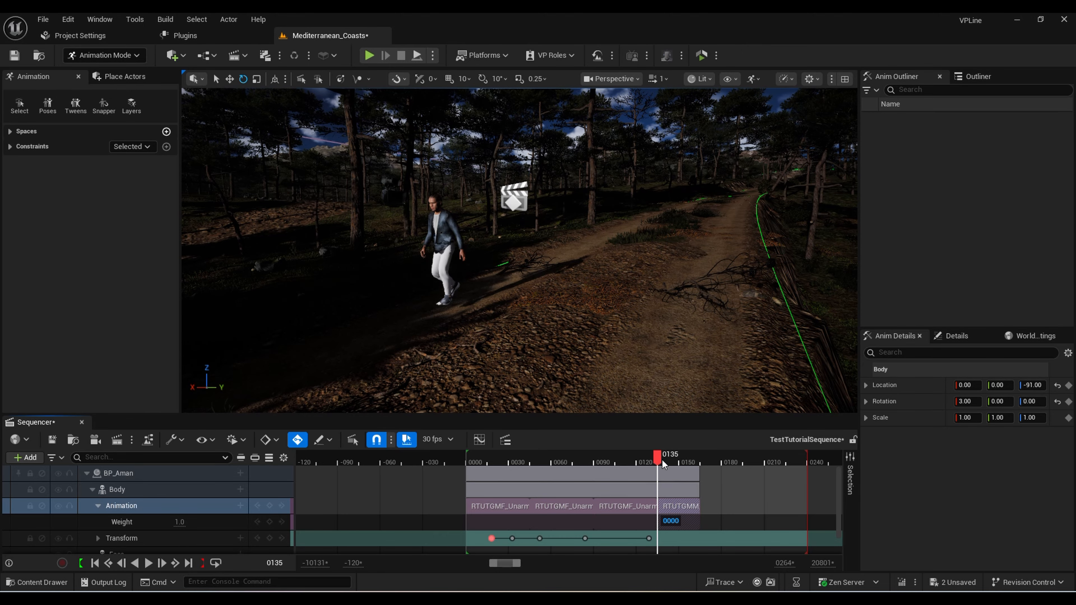
{"action": "key", "text": "e"}
{"action": "right_click_drag", "start_coordinate": [610, 369], "coordinate": [602, 392]}
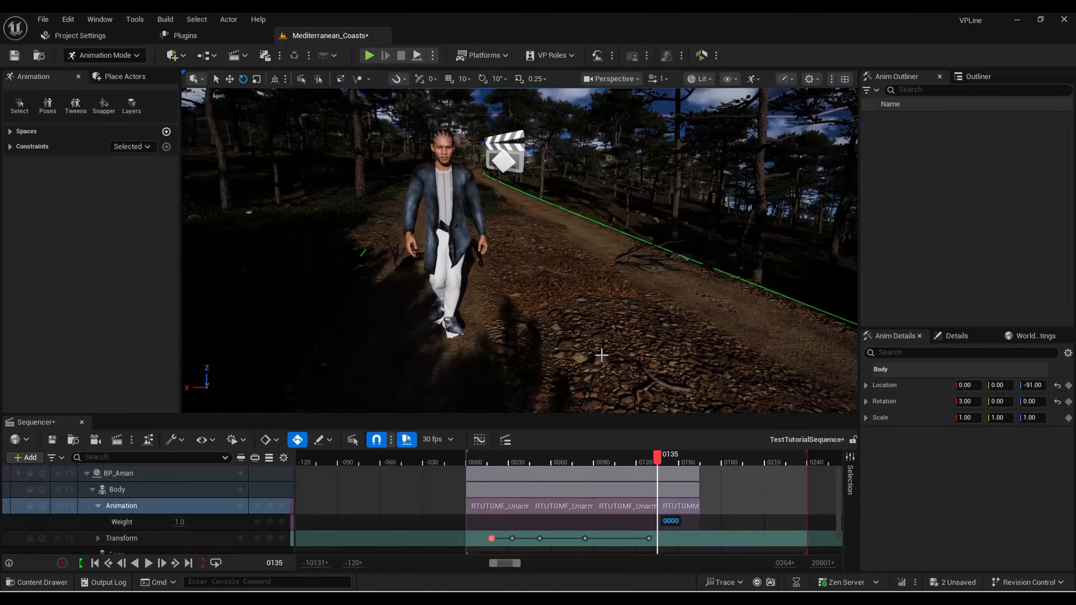
Shift RTUTGMM_Attack_02 earlier to start at frame 133, overlapping the last walk clip by two frames
{"action": "scroll", "coordinate": [669, 493], "scroll_direction": "up", "scroll_amount": 3, "text": "ctrl"}
{"action": "scroll", "coordinate": [587, 504], "scroll_direction": "down", "scroll_amount": 2, "text": "ctrl"}
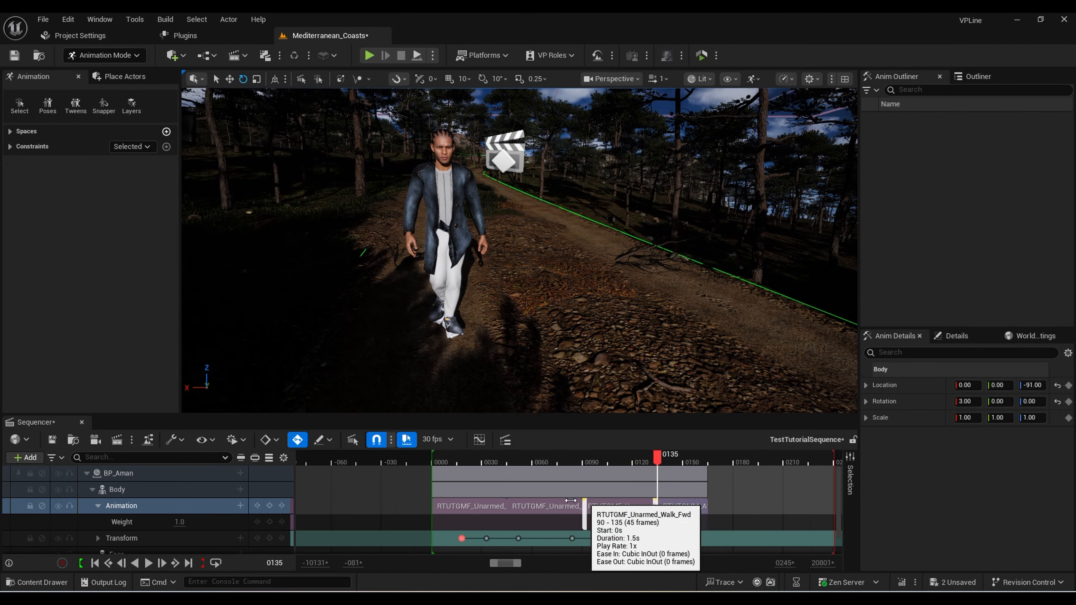
{"action": "scroll", "coordinate": [678, 510], "scroll_direction": "up", "scroll_amount": 5, "text": "ctrl"}
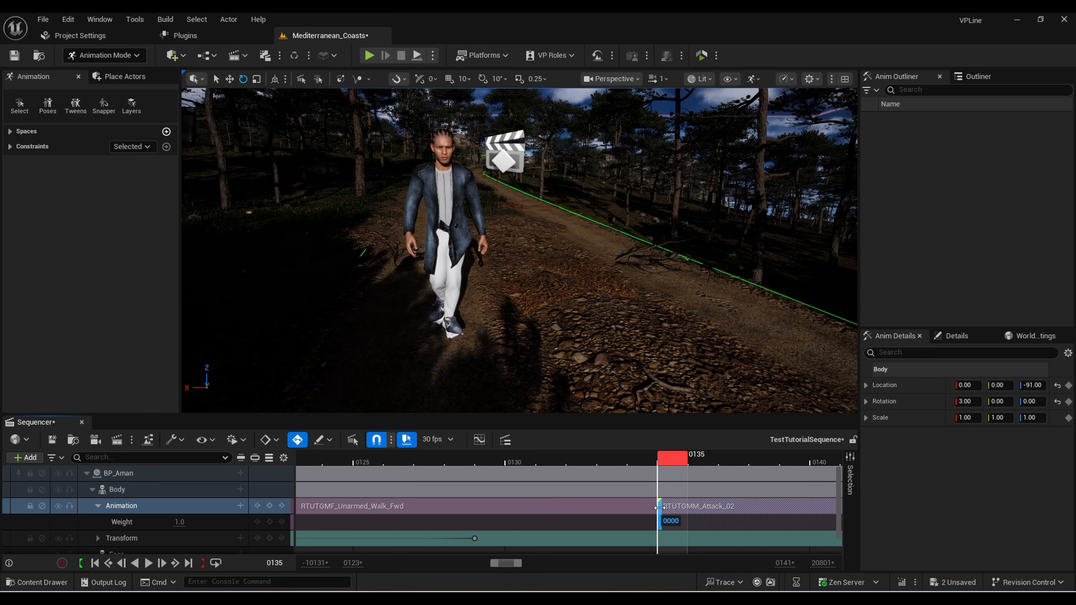
{"action": "scroll", "coordinate": [733, 510], "scroll_direction": "up", "scroll_amount": 2, "text": "ctrl"}
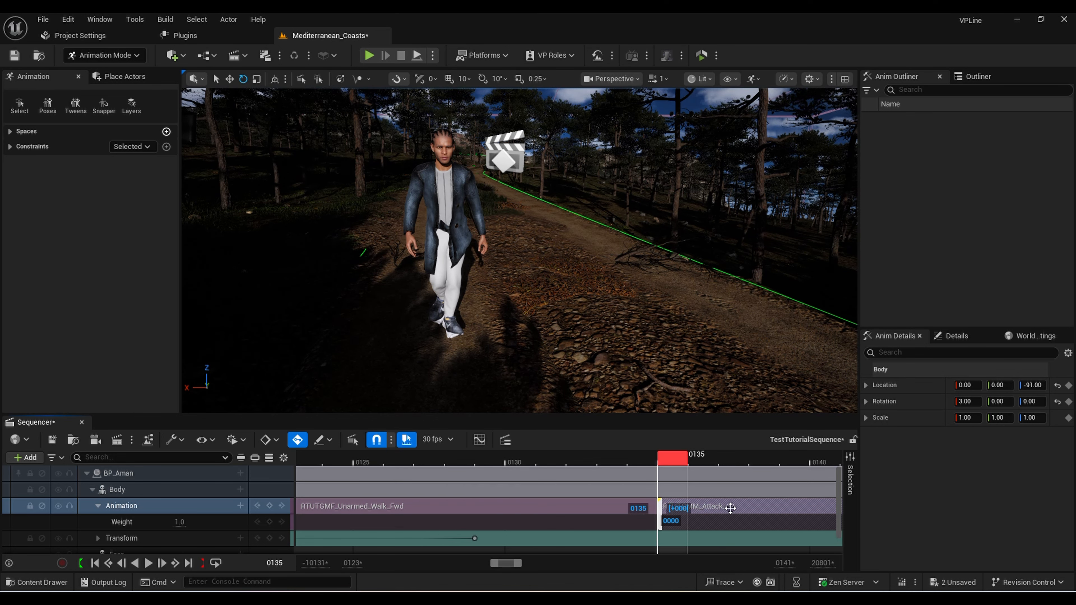
{"action": "left_click_drag", "start_coordinate": [719, 509], "coordinate": [661, 510]}
{"action": "scroll", "coordinate": [663, 509], "scroll_direction": "up", "scroll_amount": 2, "text": "ctrl"}
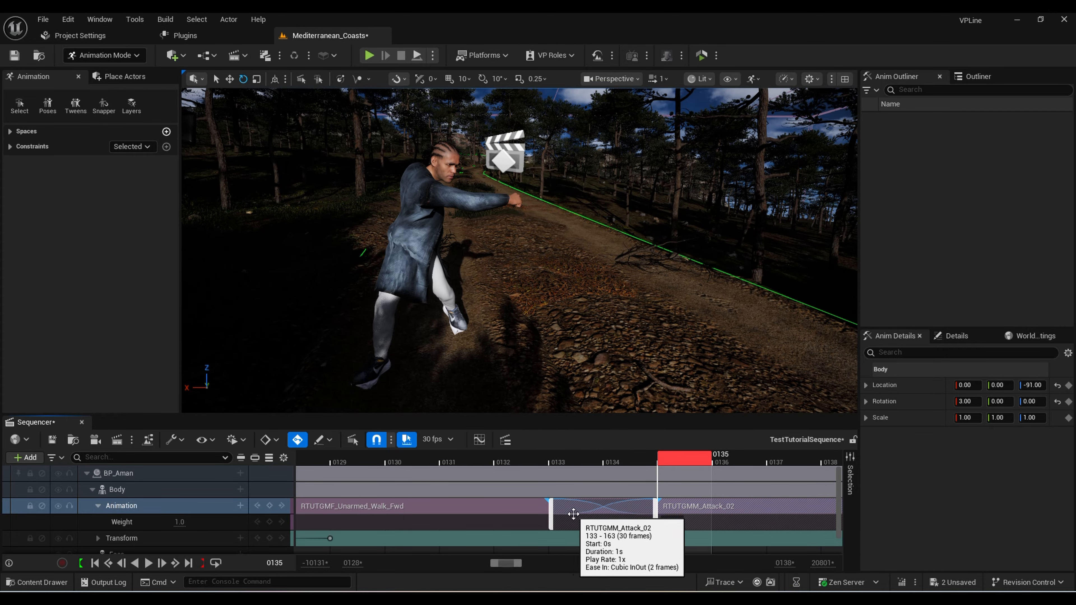
{"action": "left_click", "coordinate": [750, 509]}
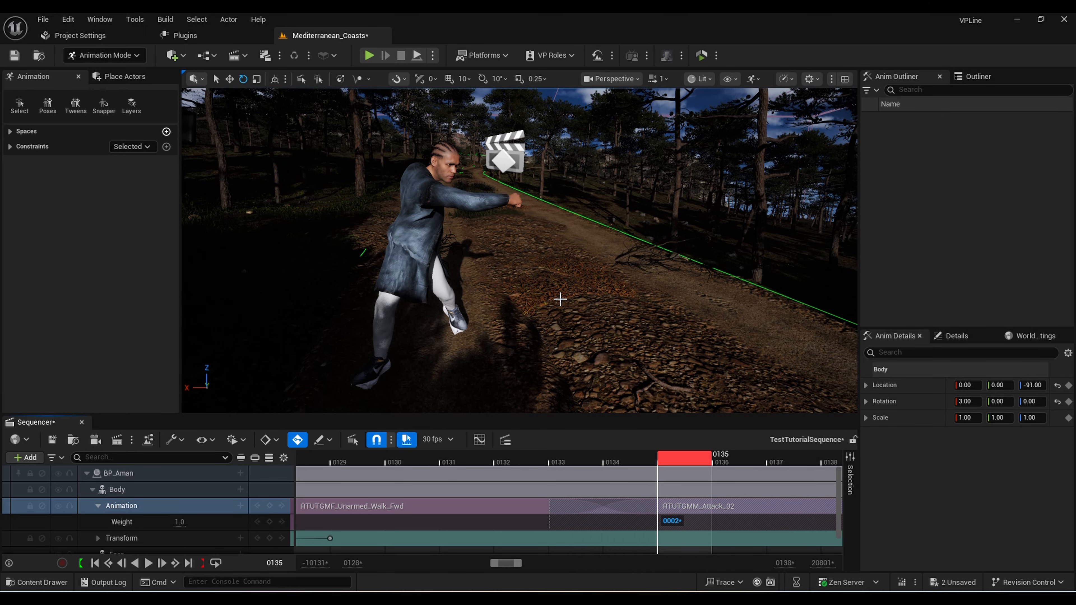
Examine the blend between the clips and play back the walk-to-attack transition
{"action": "right_click_drag", "start_coordinate": [561, 301], "coordinate": [557, 308]}
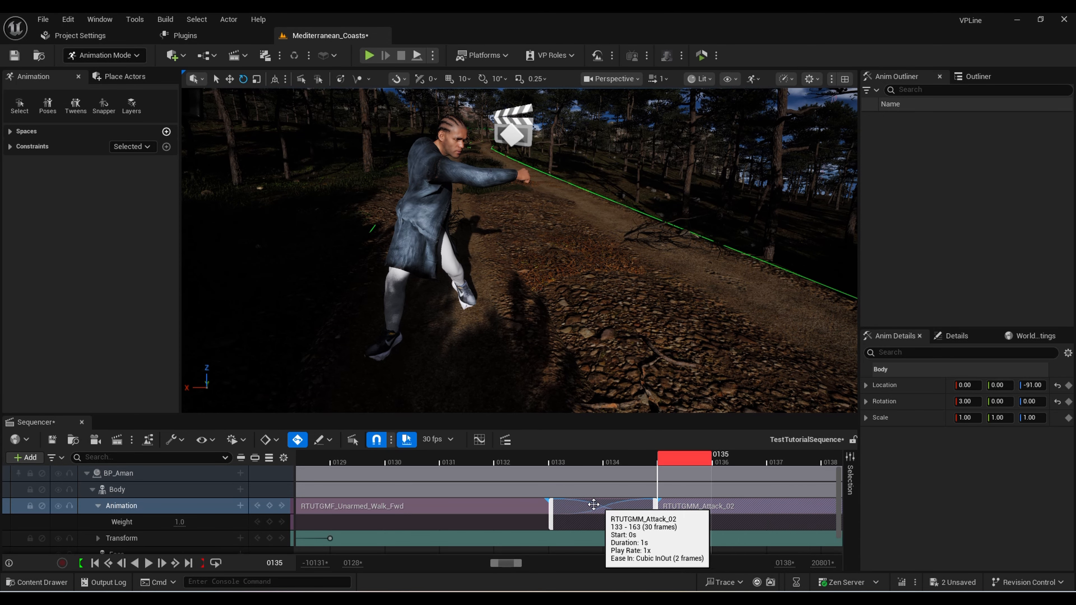
{"action": "mouse_move", "coordinate": [547, 502]}
{"action": "left_mouse_down"}
{"action": "mouse_move", "coordinate": [529, 501]}
{"action": "mouse_move", "coordinate": [545, 502]}
{"action": "left_mouse_up"}
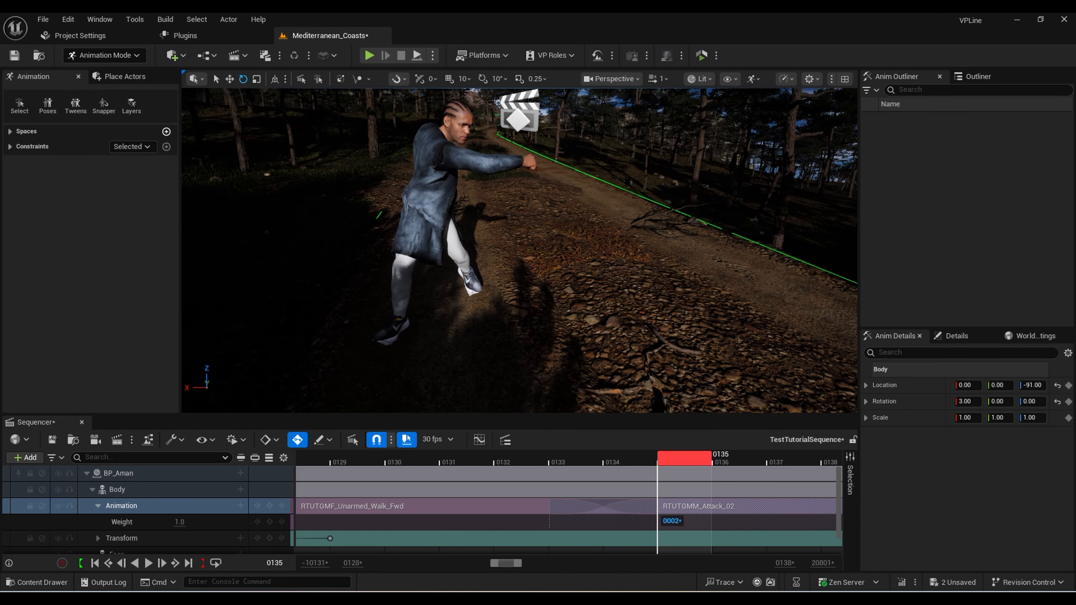
{"action": "key", "text": "space"}
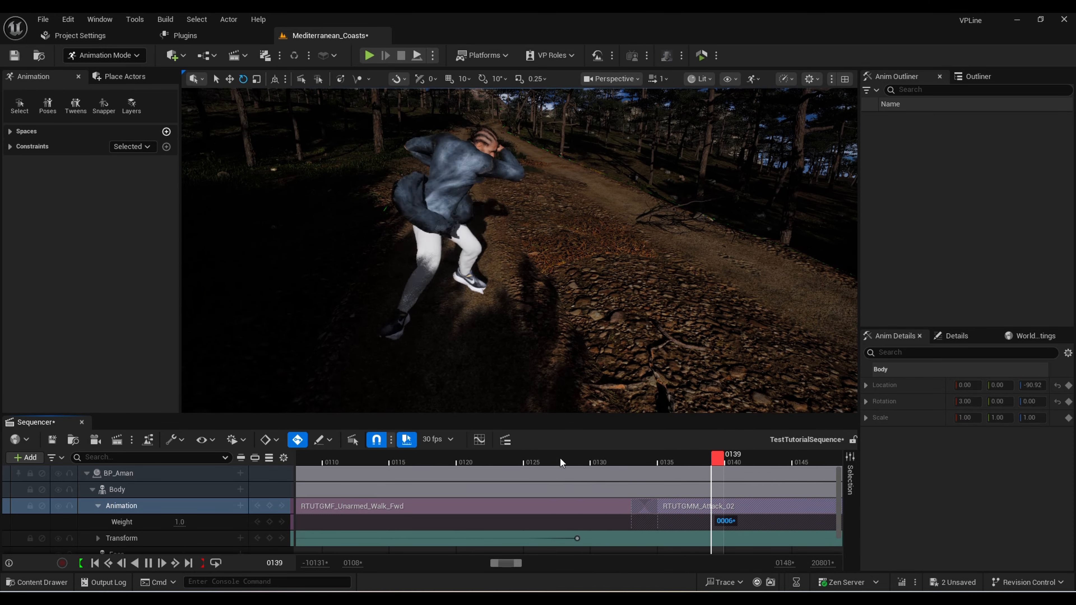
{"action": "key", "text": "space"}
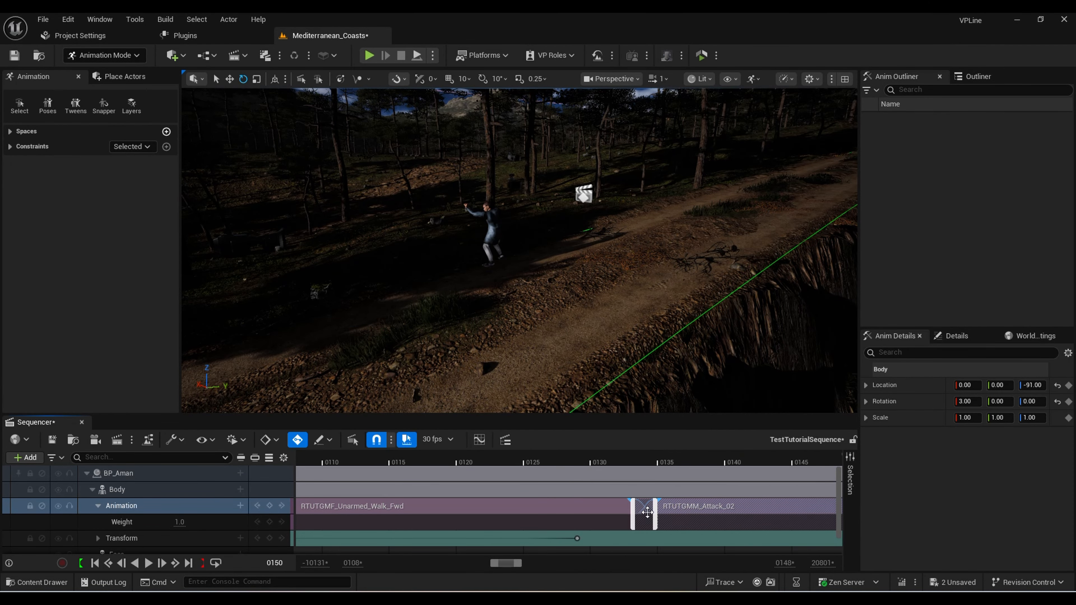
Extend the attack clip's start to frame 132 and the last walk clip's end to 136, and play back the blend
{"action": "mouse_move", "coordinate": [633, 506]}
{"action": "left_mouse_down"}
{"action": "mouse_move", "coordinate": [613, 507]}
{"action": "mouse_move", "coordinate": [632, 503]}
{"action": "left_mouse_up"}
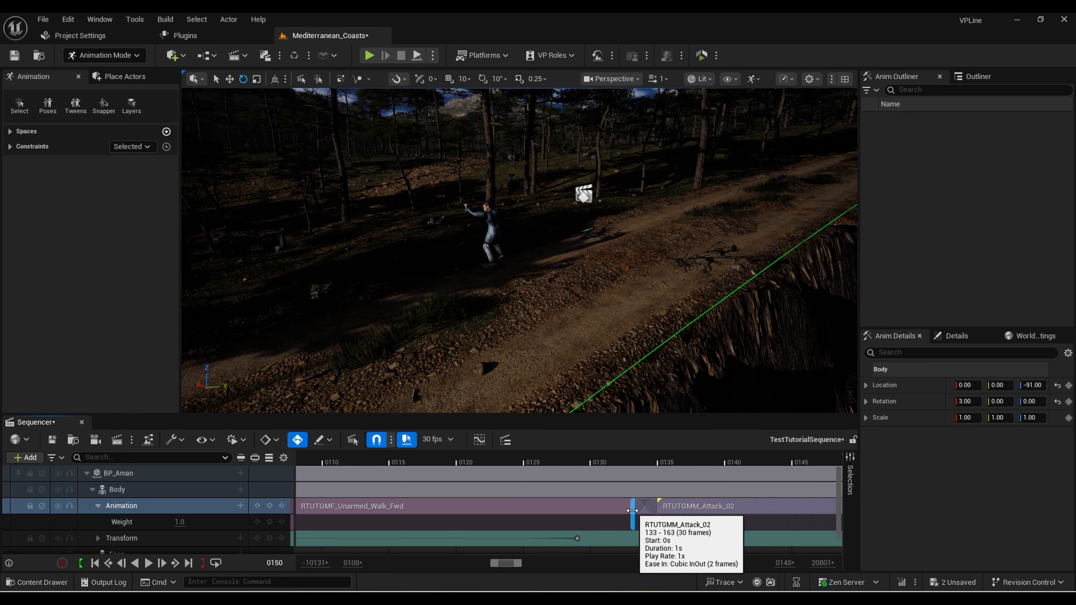
{"action": "left_click_drag", "start_coordinate": [633, 509], "coordinate": [667, 508]}
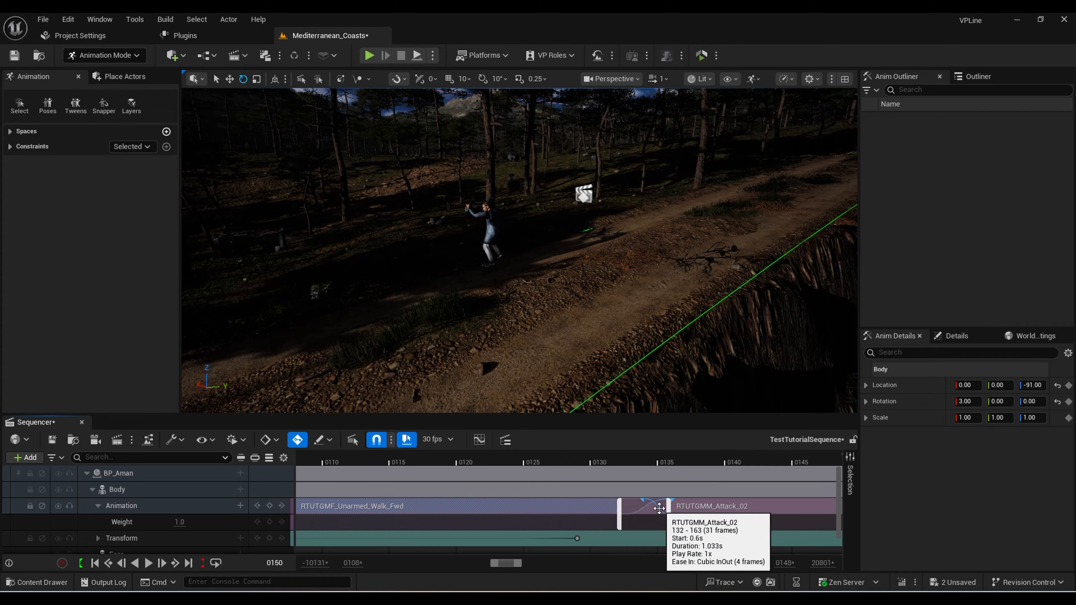
{"action": "left_click", "coordinate": [599, 462]}
{"action": "key", "text": "space"}
{"action": "key", "text": "space"}
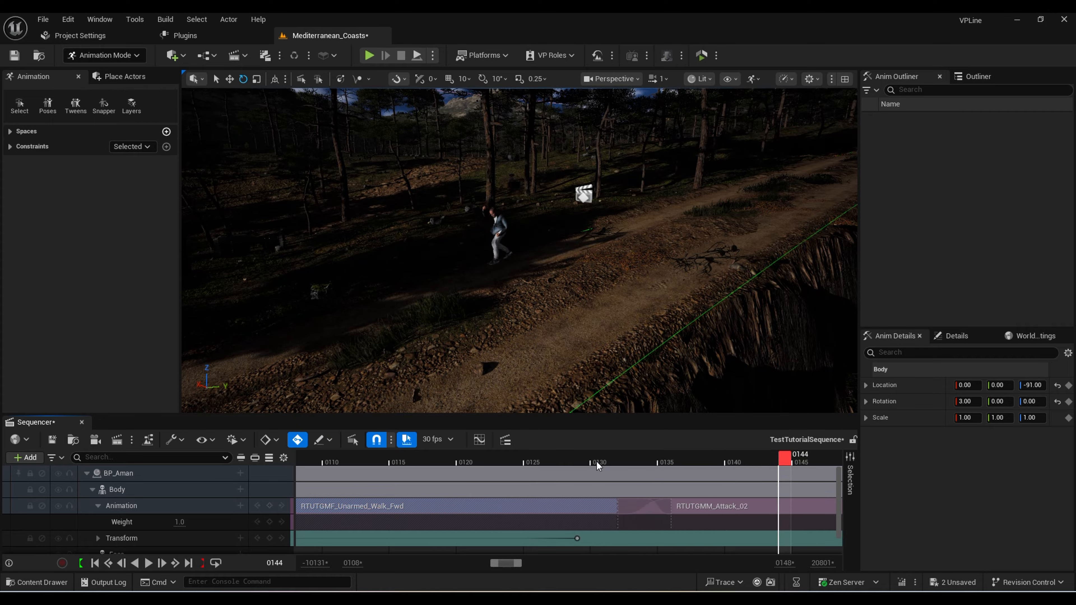
Undo the last clip resize and replay the transition from frame 130
{"action": "key", "text": "ctrl+z"}
{"action": "left_click", "coordinate": [597, 462]}
{"action": "key", "text": "space"}
{"action": "left_click", "coordinate": [597, 462]}
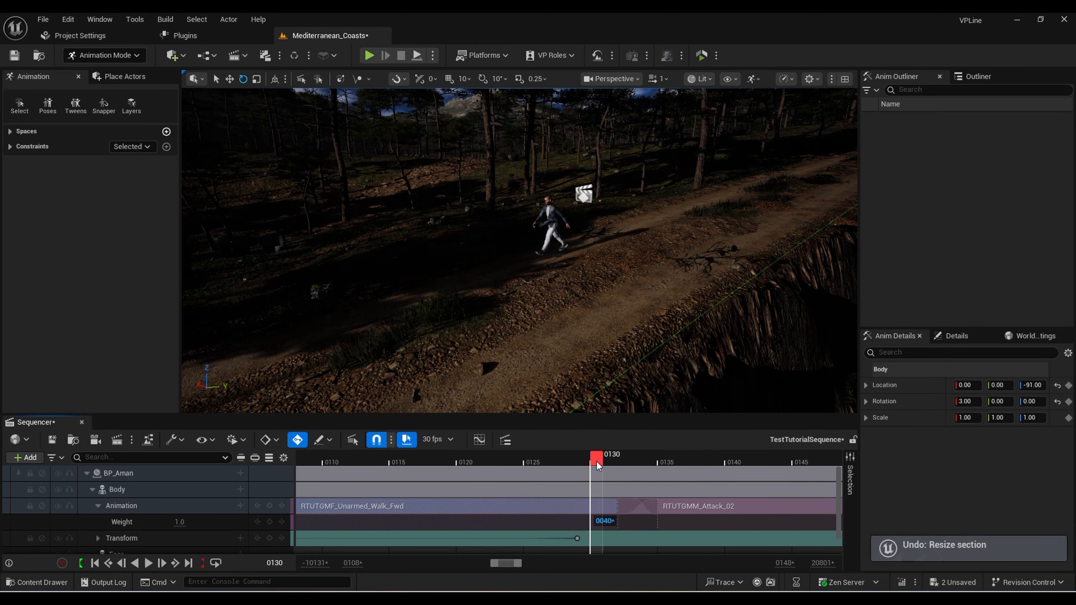
{"action": "key", "text": "space"}
{"action": "left_click", "coordinate": [597, 461]}
{"action": "key", "text": "space"}
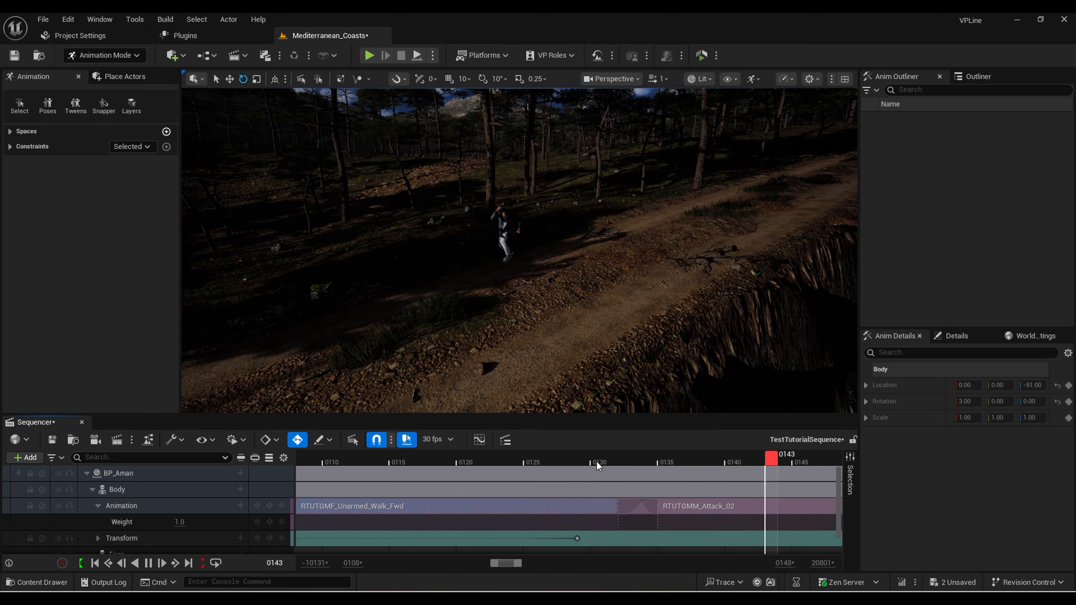
{"action": "key", "text": "space"}
Play the whole walk and attack from near the start of the sequence
{"action": "scroll", "coordinate": [614, 468], "scroll_direction": "down", "scroll_amount": 3}
{"action": "scroll", "coordinate": [624, 472], "scroll_direction": "down", "scroll_amount": 5, "text": "ctrl"}
{"action": "scroll", "coordinate": [618, 470], "scroll_direction": "up", "scroll_amount": 2, "text": "ctrl"}
{"action": "left_click", "coordinate": [425, 461]}
{"action": "key", "text": "space"}
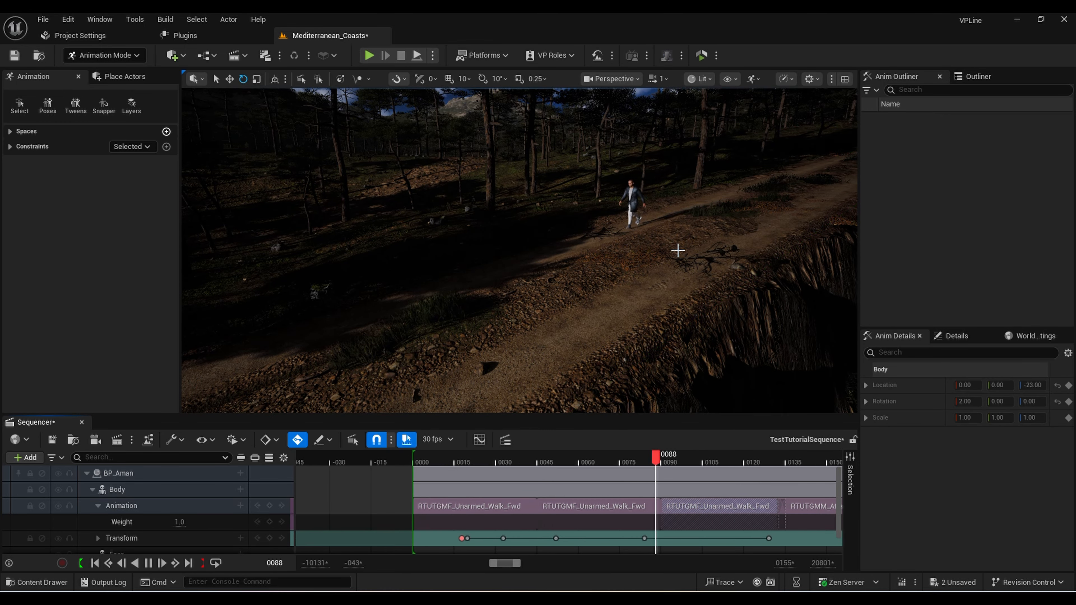
{"action": "key", "text": "space"}
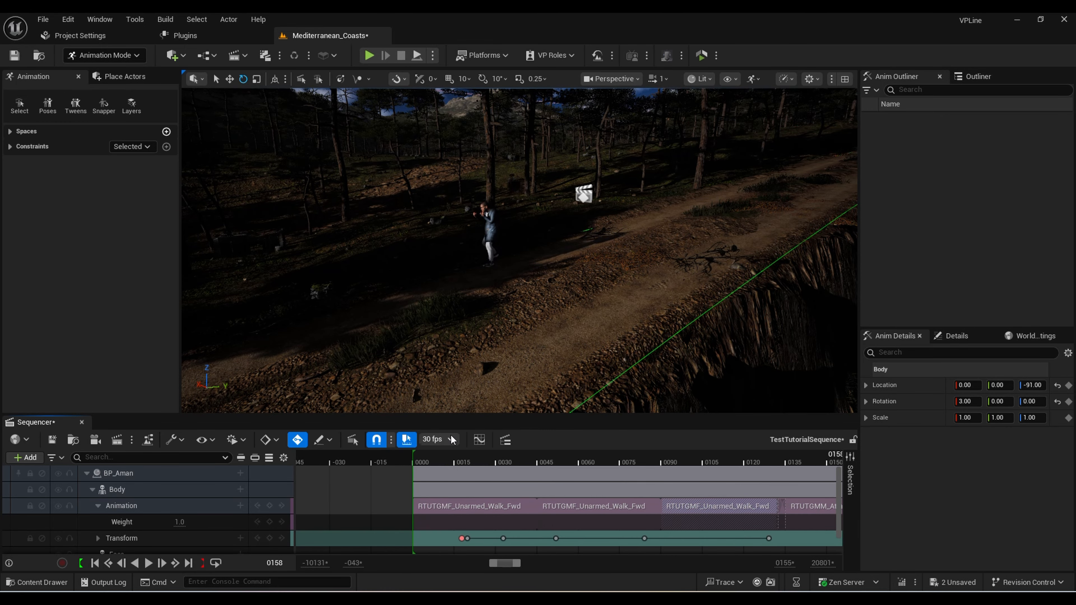
Return the playhead to frame 1 and collapse the Animation and Body tracks
{"action": "right_click_drag", "start_coordinate": [488, 302], "coordinate": [457, 289]}
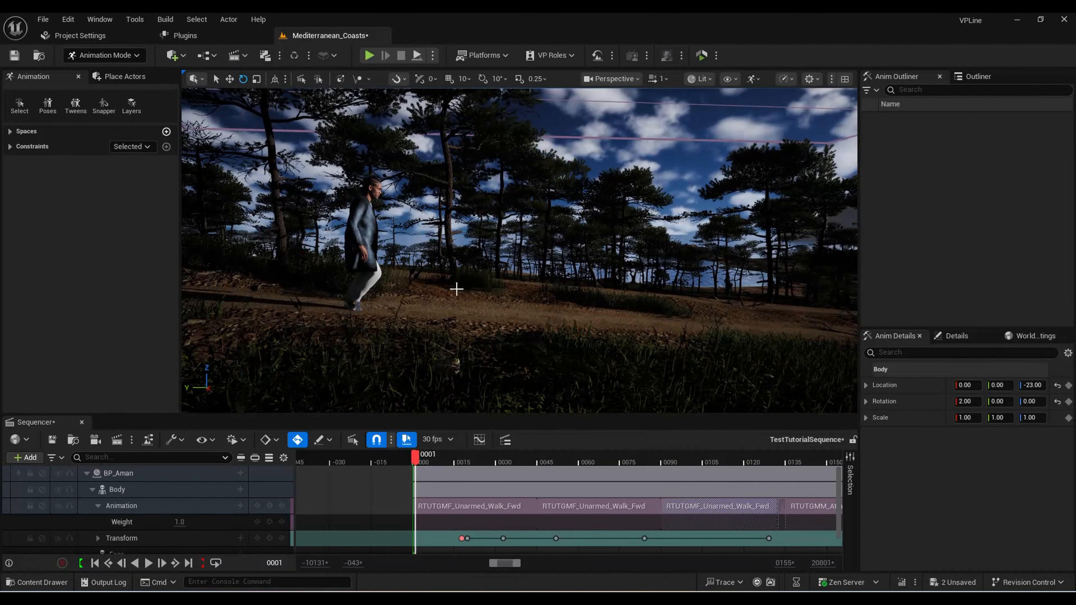
{"action": "left_click", "coordinate": [98, 506]}
{"action": "left_click", "coordinate": [91, 489]}
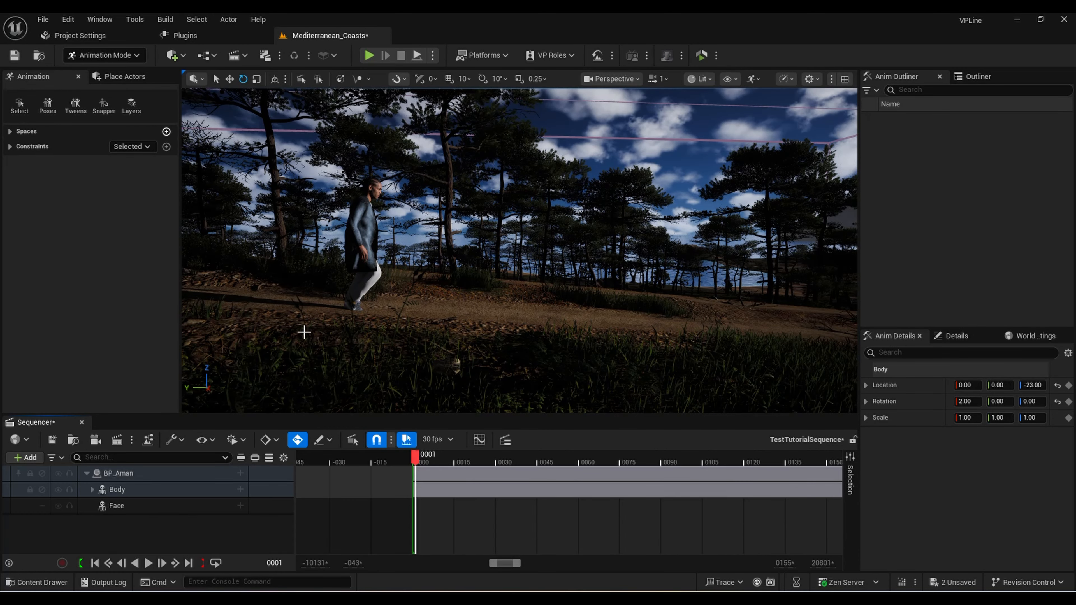
{"action": "right_click_drag", "start_coordinate": [302, 329], "coordinate": [411, 334]}
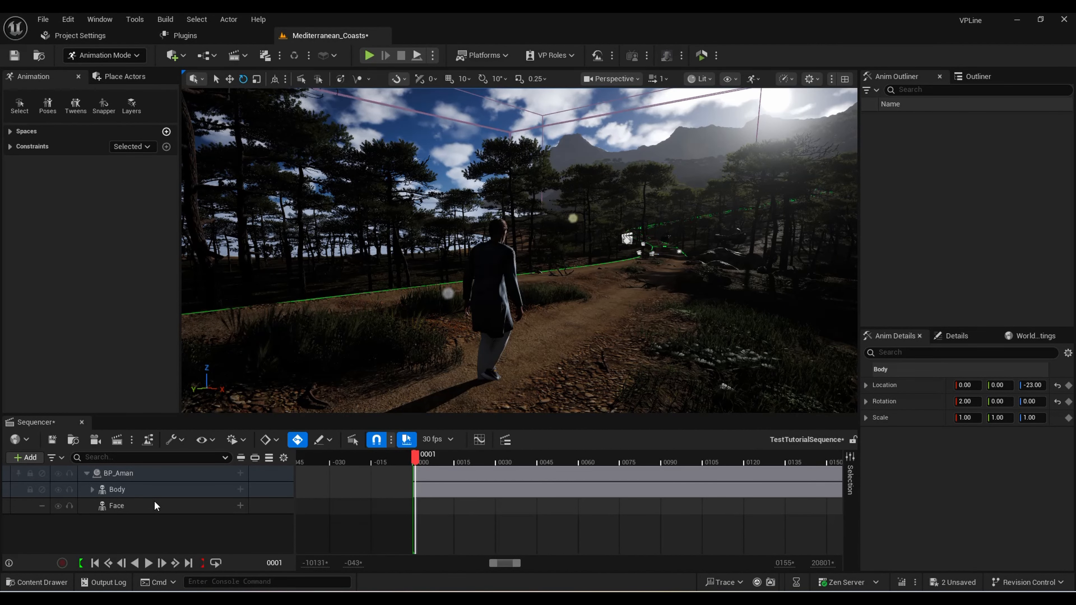
Switch to Selection mode and place a Cine Camera Actor on the path beside the character
{"action": "left_click", "coordinate": [116, 56]}
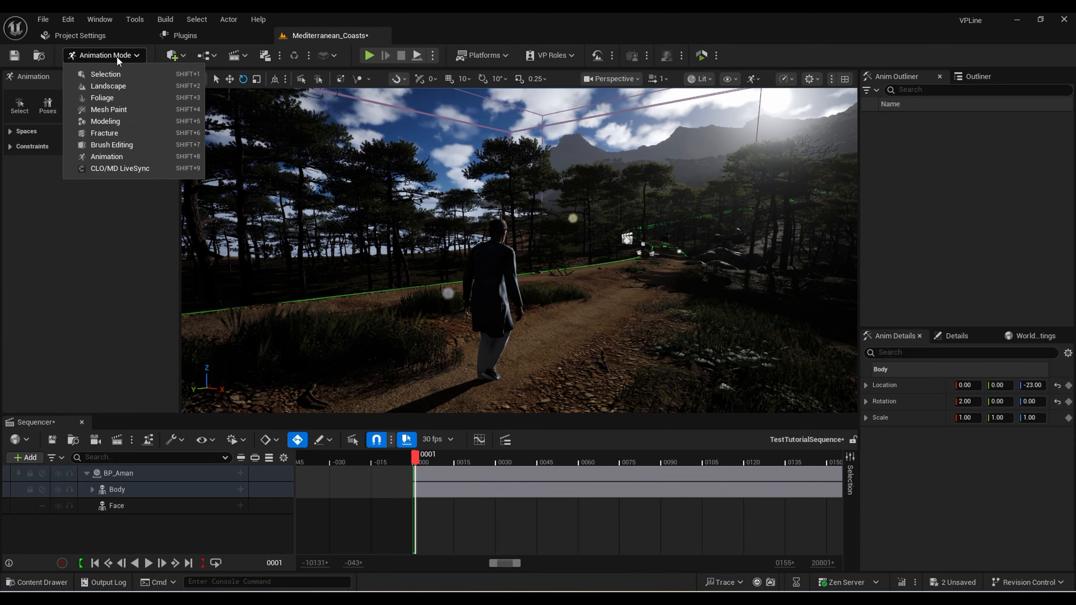
{"action": "left_click", "coordinate": [116, 76]}
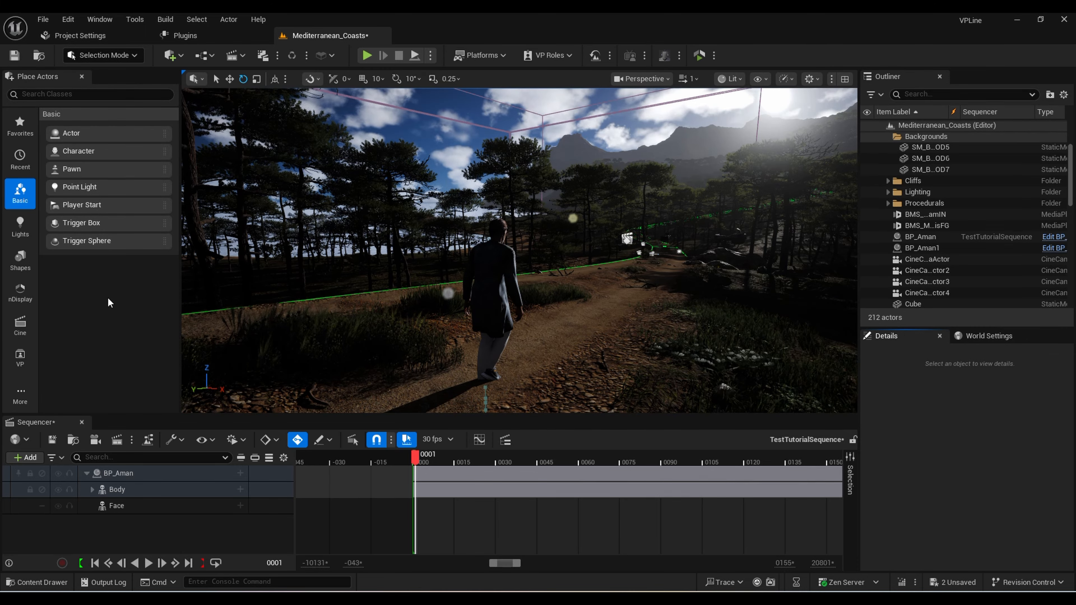
{"action": "left_click", "coordinate": [17, 335]}
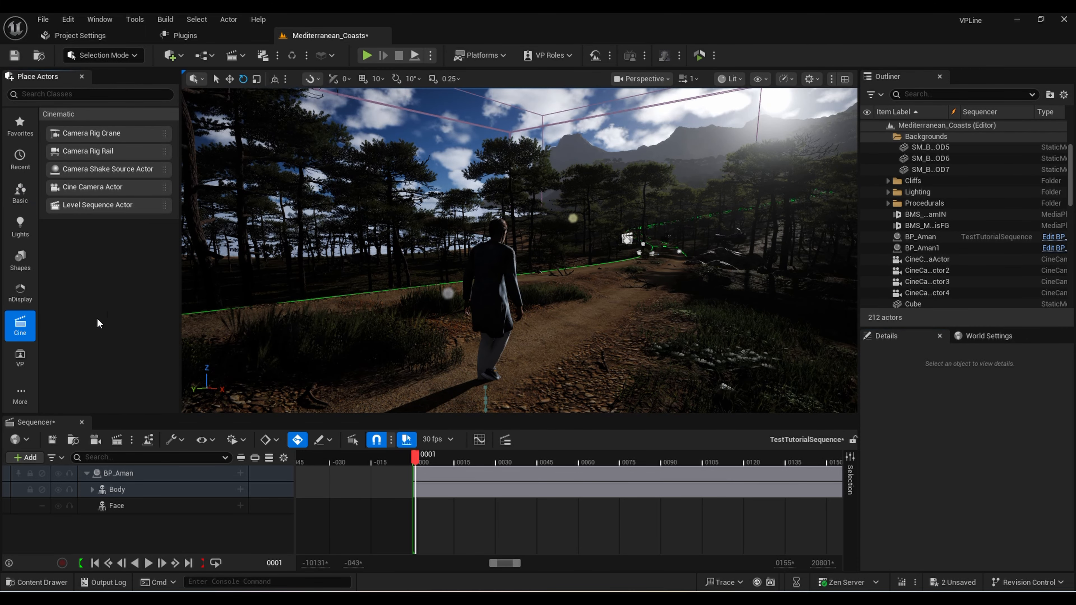
{"action": "left_click_drag", "start_coordinate": [75, 190], "coordinate": [309, 171]}
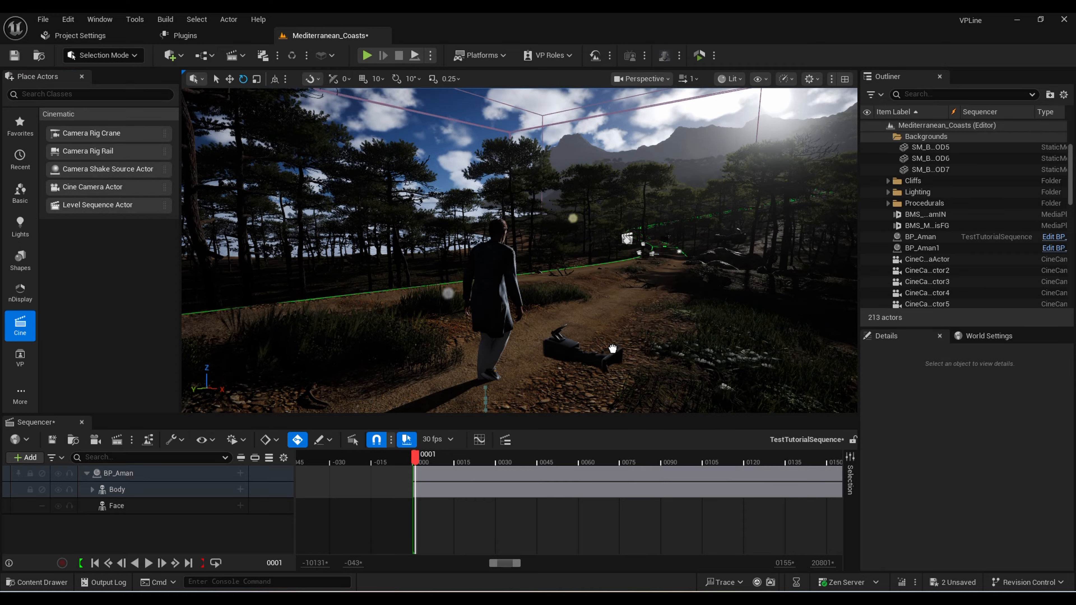
{"action": "left_click_drag", "start_coordinate": [613, 349], "coordinate": [612, 349]}
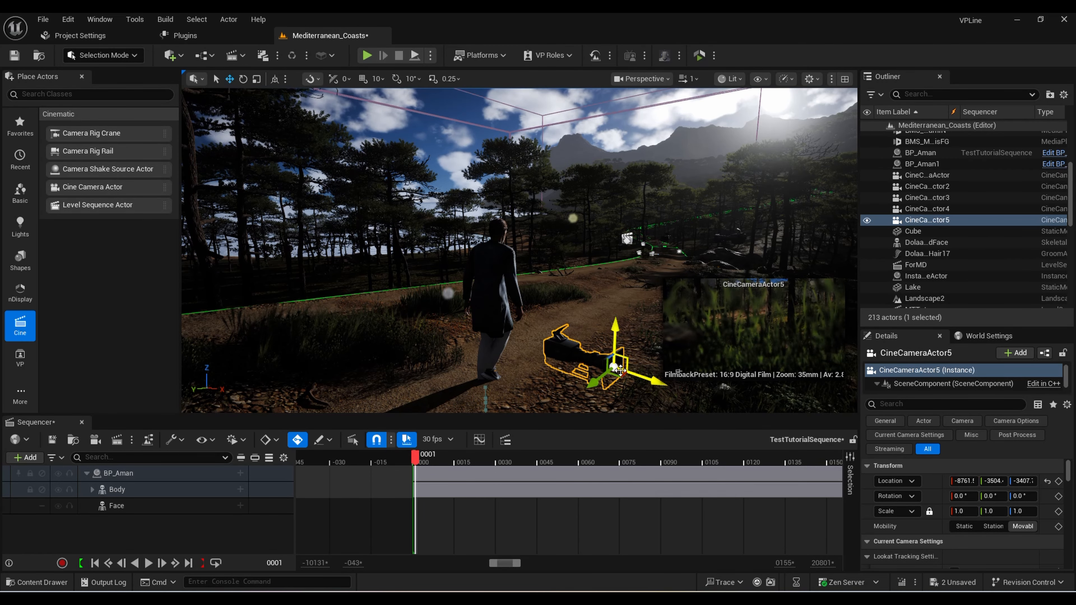
Lift the new cine camera off the ground and rotate it about 139.8° around its vertical axis to face the character
{"action": "key", "text": "w"}
{"action": "mouse_move", "coordinate": [503, 361]}
{"action": "right_mouse_down"}
{"action": "mouse_move", "coordinate": [515, 382]}
{"action": "mouse_move", "coordinate": [503, 361]}
{"action": "right_mouse_up"}
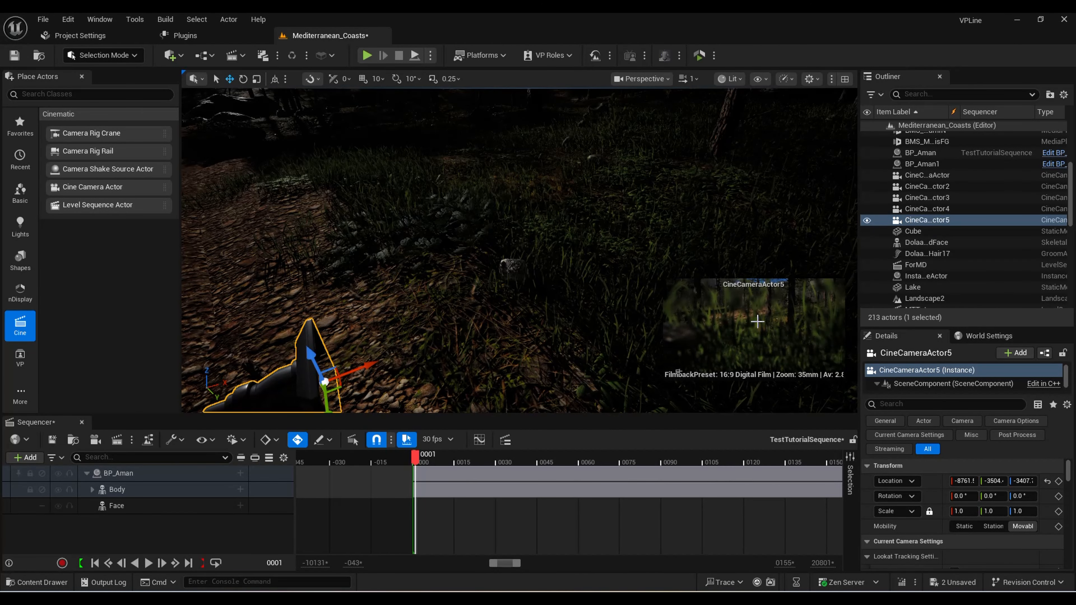
{"action": "right_click_drag", "start_coordinate": [648, 340], "coordinate": [559, 309]}
{"action": "key", "text": "s"}
{"action": "left_click_drag", "start_coordinate": [522, 294], "coordinate": [525, 244]}
{"action": "left_click_drag", "start_coordinate": [508, 267], "coordinate": [455, 266]}
{"action": "key", "text": "w"}
{"action": "right_click_drag", "start_coordinate": [514, 298], "coordinate": [544, 305]}
{"action": "key", "text": "w"}
{"action": "key", "text": "s"}
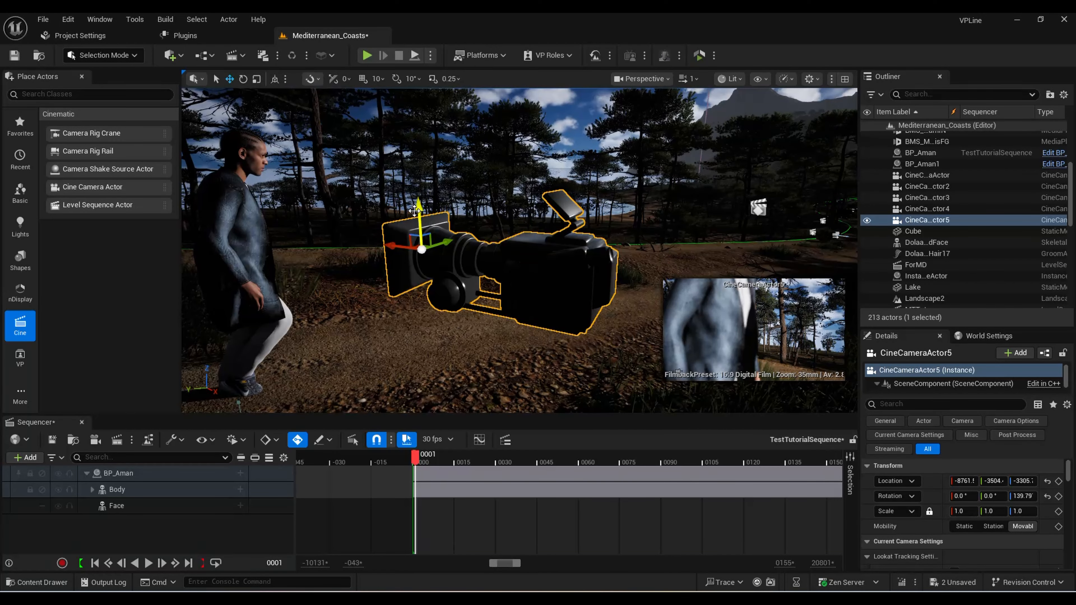
Raise the cine camera to the character's head height, at a Z location of about -3265
{"action": "left_click_drag", "start_coordinate": [414, 211], "coordinate": [413, 127]}
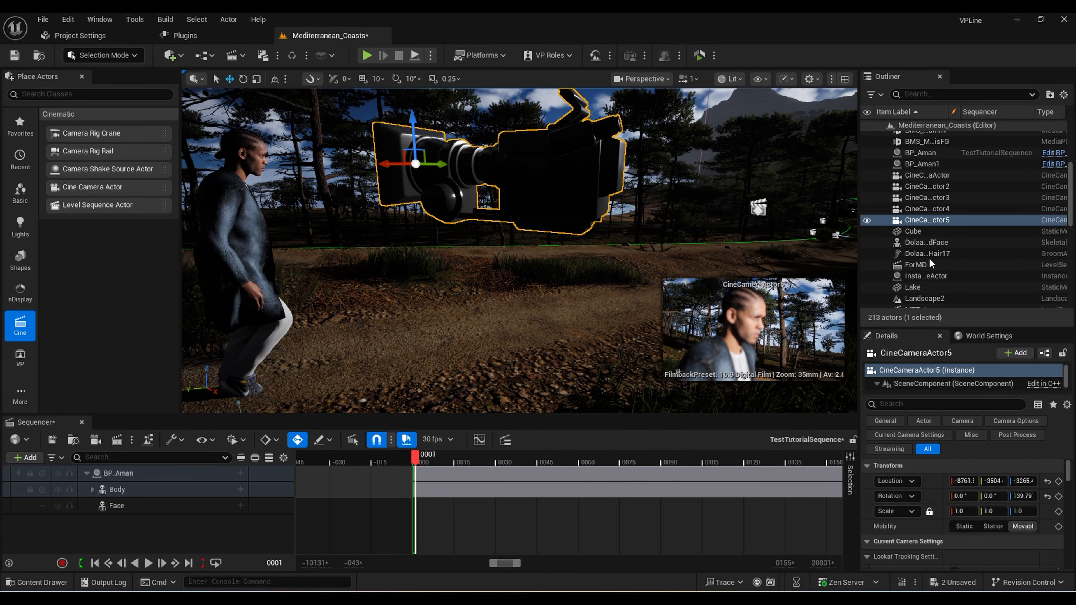
{"action": "scroll", "coordinate": [214, 156], "scroll_direction": "up", "scroll_amount": 3}
{"action": "scroll", "coordinate": [482, 237], "scroll_direction": "down", "scroll_amount": 3}
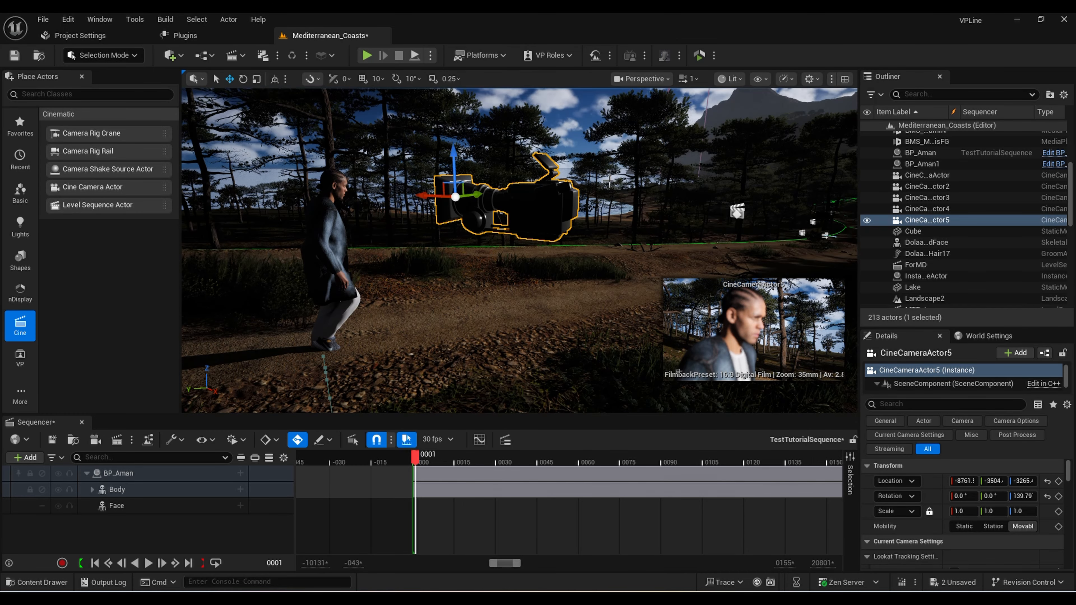
Rename the new cine camera as Cine5 and select it
{"action": "left_click", "coordinate": [656, 79]}
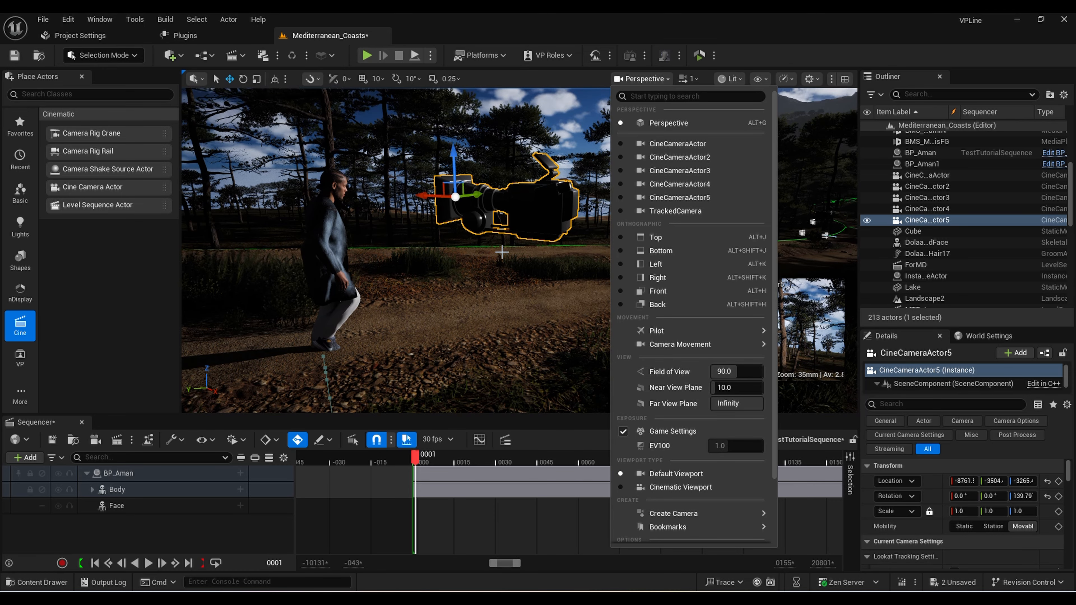
{"action": "left_click", "coordinate": [944, 221]}
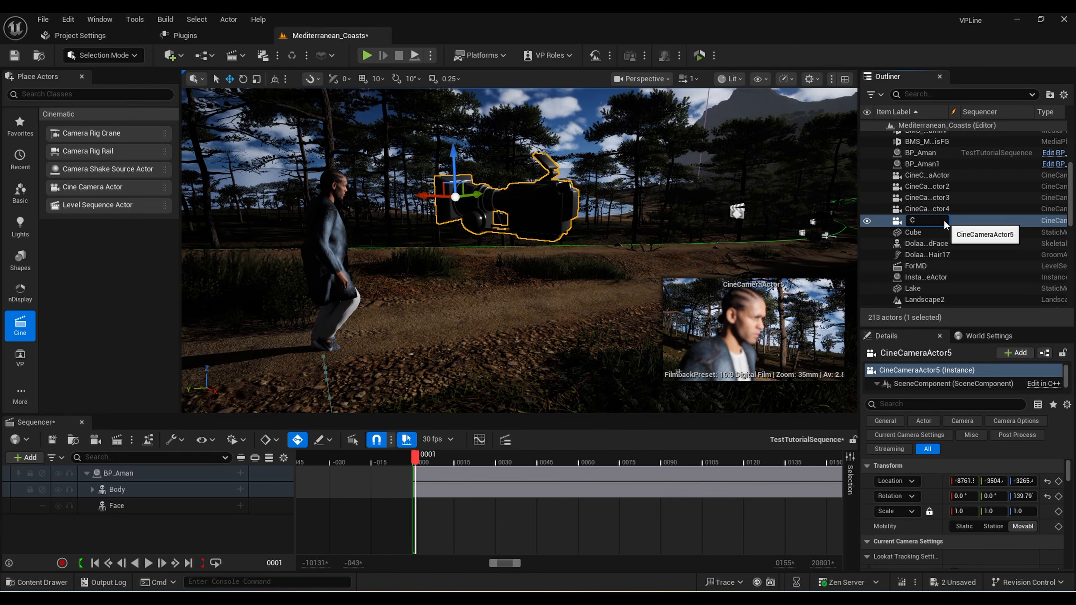
{"action": "left_click", "coordinate": [984, 253]}
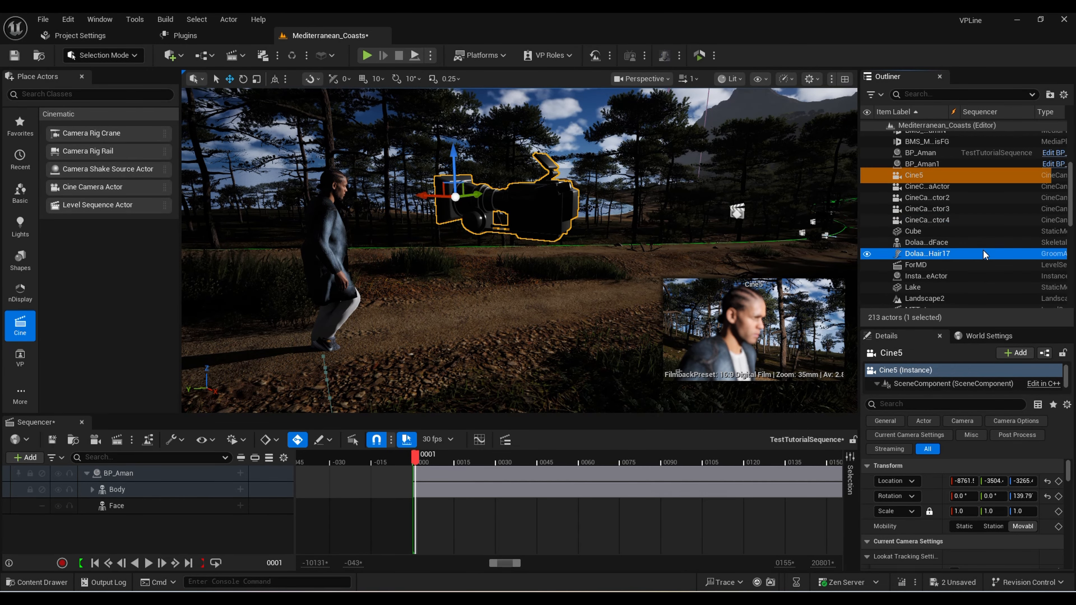
{"action": "left_click", "coordinate": [916, 175]}
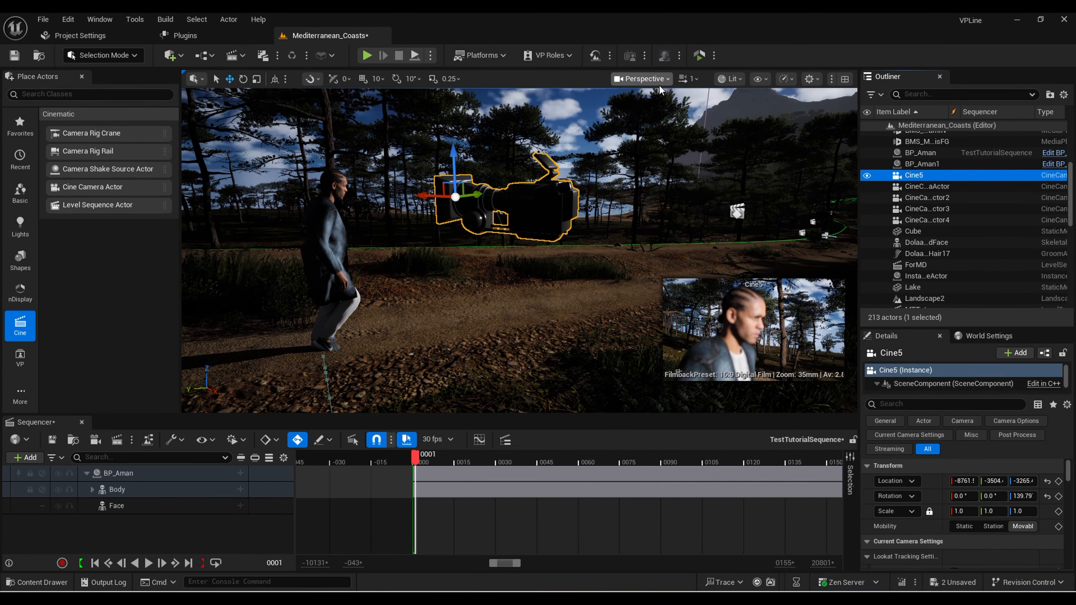
Look through Cine5 and move it to frame the character's head and shoulders against the trees
{"action": "left_click", "coordinate": [642, 78]}
{"action": "left_click", "coordinate": [663, 146]}
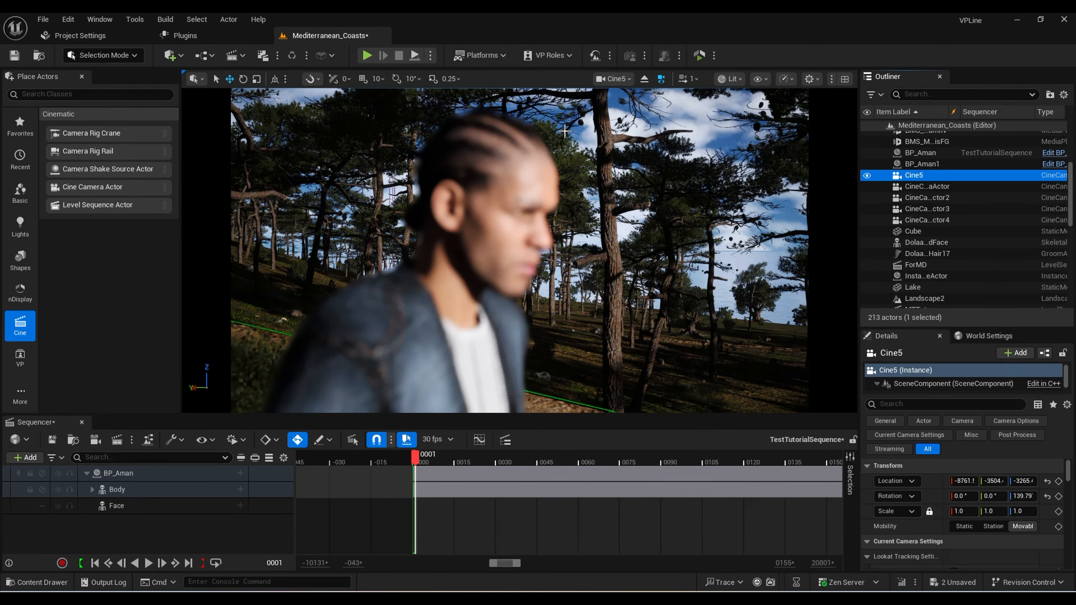
{"action": "scroll", "coordinate": [626, 264], "scroll_direction": "down", "scroll_amount": 3}
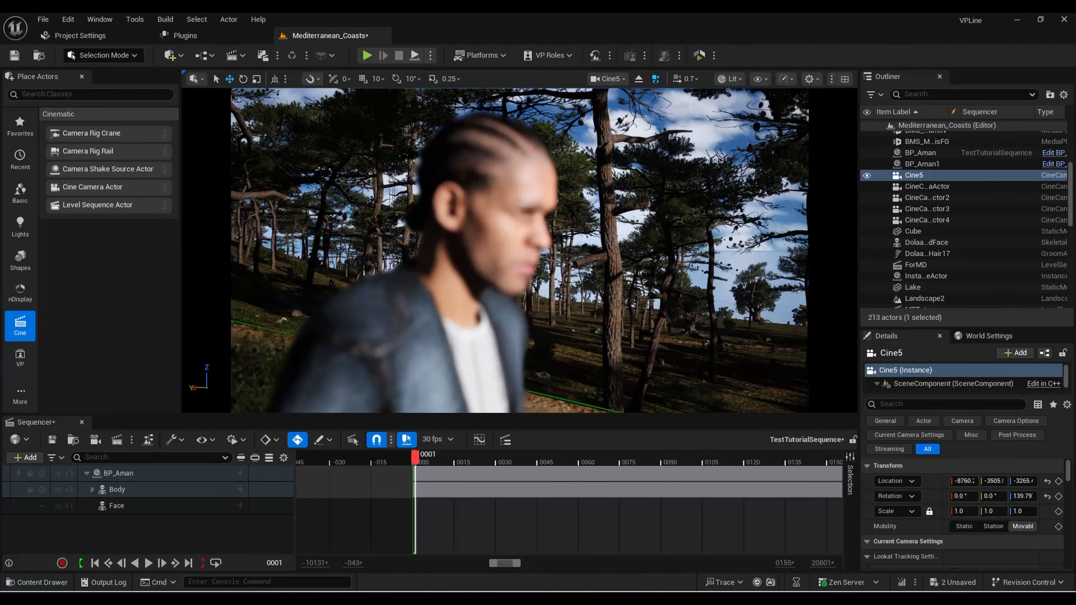
{"action": "key", "text": "s"}
{"action": "key", "text": "a"}
{"action": "key", "text": "d"}
{"action": "right_click_drag", "start_coordinate": [625, 263], "coordinate": [569, 268]}
{"action": "key", "text": "w"}
{"action": "right_click_drag", "start_coordinate": [627, 111], "coordinate": [666, 99]}
{"action": "key", "text": "a"}
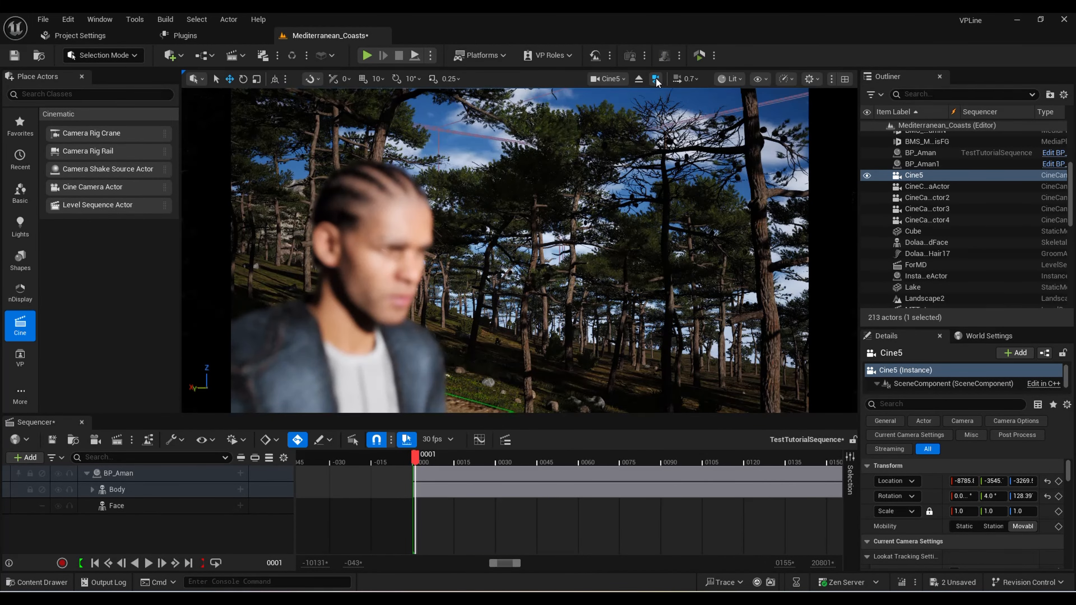
Compare the Cine5 shot with the exact camera view turned off, and turn that view back on
{"action": "left_click", "coordinate": [655, 78]}
{"action": "right_click_drag", "start_coordinate": [618, 162], "coordinate": [593, 163]}
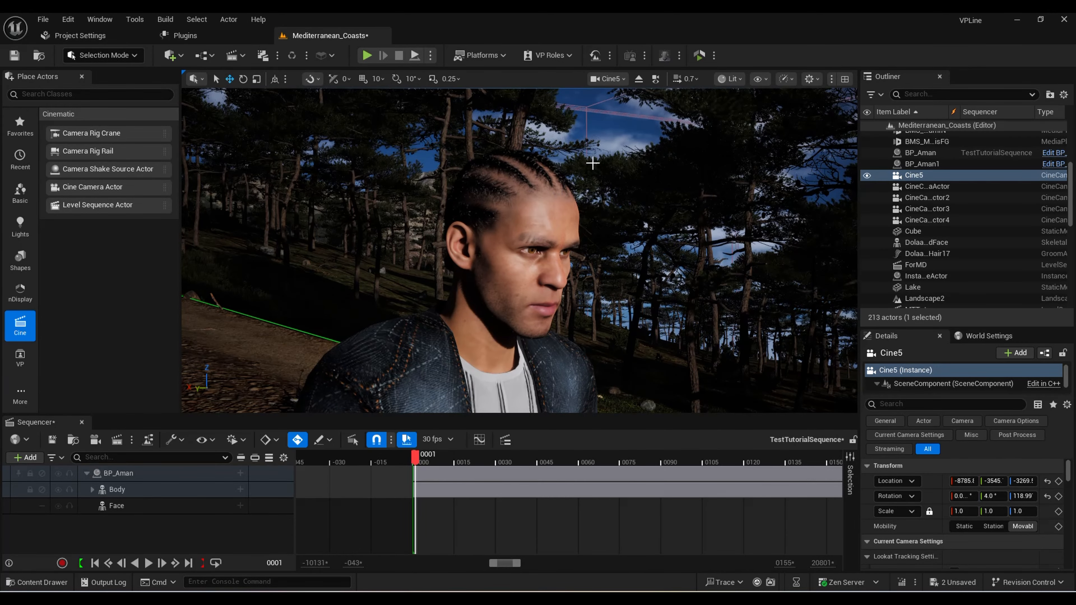
{"action": "left_click", "coordinate": [655, 79]}
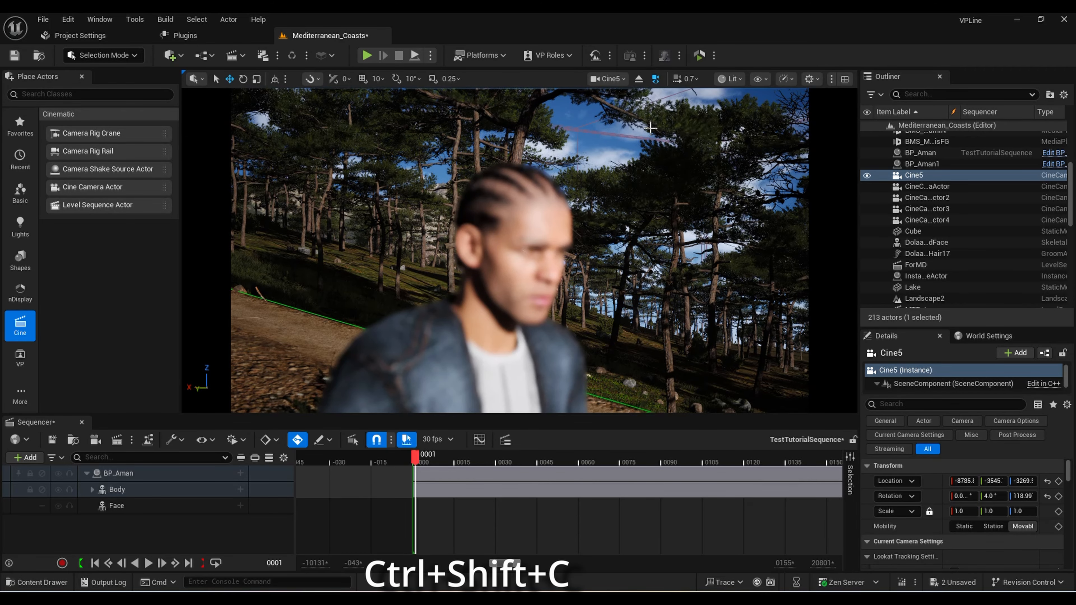
Reframe Cine5 behind the character, play the start of the walk from that angle and rewind to frame 0
{"action": "right_click_drag", "start_coordinate": [636, 157], "coordinate": [644, 167]}
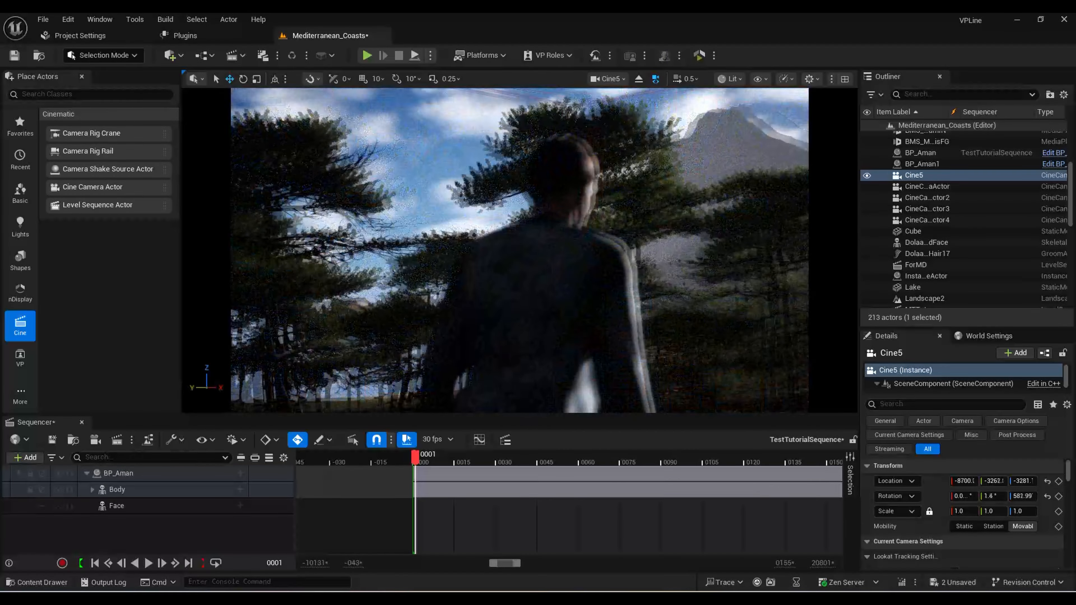
{"action": "key", "text": "w"}
{"action": "right_click_drag", "start_coordinate": [519, 250], "coordinate": [534, 251]}
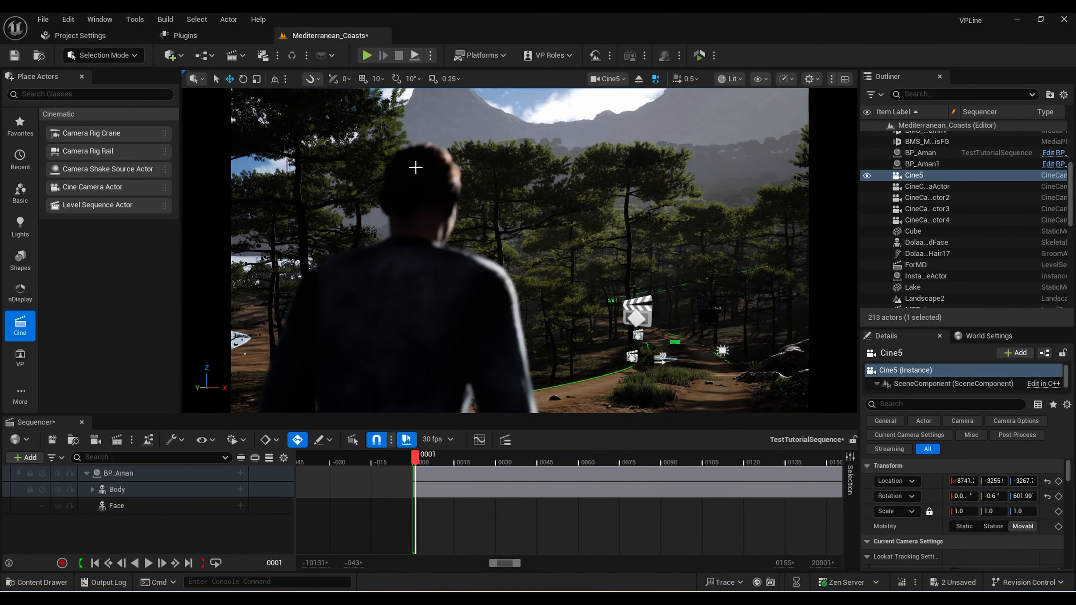
{"action": "key", "text": "space"}
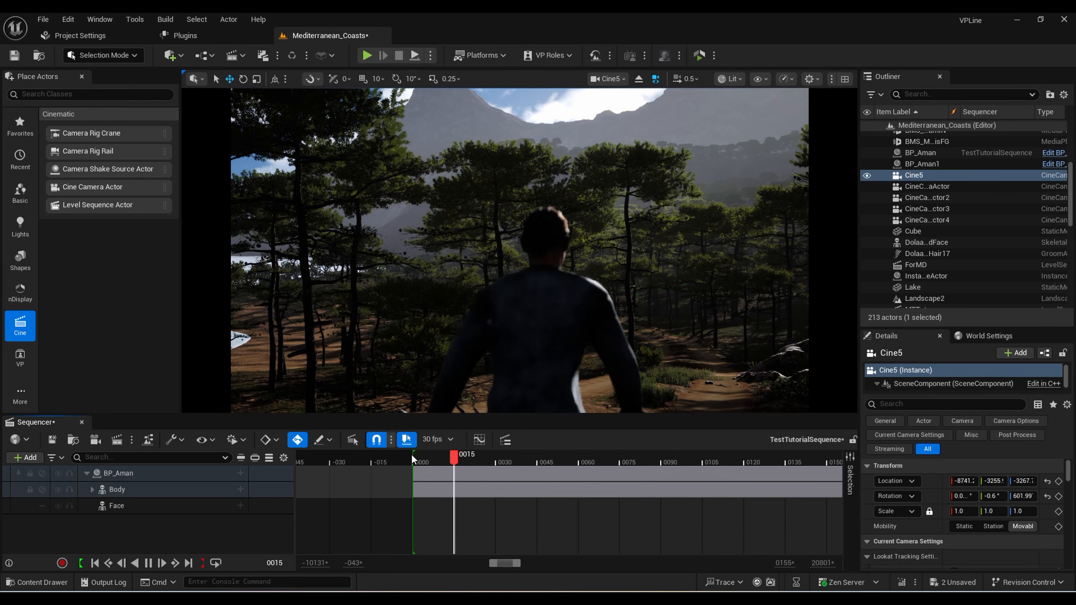
{"action": "left_click_drag", "start_coordinate": [615, 457], "coordinate": [413, 458]}
Move Cine5 in front of the character for a chest-up three-quarter shot and scrub the first frames
{"action": "key", "text": "d"}
{"action": "right_click_drag", "start_coordinate": [519, 251], "coordinate": [470, 250]}
{"action": "key", "text": "a"}
{"action": "key", "text": "w"}
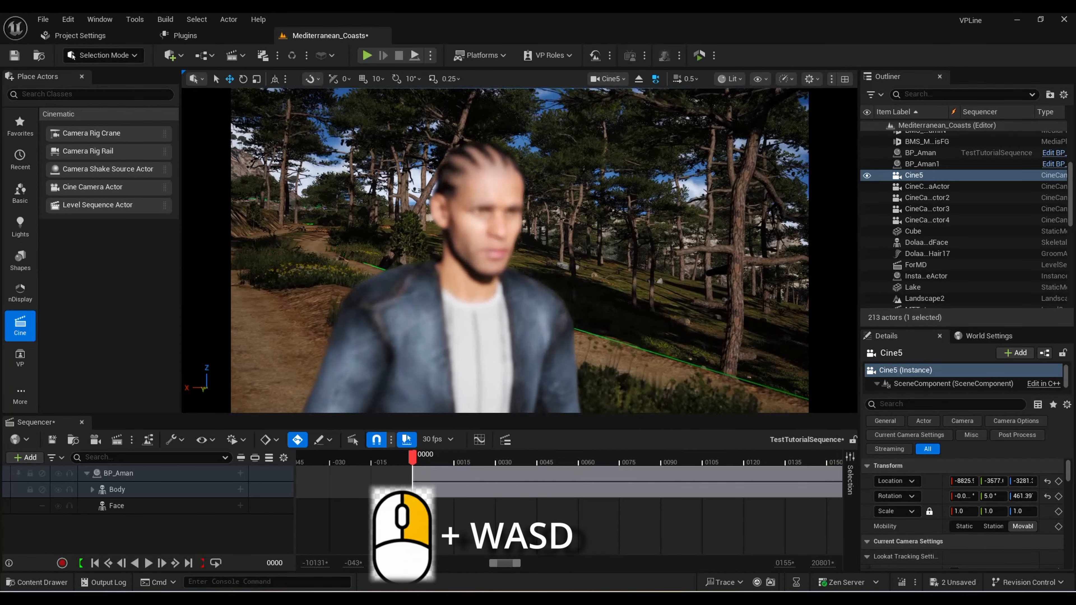
{"action": "left_click_drag", "start_coordinate": [412, 460], "coordinate": [444, 463]}
{"action": "left_click_drag", "start_coordinate": [444, 462], "coordinate": [413, 462]}
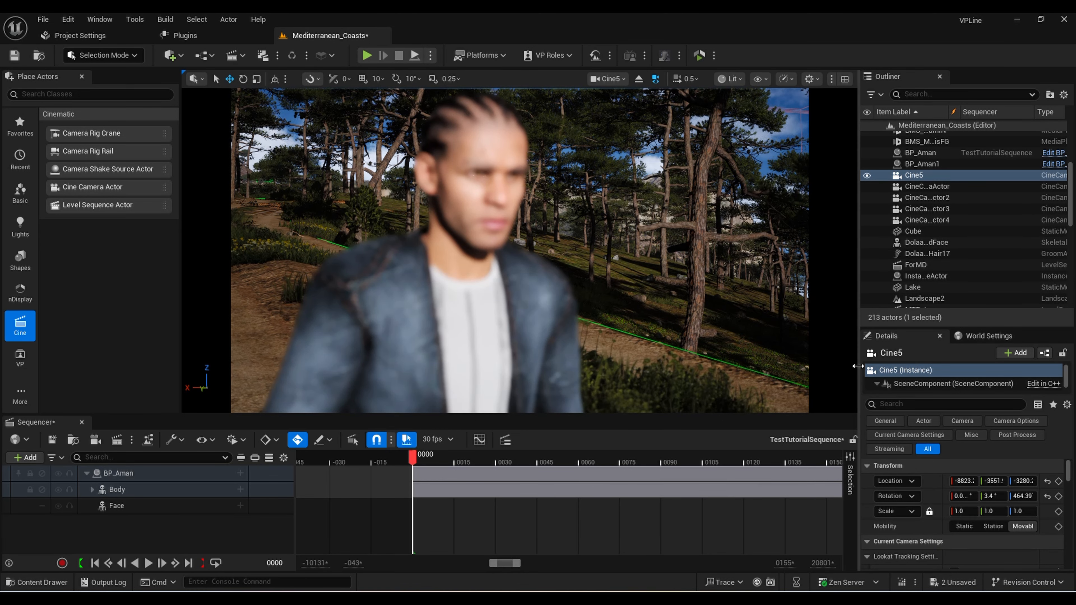
Widen the details area, filter Cine5's properties by "focus" and enable Draw Debug Focus Plane
{"action": "left_click_drag", "start_coordinate": [858, 366], "coordinate": [784, 382]}
{"action": "left_click", "coordinate": [841, 403]}
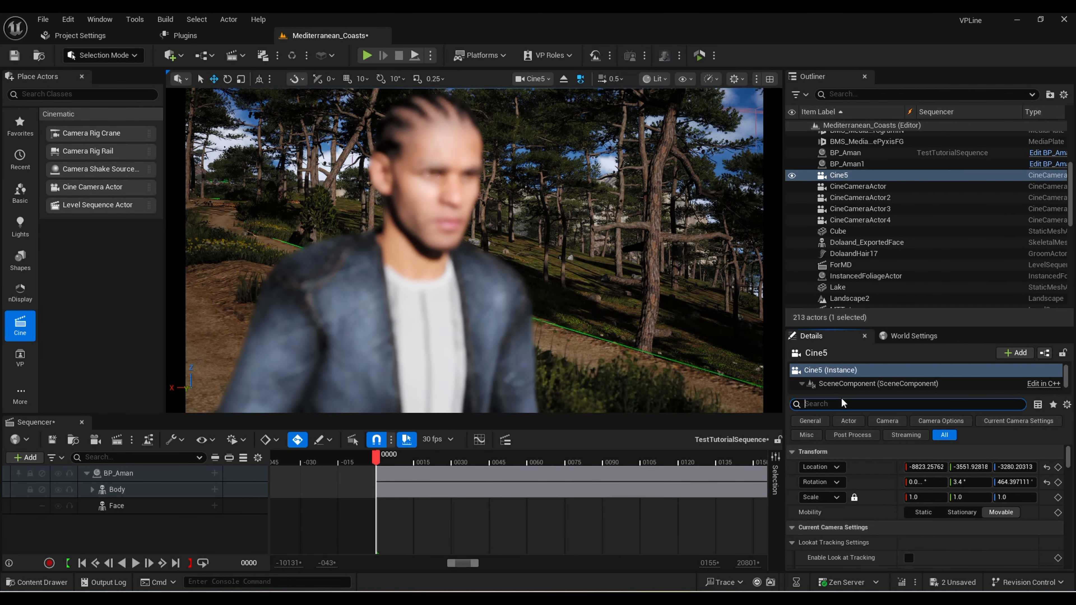
{"action": "type", "text": "focus"}
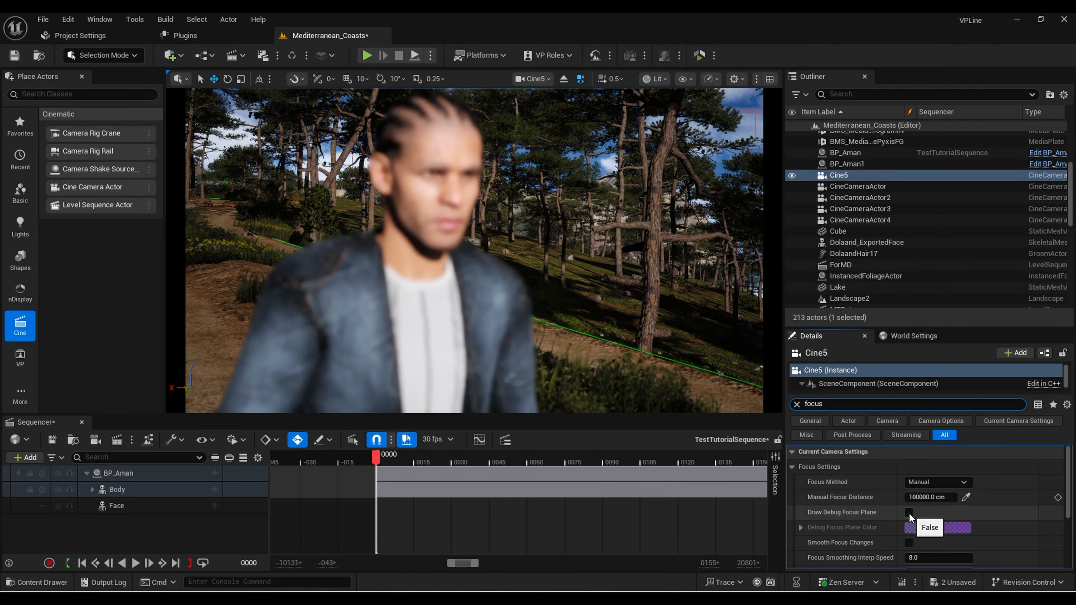
{"action": "left_click", "coordinate": [909, 514]}
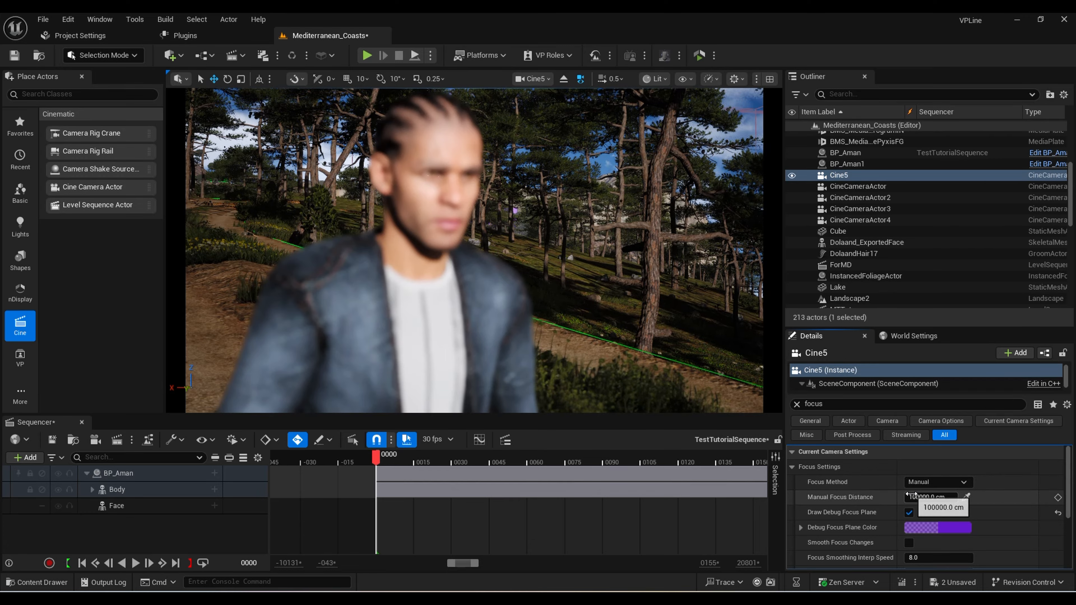
Set Cine5's Manual Focus Distance to about 141 cm so the plane meets the face, and hide the debug focus plane
{"action": "left_click_drag", "start_coordinate": [923, 497], "coordinate": [847, 497]}
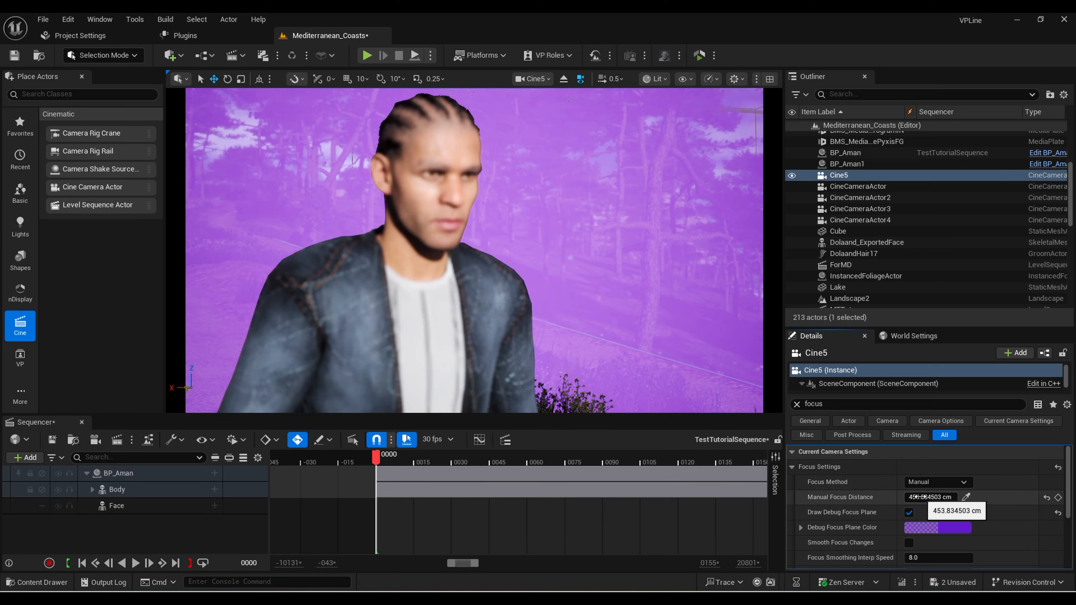
{"action": "left_click_drag", "start_coordinate": [920, 497], "coordinate": [894, 497]}
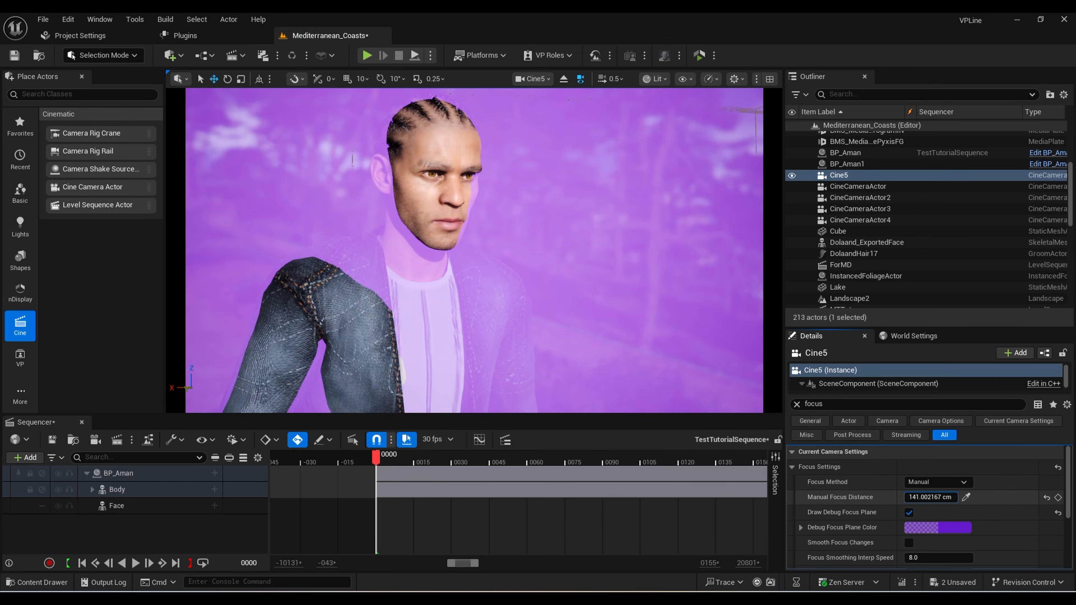
{"action": "left_click", "coordinate": [909, 513]}
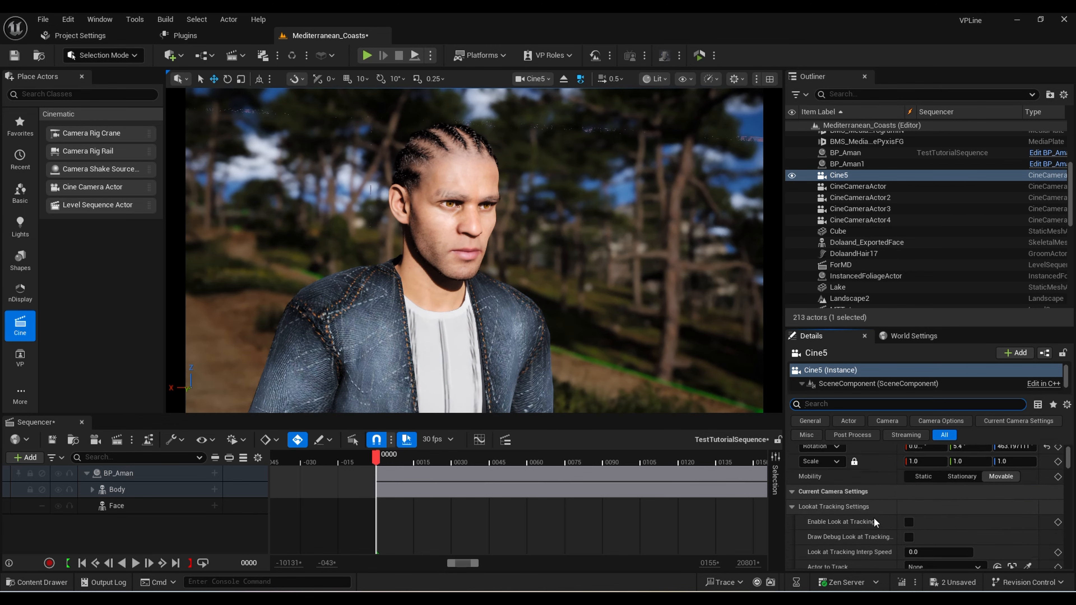
Try the IMAX 70mm filmback on Cine5, and change it to 35mm VistaVision
{"action": "scroll", "coordinate": [877, 522], "scroll_direction": "down", "scroll_amount": 10}
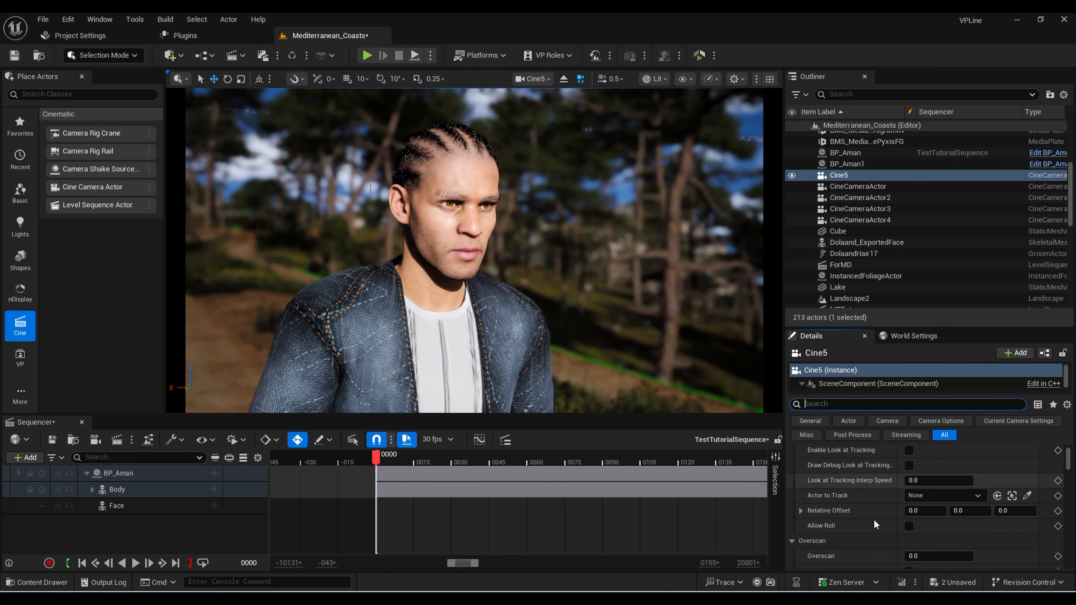
{"action": "left_click", "coordinate": [811, 512]}
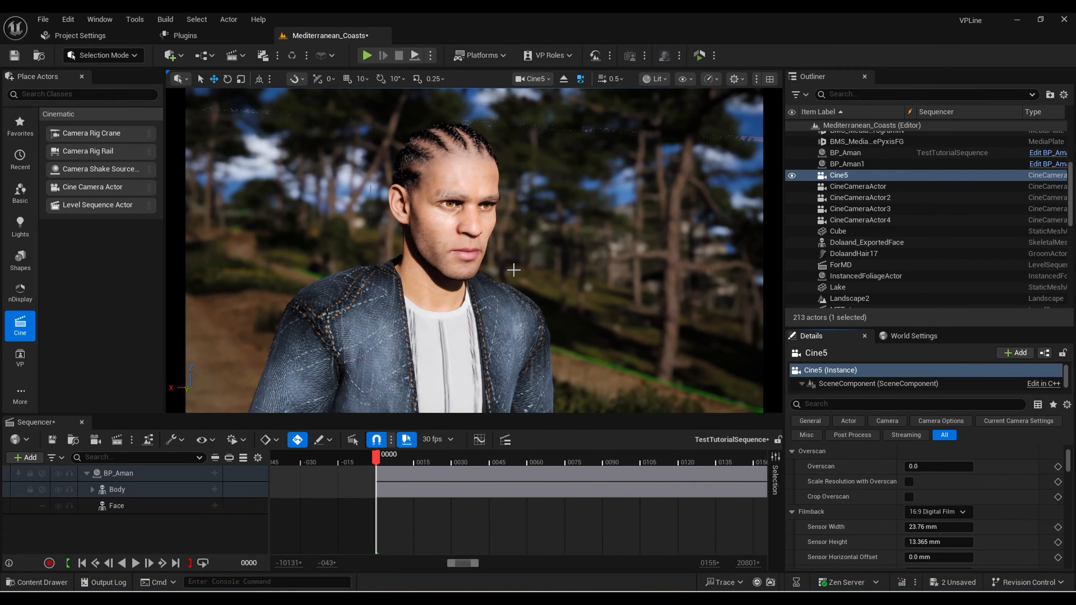
{"action": "left_click", "coordinate": [941, 512]}
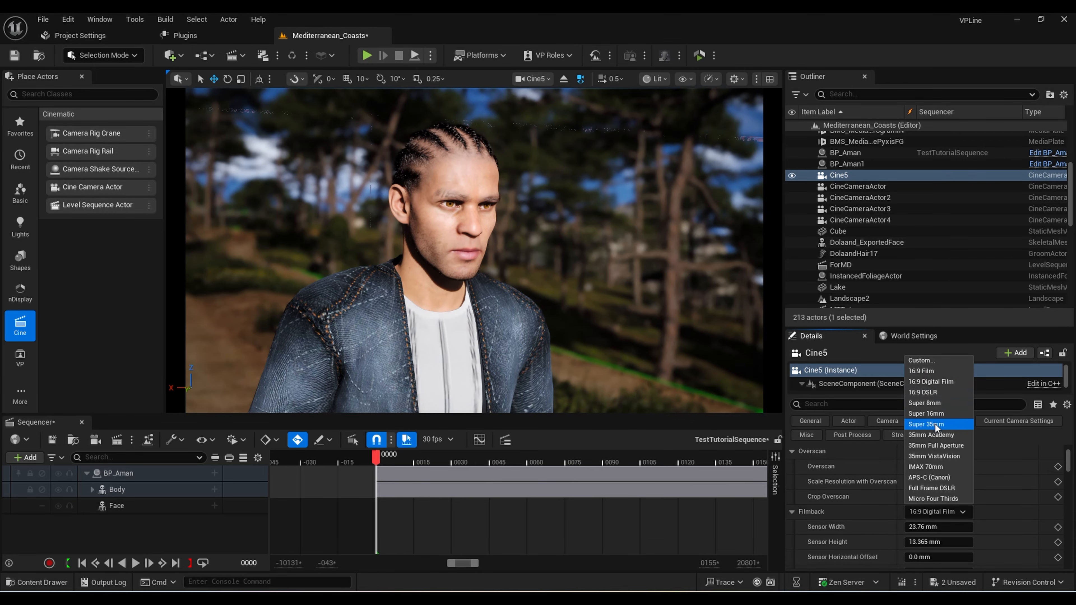
{"action": "left_click", "coordinate": [939, 467]}
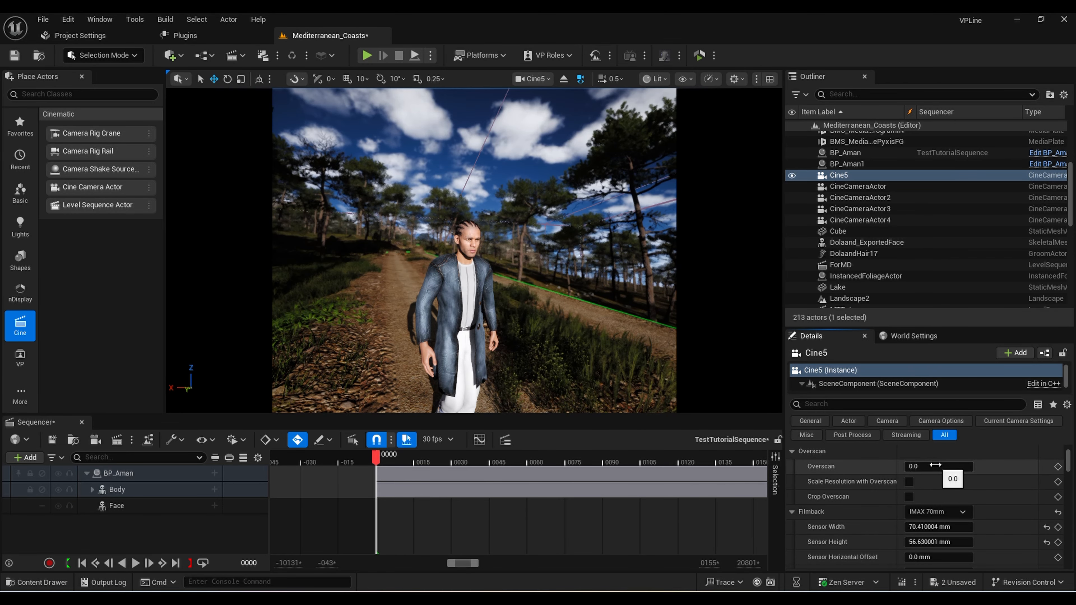
{"action": "left_click", "coordinate": [959, 512]}
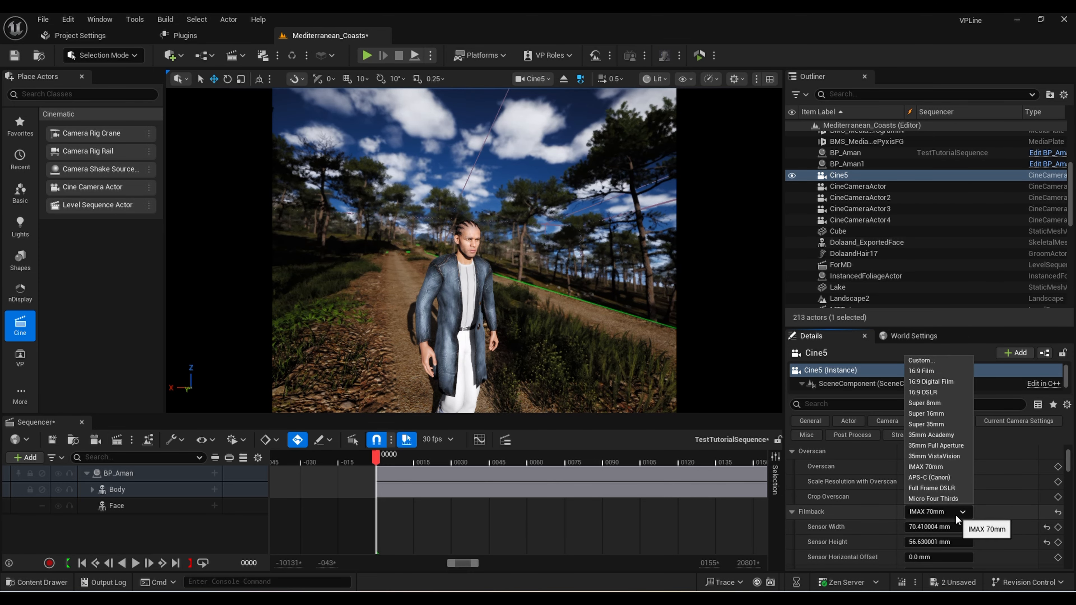
{"action": "left_click", "coordinate": [934, 457]}
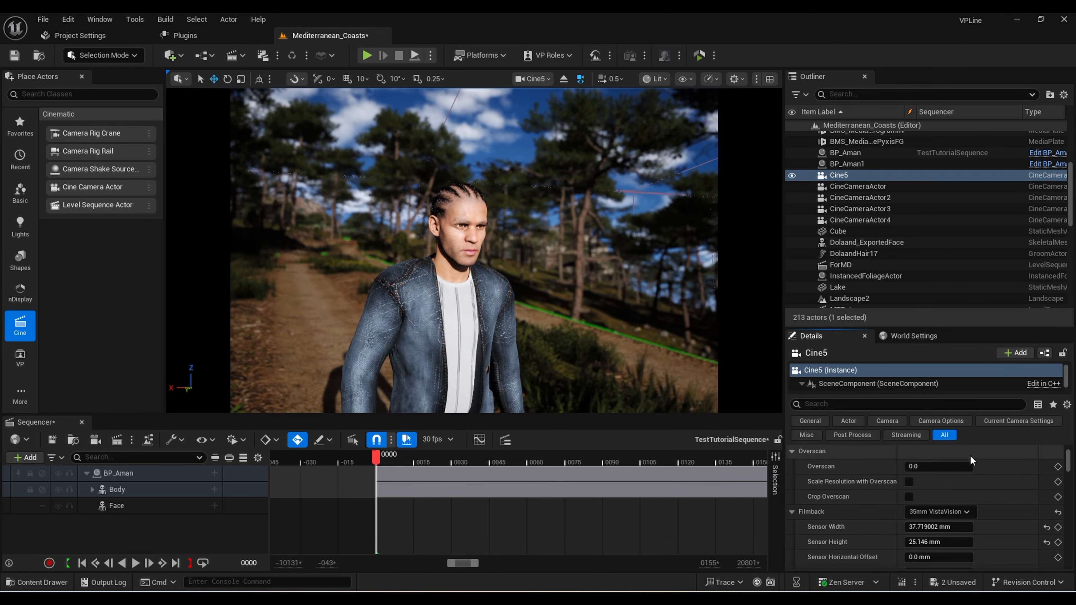
Compare the IMAX 70mm and 35mm VistaVision filmbacks on Cine5, and settle on 16:9 Digital Film
{"action": "left_click", "coordinate": [966, 512]}
{"action": "left_click", "coordinate": [928, 467]}
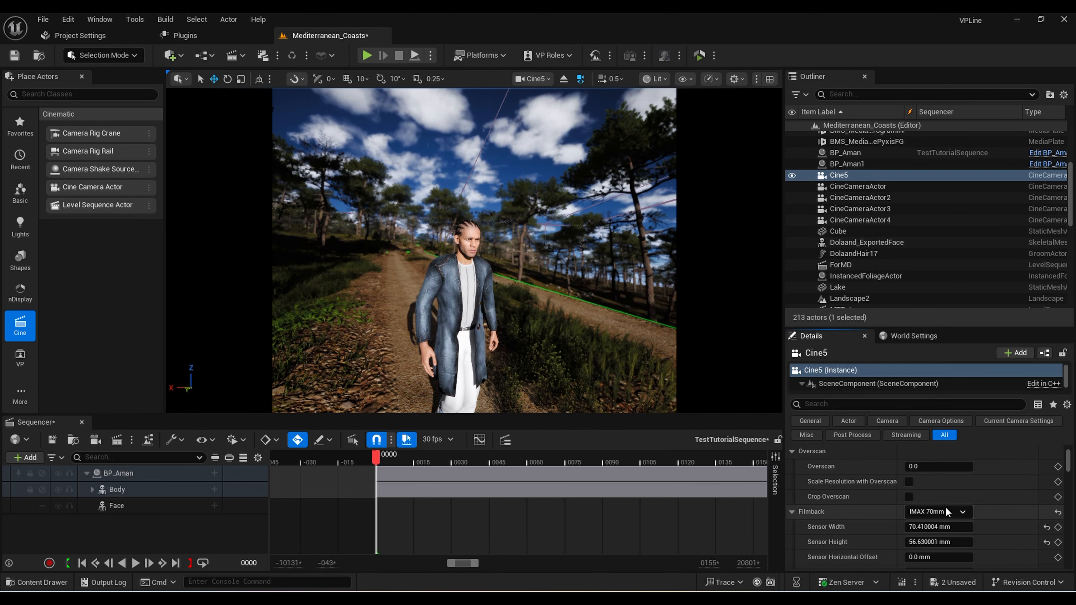
{"action": "left_click", "coordinate": [959, 512]}
{"action": "left_click", "coordinate": [947, 478]}
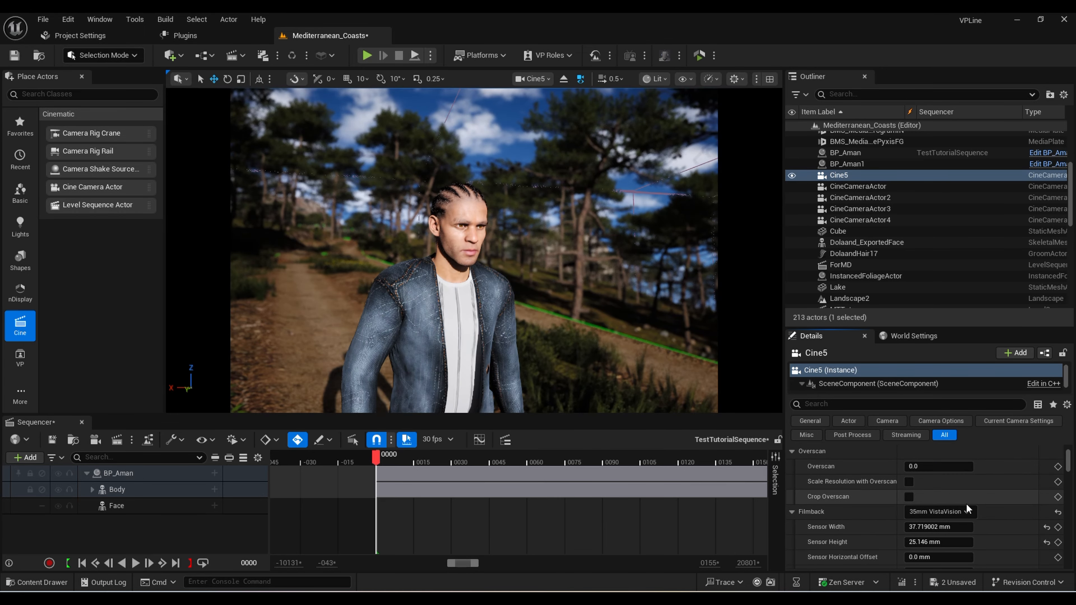
{"action": "left_click", "coordinate": [958, 511]}
{"action": "left_click", "coordinate": [931, 382]}
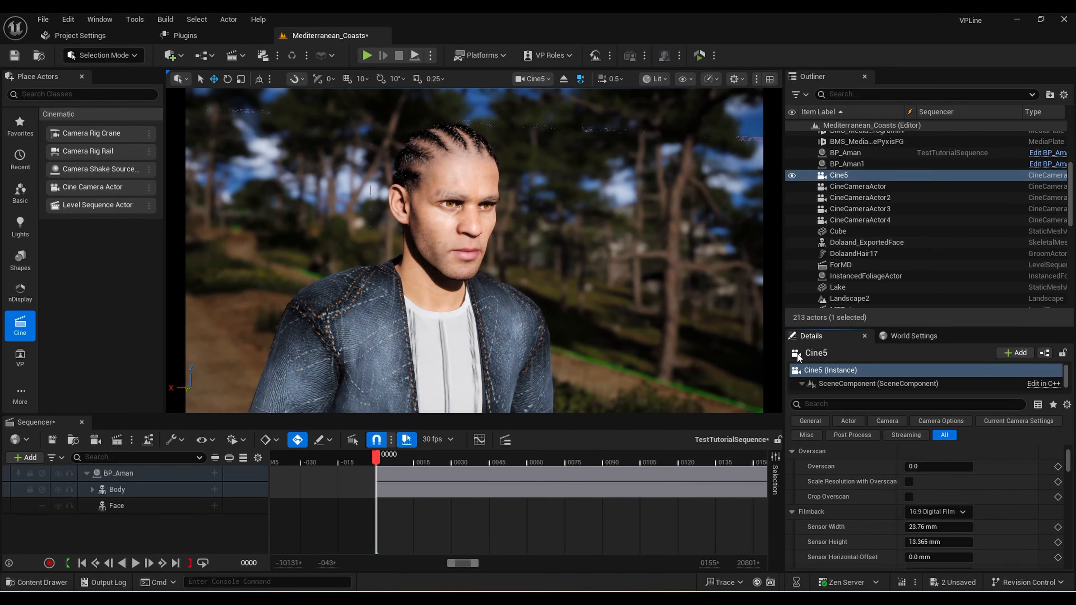
{"action": "left_click", "coordinate": [937, 512]}
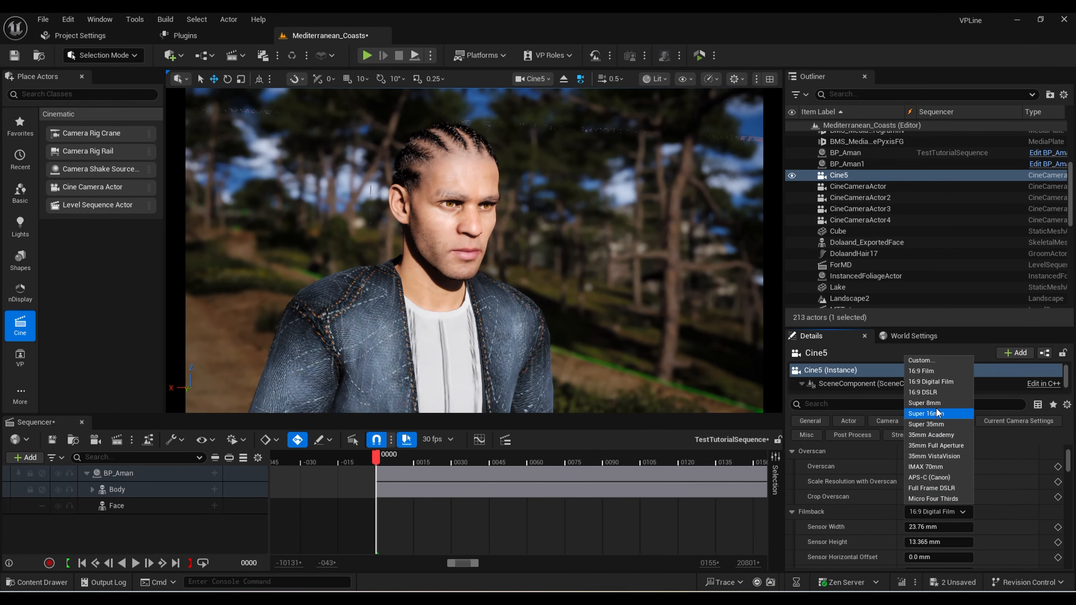
{"action": "left_click", "coordinate": [1003, 518]}
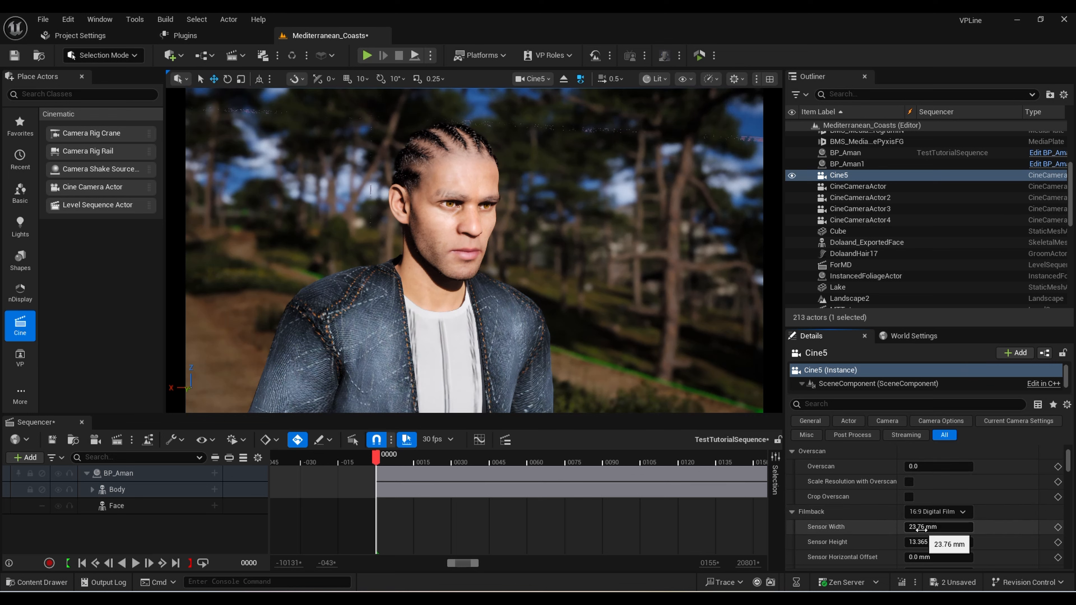
Expand Cine5's Lens Settings and choose the 50mm Prime f/1.8 lens preset
{"action": "scroll", "coordinate": [920, 526], "scroll_direction": "down", "scroll_amount": 1}
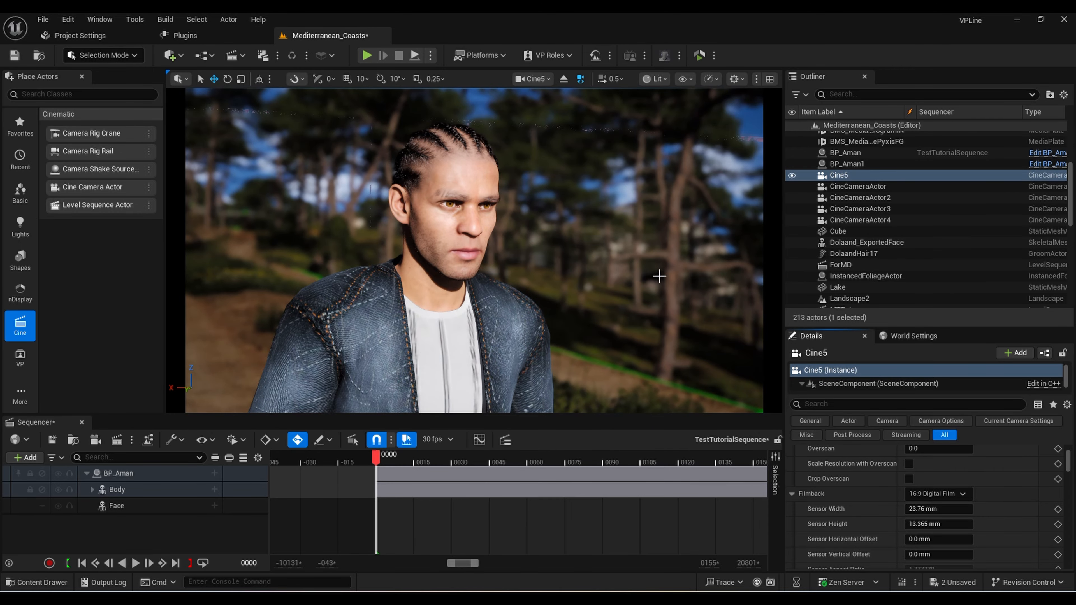
{"action": "scroll", "coordinate": [935, 486], "scroll_direction": "down", "scroll_amount": 6}
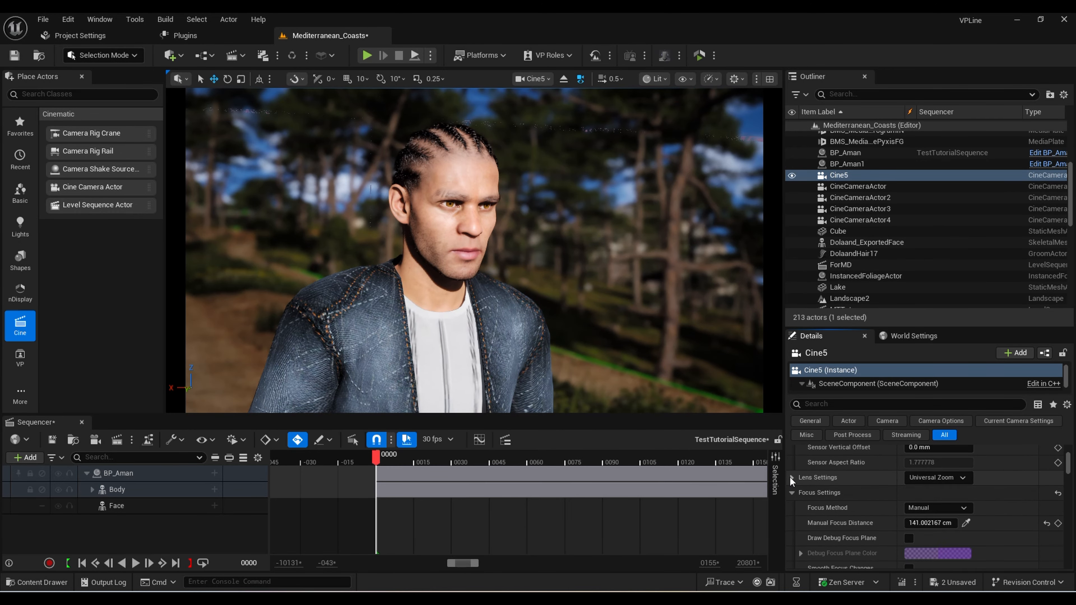
{"action": "left_click", "coordinate": [938, 478]}
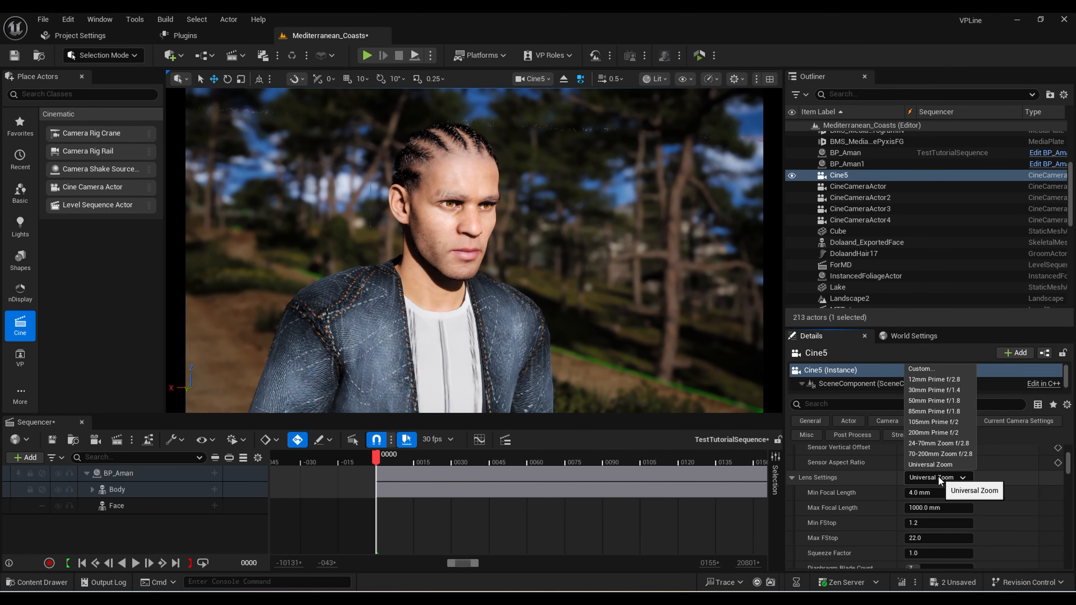
{"action": "left_click", "coordinate": [933, 402]}
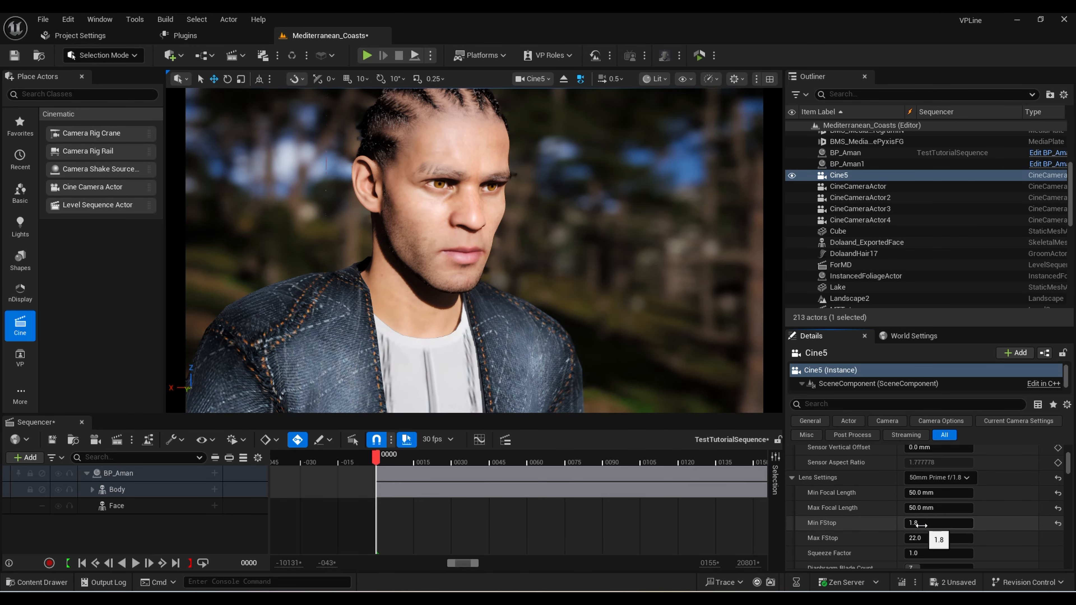
Set Cine5's Manual Focus Distance to about 142 cm using the debug focus plane on the face, and hide the plane
{"action": "scroll", "coordinate": [927, 536], "scroll_direction": "down", "scroll_amount": 1}
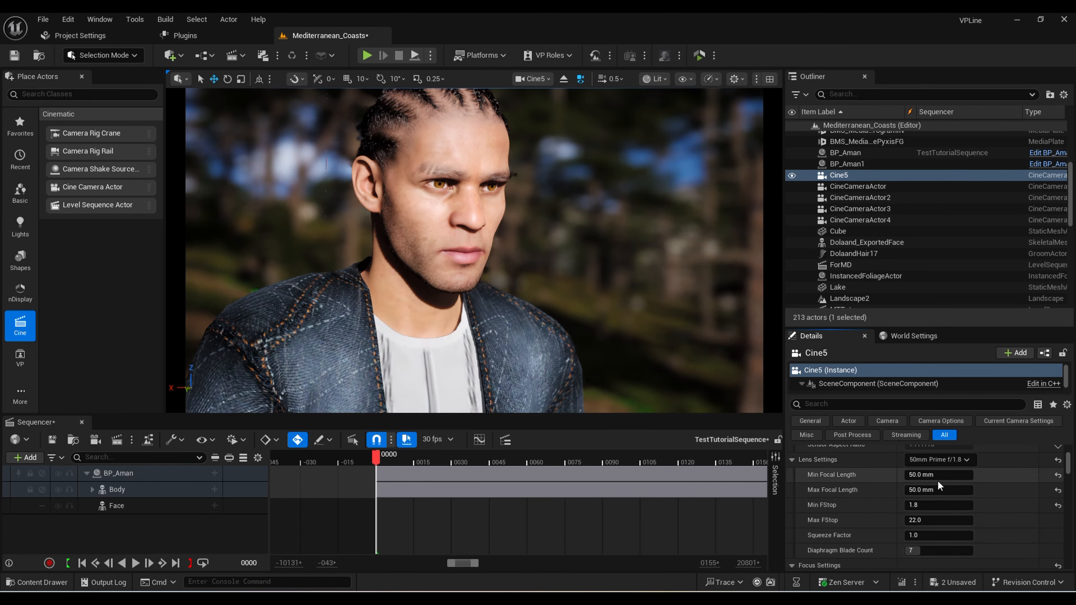
{"action": "scroll", "coordinate": [945, 479], "scroll_direction": "down", "scroll_amount": 2}
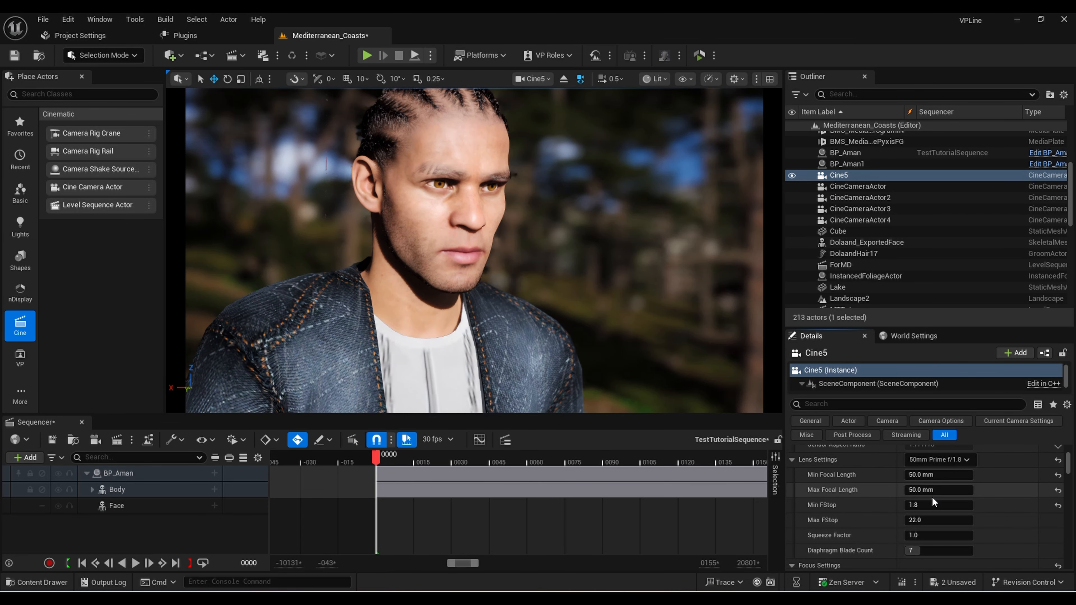
{"action": "scroll", "coordinate": [932, 501], "scroll_direction": "down", "scroll_amount": 3}
{"action": "left_click", "coordinate": [910, 522]}
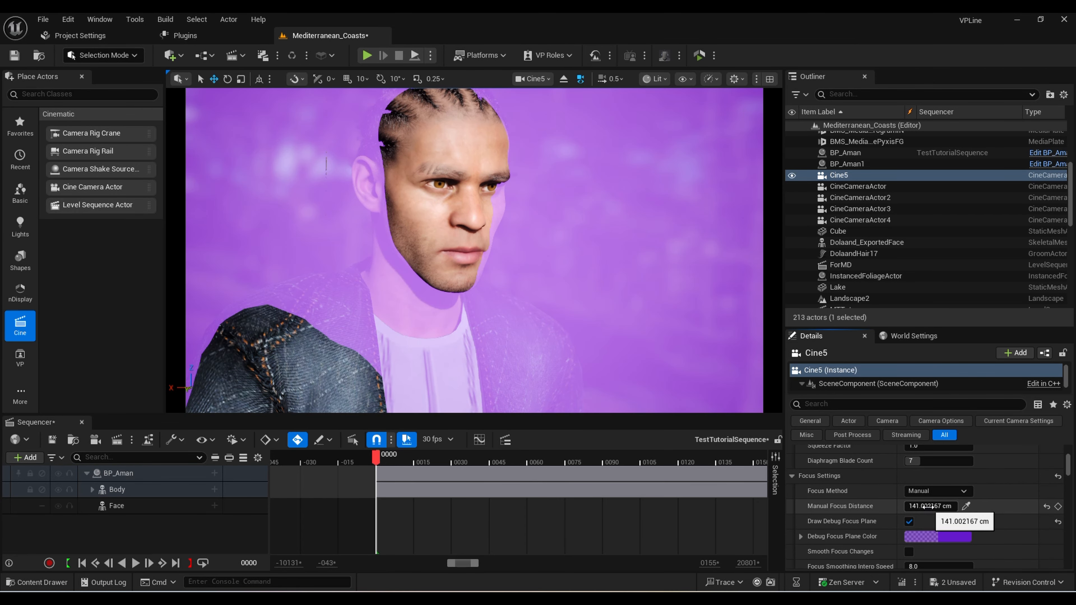
{"action": "left_click_drag", "start_coordinate": [927, 507], "coordinate": [921, 507]}
{"action": "scroll", "coordinate": [882, 502], "scroll_direction": "down", "scroll_amount": 10}
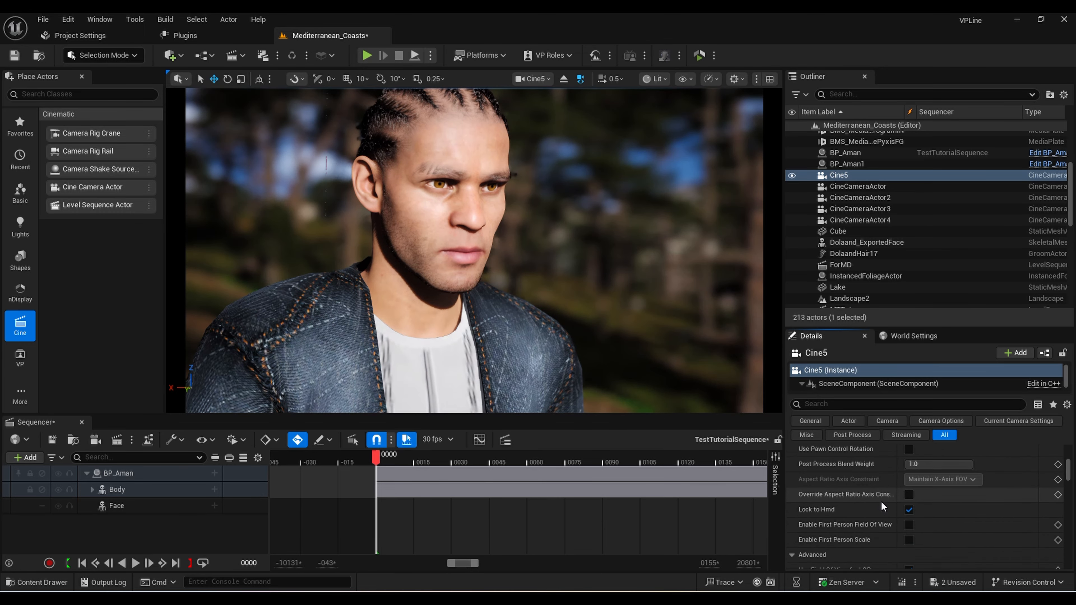
Look over Cine5's remaining camera properties, and reframe the shot so the character's whole head and shoulders are in view
{"action": "scroll", "coordinate": [882, 501], "scroll_direction": "down", "scroll_amount": 8}
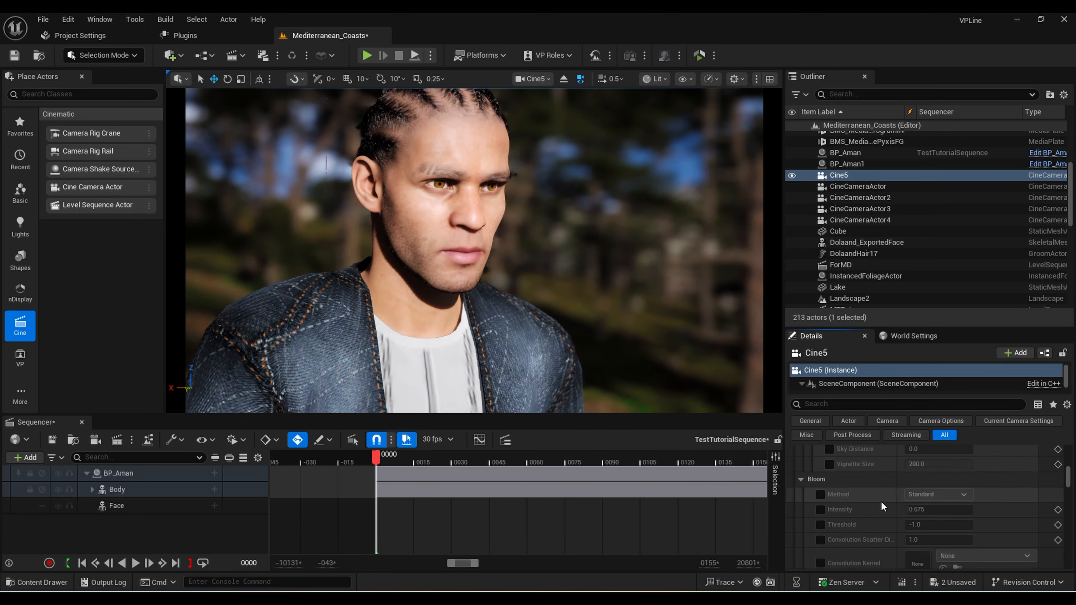
{"action": "scroll", "coordinate": [882, 501], "scroll_direction": "up", "scroll_amount": 15}
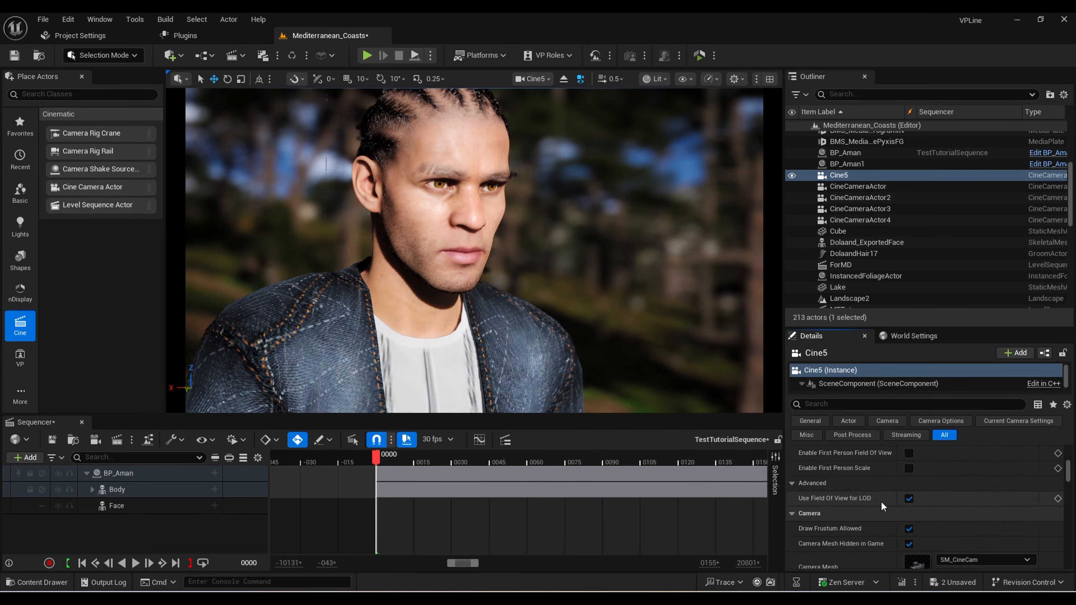
{"action": "scroll", "coordinate": [881, 502], "scroll_direction": "down", "scroll_amount": 6}
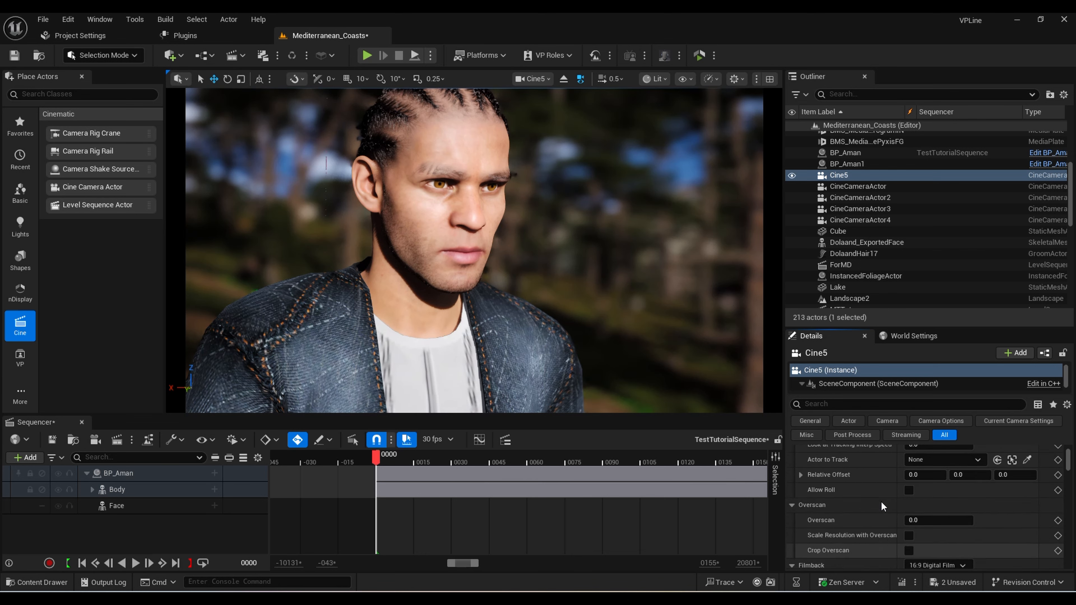
{"action": "right_click_drag", "start_coordinate": [475, 250], "coordinate": [539, 205]}
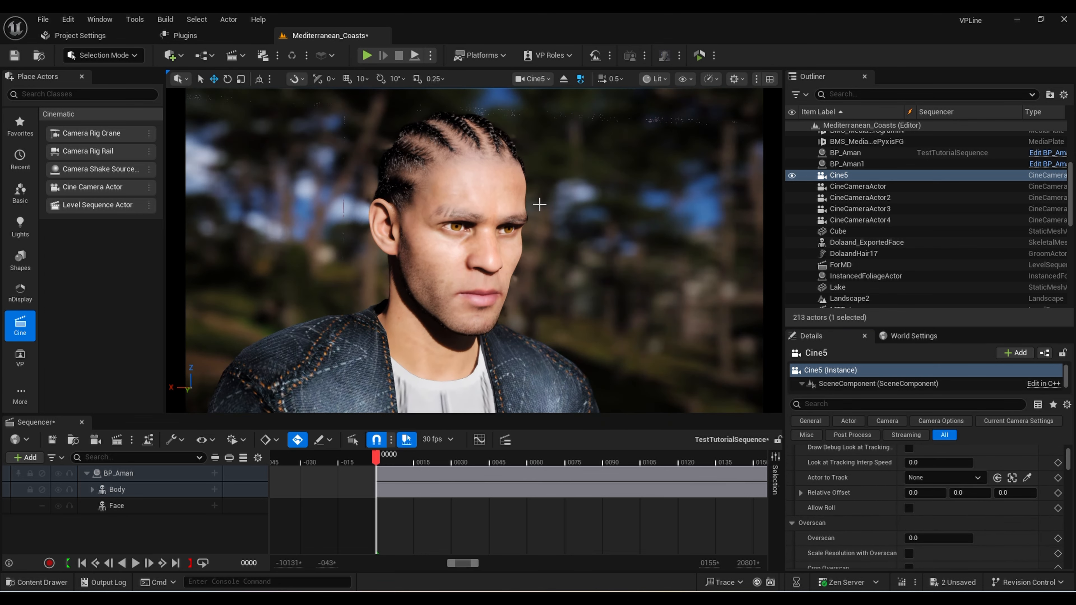
Add Cine5 to TestTutorialSequence and inspect its section on the Camera Cuts track
{"action": "left_click_drag", "start_coordinate": [838, 175], "coordinate": [113, 545]}
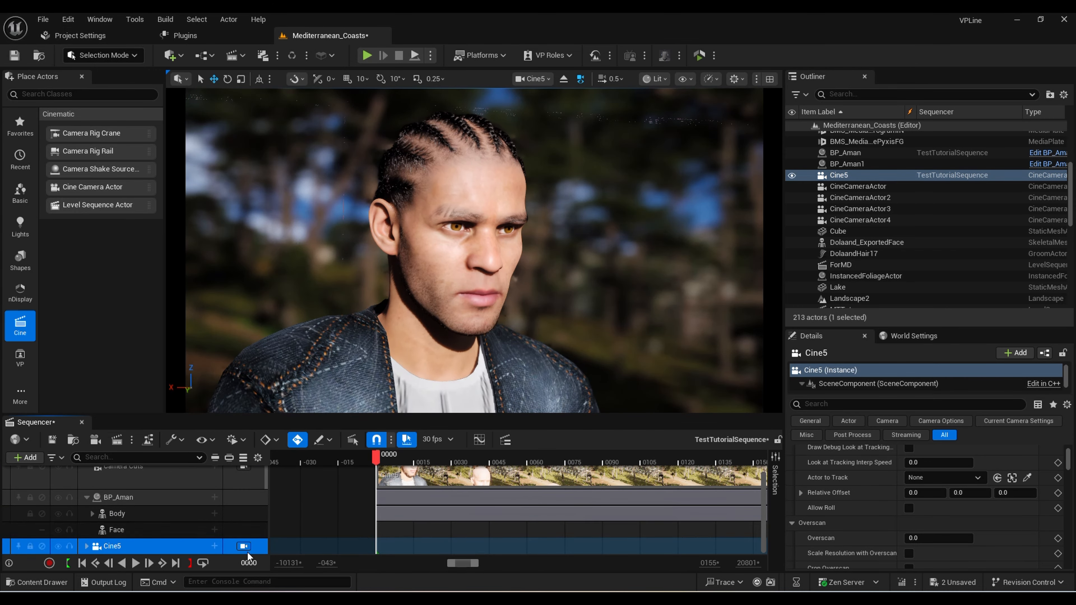
{"action": "scroll", "coordinate": [188, 508], "scroll_direction": "up", "scroll_amount": 2}
{"action": "left_click", "coordinate": [173, 494]}
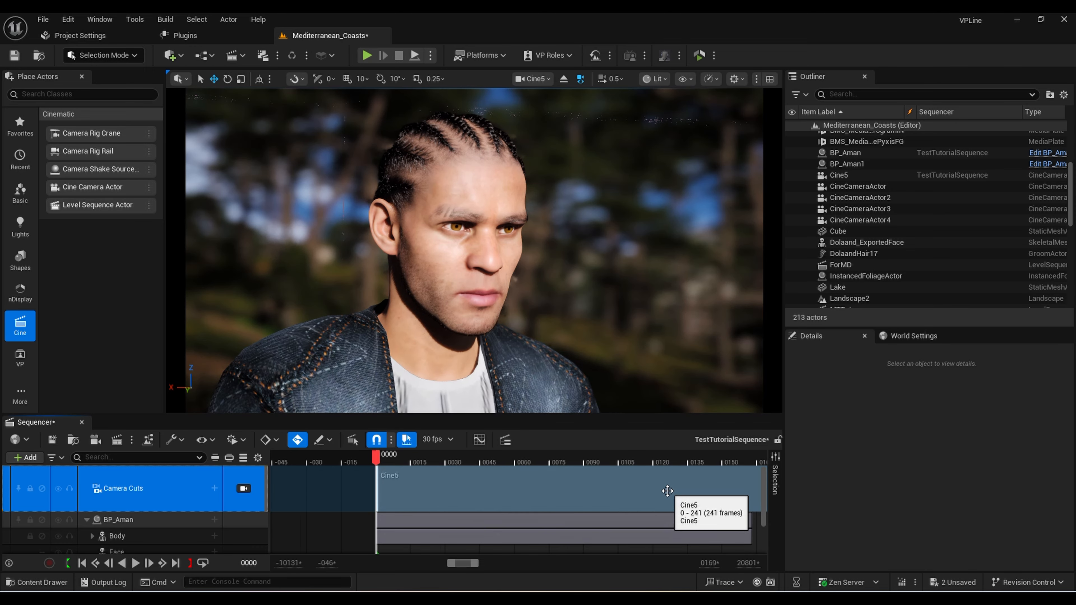
{"action": "scroll", "coordinate": [668, 492], "scroll_direction": "down", "scroll_amount": 4, "text": "ctrl"}
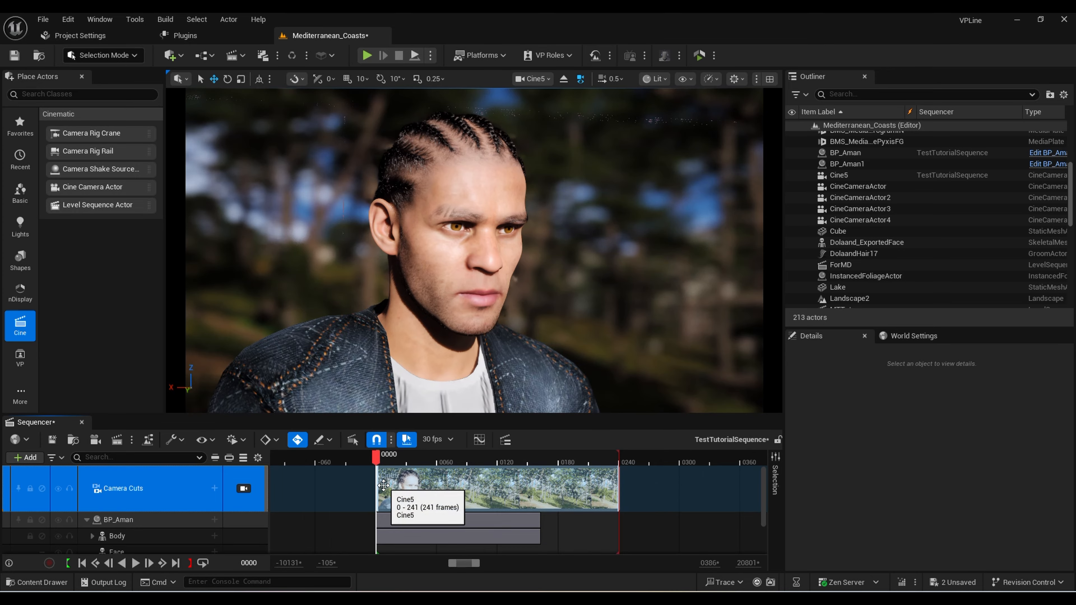
{"action": "scroll", "coordinate": [213, 536], "scroll_direction": "down", "scroll_amount": 1}
{"action": "scroll", "coordinate": [212, 536], "scroll_direction": "down", "scroll_amount": 1}
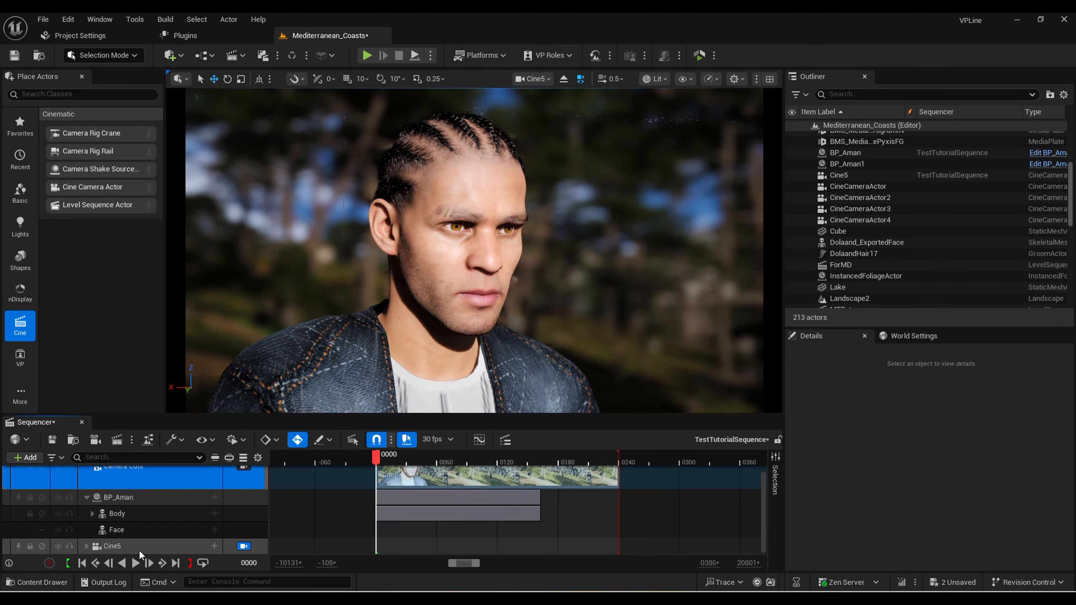
{"action": "scroll", "coordinate": [199, 551], "scroll_direction": "up", "scroll_amount": 1}
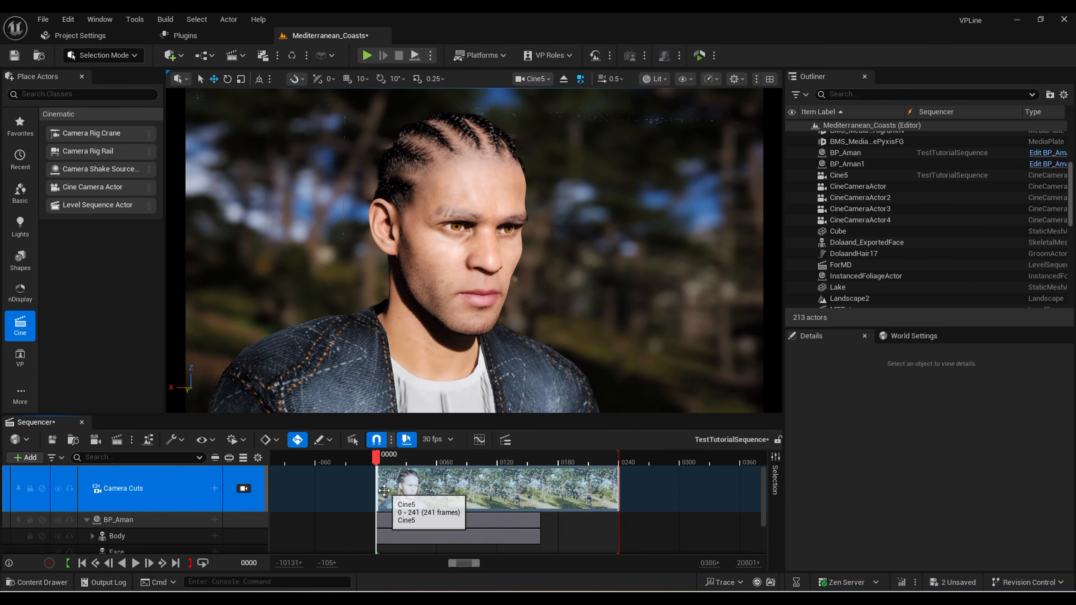
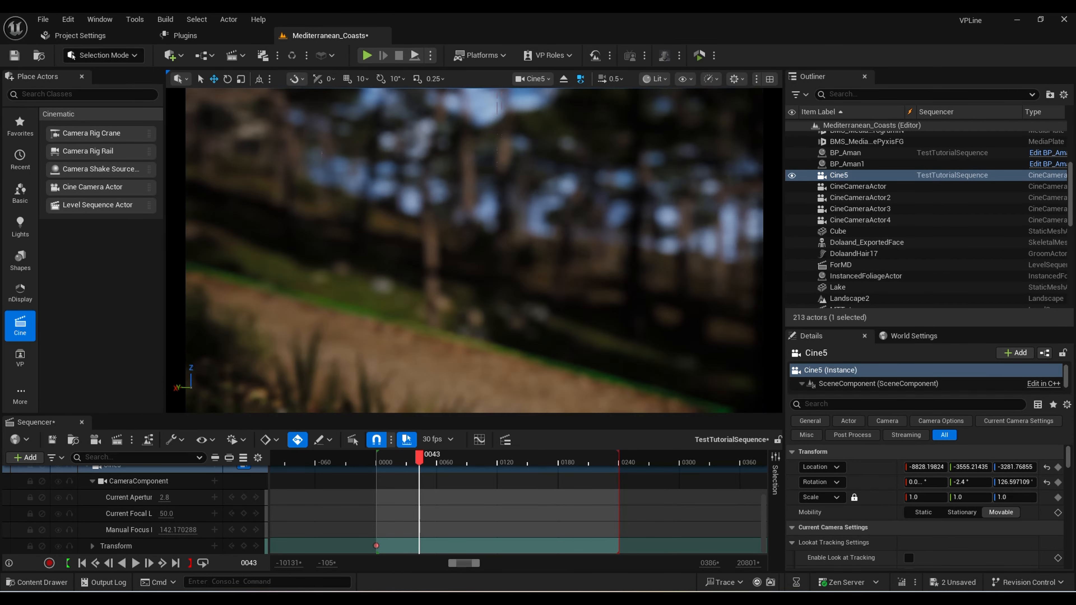
Pull Cine5 back to a full-body side view of the character at frame 43, and key Manual Focus Distance at frame 0
{"action": "key", "text": "s"}
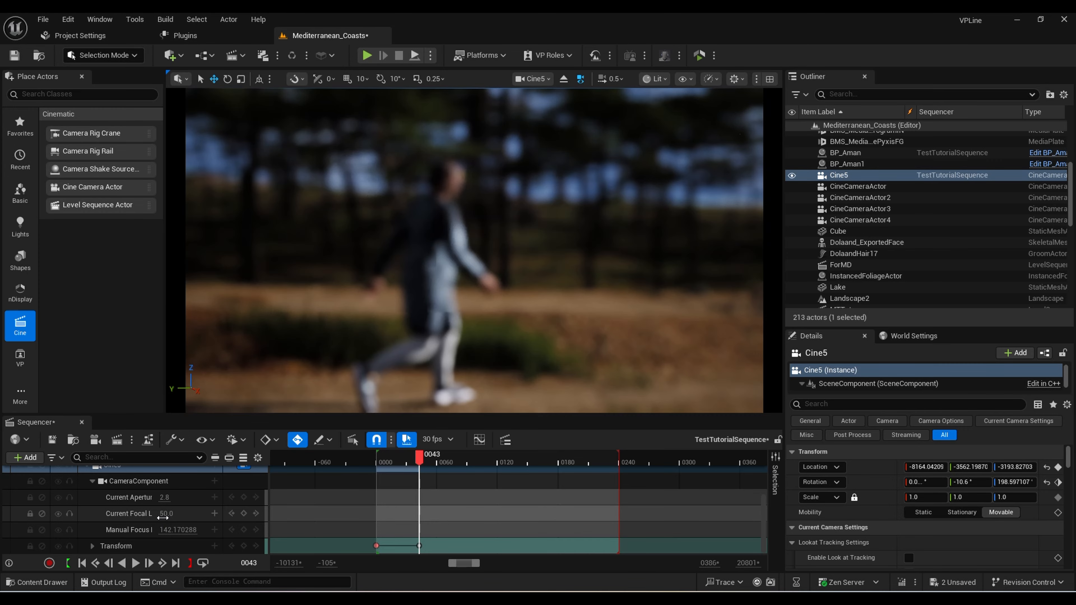
{"action": "left_click_drag", "start_coordinate": [419, 459], "coordinate": [376, 460]}
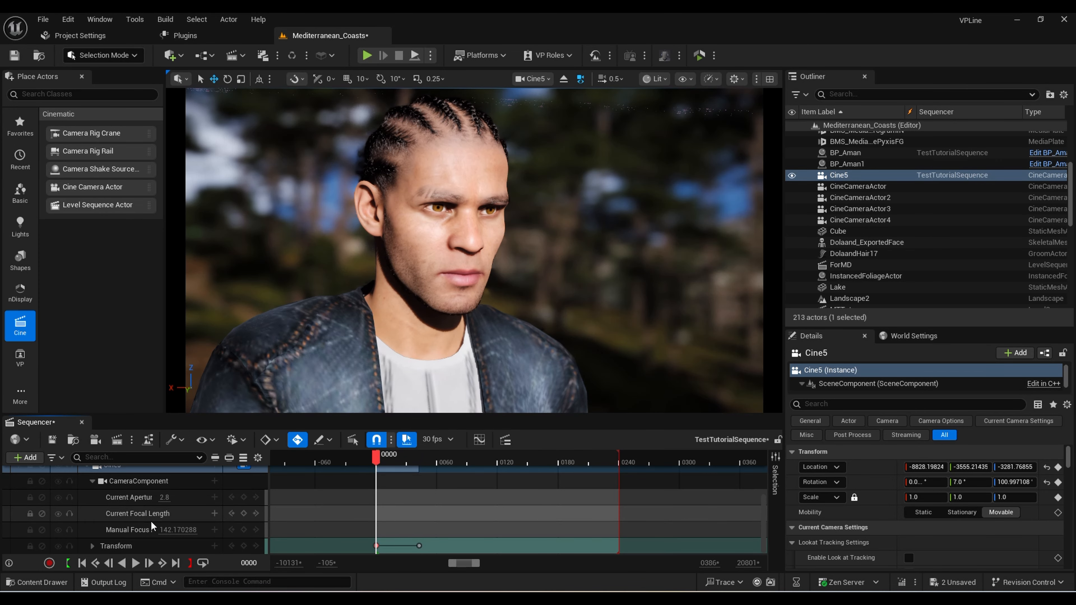
{"action": "left_click", "coordinate": [244, 530]}
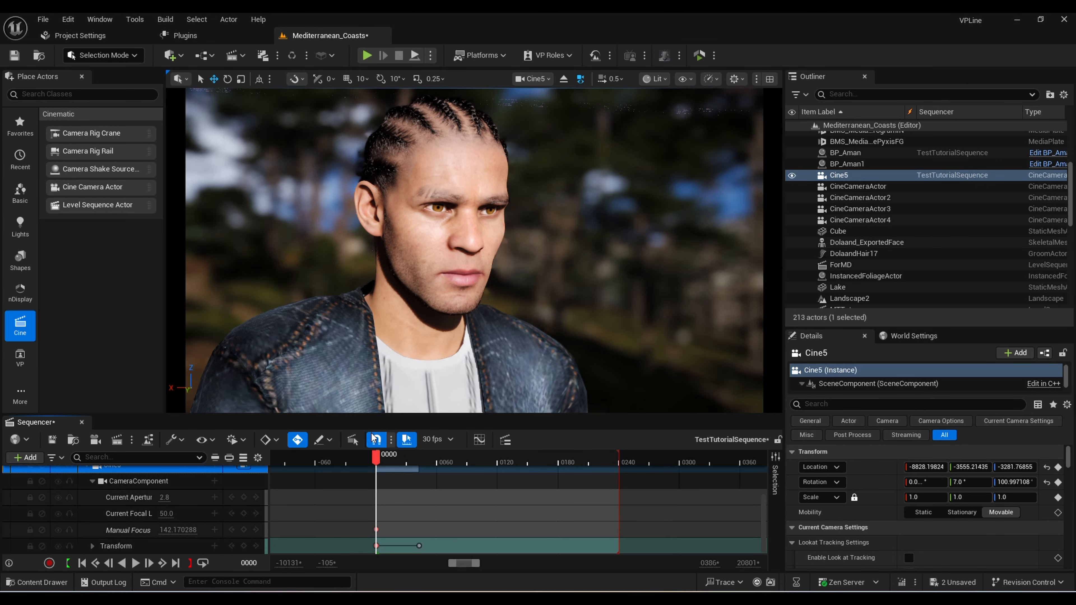
Key Cine5's Manual Focus Distance at frame 43 to about 574 cm
{"action": "left_click_drag", "start_coordinate": [375, 459], "coordinate": [419, 466]}
{"action": "mouse_move", "coordinate": [176, 530]}
{"action": "left_mouse_down"}
{"action": "mouse_move", "coordinate": [161, 531]}
{"action": "mouse_move", "coordinate": [176, 530]}
{"action": "left_mouse_up"}
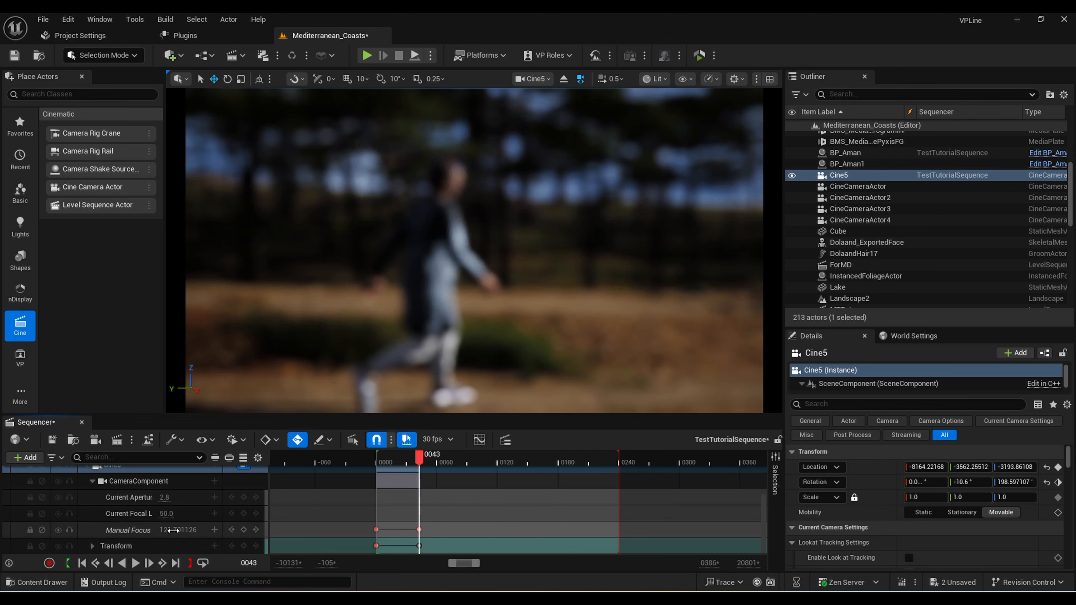
{"action": "left_click_drag", "start_coordinate": [175, 530], "coordinate": [185, 530]}
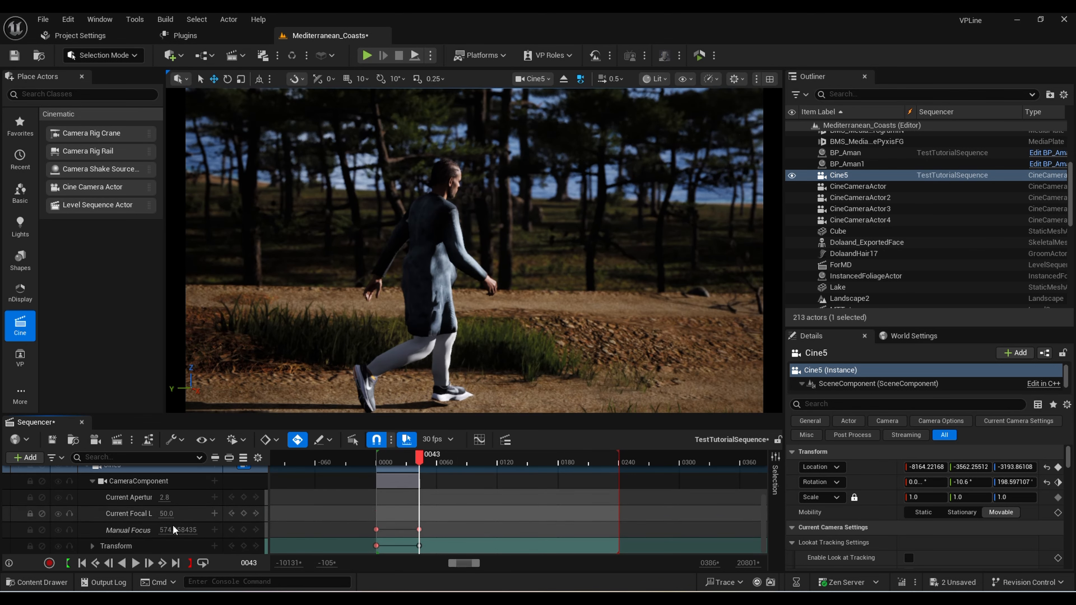
Refine the frame 43 Manual Focus Distance to about 846 cm using the debug focus plane, and hide the plane
{"action": "left_click", "coordinate": [122, 531]}
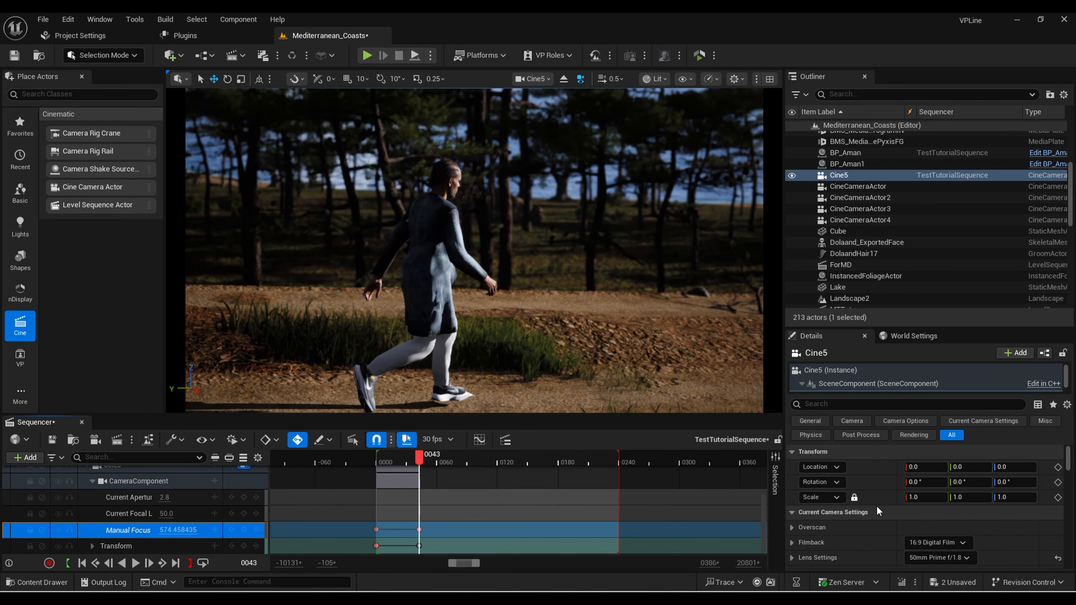
{"action": "scroll", "coordinate": [876, 507], "scroll_direction": "down", "scroll_amount": 5}
{"action": "left_click", "coordinate": [909, 494]}
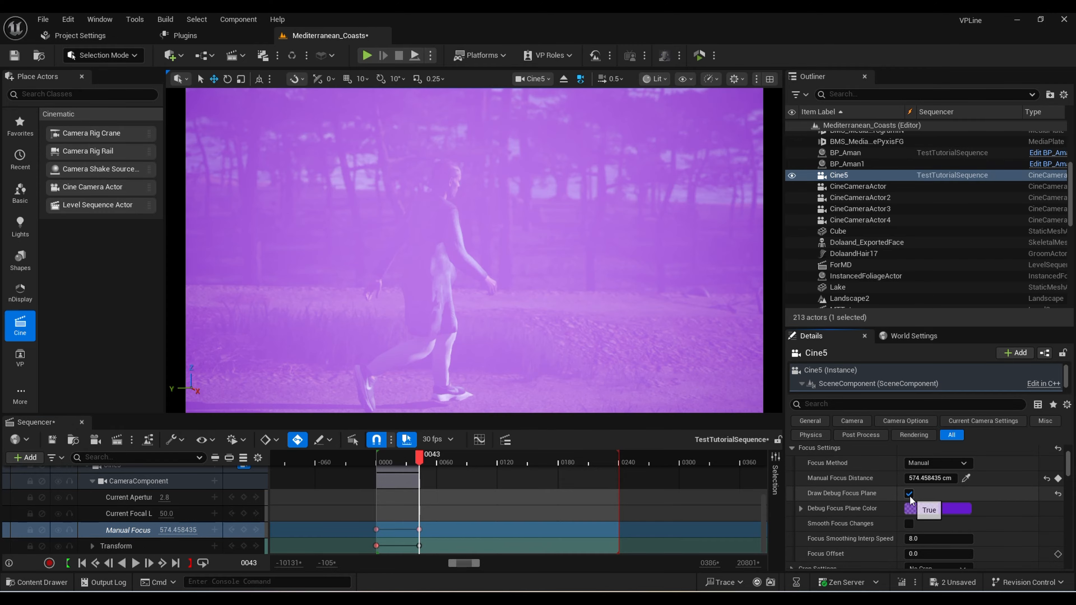
{"action": "left_click_drag", "start_coordinate": [186, 530], "coordinate": [212, 530]}
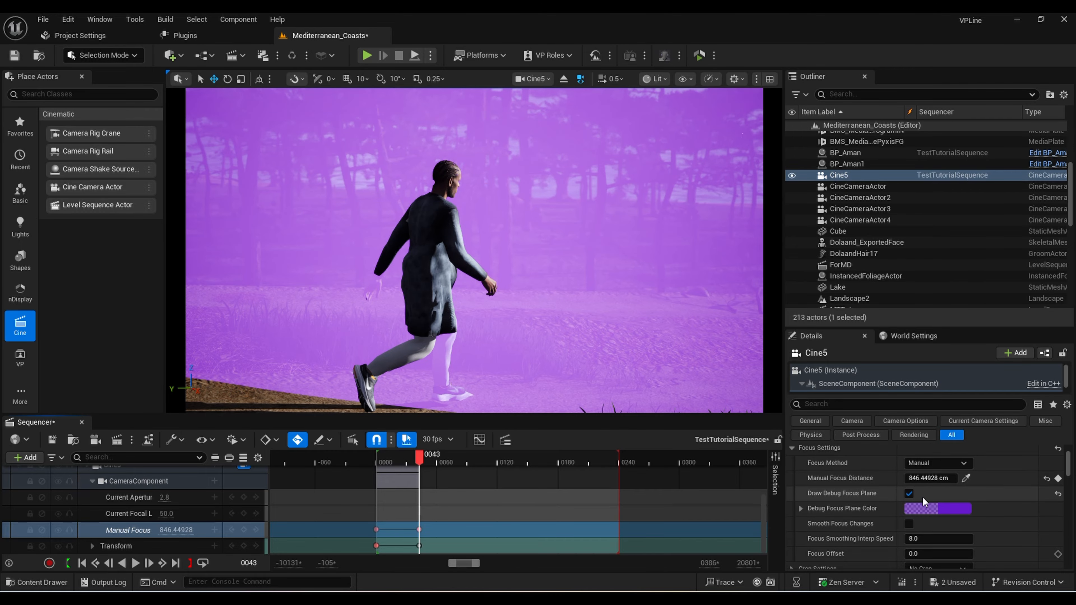
{"action": "left_click", "coordinate": [909, 494]}
Play the camera move and focus pull from frame 0, and delete the Manual Focus and Transform keys at frame 43
{"action": "left_click_drag", "start_coordinate": [421, 457], "coordinate": [375, 462]}
{"action": "key", "text": "space"}
{"action": "left_click", "coordinate": [375, 461]}
{"action": "key", "text": "space"}
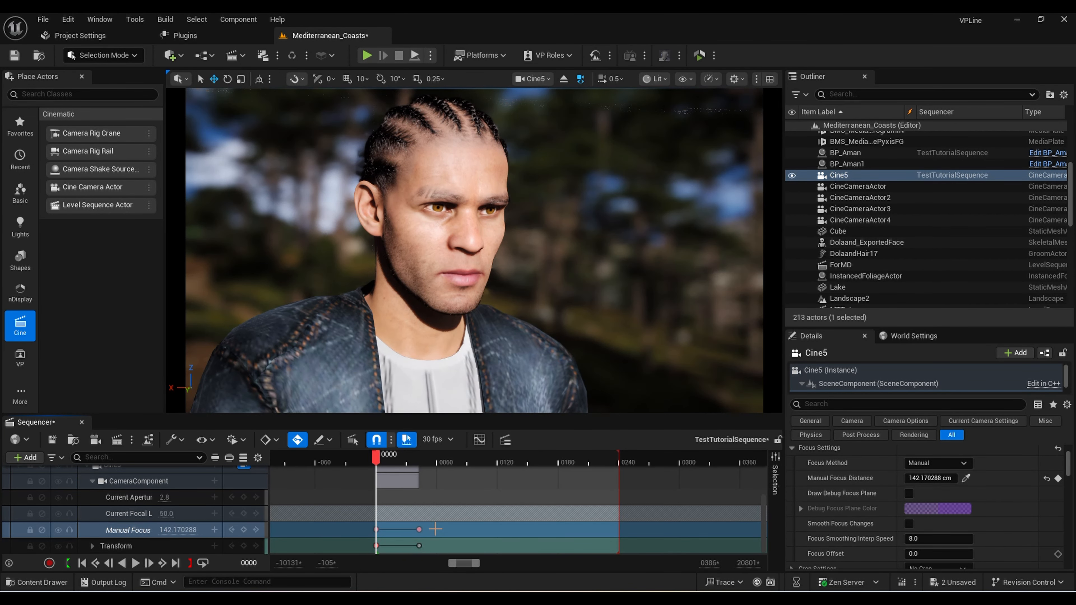
{"action": "left_click_drag", "start_coordinate": [406, 566], "coordinate": [406, 564]}
{"action": "key", "text": "Delete"}
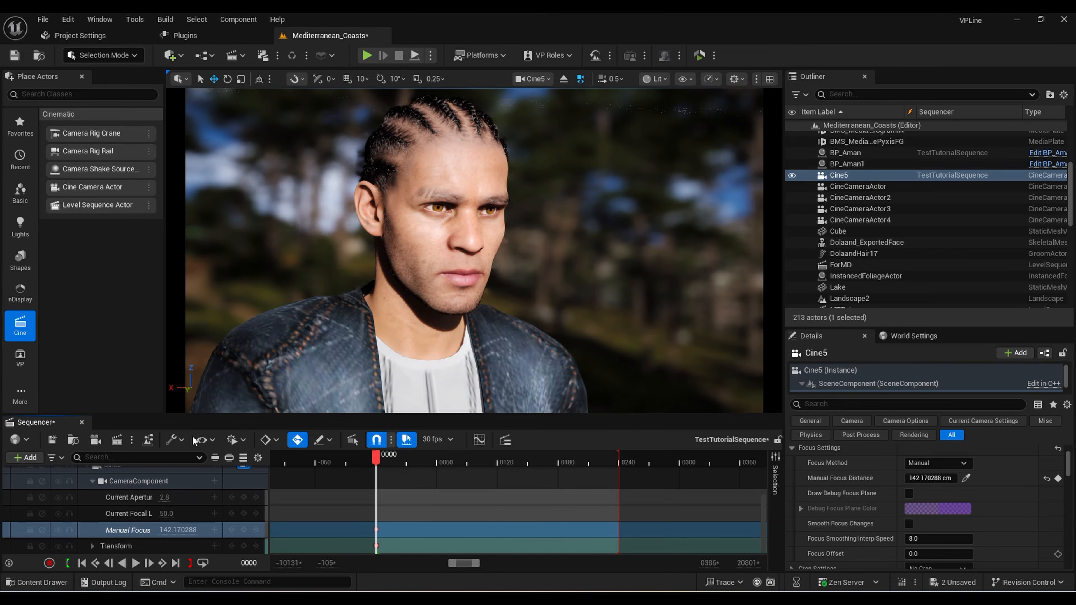
Switch the viewport to Perspective, pull back from the path, and place a second Cine Camera Actor in the grass across from the character
{"action": "left_click", "coordinate": [528, 81]}
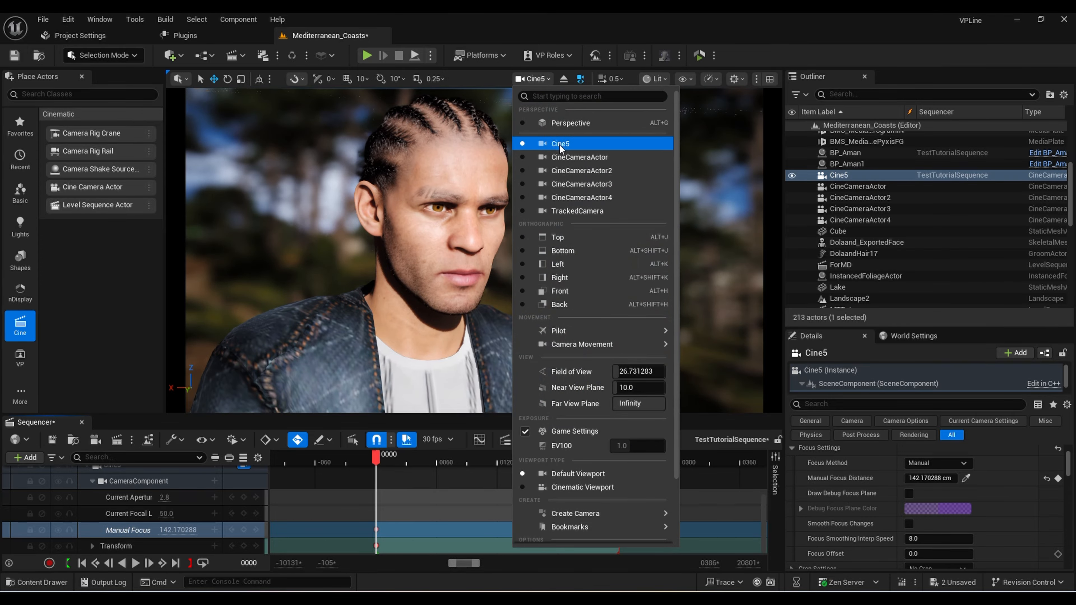
{"action": "left_click", "coordinate": [561, 123]}
{"action": "right_click_drag", "start_coordinate": [481, 262], "coordinate": [315, 259]}
{"action": "key", "text": "w"}
{"action": "key", "text": "s"}
{"action": "key", "text": "d"}
{"action": "key", "text": "s"}
{"action": "left_click_drag", "start_coordinate": [92, 187], "coordinate": [432, 317]}
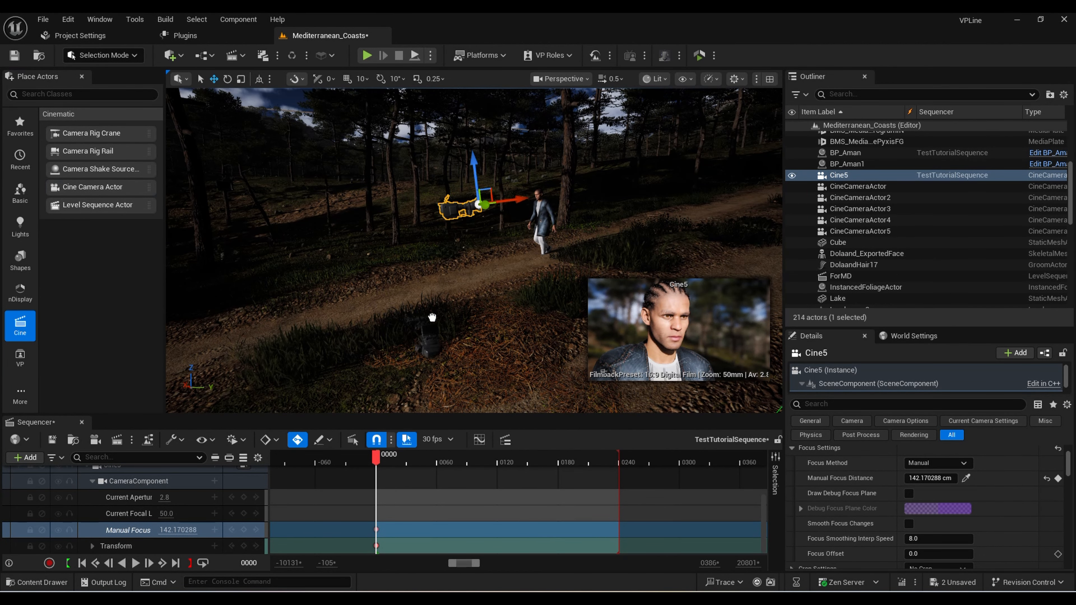
Raise CineCameraActor5 above the grass, rotate it to face the character, and view the scene through it
{"action": "left_click_drag", "start_coordinate": [478, 377], "coordinate": [483, 250]}
{"action": "key", "text": "e"}
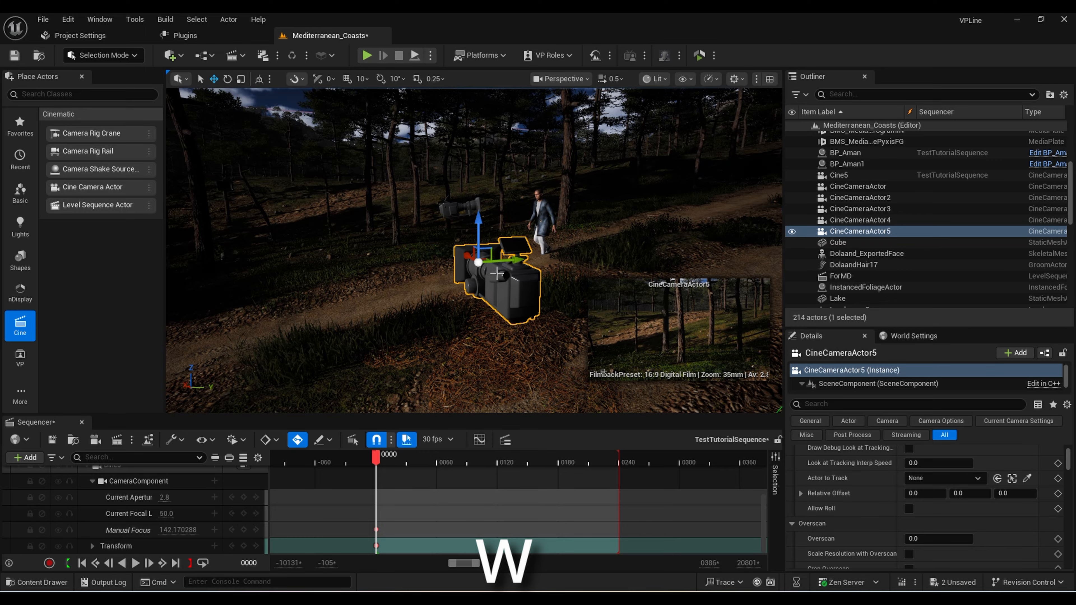
{"action": "mouse_move", "coordinate": [480, 224]}
{"action": "left_mouse_down"}
{"action": "mouse_move", "coordinate": [480, 206]}
{"action": "mouse_move", "coordinate": [481, 272]}
{"action": "mouse_move", "coordinate": [482, 237]}
{"action": "left_mouse_up"}
{"action": "left_click_drag", "start_coordinate": [503, 275], "coordinate": [487, 292]}
{"action": "key", "text": "e"}
{"action": "key", "text": "w"}
{"action": "left_click_drag", "start_coordinate": [485, 251], "coordinate": [518, 248]}
{"action": "left_click", "coordinate": [564, 79]}
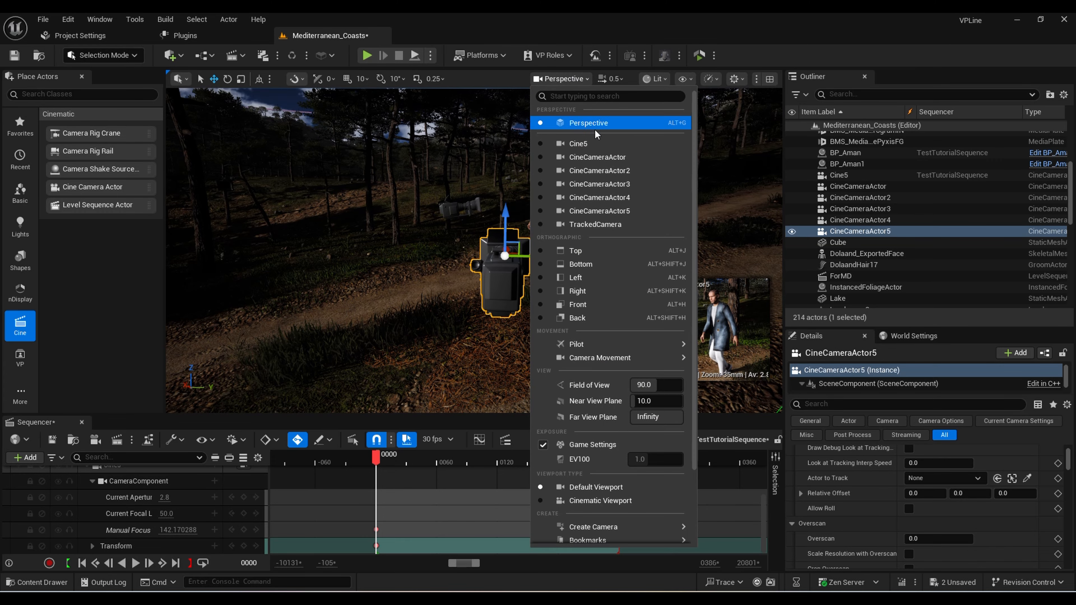
{"action": "left_click", "coordinate": [600, 210]}
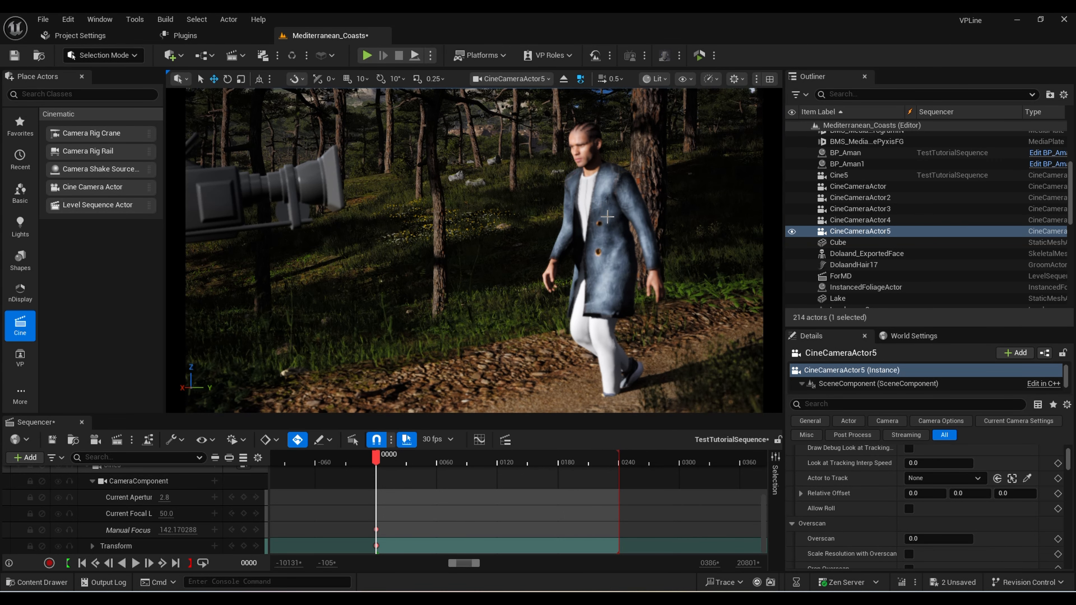
Collapse Cine5's tracks, add CineCameraActor5 to the level sequence, and select its Manual Focus Distance track
{"action": "scroll", "coordinate": [85, 497], "scroll_direction": "up", "scroll_amount": 5}
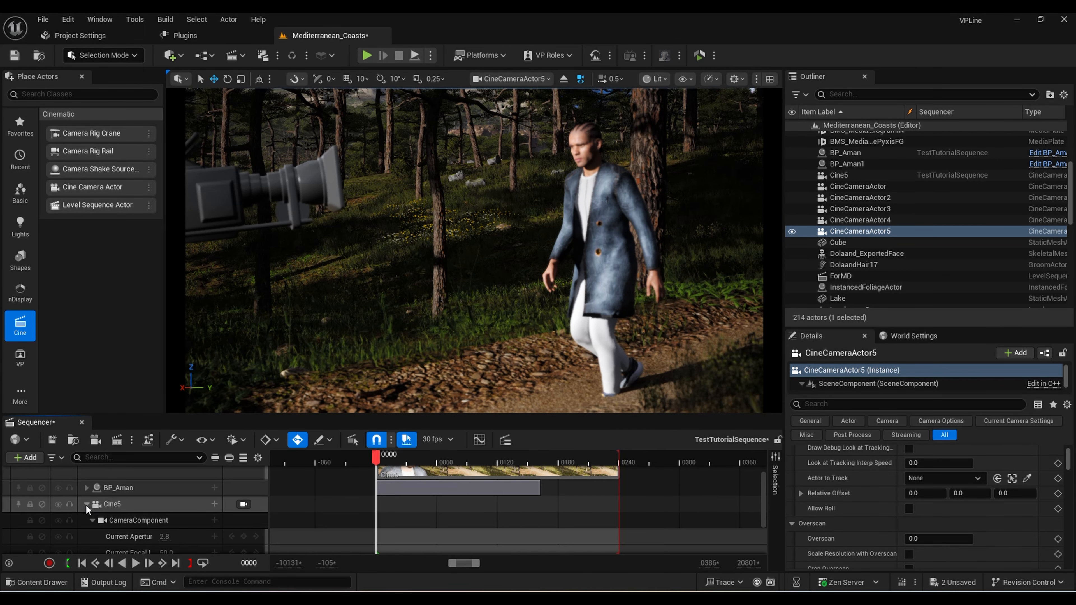
{"action": "left_click", "coordinate": [85, 505]}
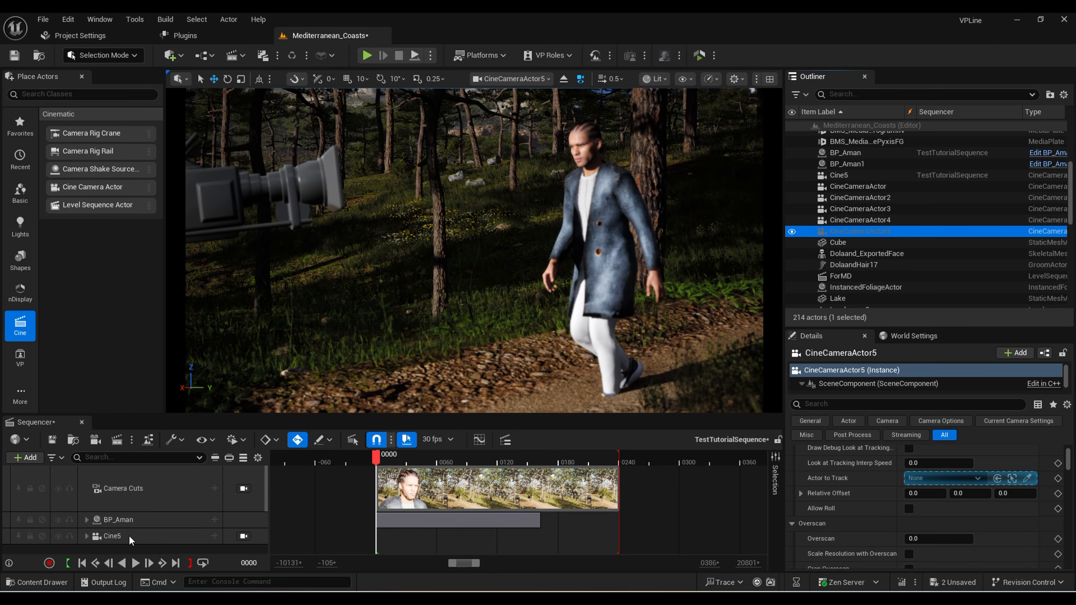
{"action": "scroll", "coordinate": [129, 535], "scroll_direction": "down", "scroll_amount": 3}
{"action": "left_click", "coordinate": [138, 544]}
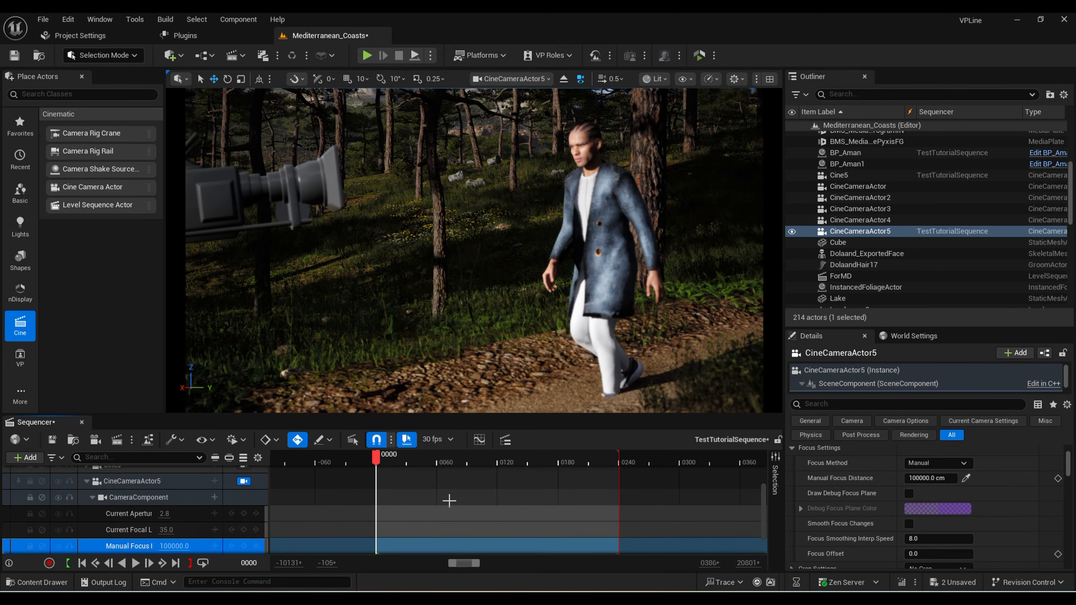
Set CineCameraActor5's Manual Focus Distance to about 578 cm using the debug focus plane, and hide the plane
{"action": "left_click", "coordinate": [909, 493]}
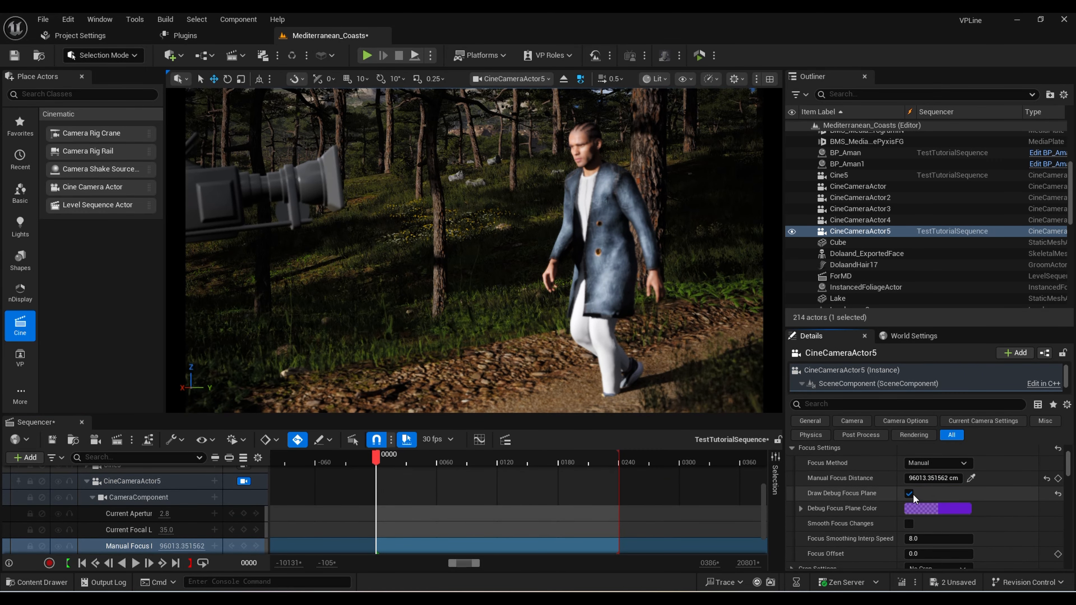
{"action": "left_click_drag", "start_coordinate": [932, 479], "coordinate": [845, 479]}
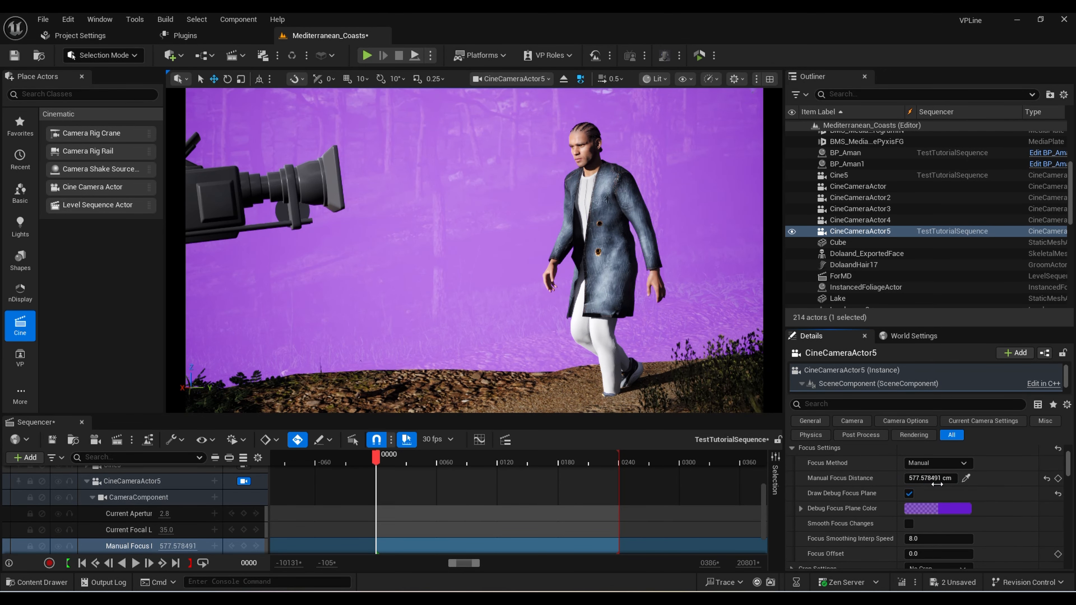
{"action": "left_click", "coordinate": [909, 493]}
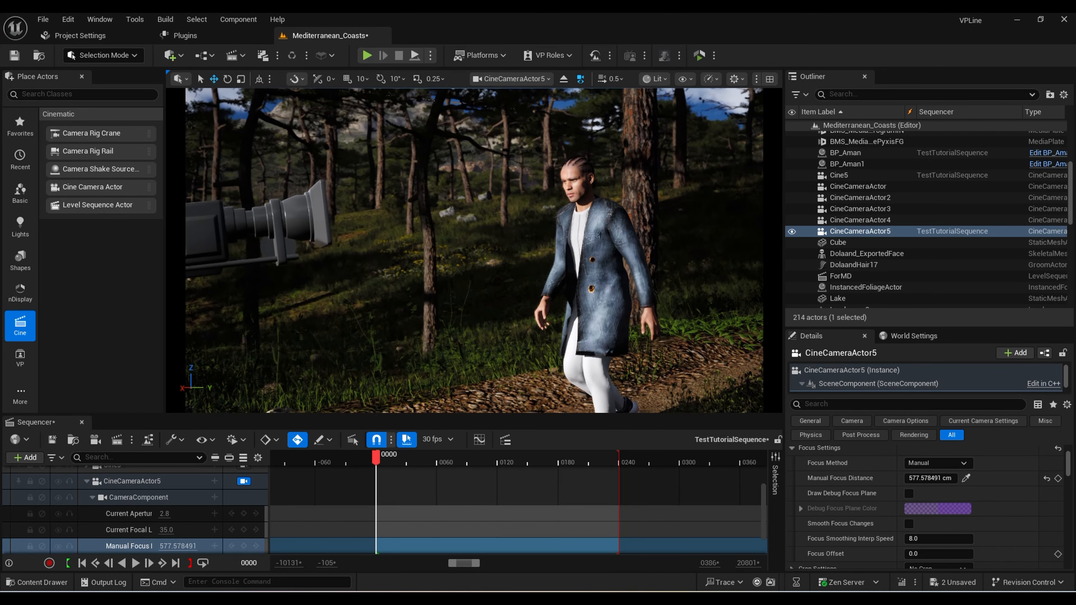
Reframe CineCameraActor5 more frontally on the walking character and key its Transform at frame 0
{"action": "mouse_move", "coordinate": [474, 250]}
{"action": "right_mouse_down"}
{"action": "mouse_move", "coordinate": [514, 263]}
{"action": "mouse_move", "coordinate": [483, 250]}
{"action": "right_mouse_up"}
{"action": "key", "text": "a"}
{"action": "key", "text": "a"}
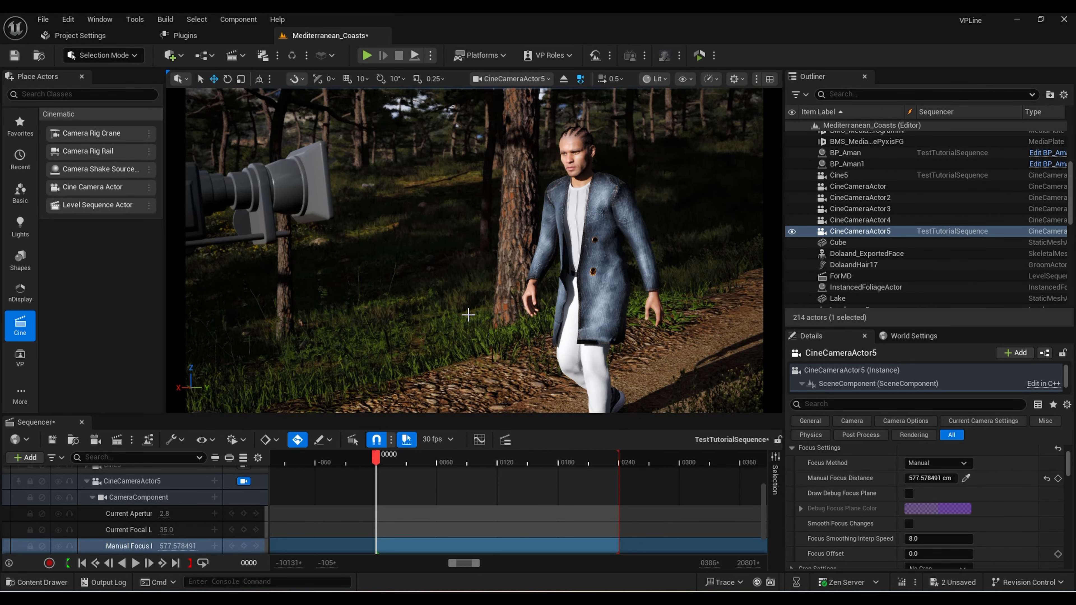
{"action": "left_click", "coordinate": [92, 497]}
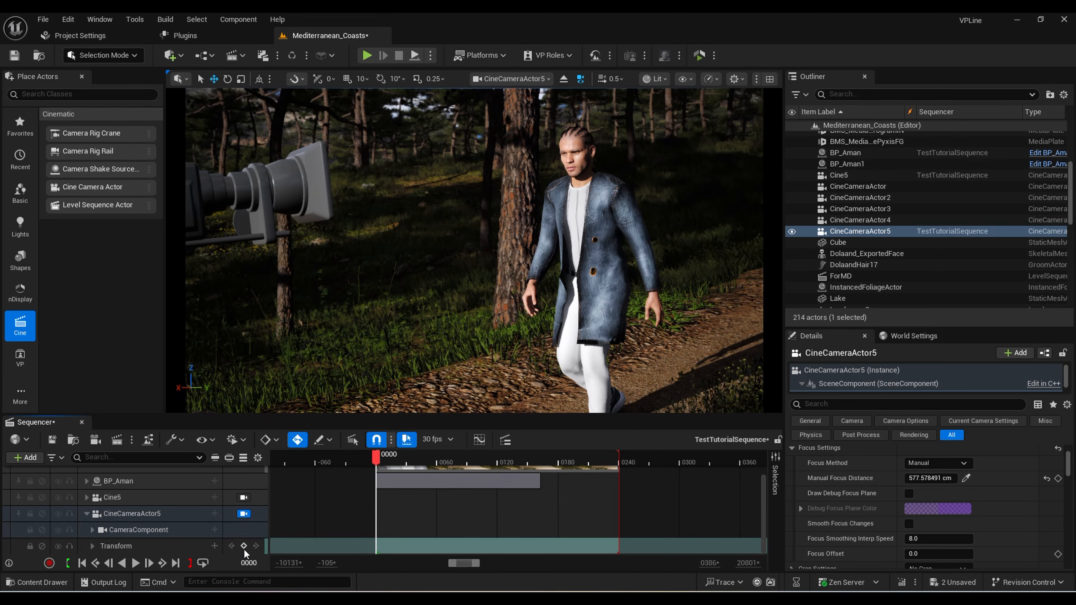
{"action": "left_click", "coordinate": [244, 546]}
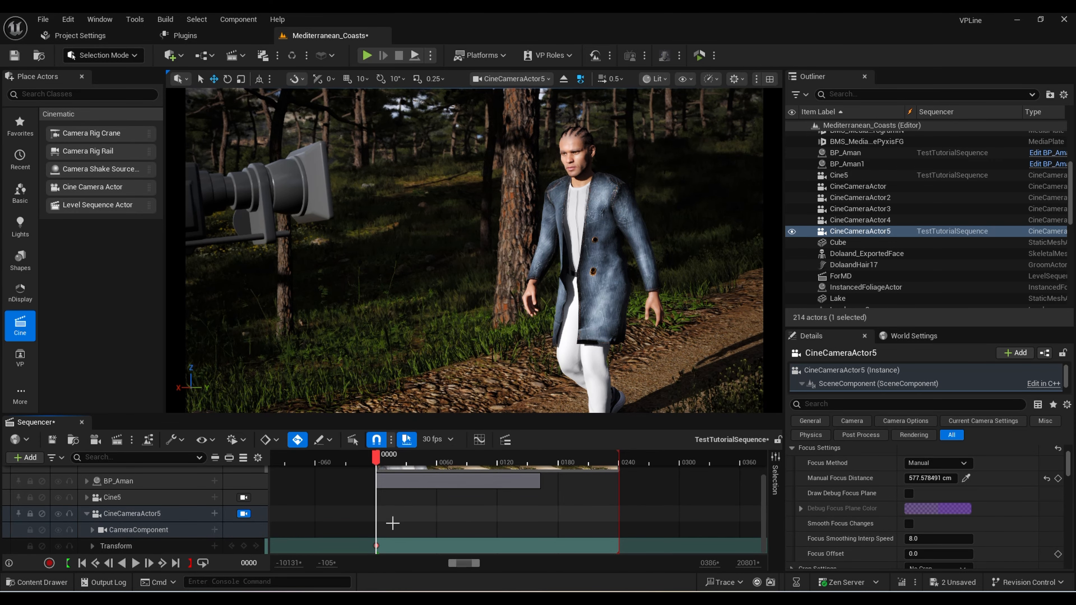
Compare the Camera Cuts view at frame 0 with the individual views through CineCameraActor5 and Cine5
{"action": "scroll", "coordinate": [392, 524], "scroll_direction": "up", "scroll_amount": 2}
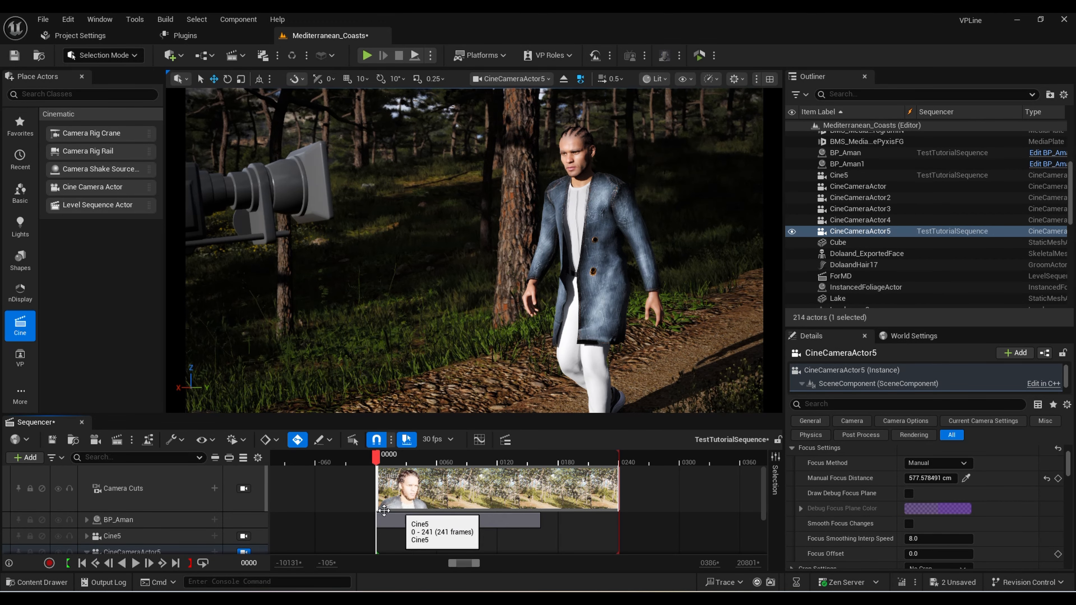
{"action": "scroll", "coordinate": [264, 509], "scroll_direction": "down", "scroll_amount": 2}
{"action": "scroll", "coordinate": [215, 520], "scroll_direction": "up", "scroll_amount": 2}
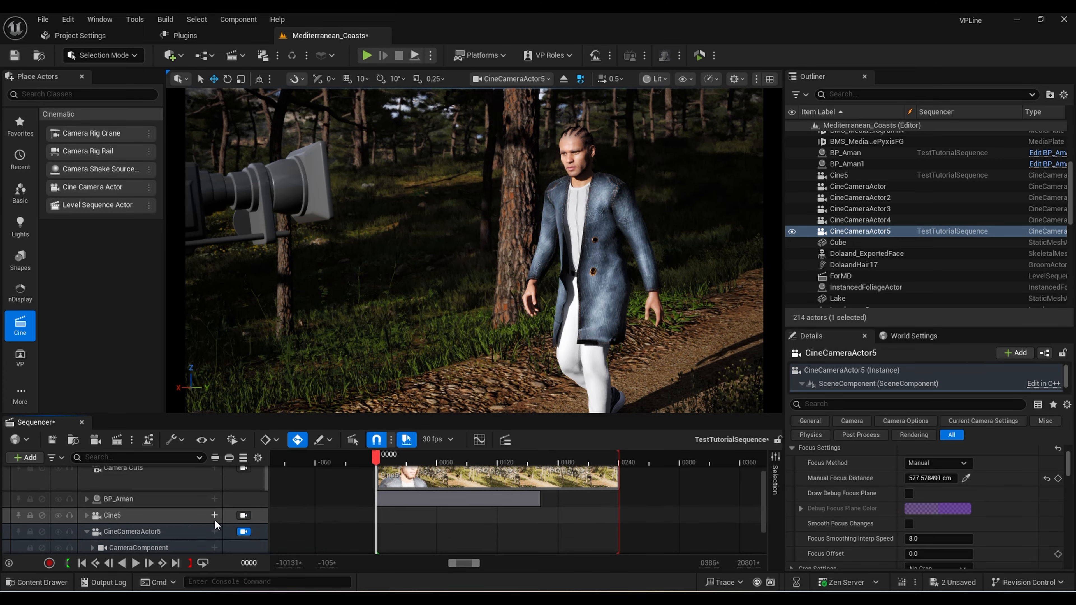
{"action": "left_click", "coordinate": [208, 502]}
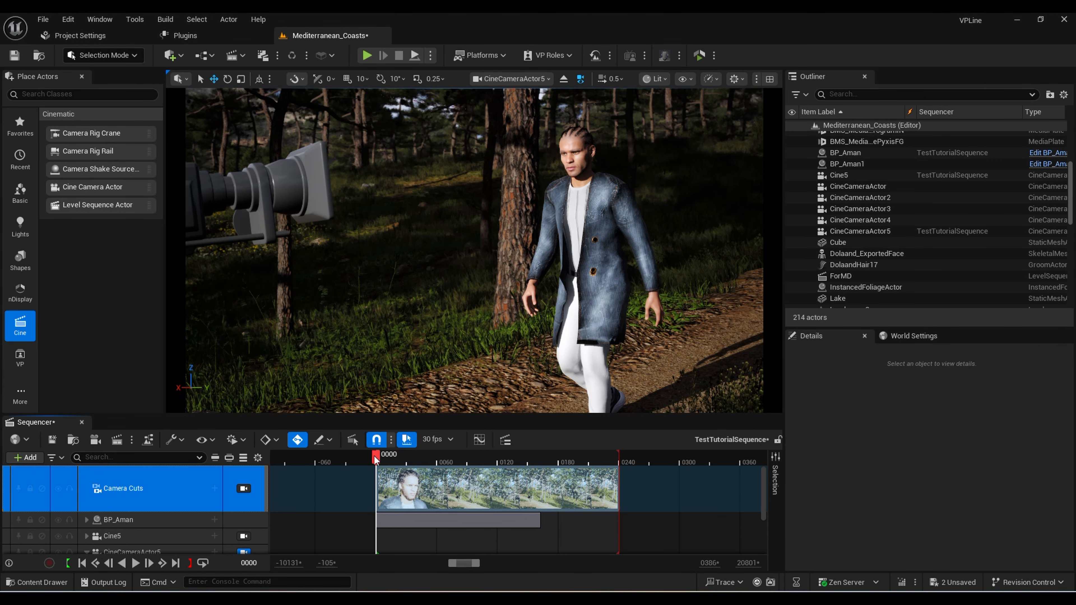
{"action": "left_click", "coordinate": [244, 490]}
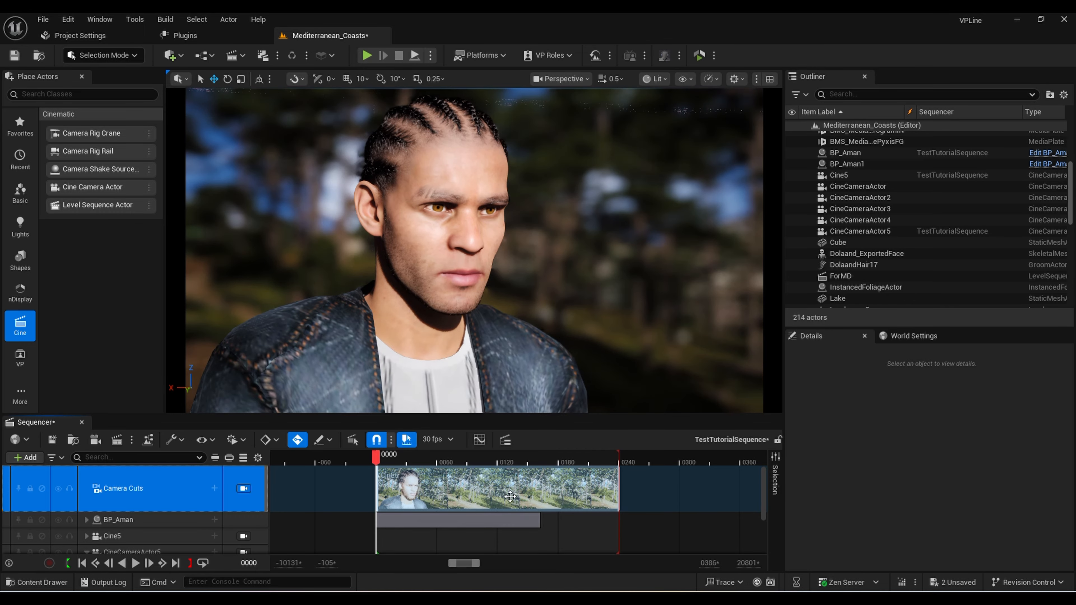
{"action": "mouse_move", "coordinate": [374, 459]}
{"action": "left_mouse_down"}
{"action": "mouse_move", "coordinate": [500, 468]}
{"action": "mouse_move", "coordinate": [369, 474]}
{"action": "left_mouse_up"}
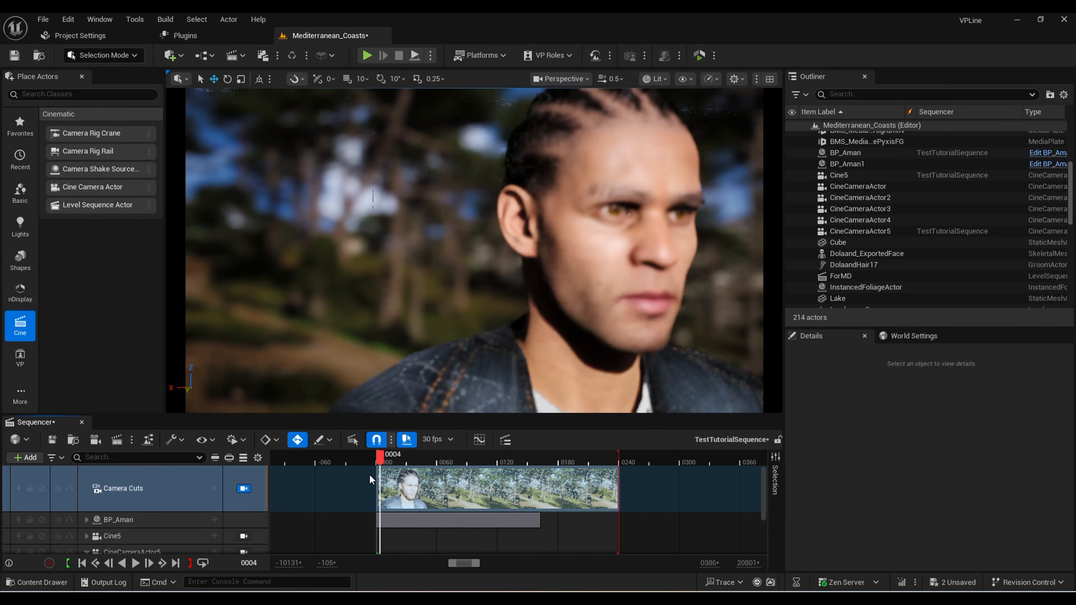
{"action": "left_click", "coordinate": [244, 490]}
{"action": "scroll", "coordinate": [170, 522], "scroll_direction": "down", "scroll_amount": 2}
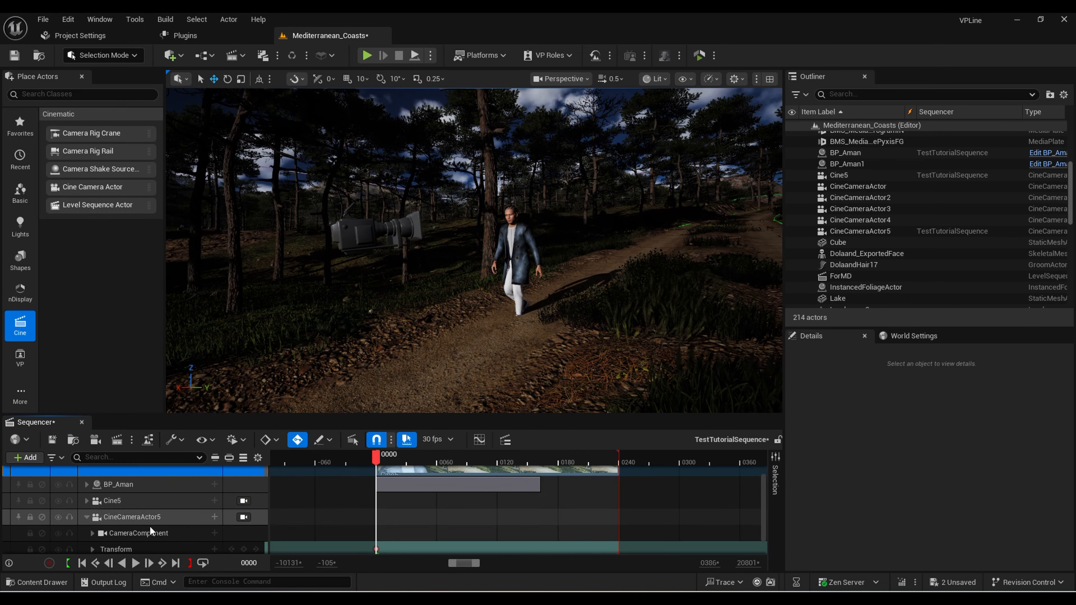
{"action": "left_click", "coordinate": [245, 518]}
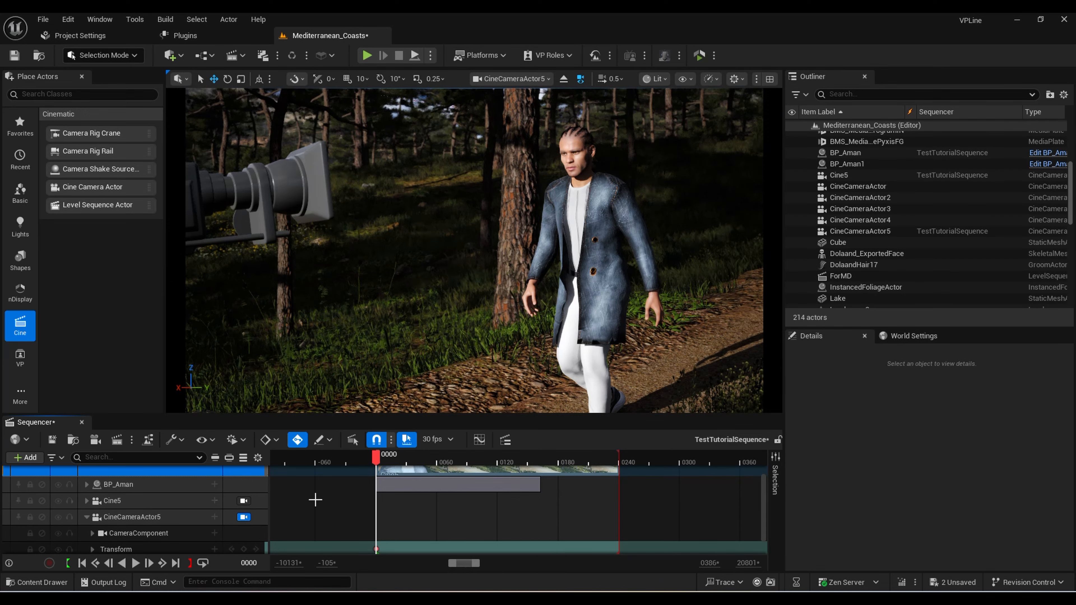
{"action": "left_click", "coordinate": [245, 501]}
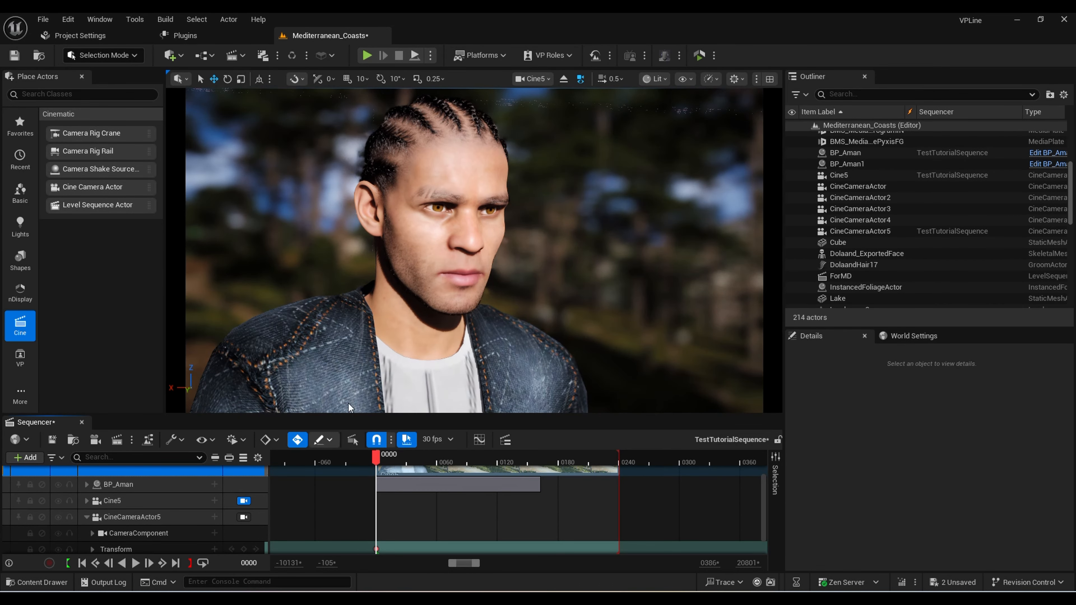
{"action": "scroll", "coordinate": [192, 524], "scroll_direction": "up", "scroll_amount": 2}
{"action": "left_click", "coordinate": [244, 491]}
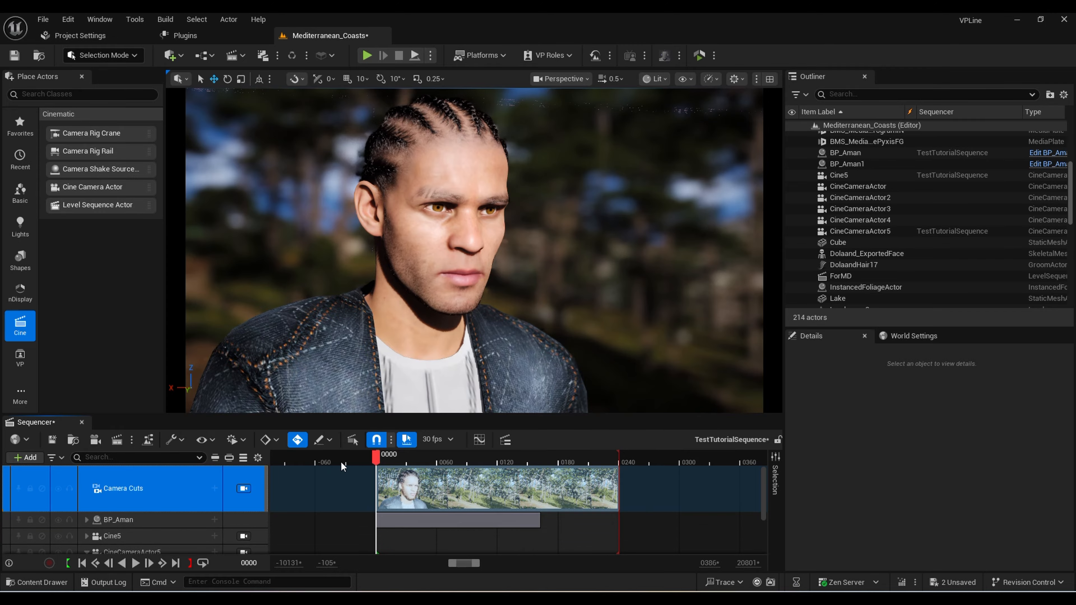
{"action": "mouse_move", "coordinate": [376, 462]}
{"action": "left_mouse_down"}
{"action": "mouse_move", "coordinate": [385, 461]}
{"action": "mouse_move", "coordinate": [376, 460]}
{"action": "left_mouse_up"}
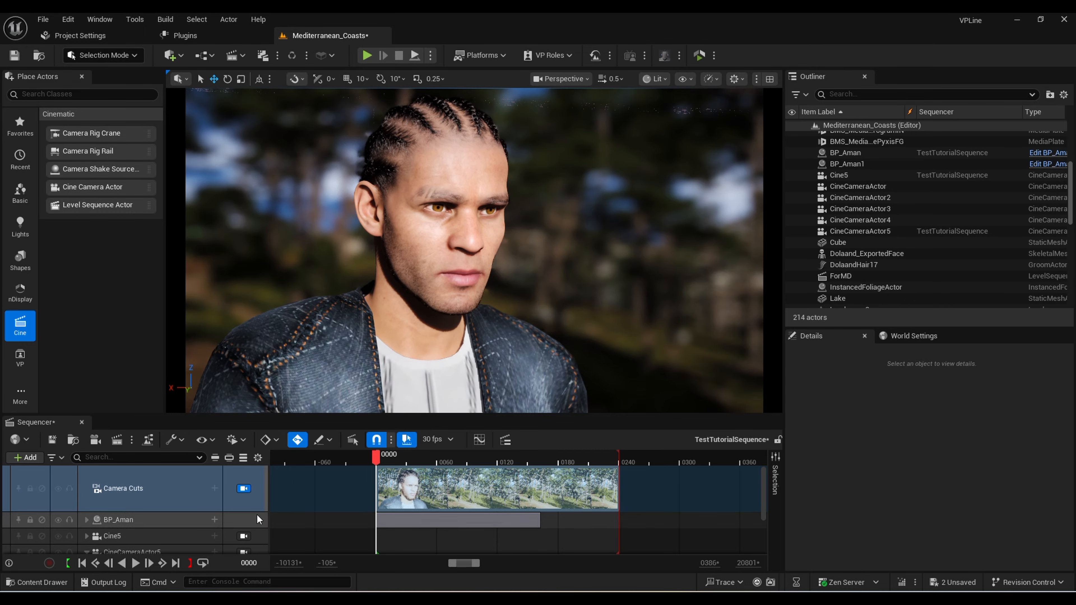
Switch the viewport to CineCameraActor5 and reframe the shot so the character stands near its centre
{"action": "scroll", "coordinate": [244, 494], "scroll_direction": "down", "scroll_amount": 1}
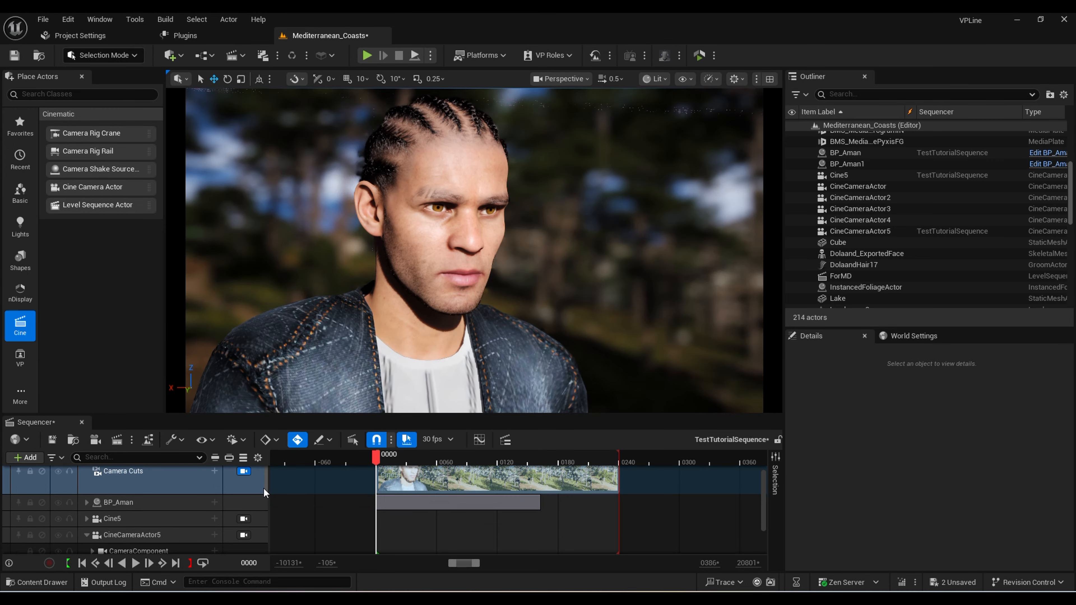
{"action": "left_click", "coordinate": [143, 534]}
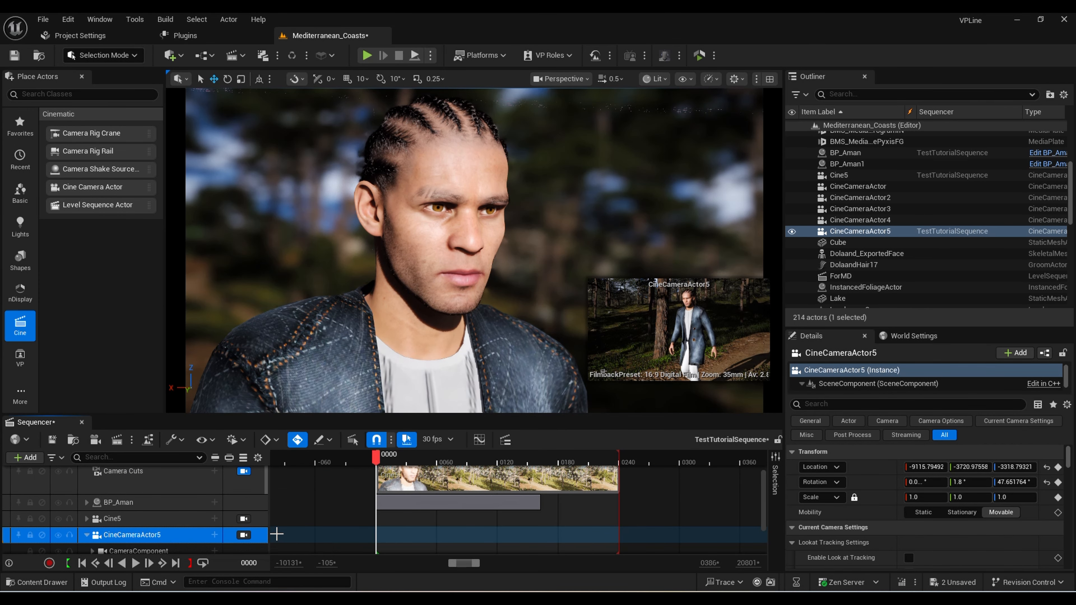
{"action": "left_click", "coordinate": [244, 535]}
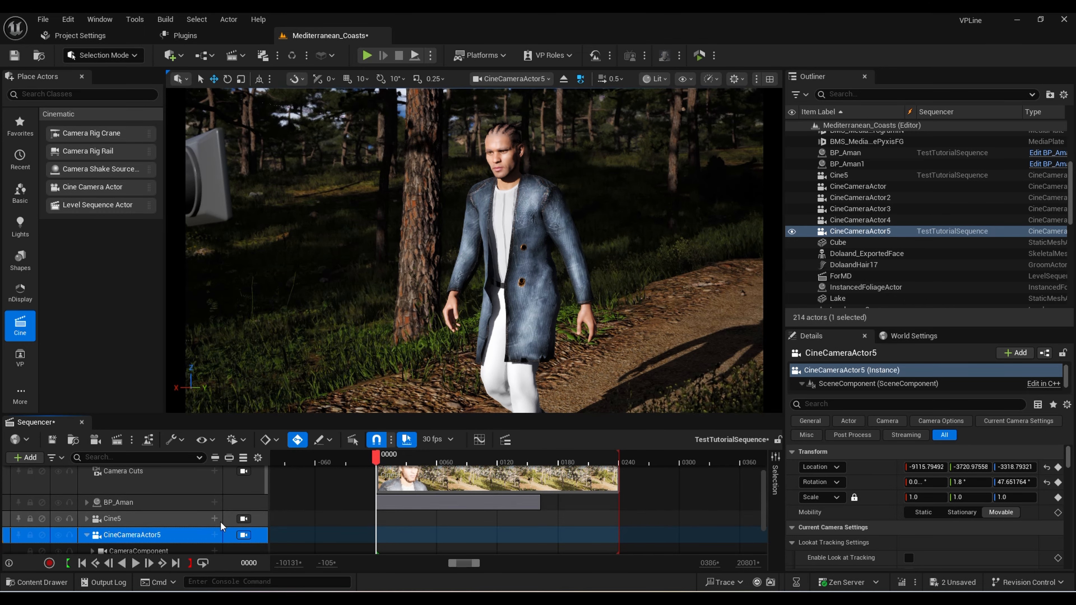
Trim the start of Cine5's camera cut to frame 117 and add a CineCameraActor5 cut from frame 0
{"action": "scroll", "coordinate": [231, 529], "scroll_direction": "up", "scroll_amount": 1}
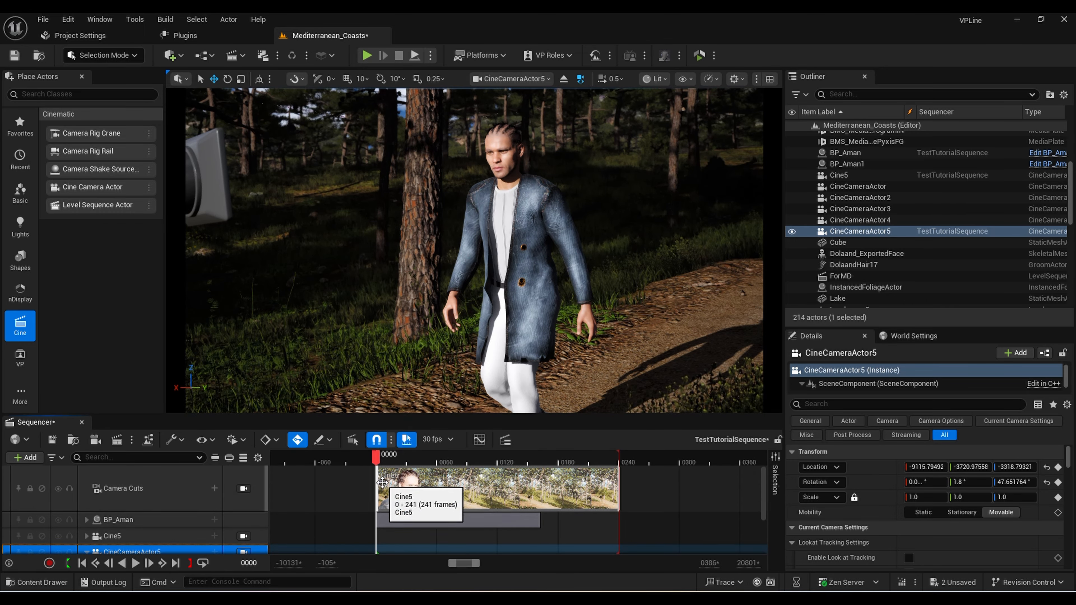
{"action": "left_click_drag", "start_coordinate": [384, 484], "coordinate": [497, 489]}
{"action": "left_click", "coordinate": [175, 495]}
{"action": "left_click", "coordinate": [213, 491]}
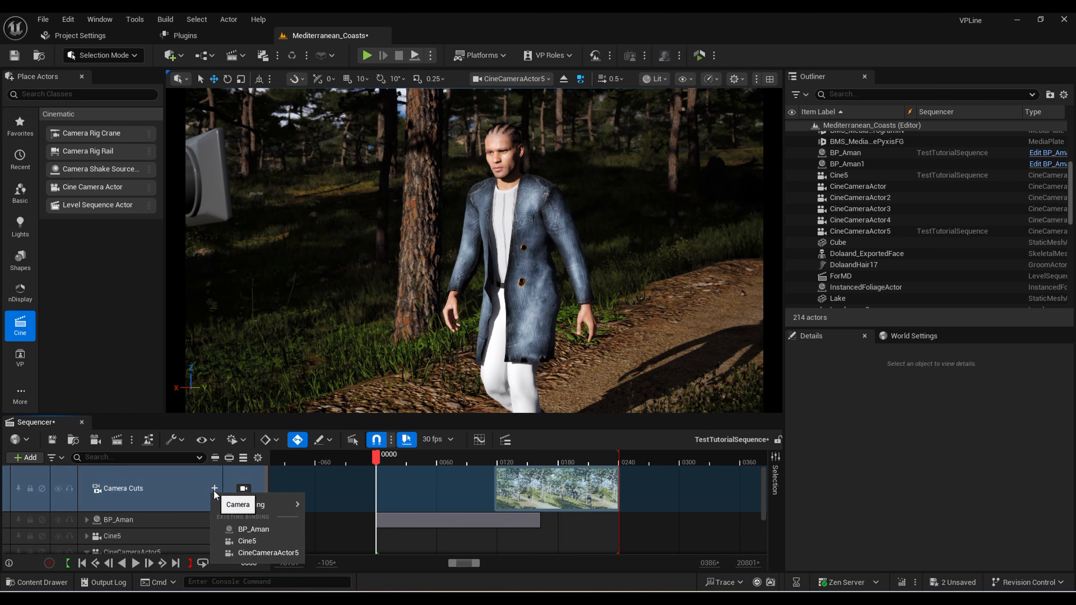
{"action": "mouse_move", "coordinate": [254, 505]}
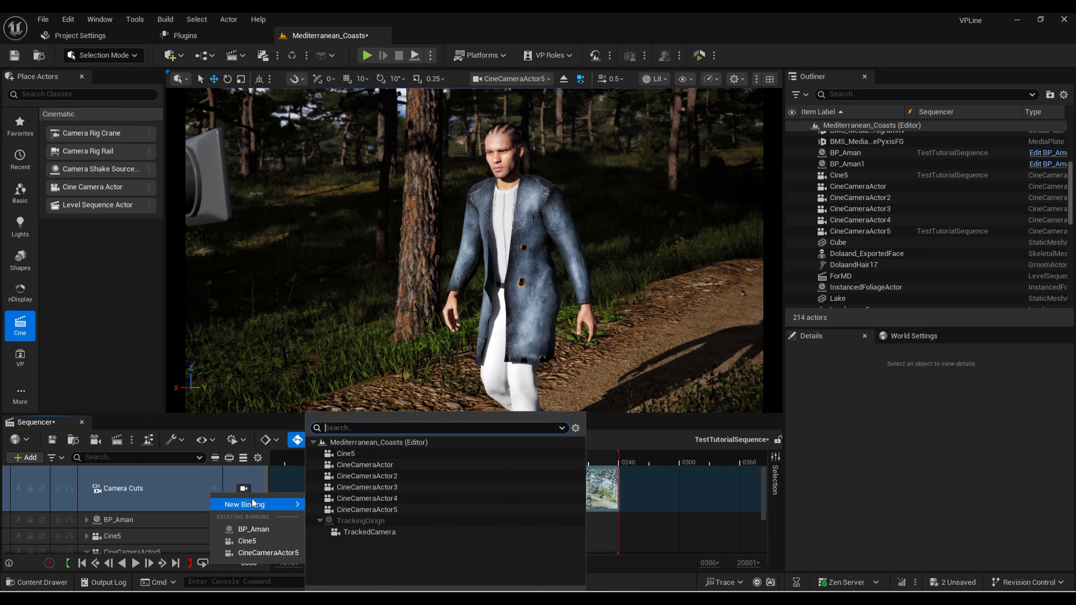
{"action": "left_click", "coordinate": [268, 552]}
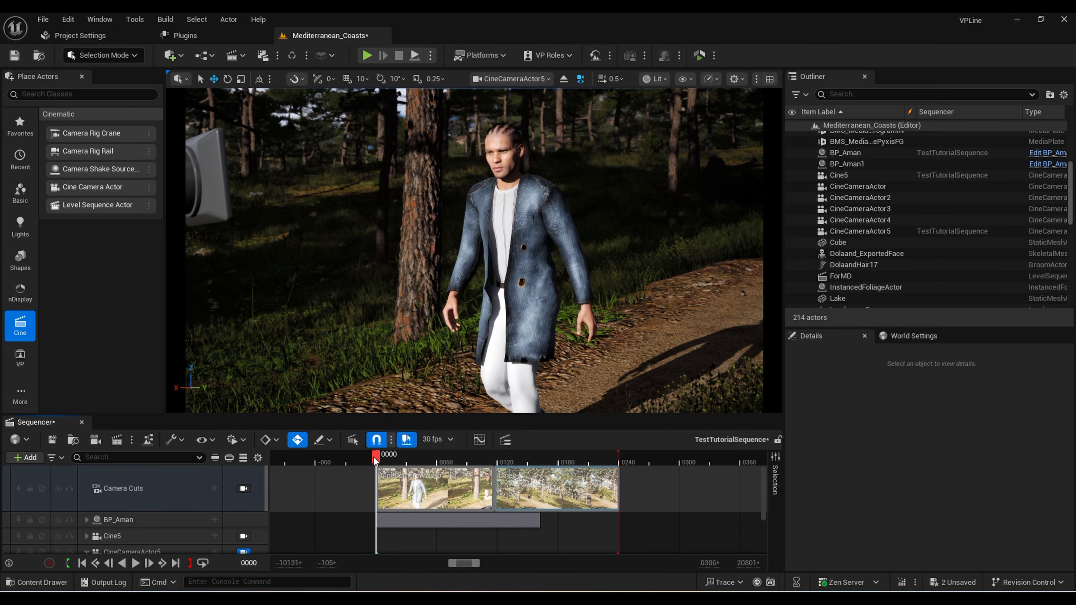
Scrub around the cut between CineCameraActor5 and Cine5, and return to frame 0 with the viewport locked to Camera Cuts
{"action": "left_click_drag", "start_coordinate": [374, 458], "coordinate": [488, 465]}
{"action": "left_click", "coordinate": [243, 489]}
{"action": "scroll", "coordinate": [488, 466], "scroll_direction": "up", "scroll_amount": 5, "text": "ctrl"}
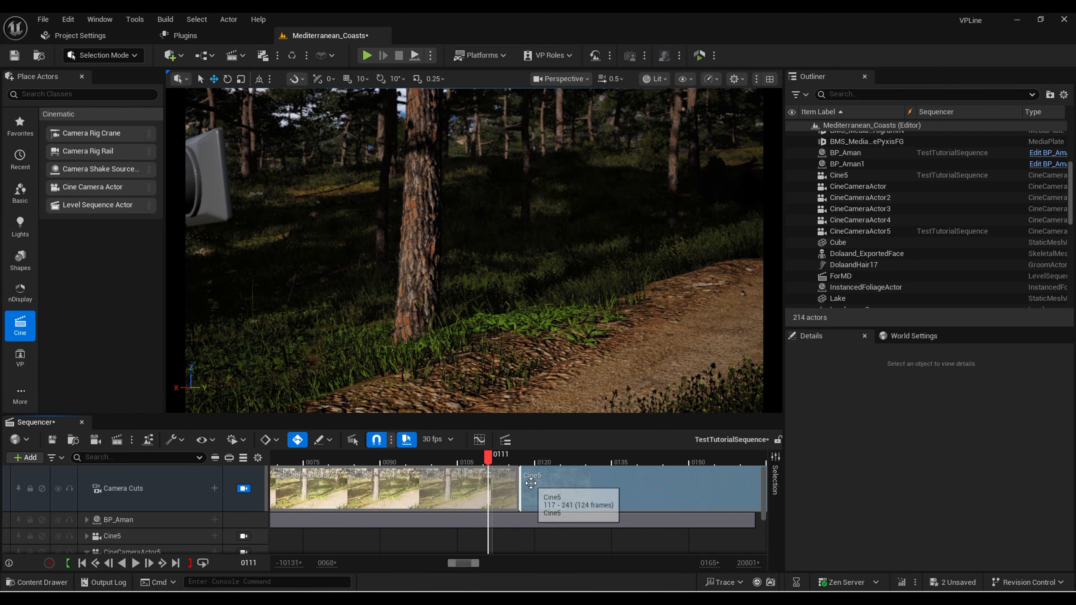
{"action": "scroll", "coordinate": [531, 483], "scroll_direction": "down", "scroll_amount": 2, "text": "ctrl"}
{"action": "left_click", "coordinate": [510, 465]}
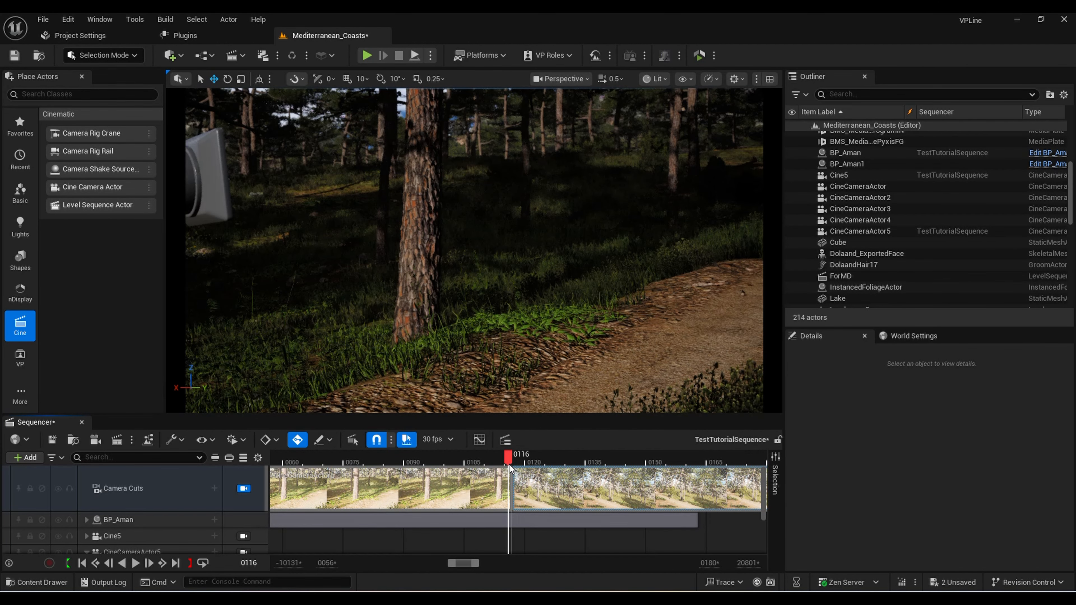
{"action": "left_click_drag", "start_coordinate": [510, 464], "coordinate": [504, 466]}
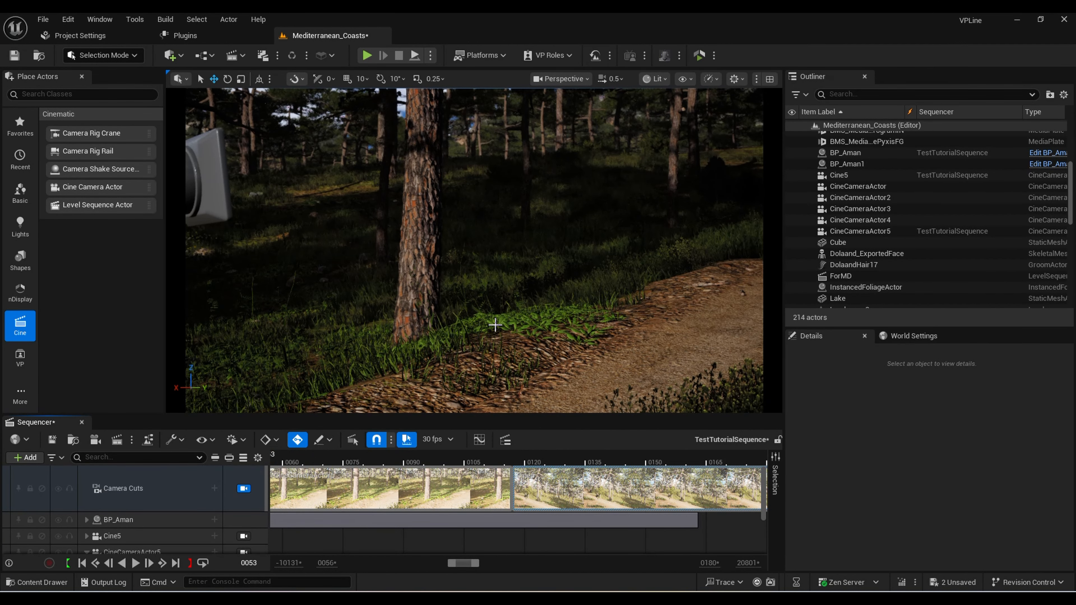
{"action": "scroll", "coordinate": [481, 491], "scroll_direction": "down", "scroll_amount": 10, "text": "ctrl"}
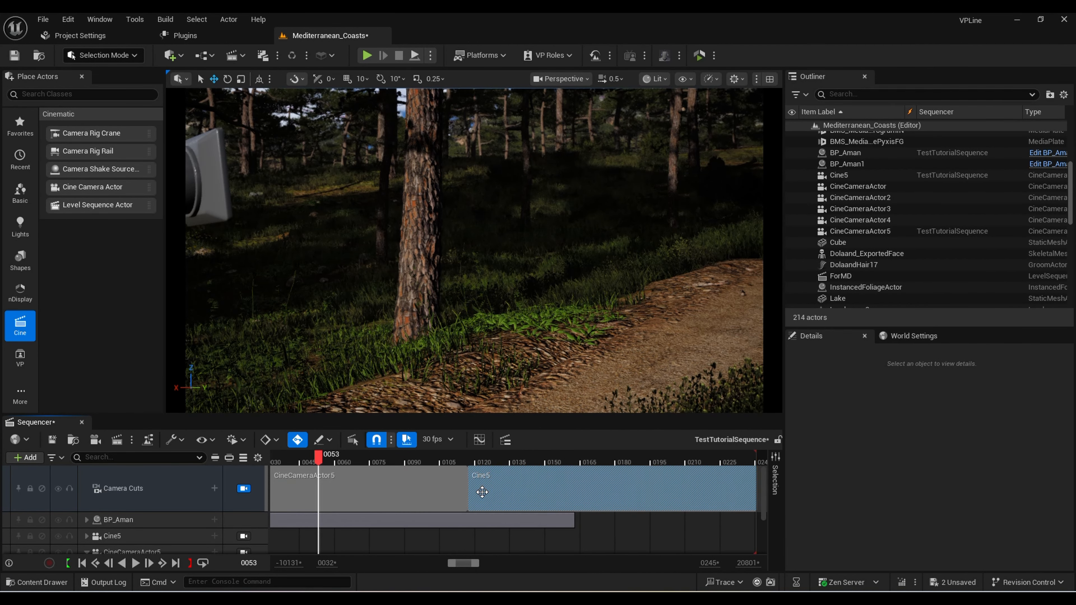
{"action": "left_click", "coordinate": [244, 493]}
{"action": "left_click_drag", "start_coordinate": [318, 459], "coordinate": [281, 461]}
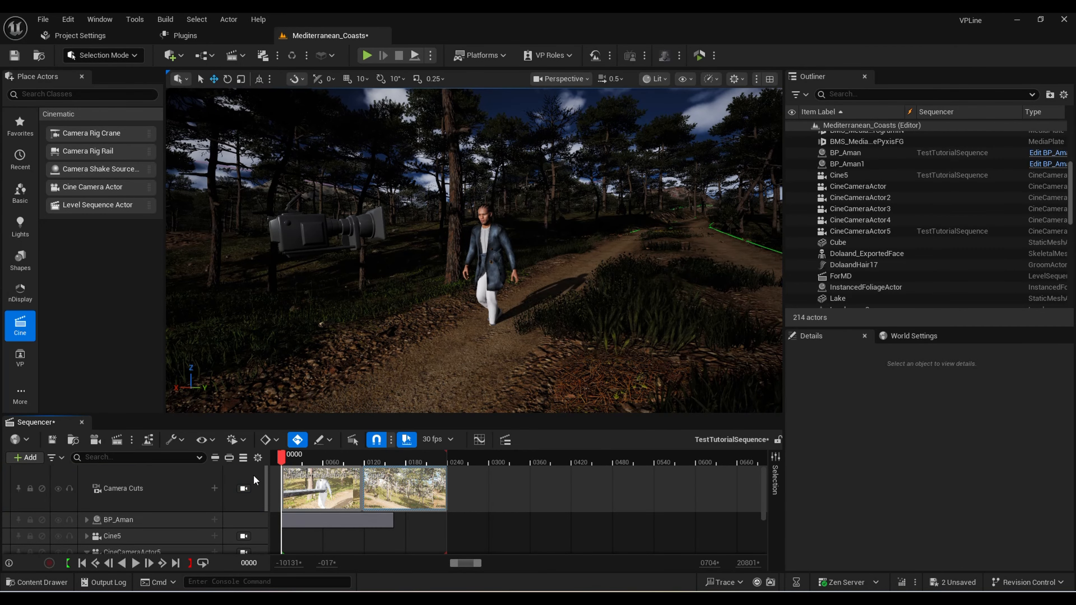
{"action": "left_click", "coordinate": [244, 489]}
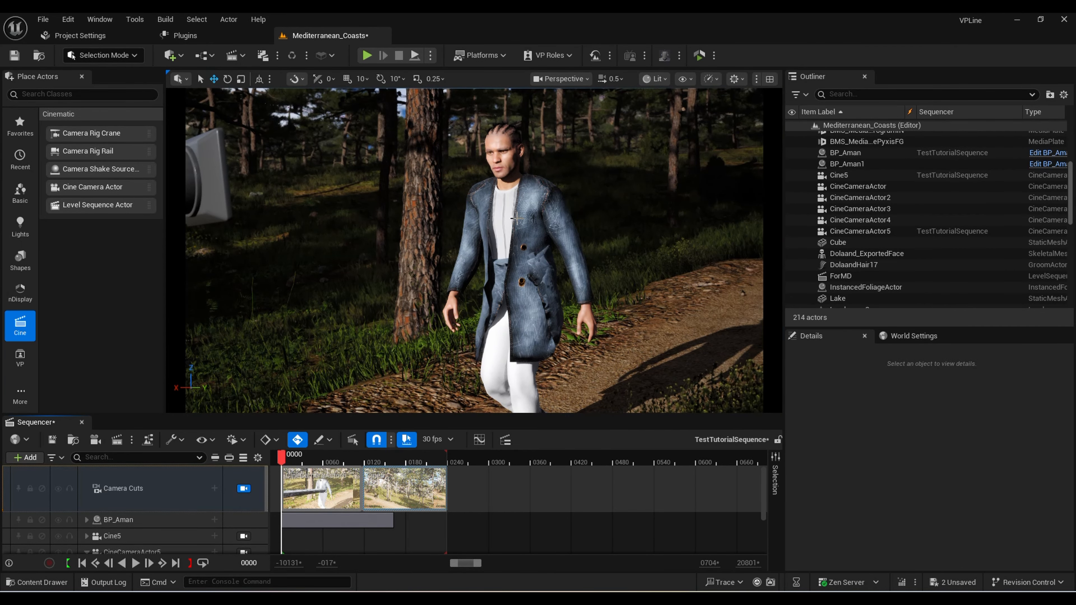
Split the CineCameraActor5 camera cut at frame 31 and change the camera of the section after it to Cine5
{"action": "left_click_drag", "start_coordinate": [279, 463], "coordinate": [303, 463]}
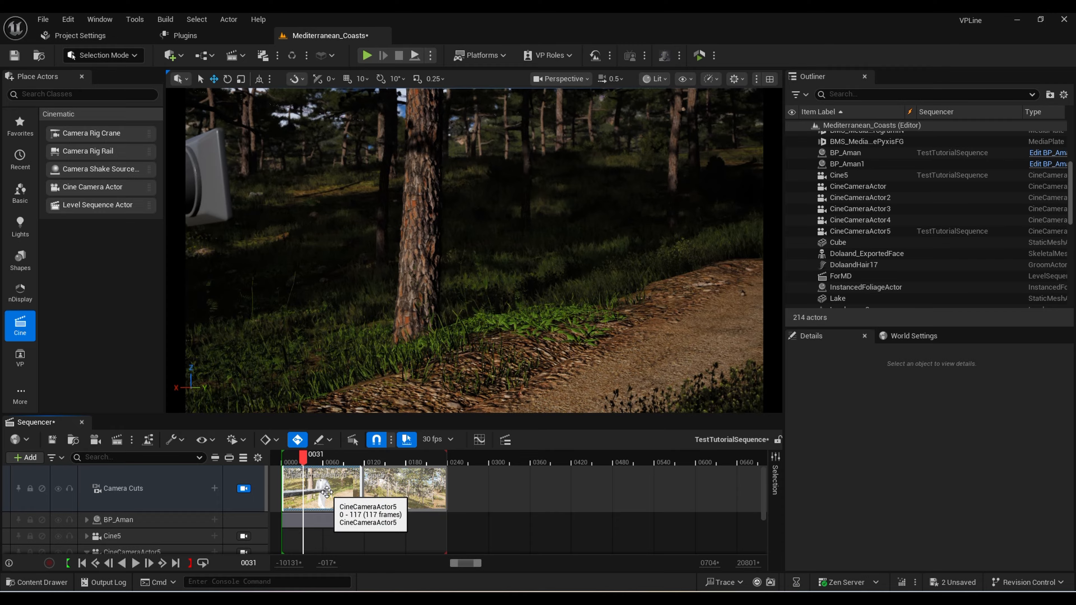
{"action": "scroll", "coordinate": [325, 491], "scroll_direction": "up", "scroll_amount": 3, "text": "ctrl"}
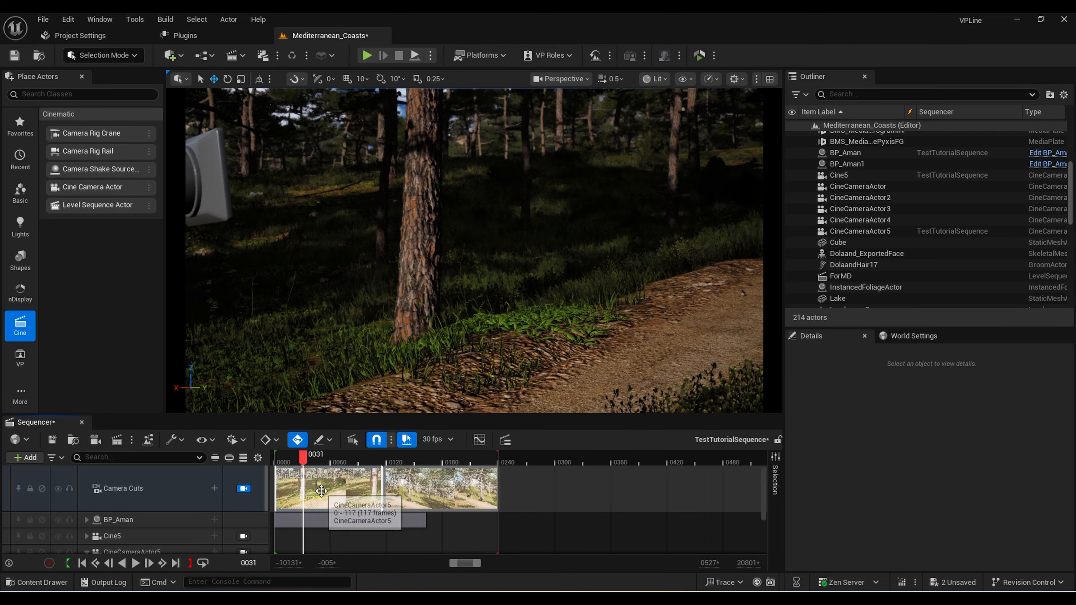
{"action": "key", "text": "ctrl+slash"}
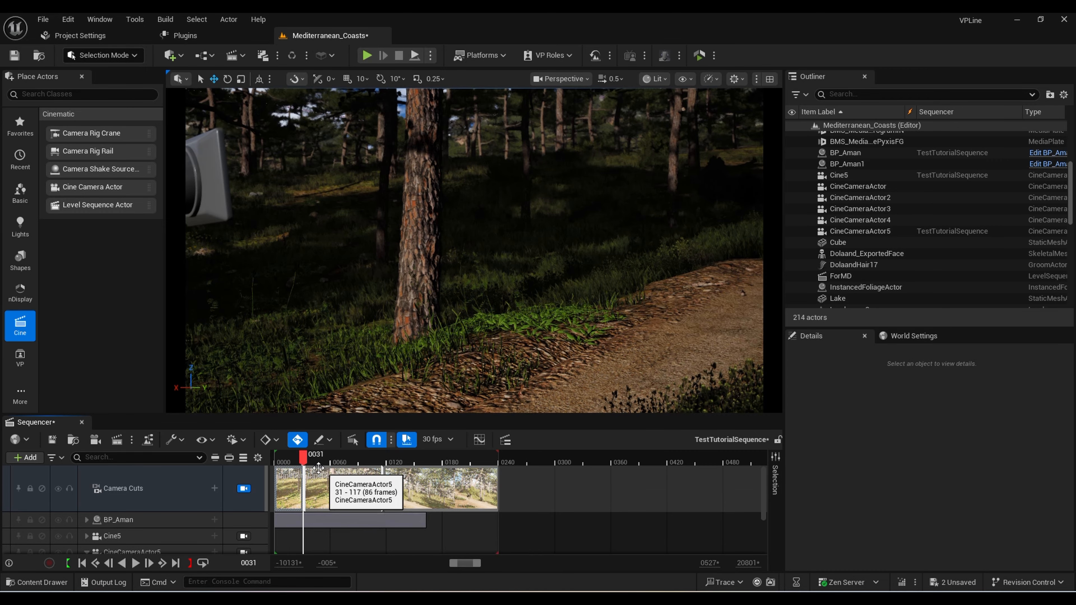
{"action": "scroll", "coordinate": [297, 491], "scroll_direction": "up", "scroll_amount": 4, "text": "ctrl"}
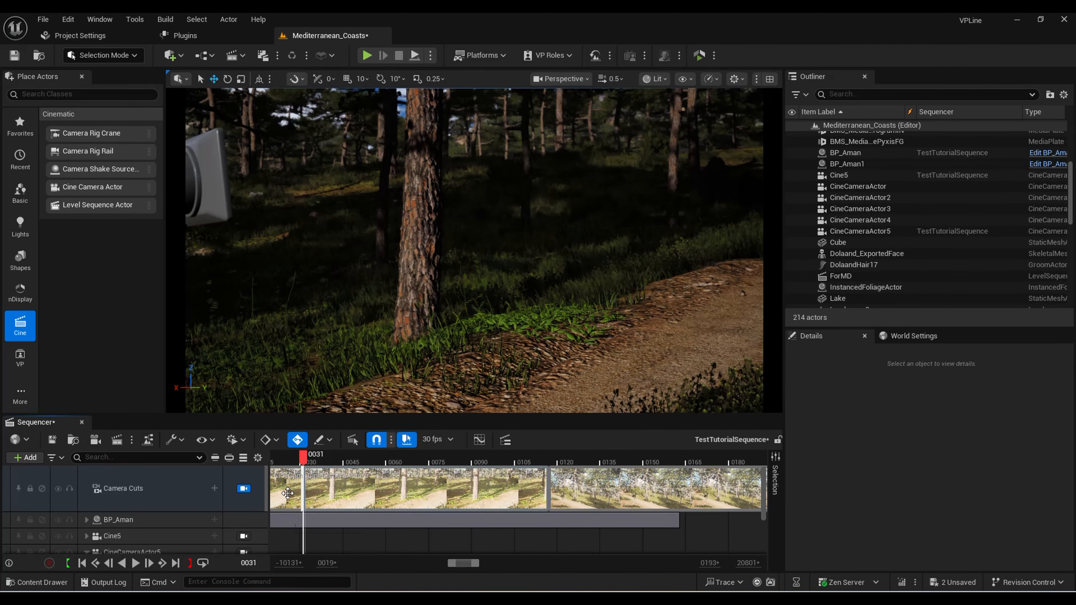
{"action": "scroll", "coordinate": [638, 489], "scroll_direction": "down", "scroll_amount": 5, "text": "ctrl"}
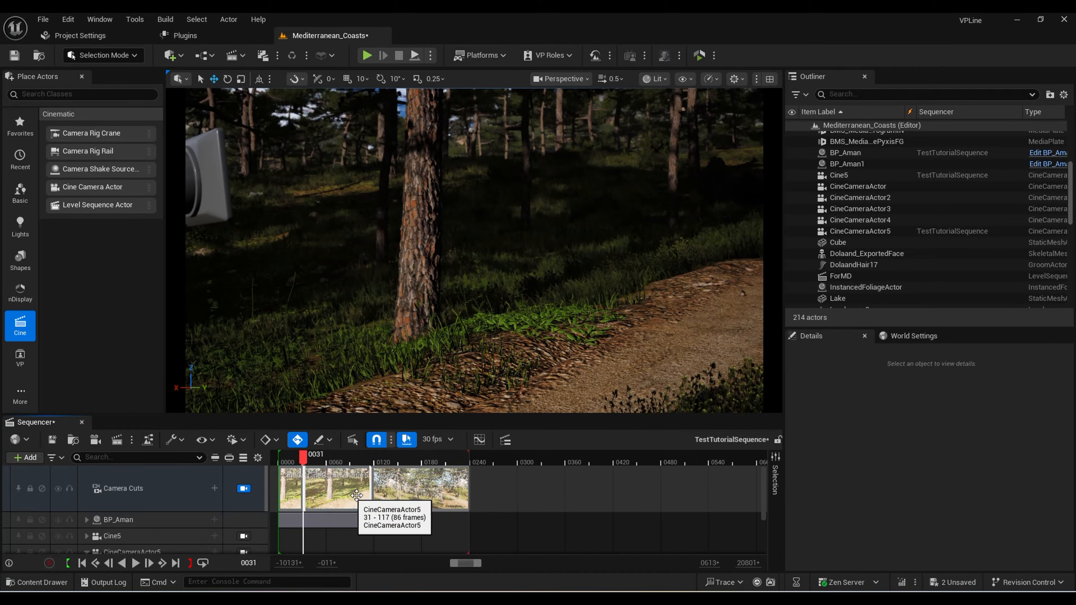
{"action": "right_click", "coordinate": [333, 490]}
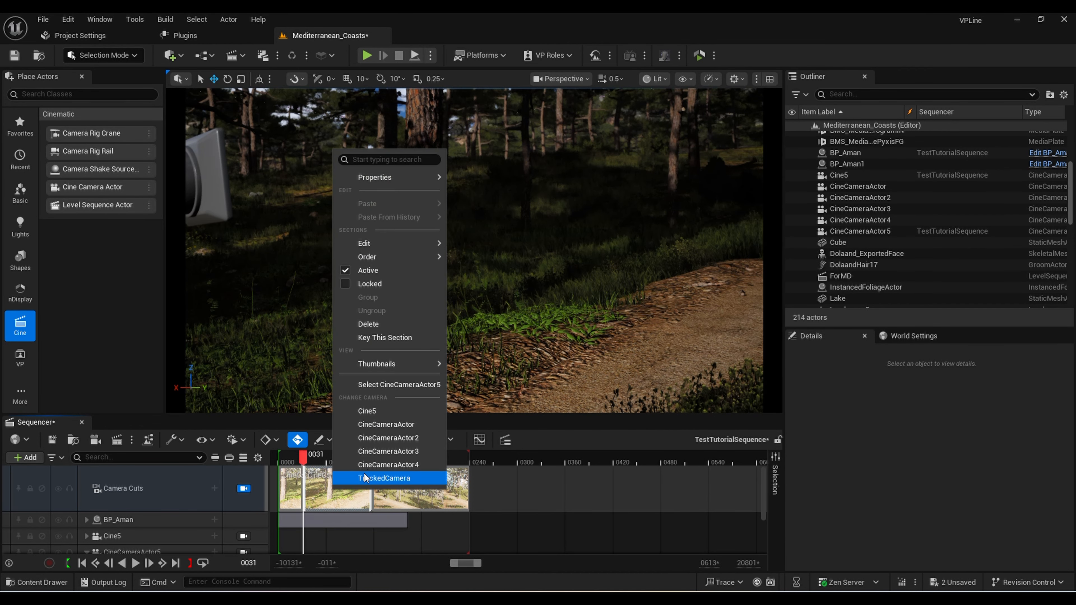
{"action": "left_click", "coordinate": [390, 411]}
Switch the viewport to Cine5 and reframe it at frame 31 as a close shot from behind the character's head and shoulders
{"action": "scroll", "coordinate": [211, 508], "scroll_direction": "down", "scroll_amount": 1}
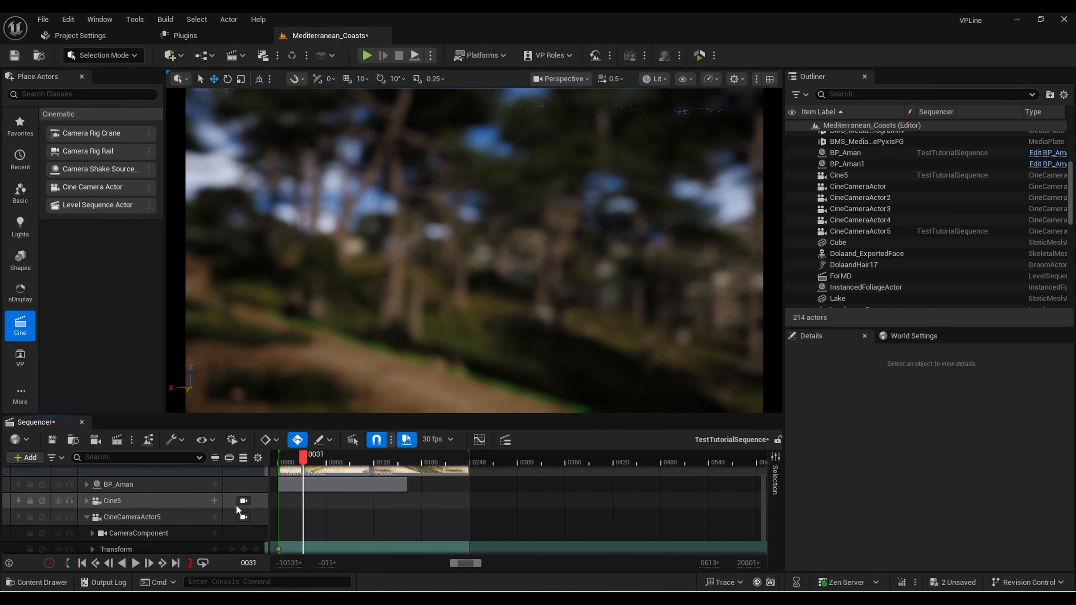
{"action": "left_click", "coordinate": [243, 501]}
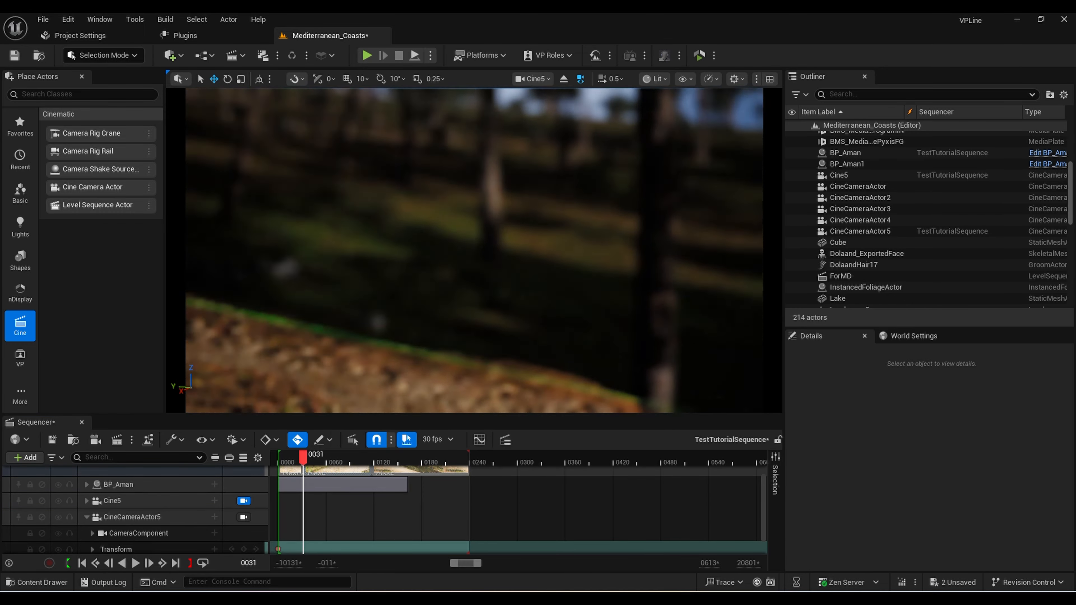
{"action": "right_click_drag", "start_coordinate": [474, 250], "coordinate": [479, 210]}
{"action": "right_click_drag", "start_coordinate": [474, 250], "coordinate": [551, 440]}
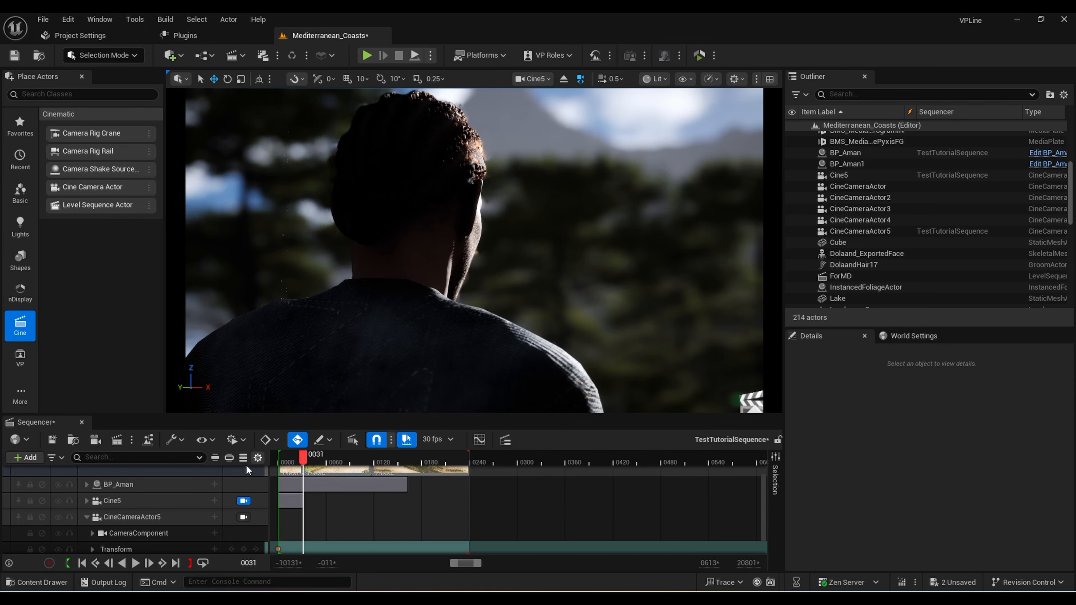
Key Cine5's Manual Focus Distance at frame 31 and check the focus with the debug focus plane
{"action": "left_click", "coordinate": [87, 501]}
{"action": "scroll", "coordinate": [169, 519], "scroll_direction": "down", "scroll_amount": 3}
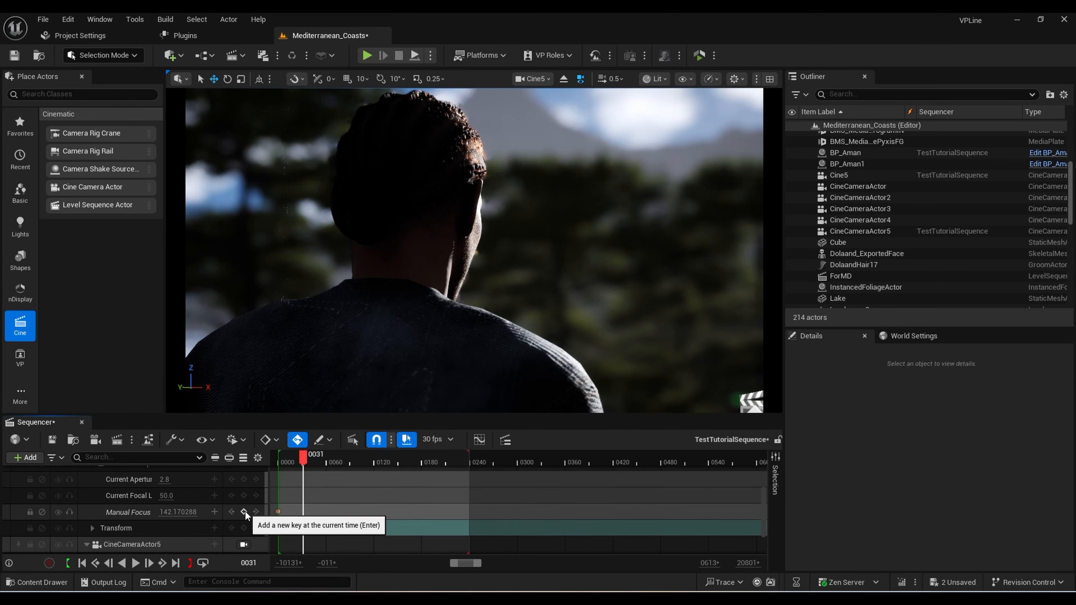
{"action": "left_click", "coordinate": [146, 515]}
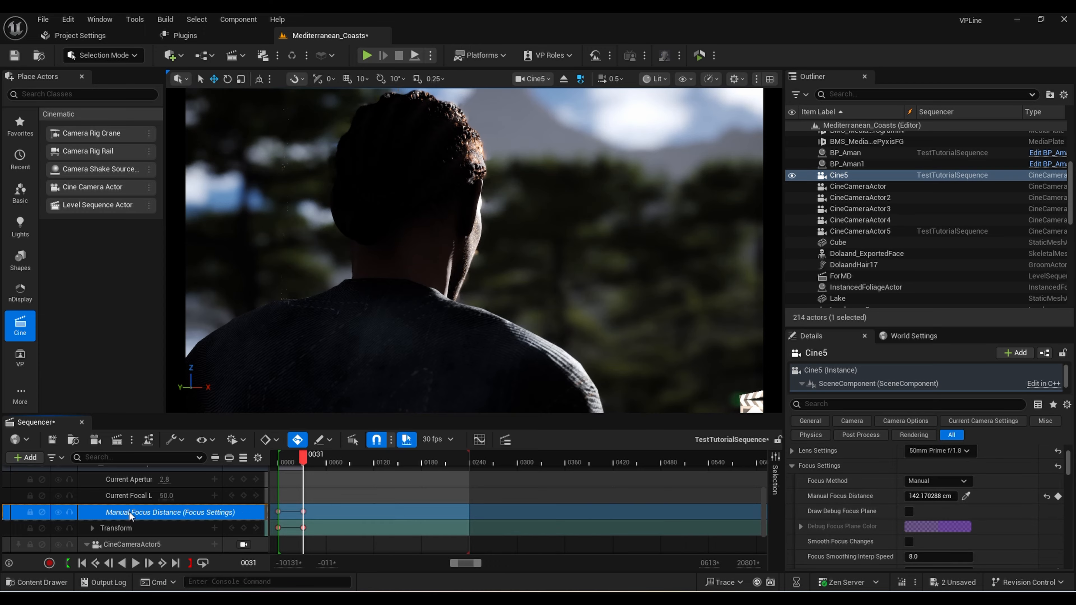
{"action": "left_click", "coordinate": [909, 512]}
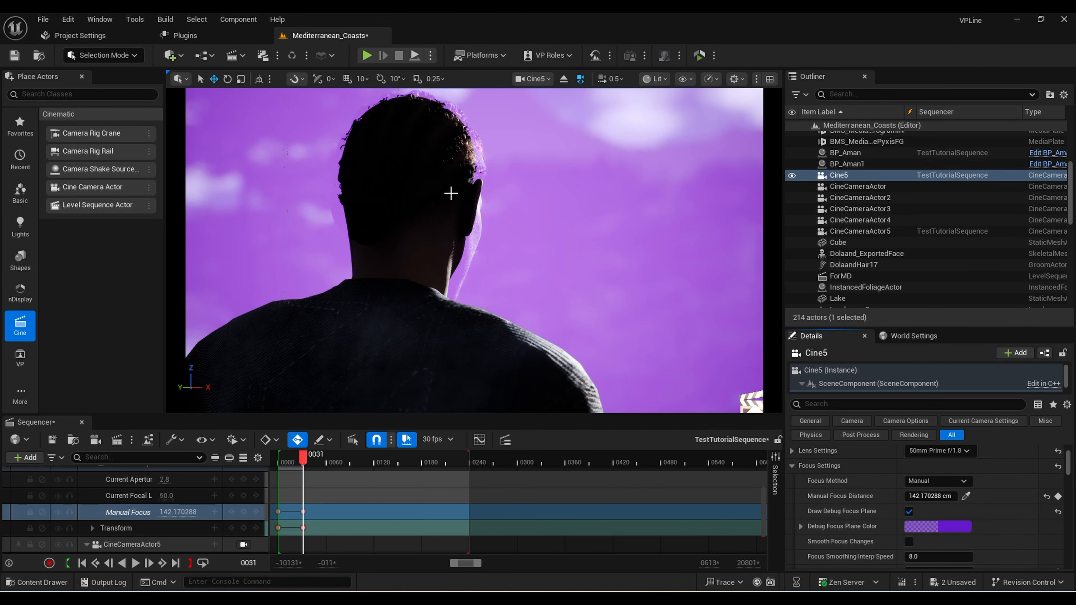
{"action": "left_click", "coordinate": [910, 512]}
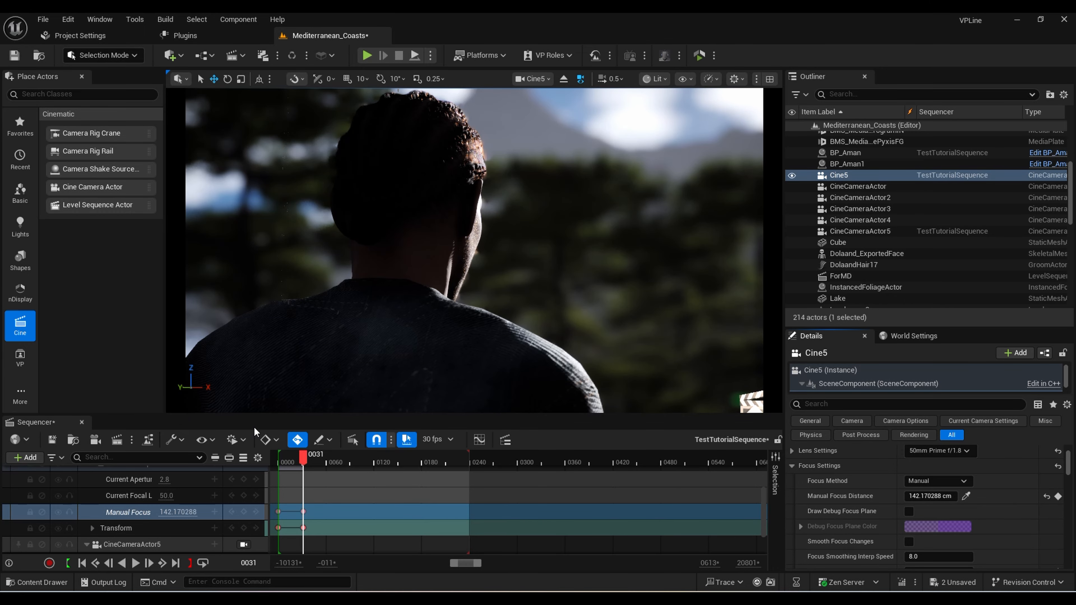
Lock the viewport to Camera Cuts, hide the editor gizmos and play the sequence from frame 0
{"action": "scroll", "coordinate": [245, 495], "scroll_direction": "up", "scroll_amount": 5}
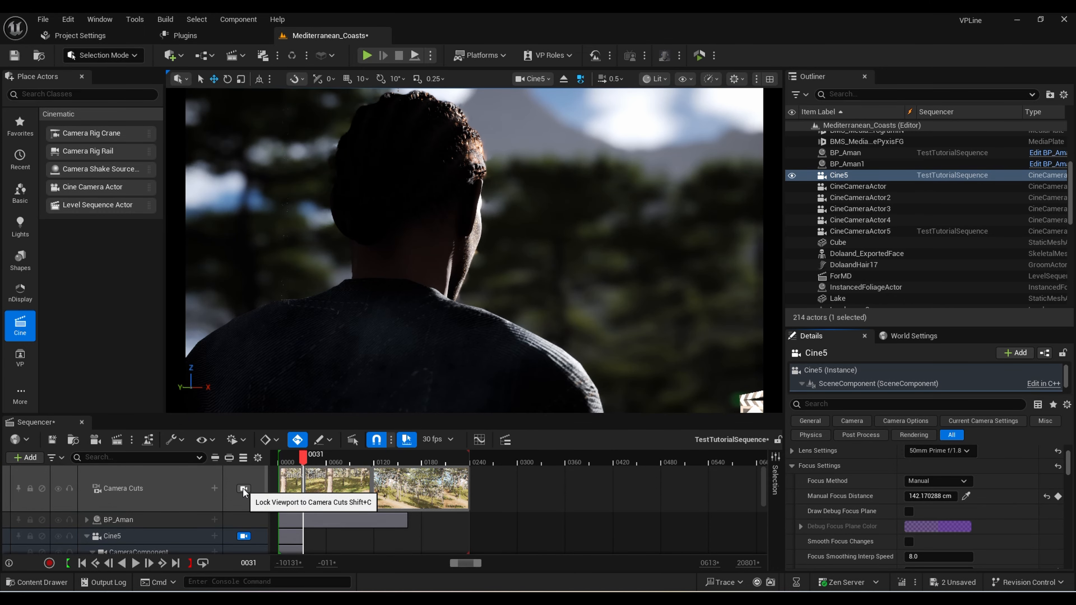
{"action": "left_click", "coordinate": [244, 490]}
{"action": "left_click_drag", "start_coordinate": [305, 461], "coordinate": [278, 464]}
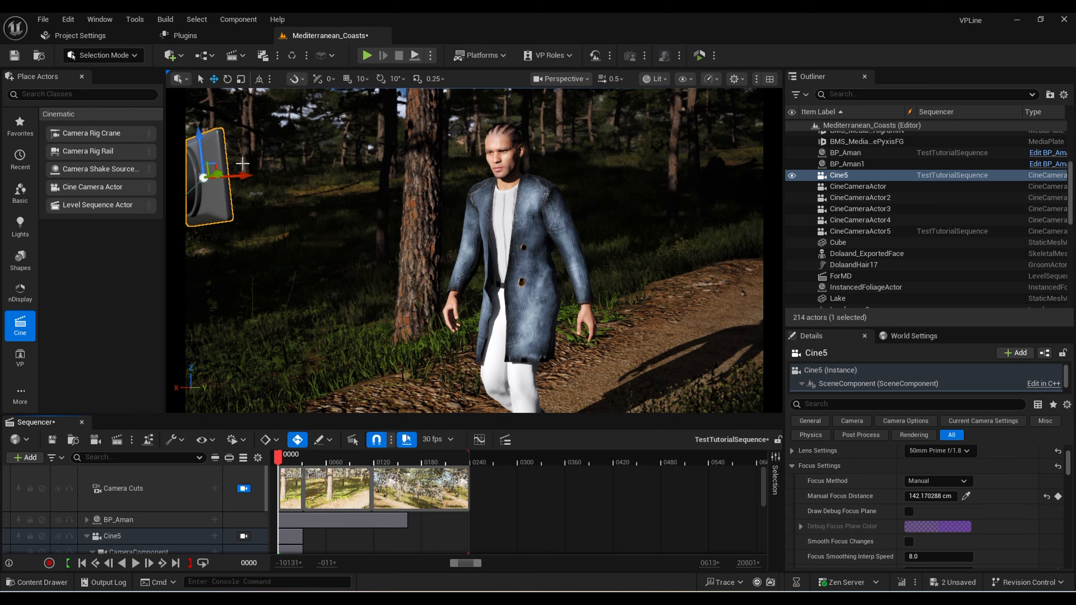
{"action": "key", "text": "g"}
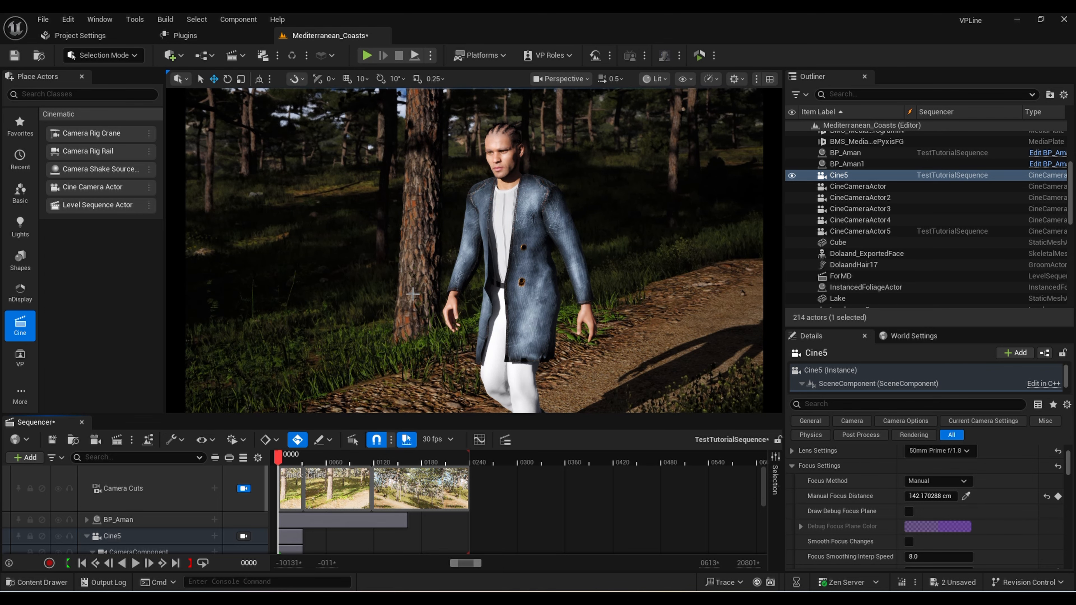
{"action": "key", "text": "space"}
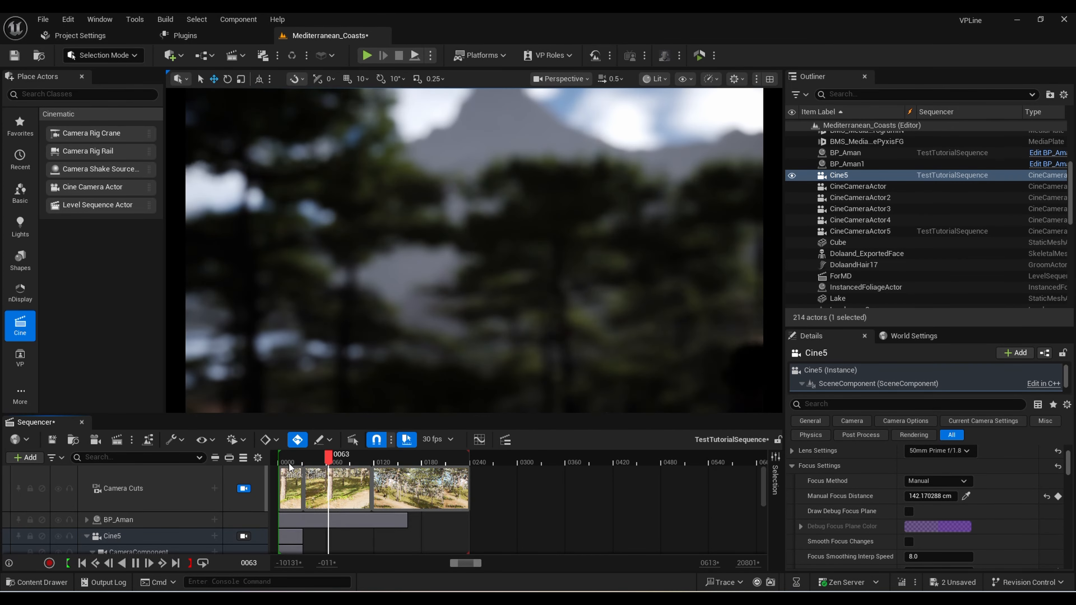
Split the Cine5 camera cut at frame 74 and change the camera of the section up to frame 117 to CineCameraActor5
{"action": "left_click", "coordinate": [344, 483]}
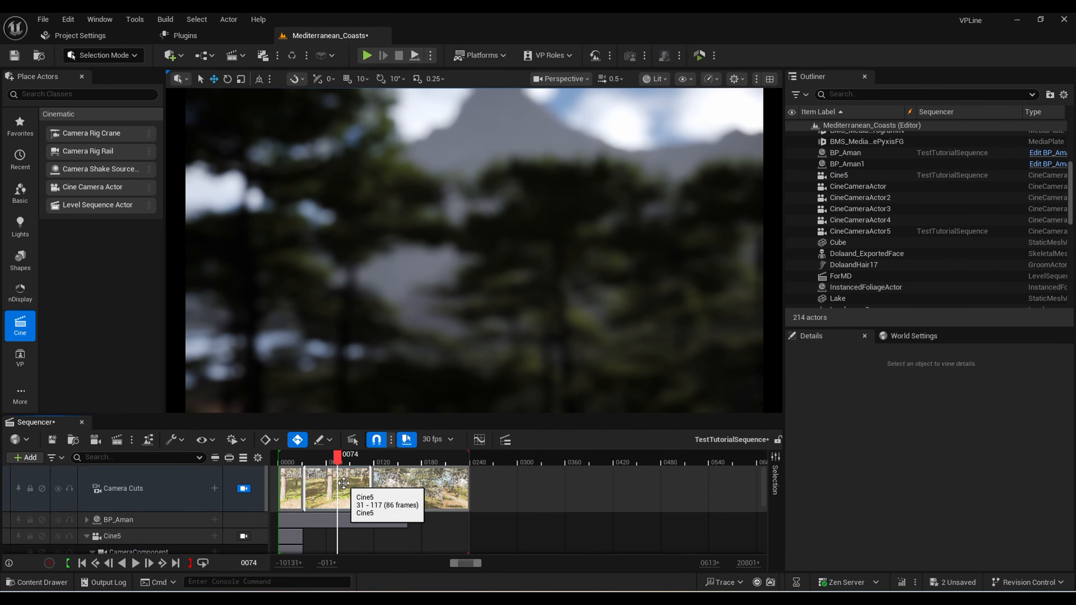
{"action": "key", "text": "ctrl+slash"}
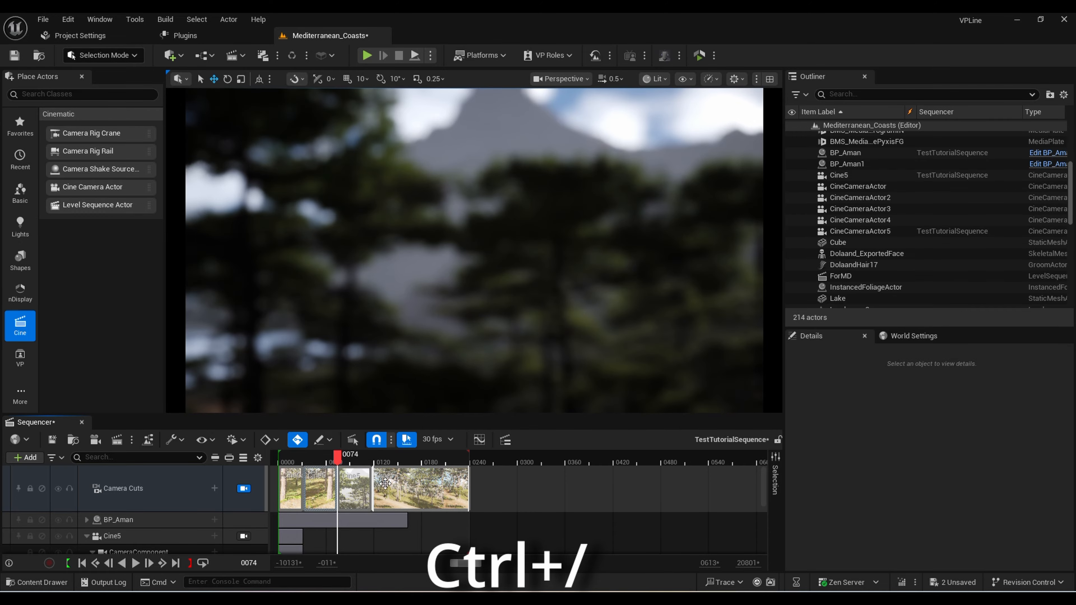
{"action": "right_click", "coordinate": [348, 489]}
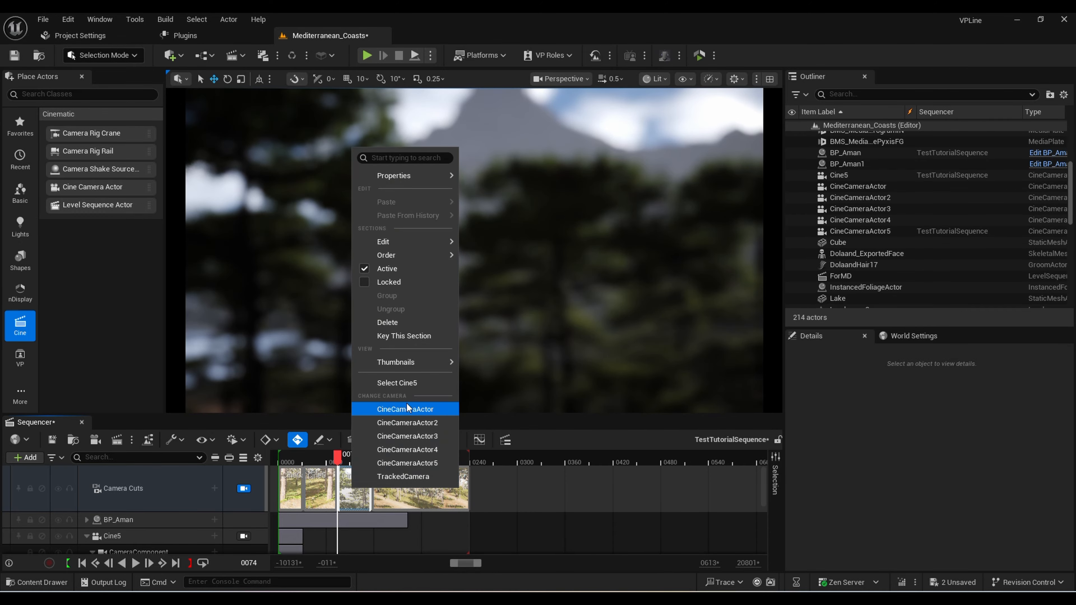
{"action": "left_click", "coordinate": [406, 463]}
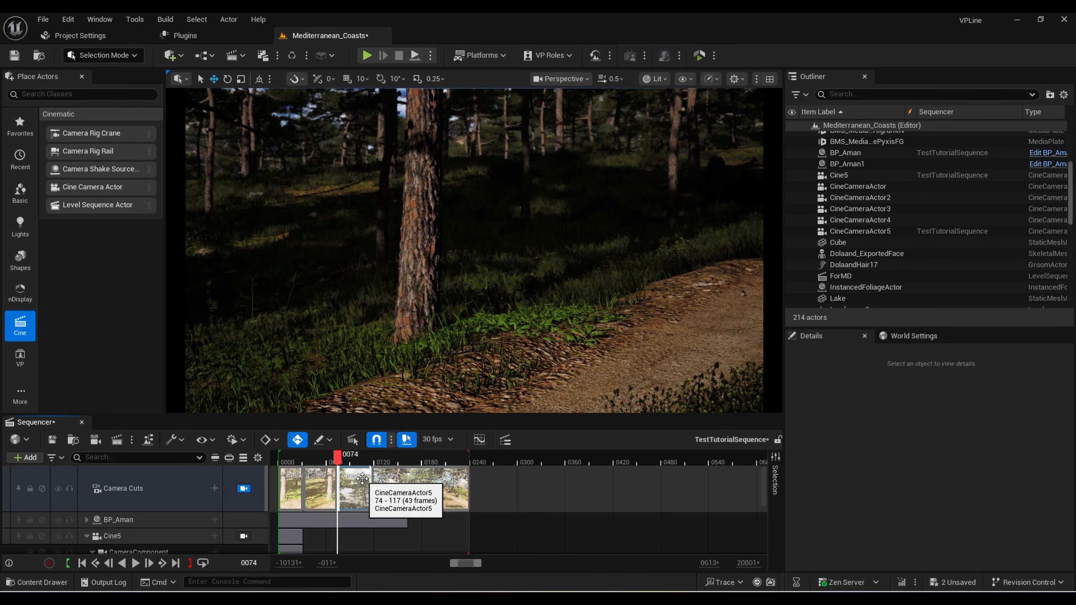
Switch the viewport to CineCameraActor5 and reframe the walking character from the front at frames 74 and 109
{"action": "scroll", "coordinate": [204, 503], "scroll_direction": "down", "scroll_amount": 4}
{"action": "scroll", "coordinate": [167, 502], "scroll_direction": "up", "scroll_amount": 2}
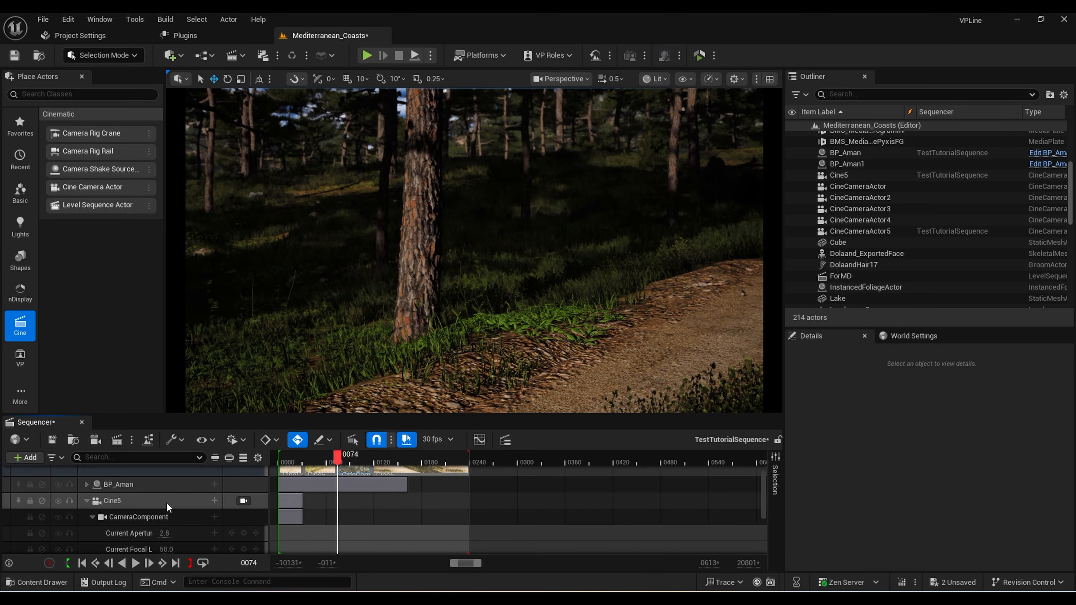
{"action": "scroll", "coordinate": [166, 504], "scroll_direction": "down", "scroll_amount": 5}
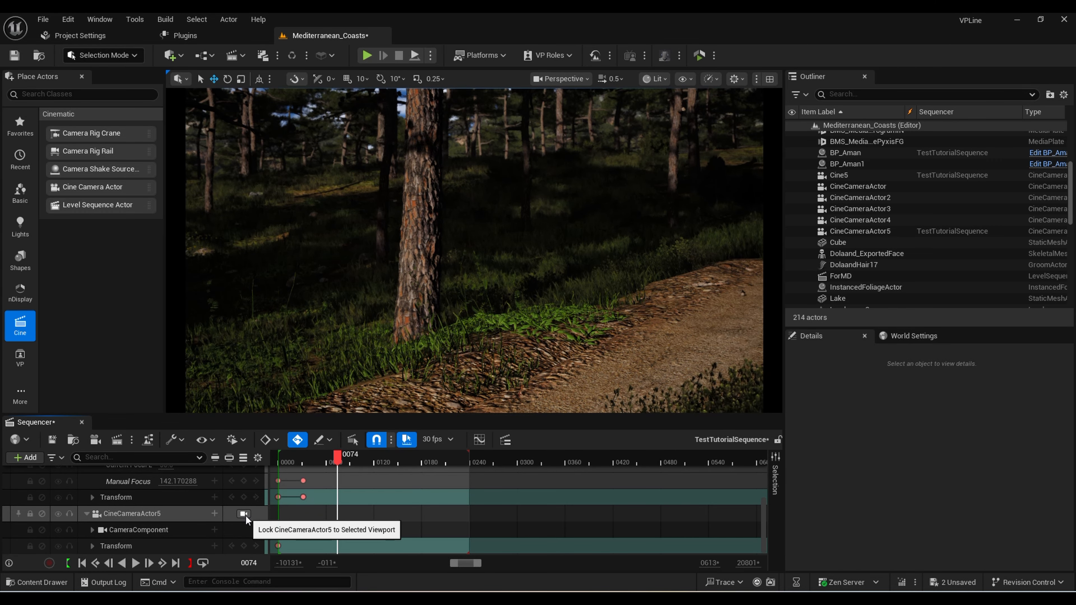
{"action": "left_click", "coordinate": [243, 514]}
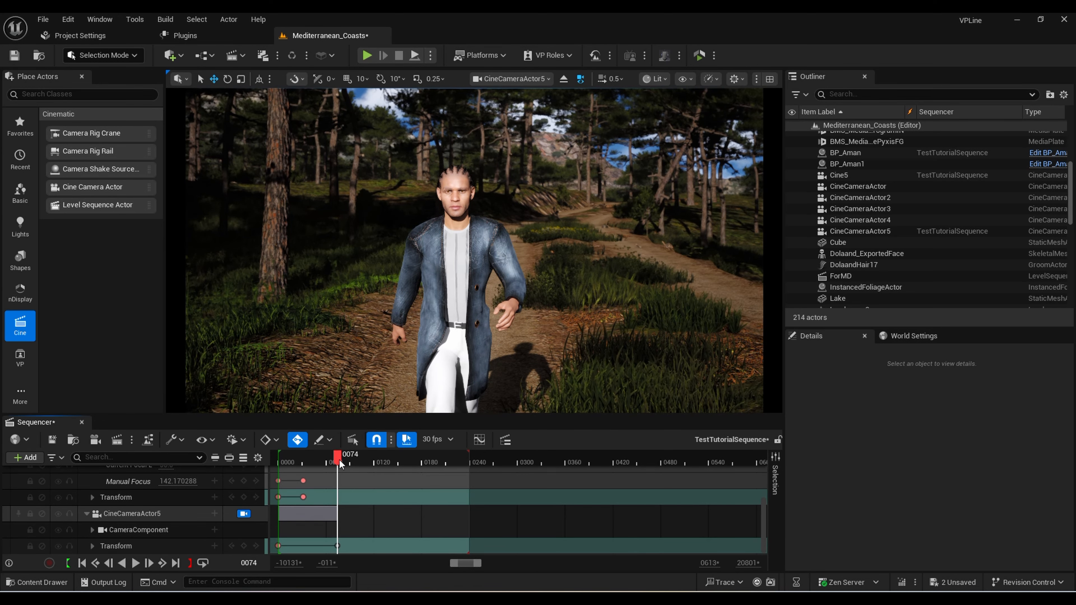
{"action": "left_click_drag", "start_coordinate": [339, 459], "coordinate": [365, 461]}
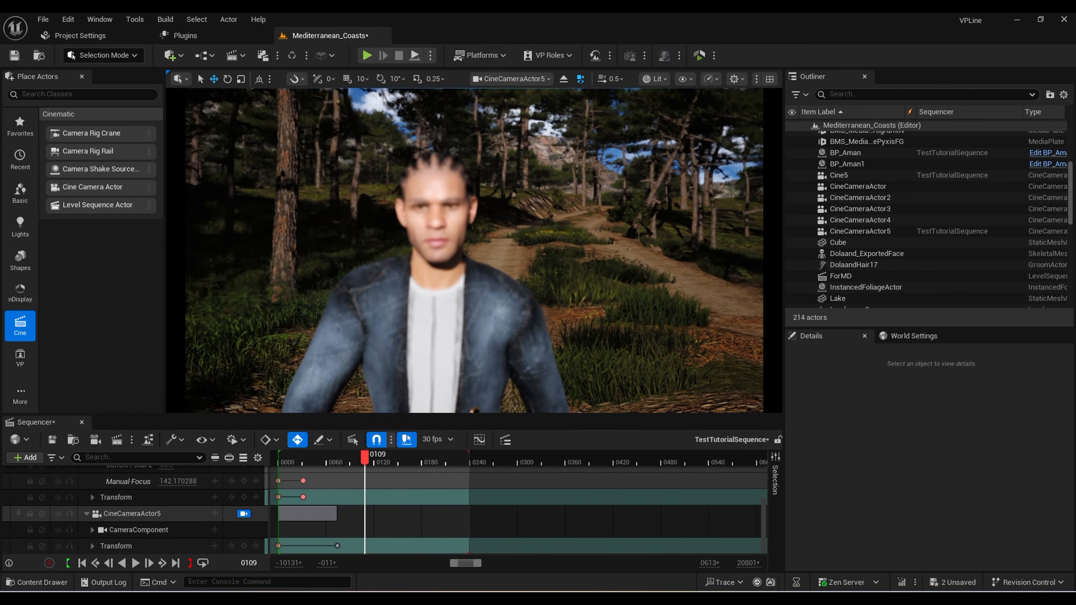
{"action": "key", "text": "s"}
{"action": "mouse_move", "coordinate": [557, 290]}
{"action": "right_mouse_down"}
{"action": "mouse_move", "coordinate": [557, 303]}
{"action": "mouse_move", "coordinate": [558, 290]}
{"action": "right_mouse_up"}
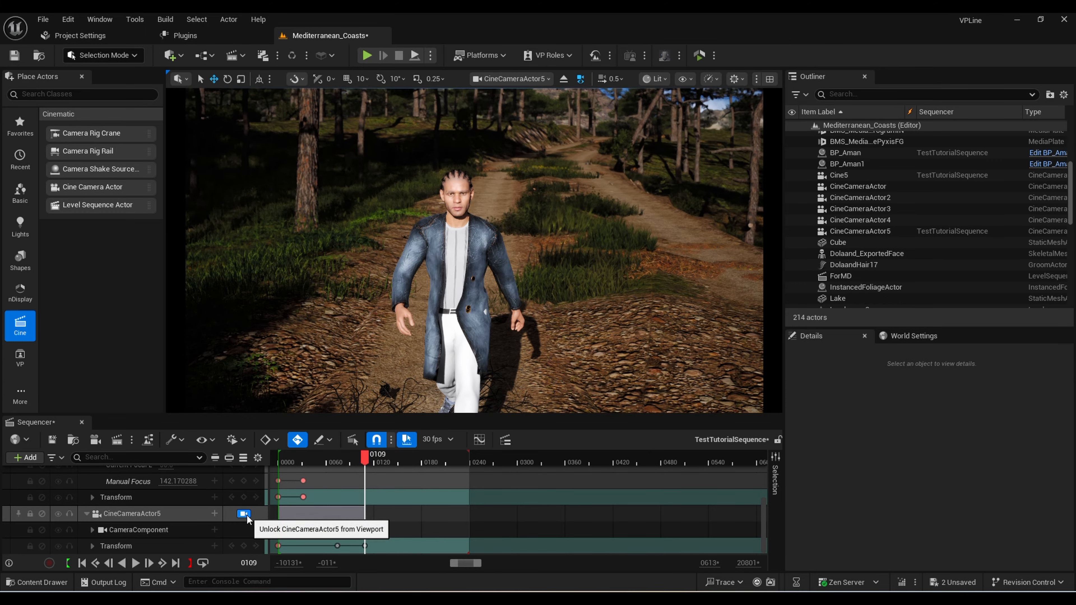
Play the camera cuts from the start of the sequence and stop at frame 154
{"action": "left_click", "coordinate": [281, 460]}
{"action": "scroll", "coordinate": [233, 483], "scroll_direction": "up", "scroll_amount": 5}
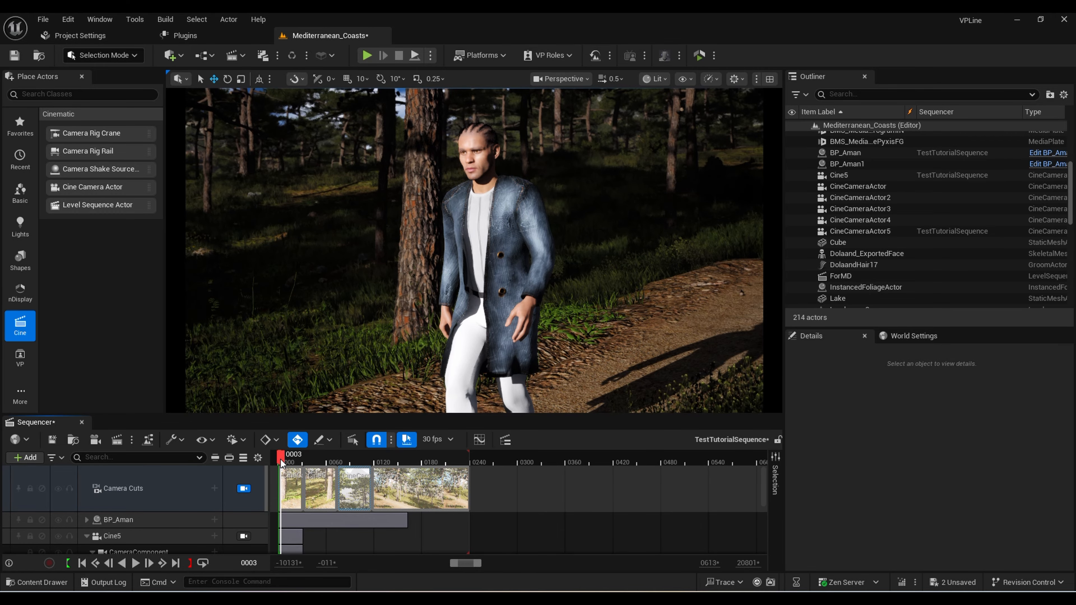
{"action": "key", "text": "space"}
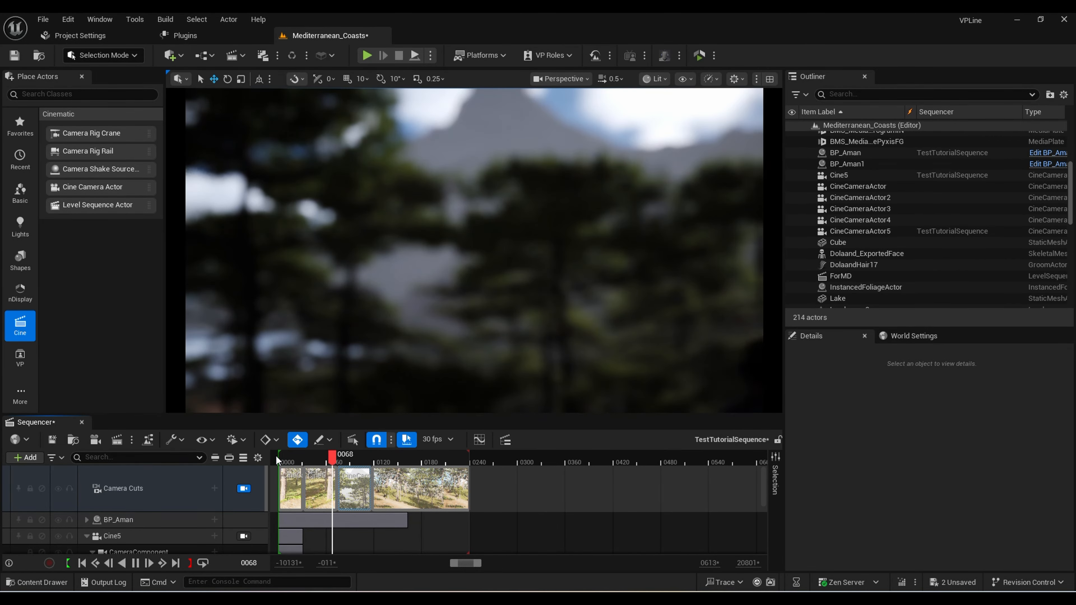
{"action": "left_click", "coordinate": [274, 460]}
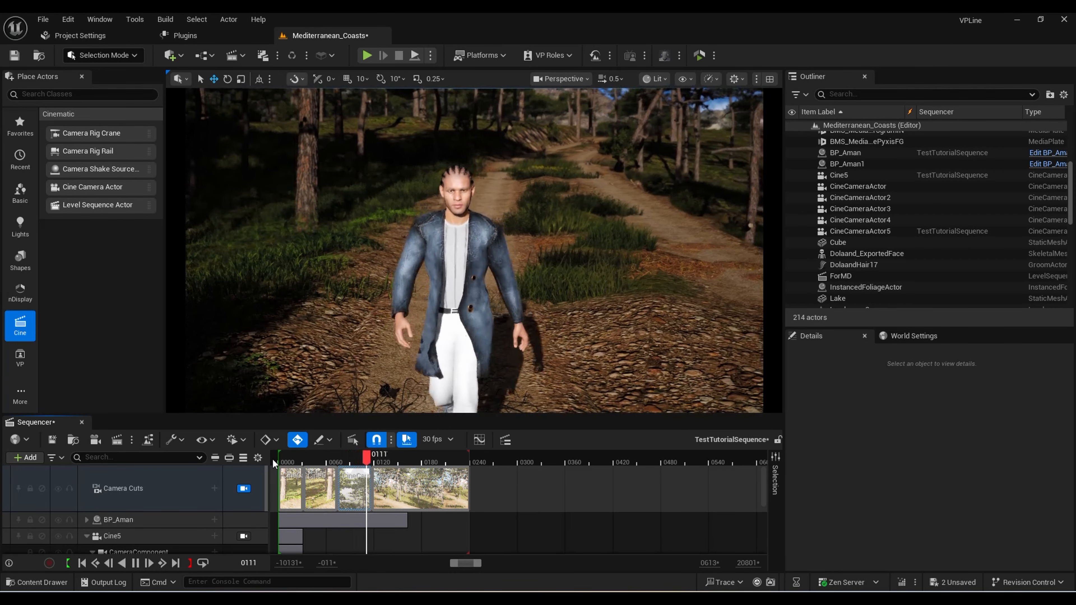
{"action": "key", "text": "space"}
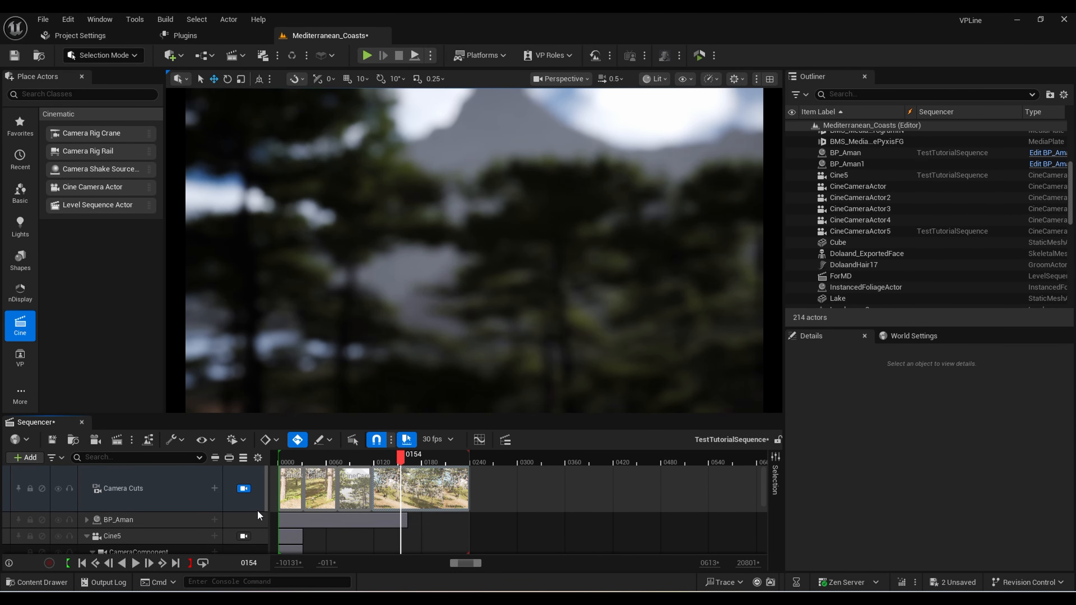
Switch the viewport to Cine5 and reframe its shot of the character at frames 154 and 131
{"action": "scroll", "coordinate": [257, 513], "scroll_direction": "down", "scroll_amount": 1}
{"action": "left_click", "coordinate": [243, 519]}
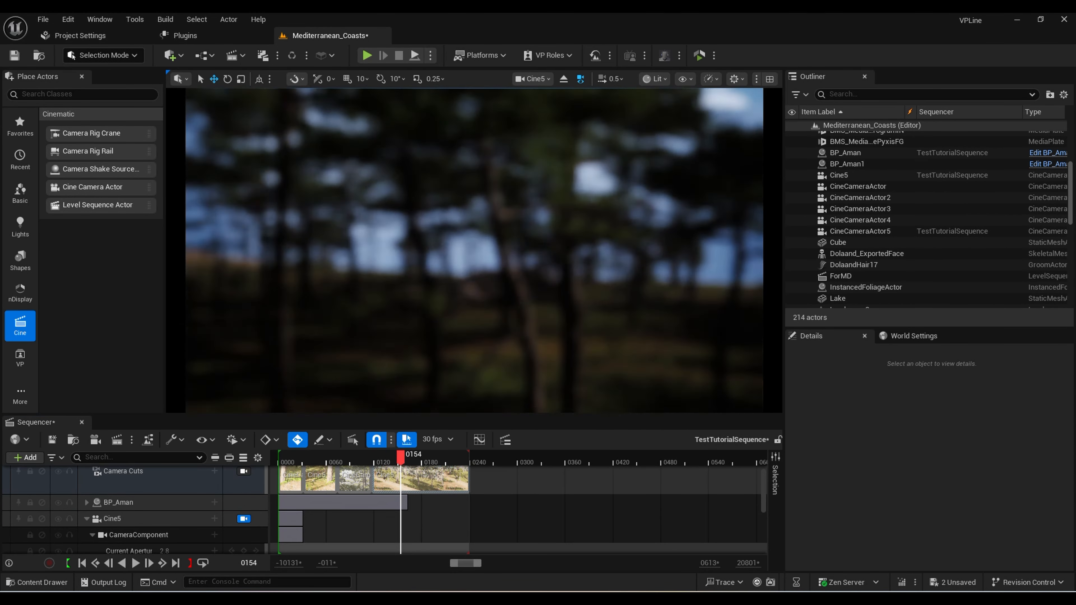
{"action": "right_click_drag", "start_coordinate": [474, 250], "coordinate": [436, 256]}
{"action": "left_click_drag", "start_coordinate": [404, 460], "coordinate": [386, 464]}
{"action": "scroll", "coordinate": [353, 512], "scroll_direction": "down", "scroll_amount": 3}
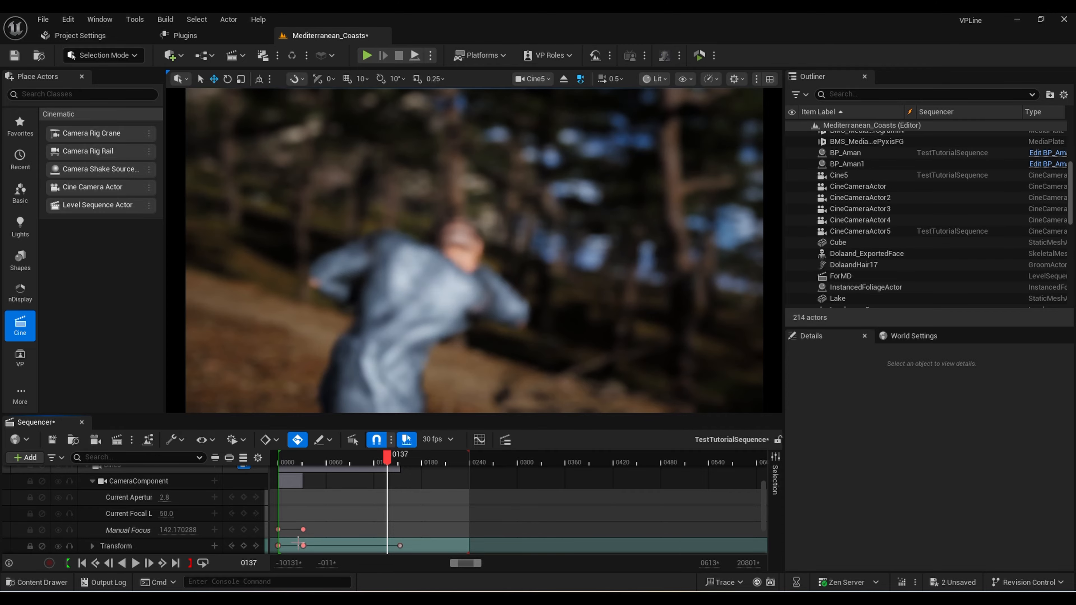
{"action": "left_click_drag", "start_coordinate": [314, 462], "coordinate": [383, 468]}
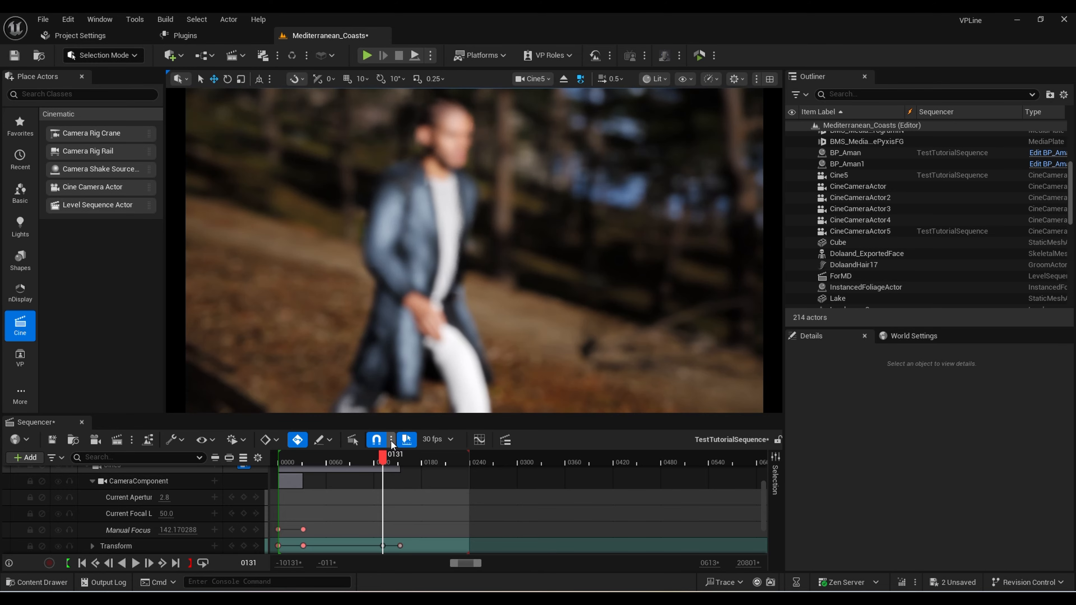
Reframe the Cine5 shot of the attacking character at frame 148 and select the camera's Manual Focus track
{"action": "left_click_drag", "start_coordinate": [384, 455], "coordinate": [398, 454]}
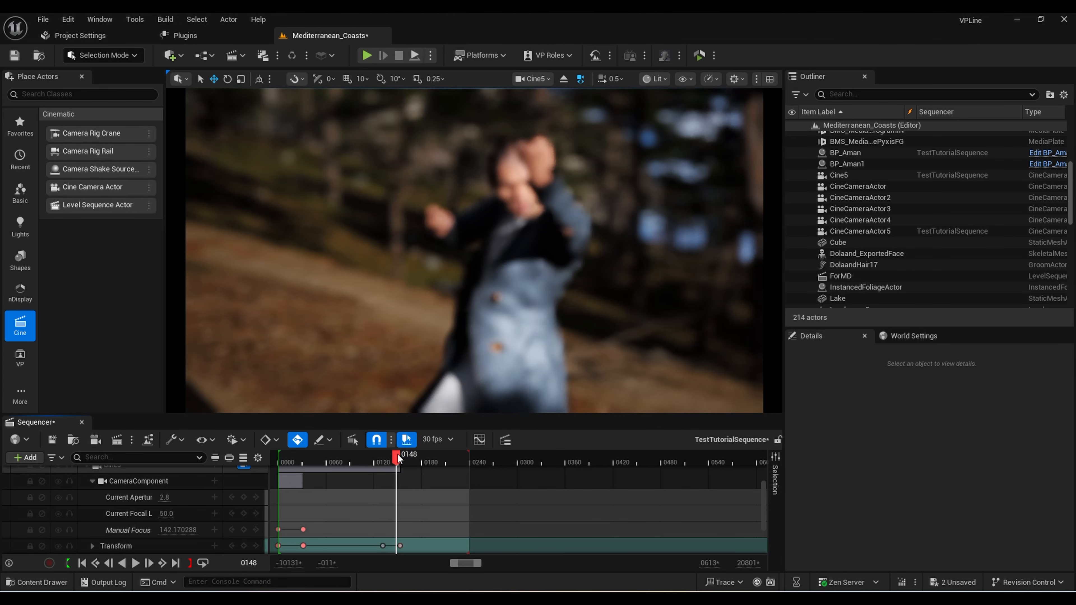
{"action": "left_click", "coordinate": [453, 530]}
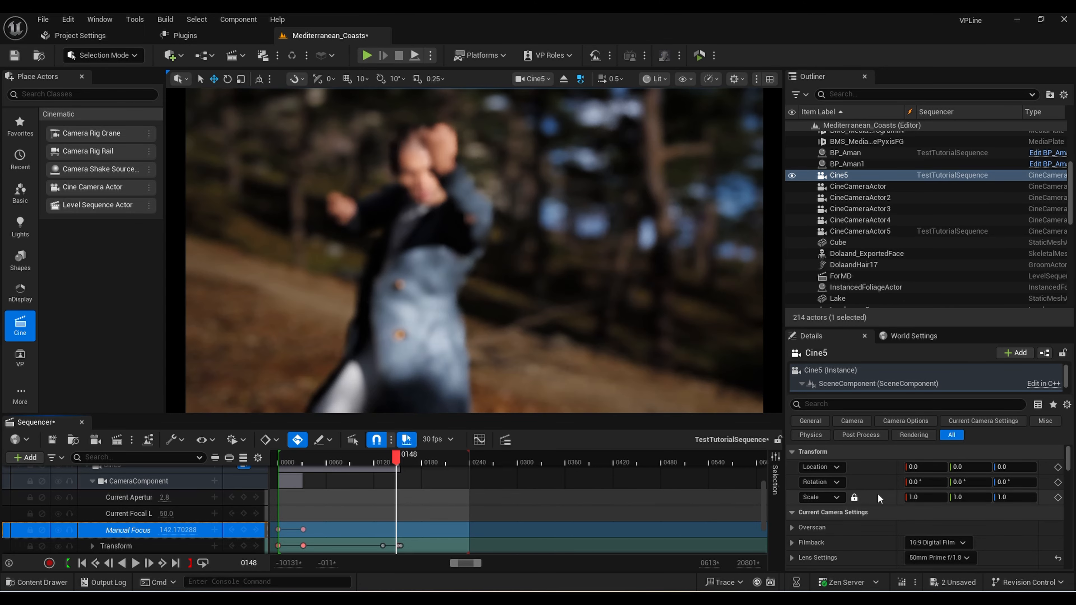
Try deleting the Cine5 transform keys just after frame 148, and undo the deletion
{"action": "scroll", "coordinate": [412, 545], "scroll_direction": "up", "scroll_amount": 5, "text": "ctrl"}
{"action": "left_click_drag", "start_coordinate": [403, 554], "coordinate": [406, 550]}
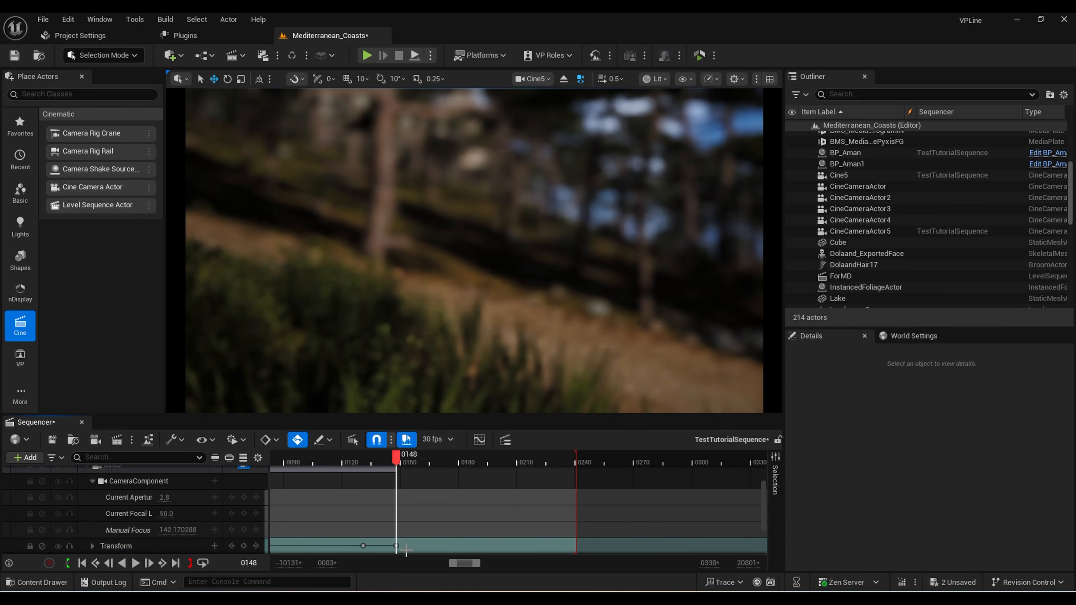
{"action": "key", "text": "ctrl+z"}
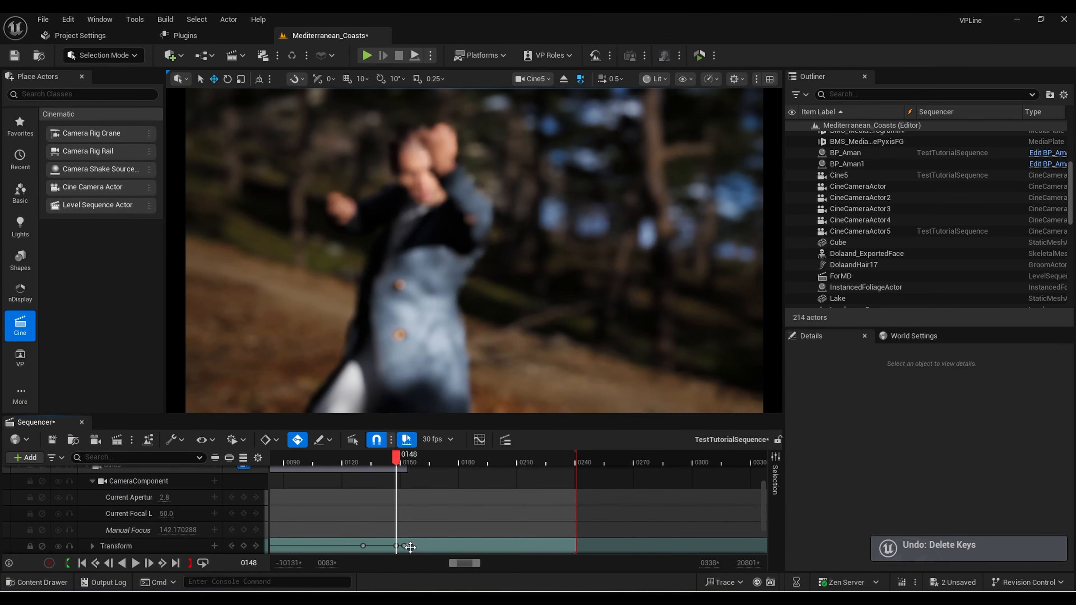
Key Cine5's manual focus distance at about 409.96 cm at frame 148, using the debug focus plane as a temporary guide
{"action": "left_click", "coordinate": [128, 529]}
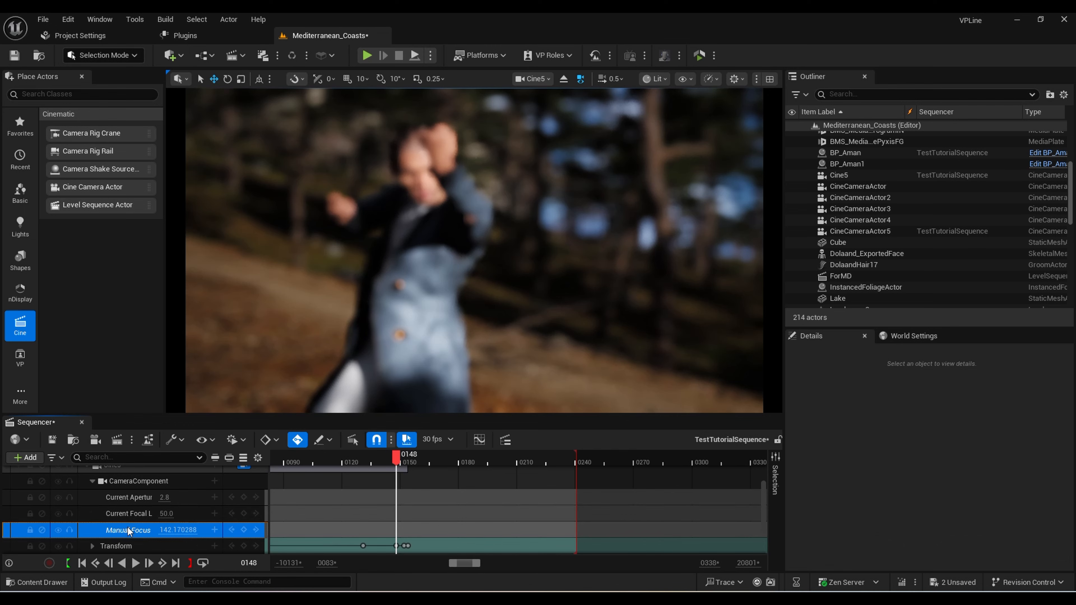
{"action": "scroll", "coordinate": [864, 499], "scroll_direction": "down", "scroll_amount": 5}
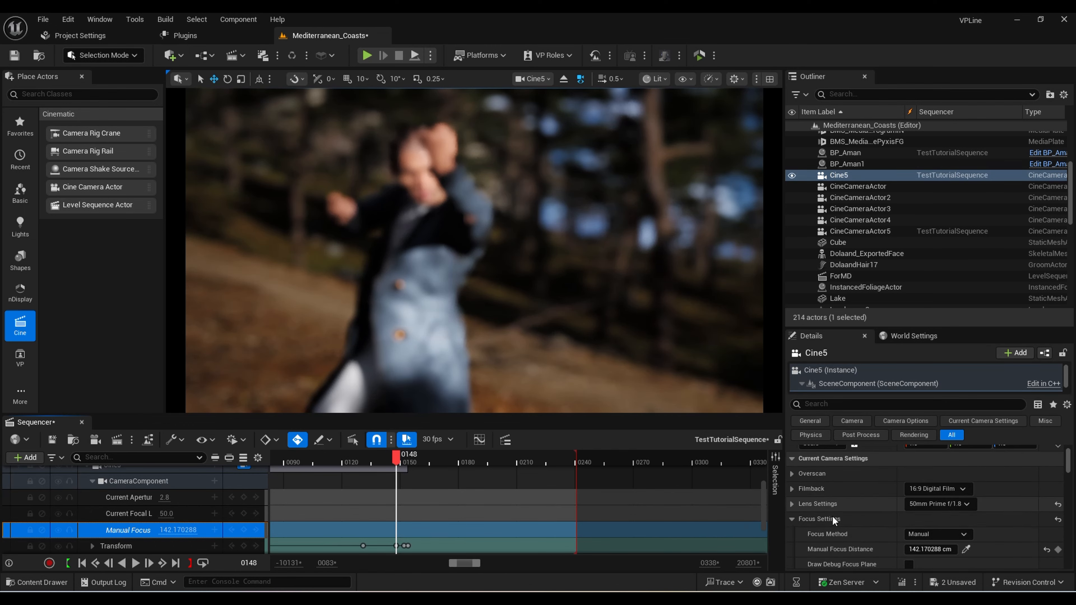
{"action": "left_click", "coordinate": [909, 512]}
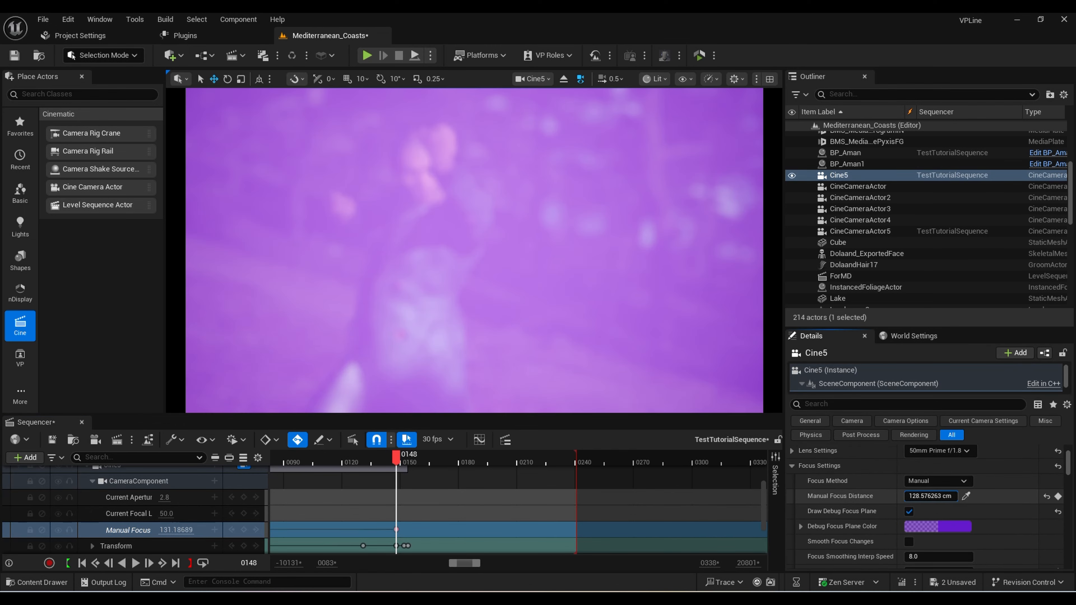
{"action": "mouse_move", "coordinate": [930, 496]}
{"action": "left_mouse_down"}
{"action": "mouse_move", "coordinate": [916, 496]}
{"action": "mouse_move", "coordinate": [949, 496]}
{"action": "left_mouse_up"}
{"action": "scroll", "coordinate": [297, 506], "scroll_direction": "up", "scroll_amount": 4}
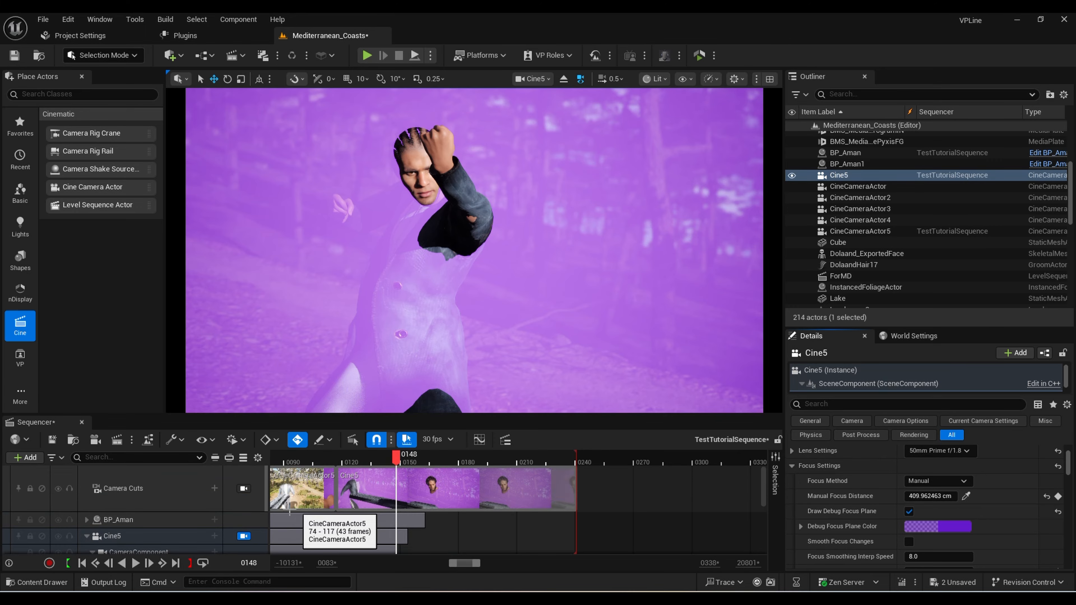
{"action": "left_click", "coordinate": [243, 489]}
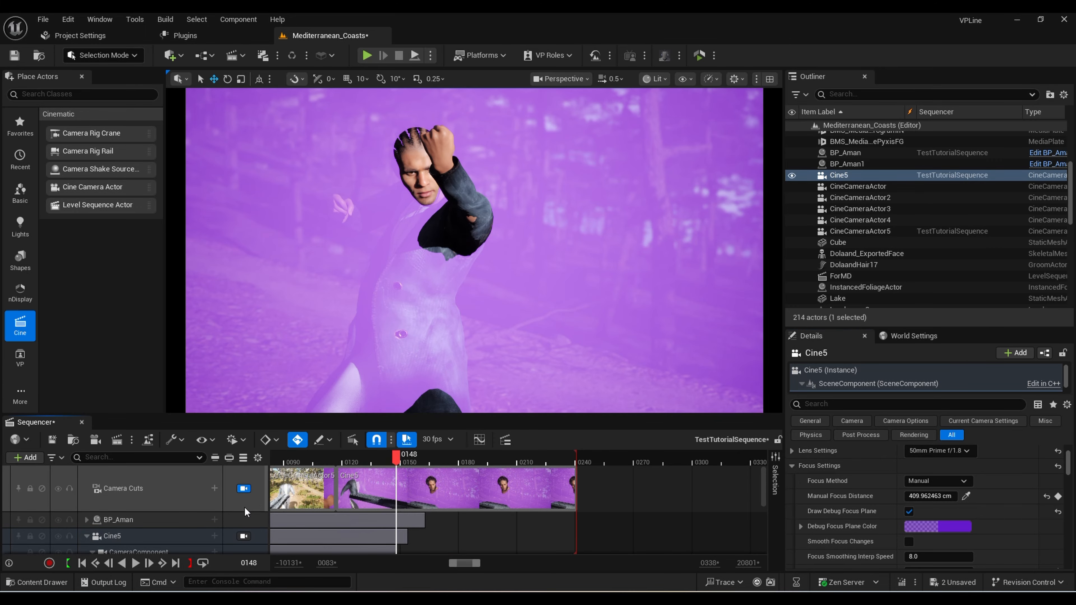
{"action": "left_click", "coordinate": [909, 511]}
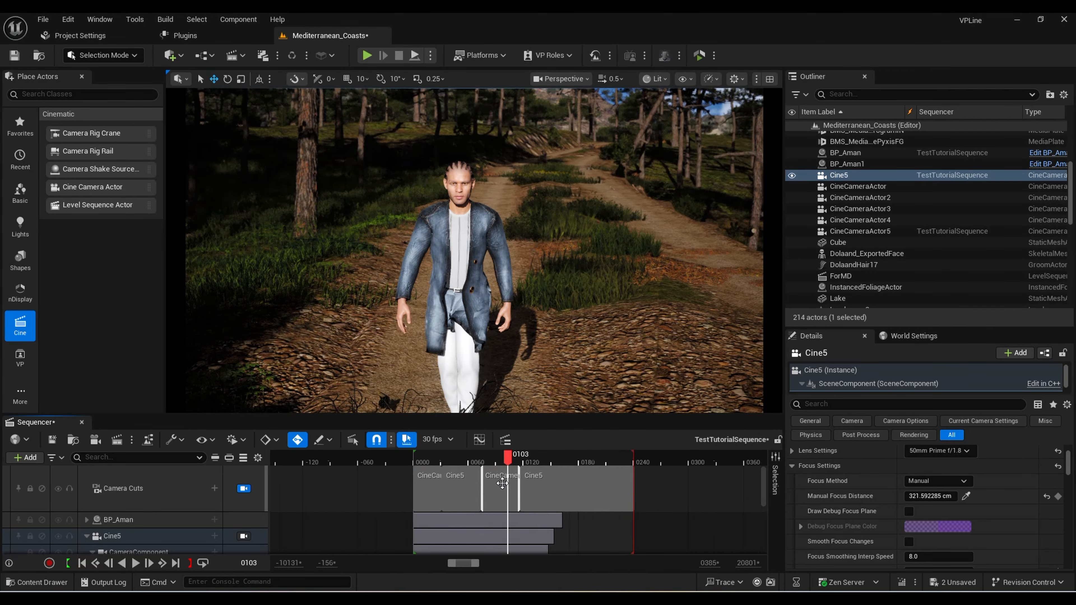
Scrub the camera cuts from frame 103 back to the start of the sequence
{"action": "scroll", "coordinate": [504, 488], "scroll_direction": "down", "scroll_amount": 3, "text": "ctrl"}
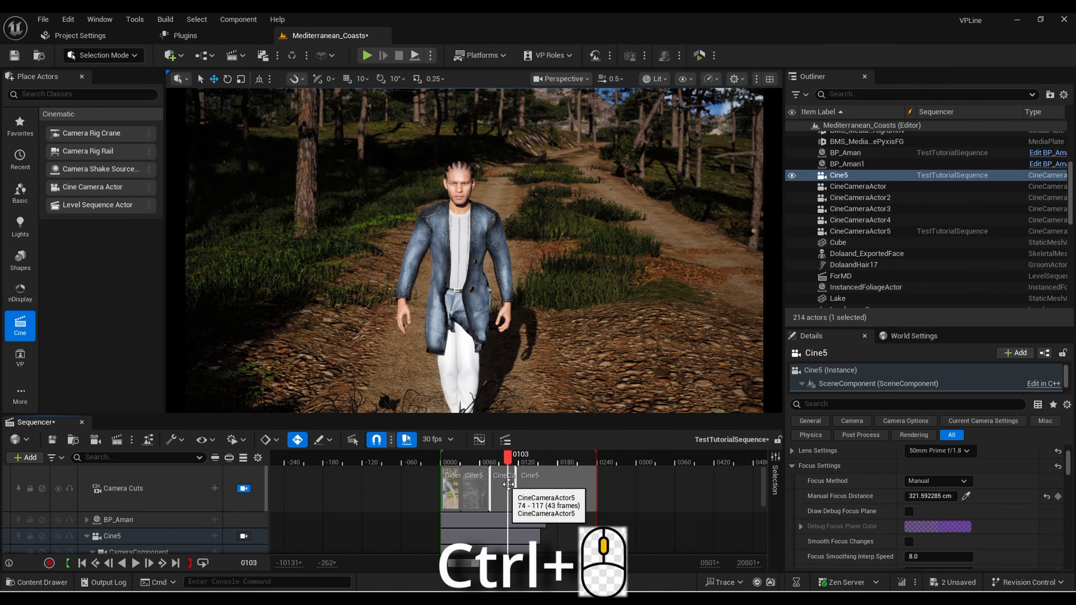
{"action": "scroll", "coordinate": [550, 491], "scroll_direction": "up", "scroll_amount": 5, "text": "ctrl"}
{"action": "scroll", "coordinate": [550, 491], "scroll_direction": "down", "scroll_amount": 2, "text": "ctrl"}
{"action": "scroll", "coordinate": [551, 491], "scroll_direction": "down", "scroll_amount": 2, "text": "shift"}
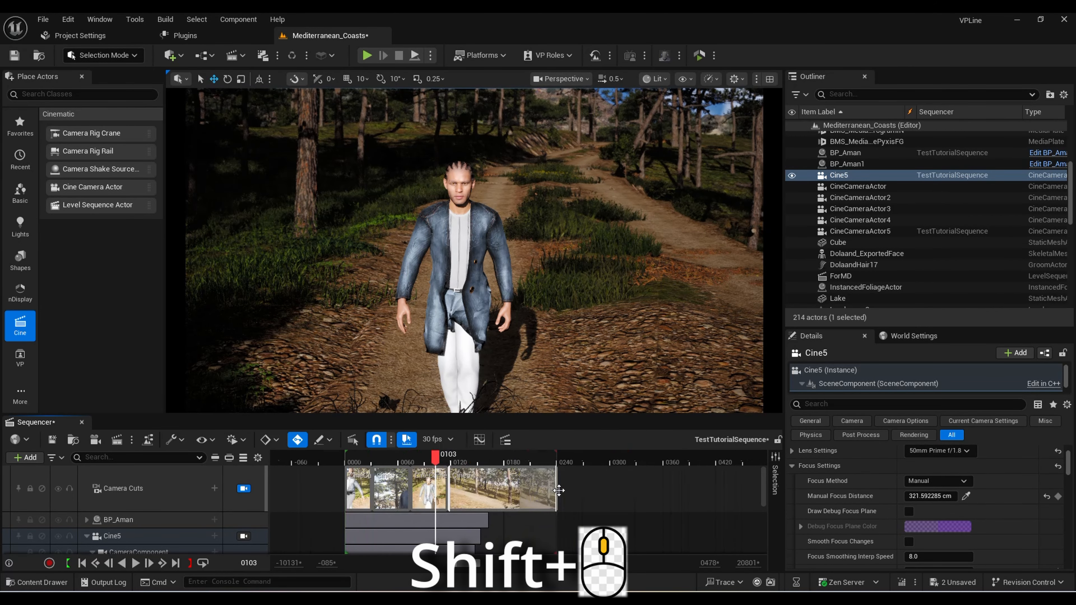
{"action": "scroll", "coordinate": [555, 490], "scroll_direction": "up", "scroll_amount": 4, "text": "shift"}
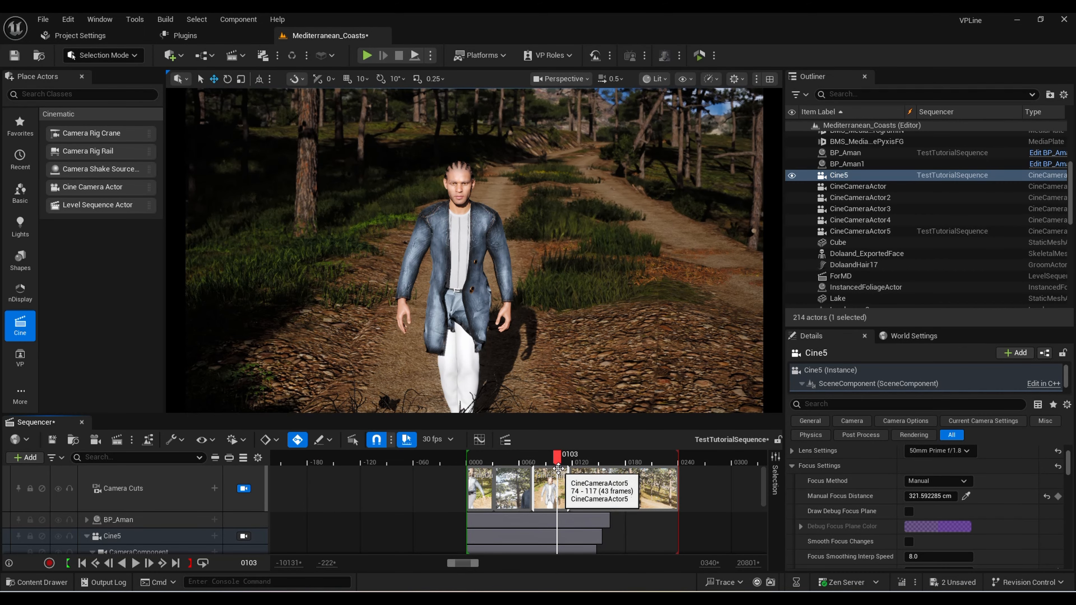
{"action": "left_click_drag", "start_coordinate": [558, 468], "coordinate": [459, 462]}
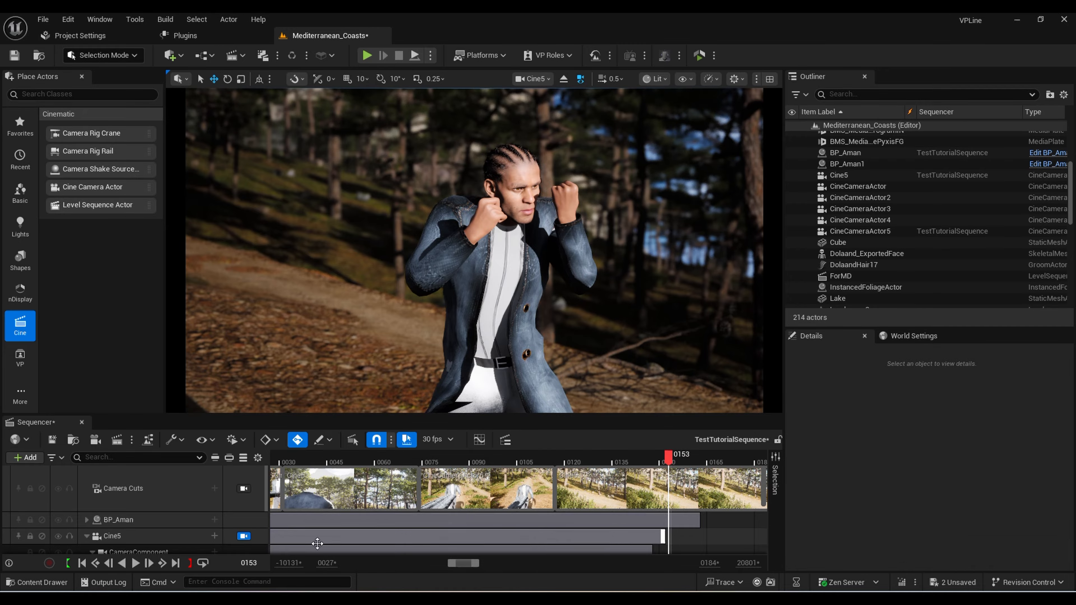
{"action": "left_click", "coordinate": [87, 520]}
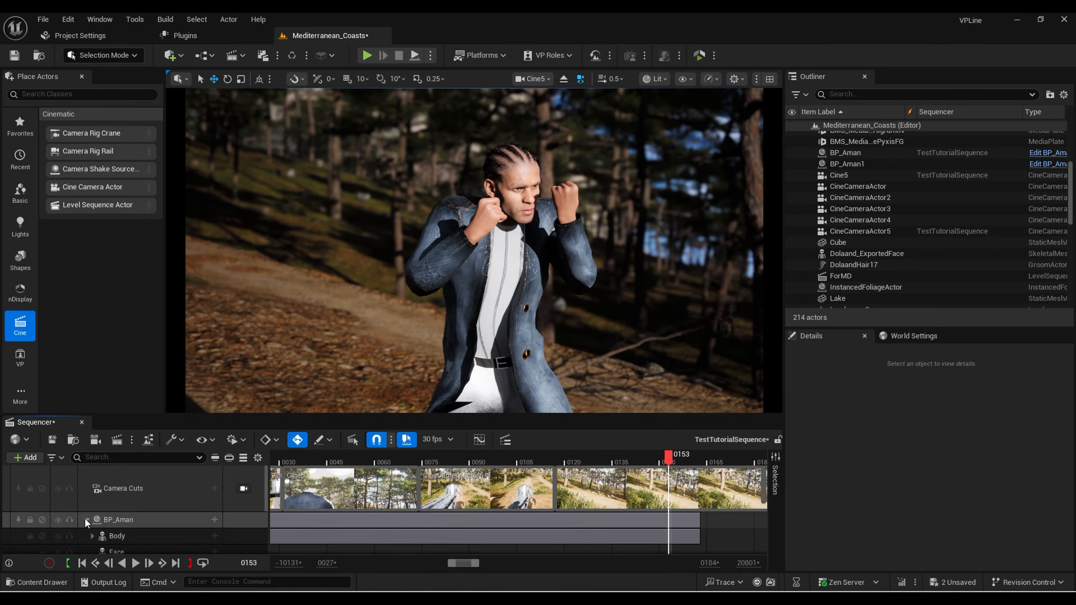
{"action": "left_click", "coordinate": [87, 519]}
Switch the viewport to the camera cuts and play the sequence from the start
{"action": "scroll", "coordinate": [702, 491], "scroll_direction": "down", "scroll_amount": 5, "text": "ctrl"}
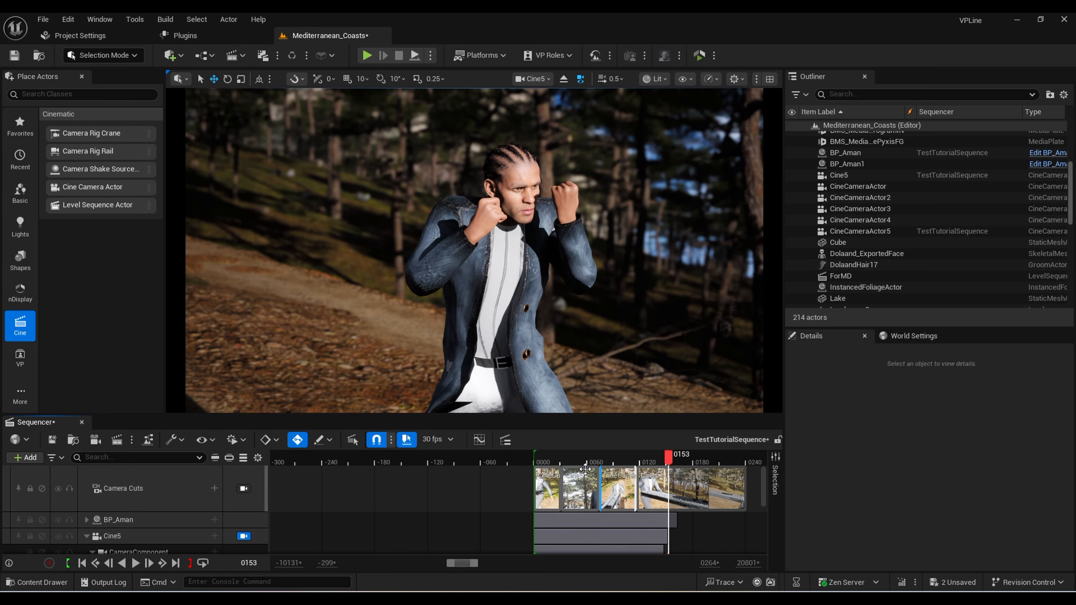
{"action": "left_click", "coordinate": [244, 489]}
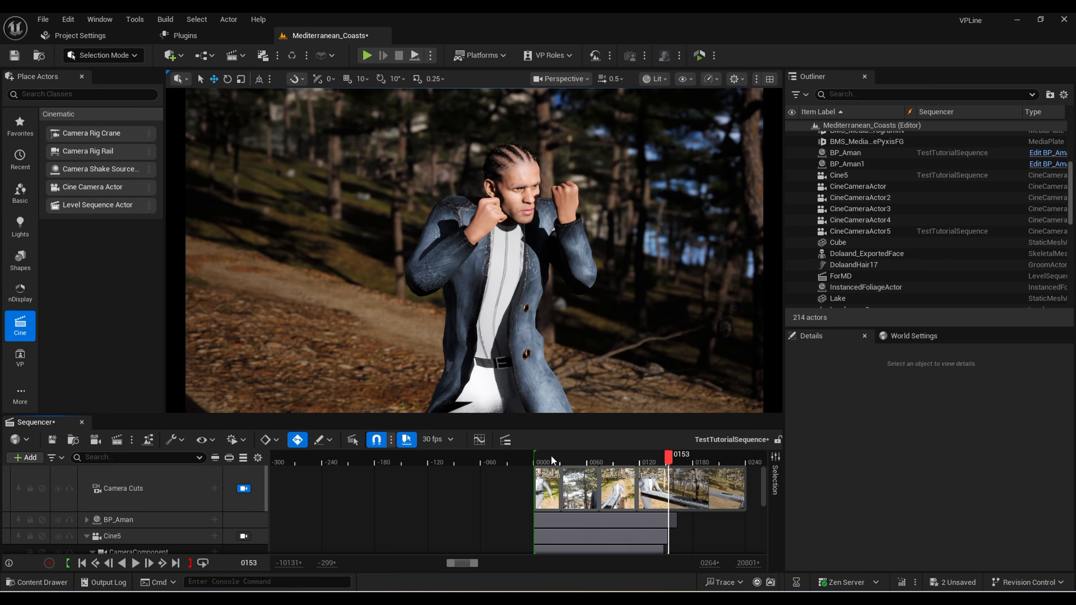
{"action": "left_click", "coordinate": [528, 456]}
{"action": "key", "text": "space"}
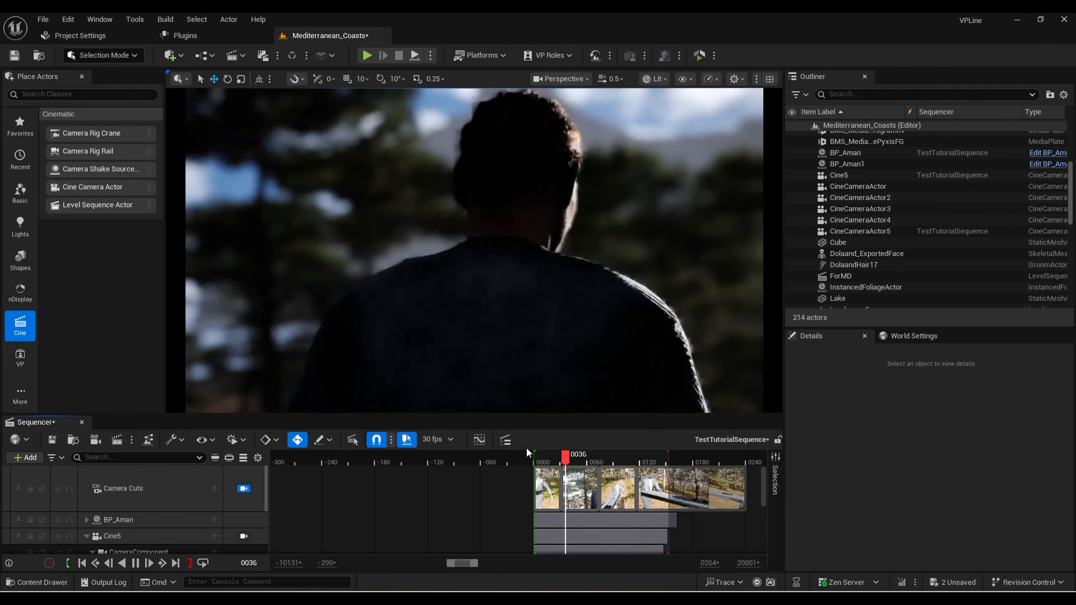